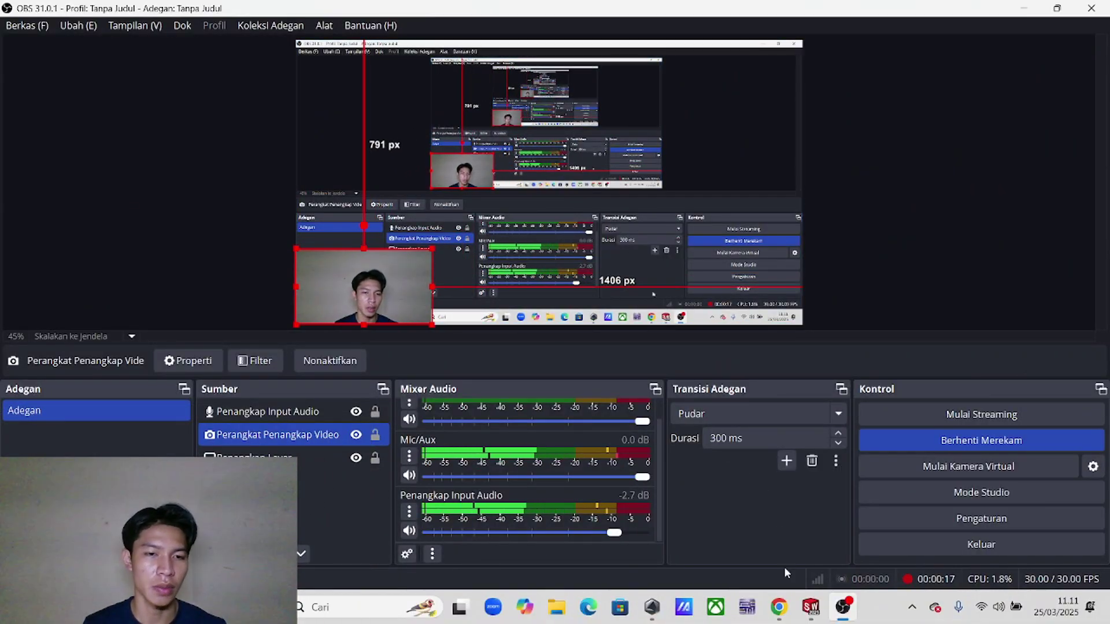
# - Examine the Tooling Cylinder drawings and requirements in the assignment PDF, and inspect the existing cylinder model in SOLIDWORKS
pyautogui.click(777, 618)
pyautogui.scroll(15, 981, 327)
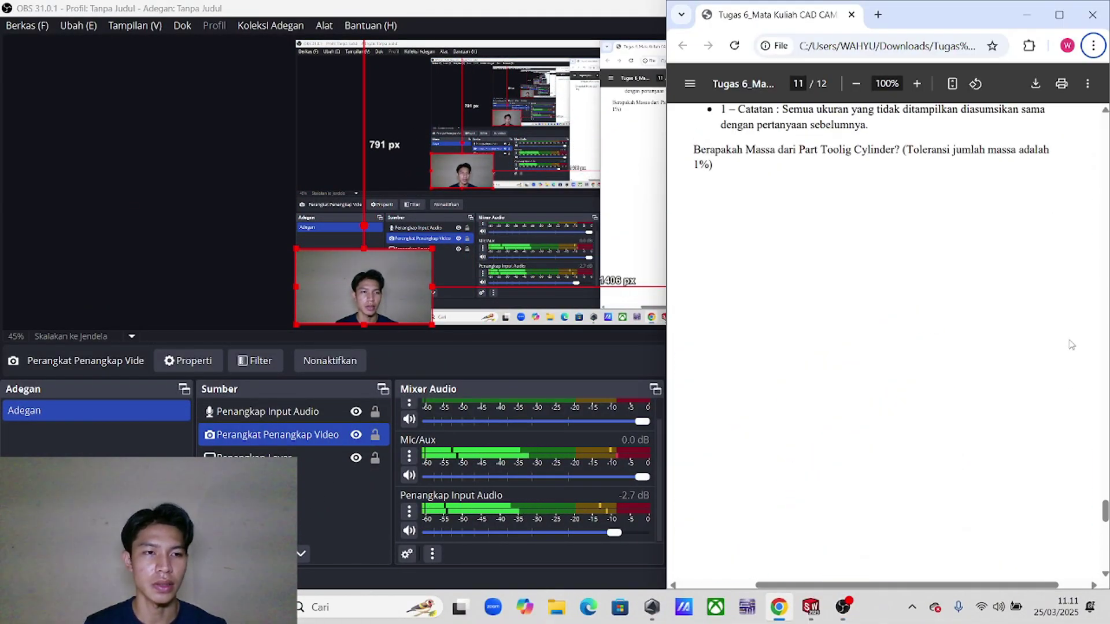
pyautogui.scroll(15, 980, 327)
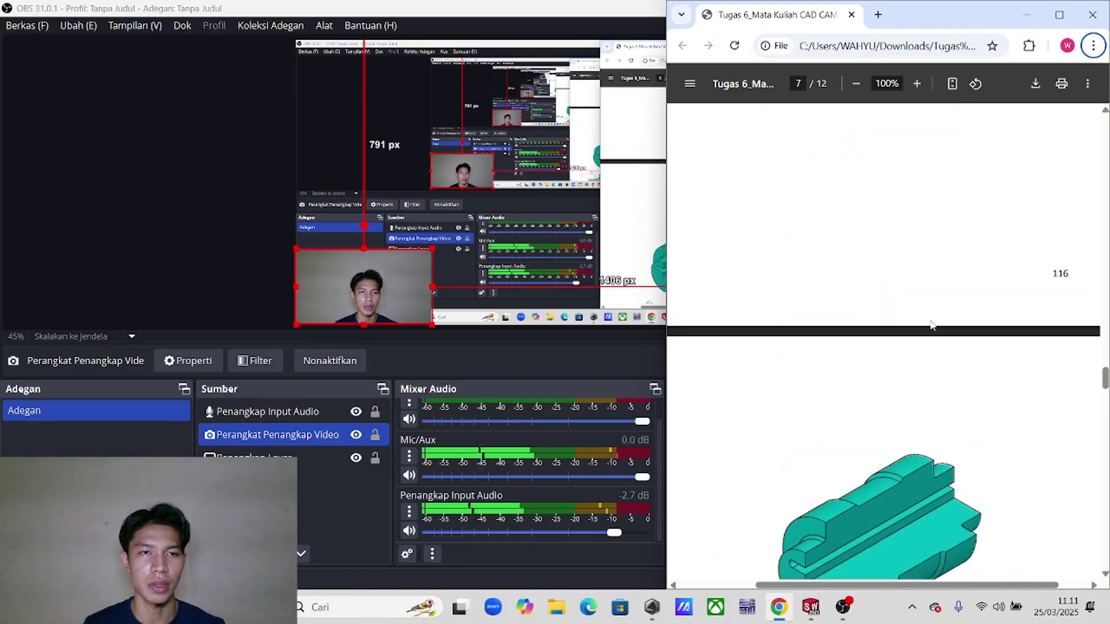
pyautogui.scroll(-3, 896, 306)
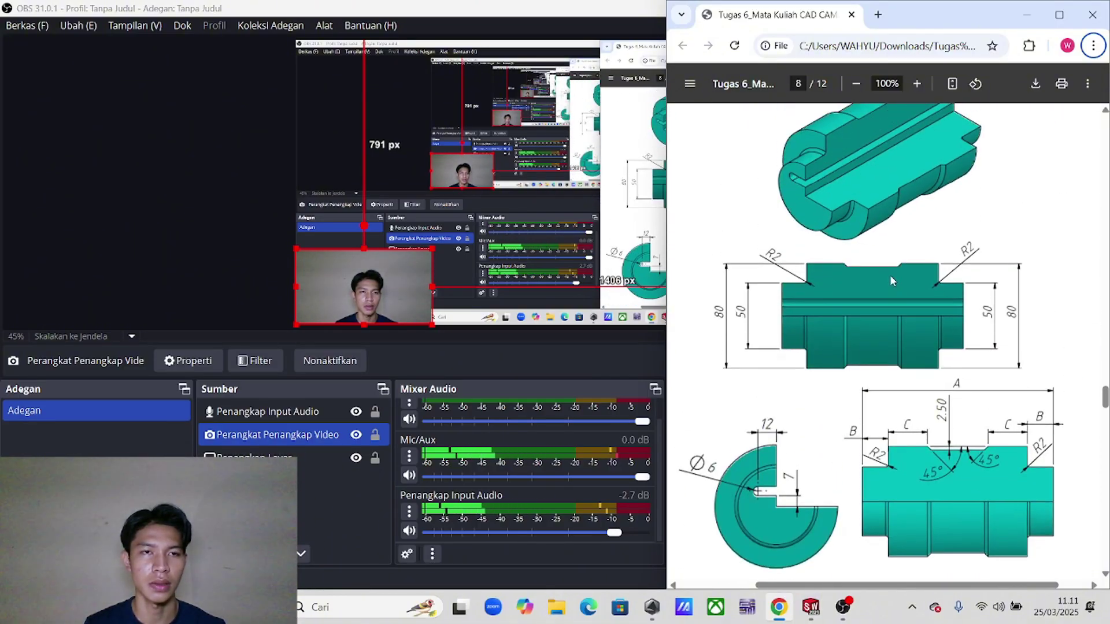
pyautogui.scroll(4, 879, 277)
pyautogui.scroll(-5, 889, 415)
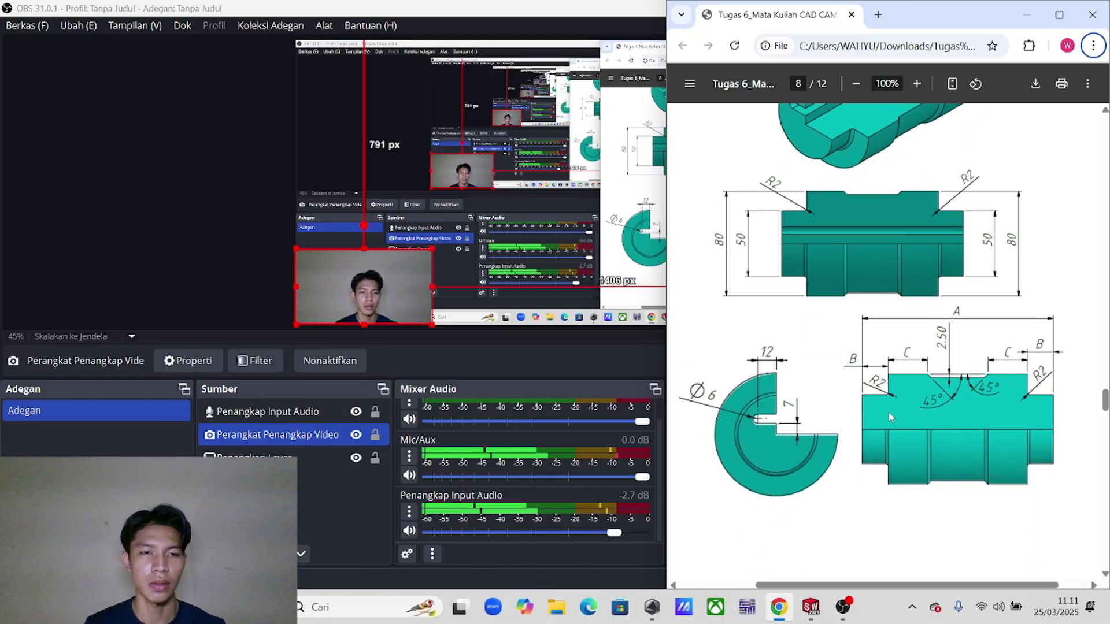
pyautogui.scroll(-20, 888, 412)
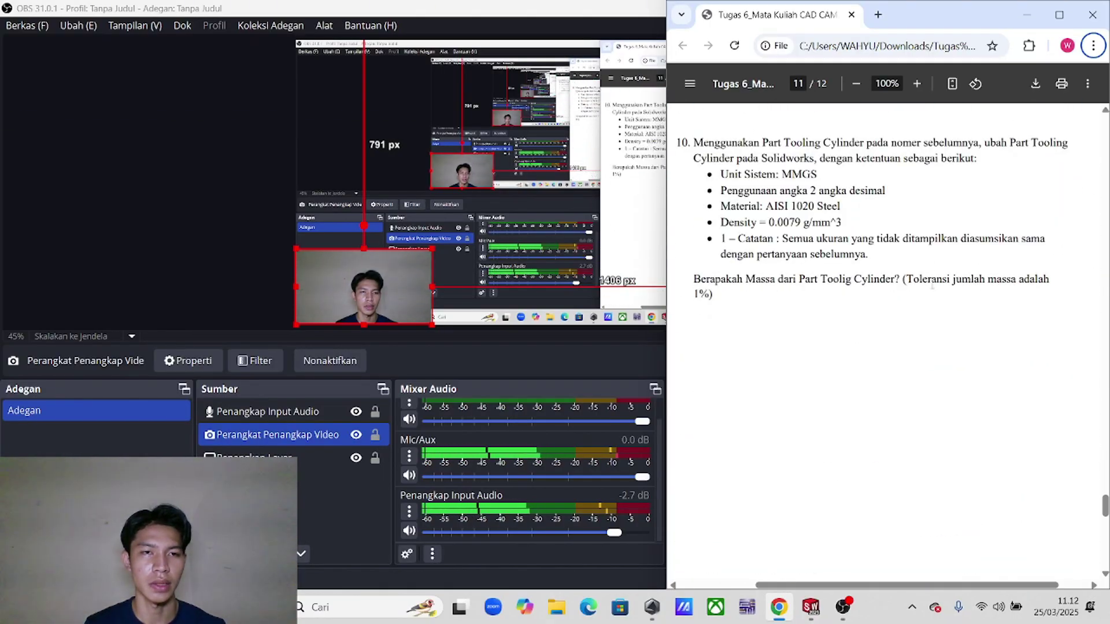
pyautogui.scroll(-10, 932, 287)
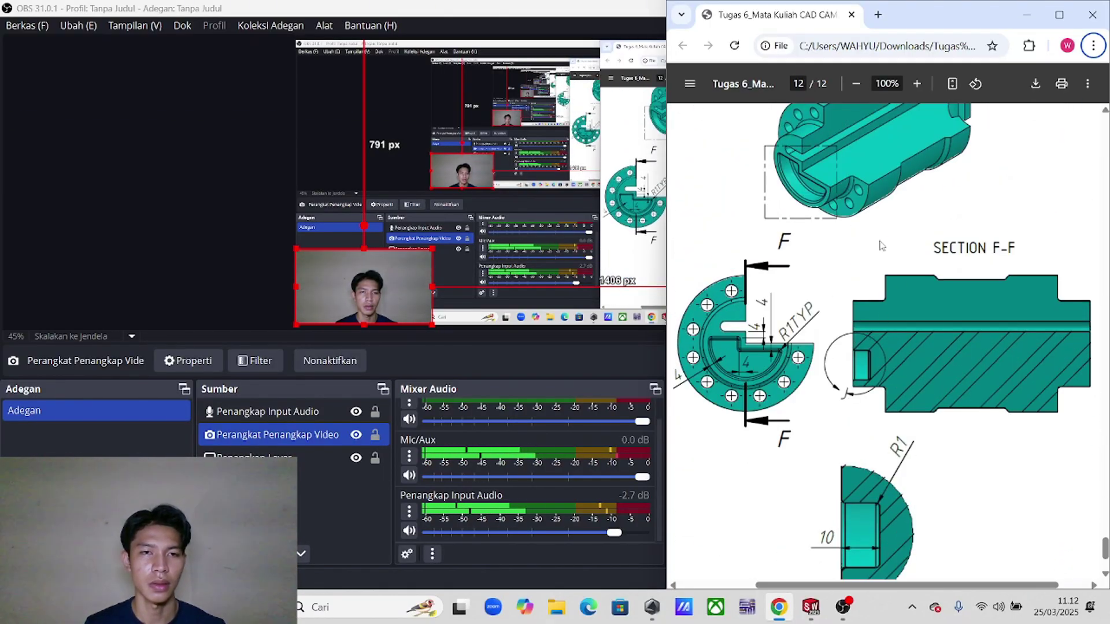
pyautogui.scroll(3, 881, 245)
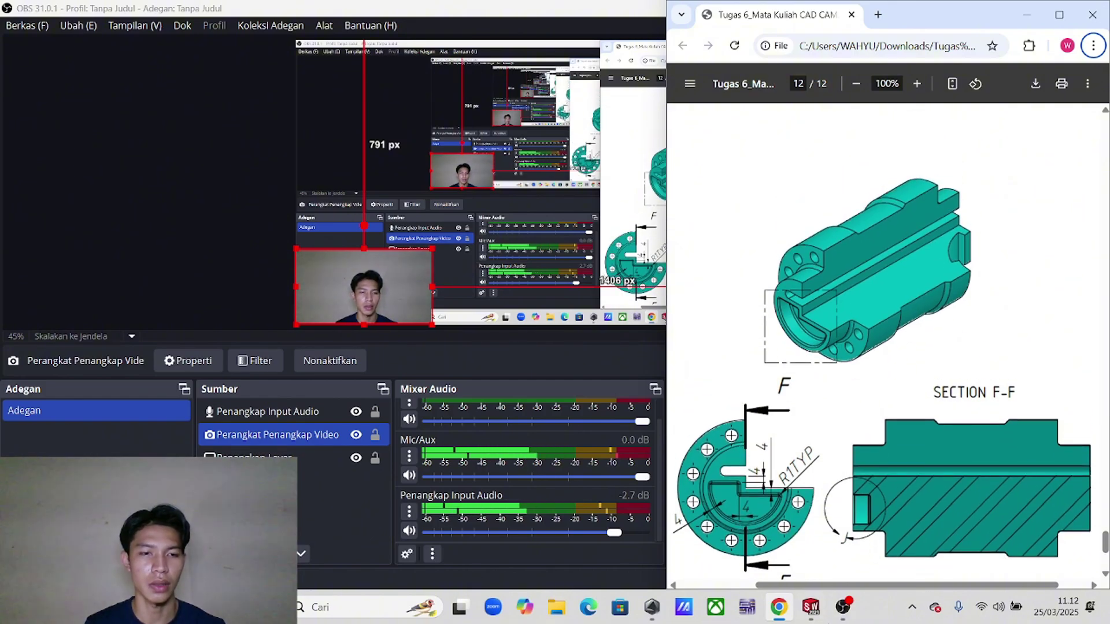
pyautogui.click(811, 608)
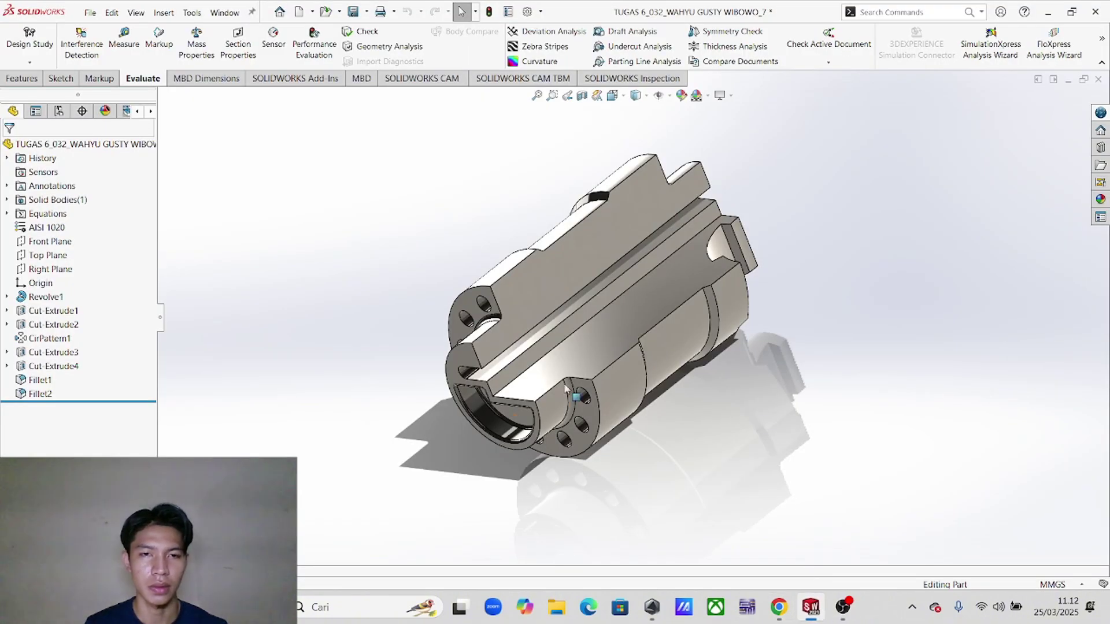
pyautogui.moveTo(535, 298); pyautogui.dragTo(439, 346, button='middle')
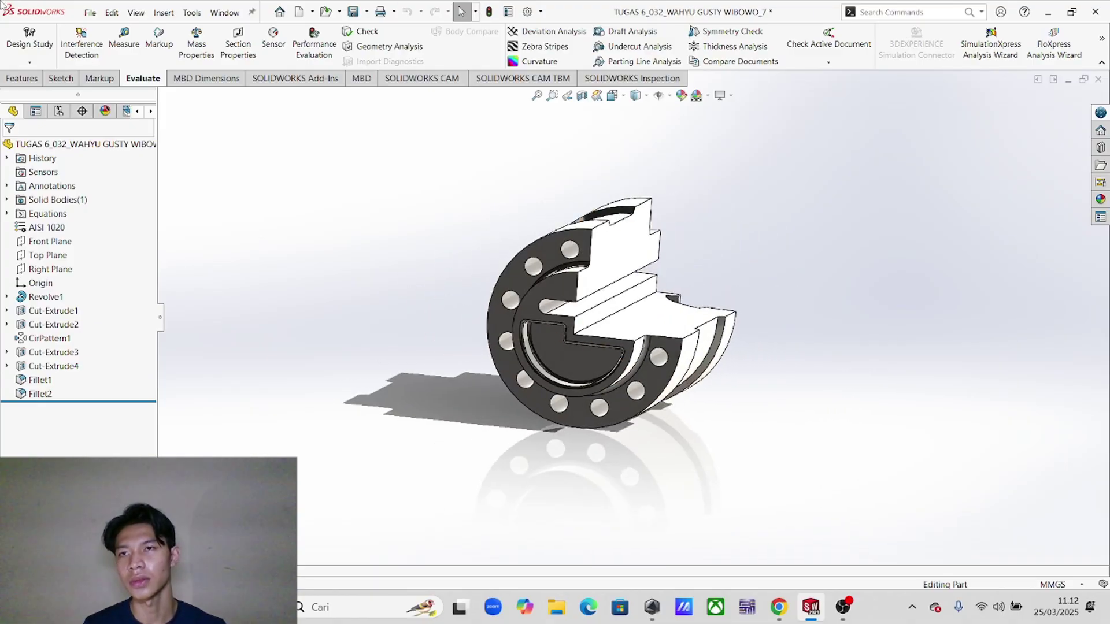
# - Create a new part document
pyautogui.click(90, 11)
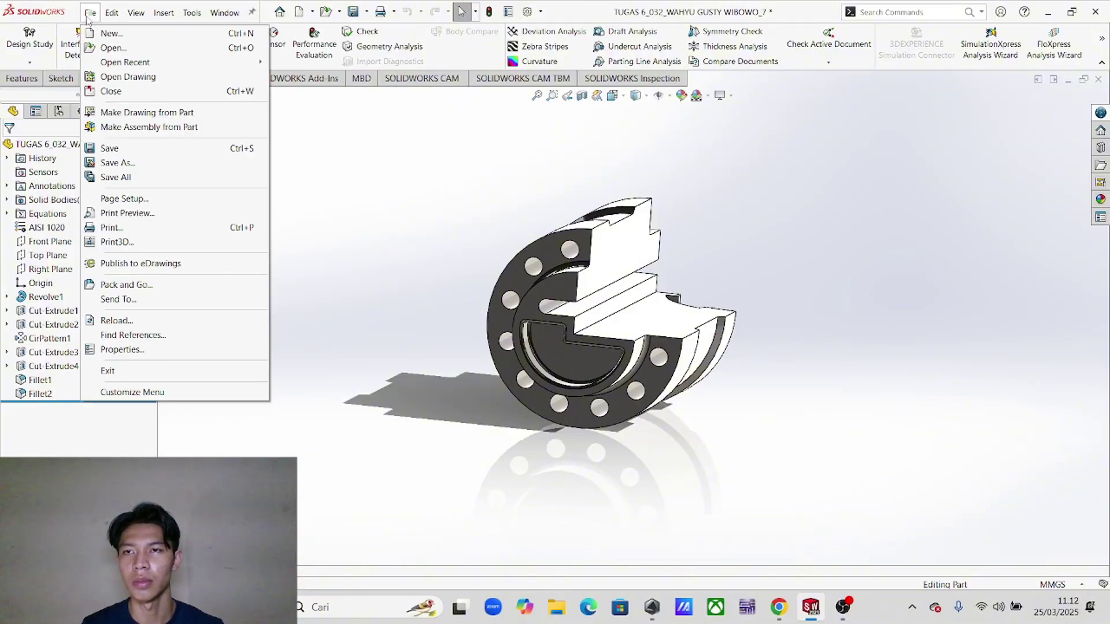
pyautogui.click(115, 34)
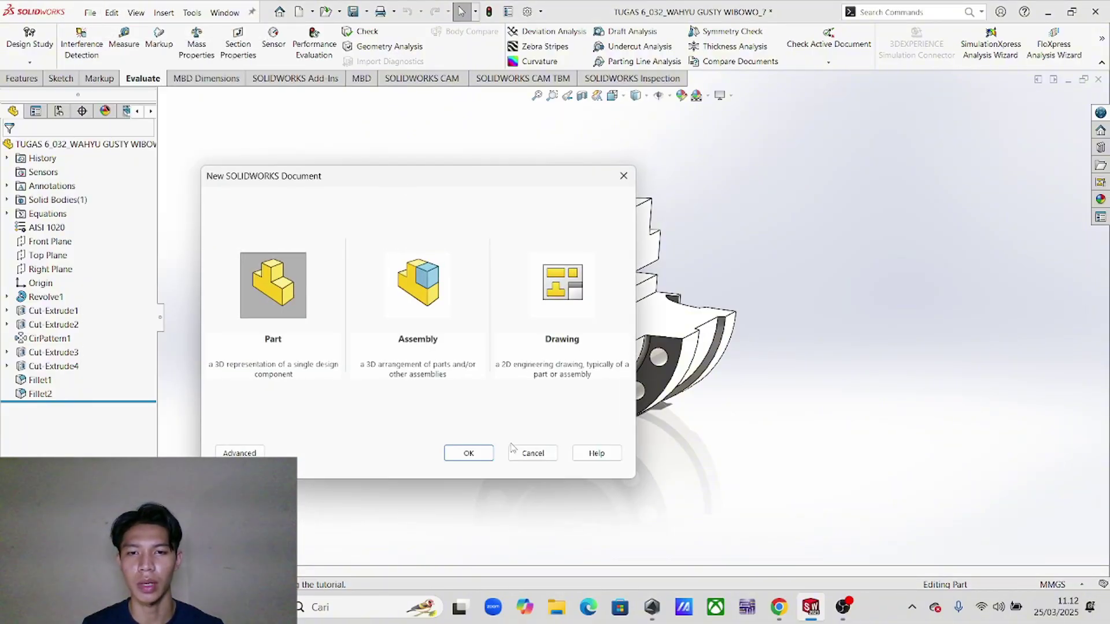
pyautogui.click(467, 453)
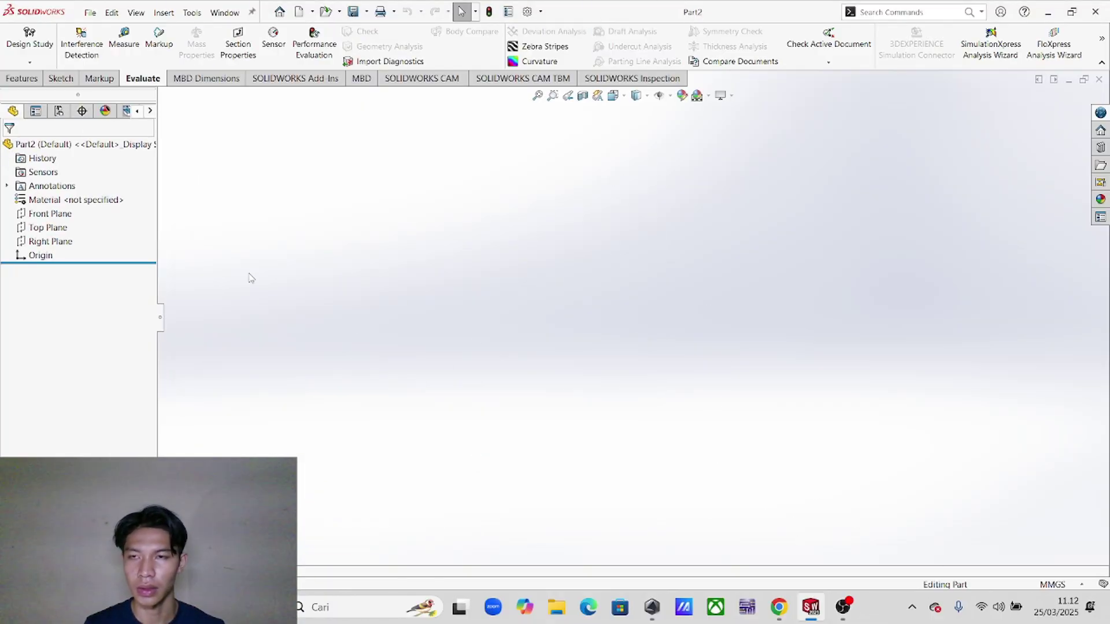
# - Look up problem 8's dimensions in the assignment PDF and define a global variable a = 139 in the new SOLIDWORKS part
pyautogui.hotkey('alt', 'Tab')
pyautogui.scroll(15, 1073, 370)
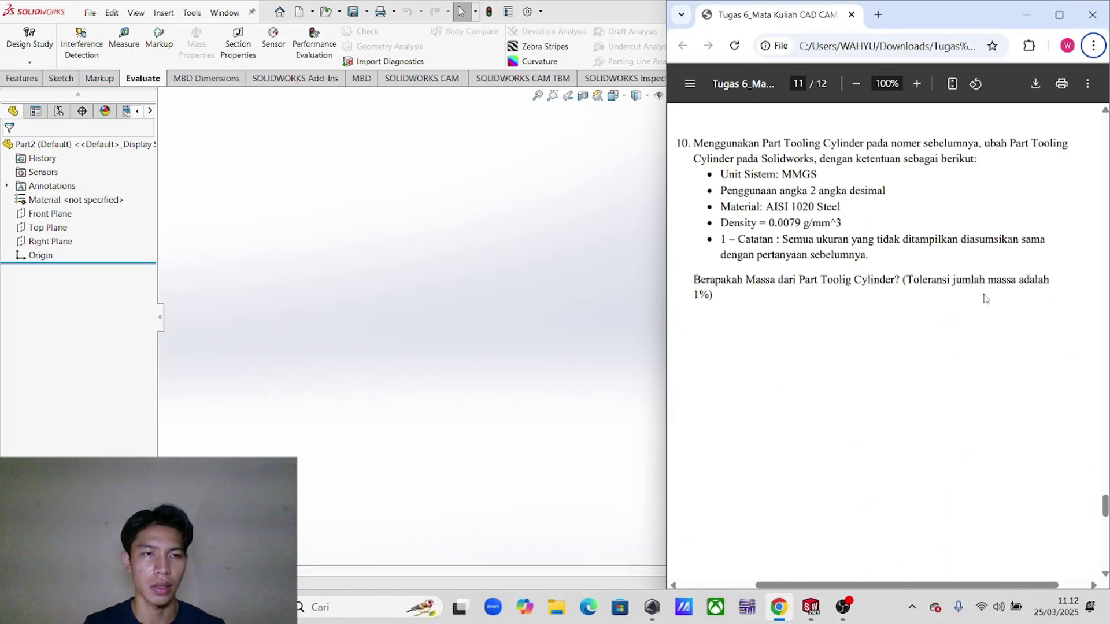
pyautogui.scroll(15, 1048, 378)
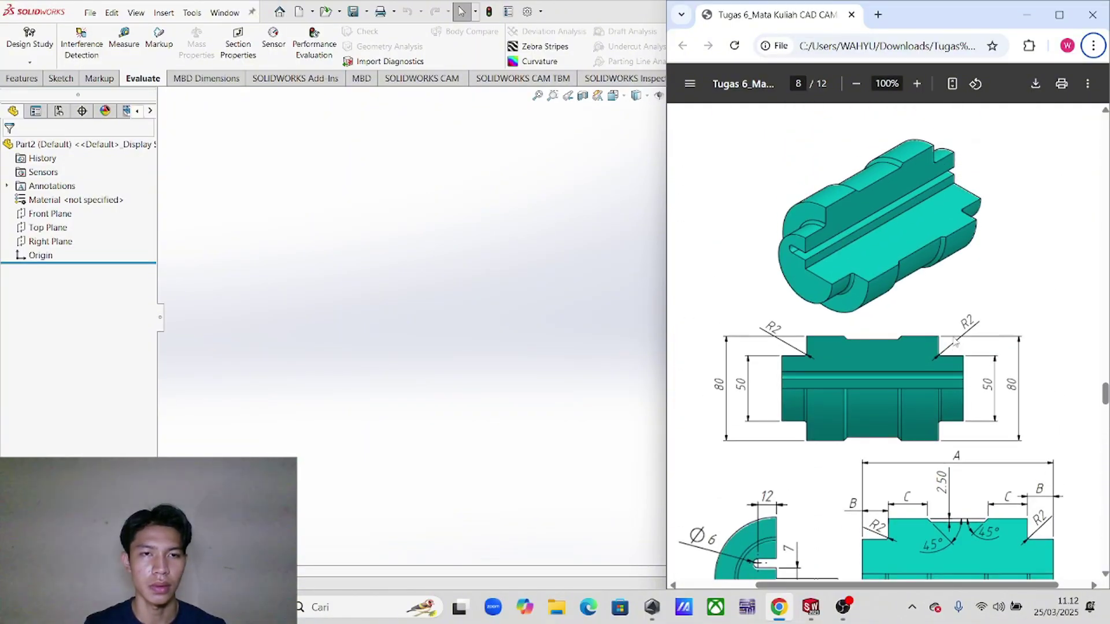
pyautogui.scroll(10, 955, 335)
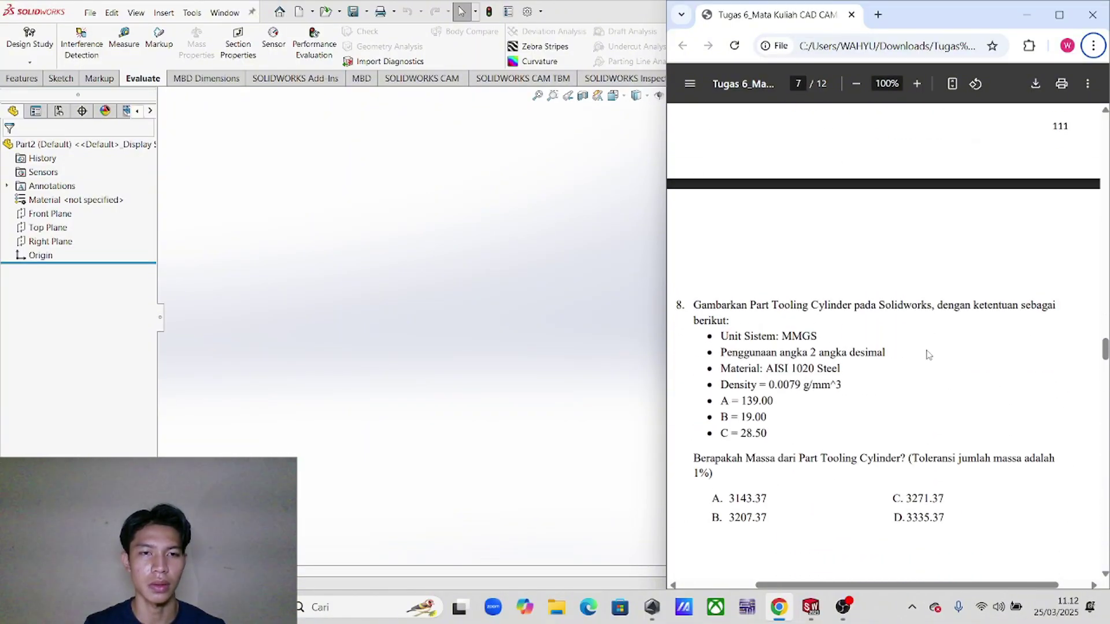
pyautogui.click(162, 29)
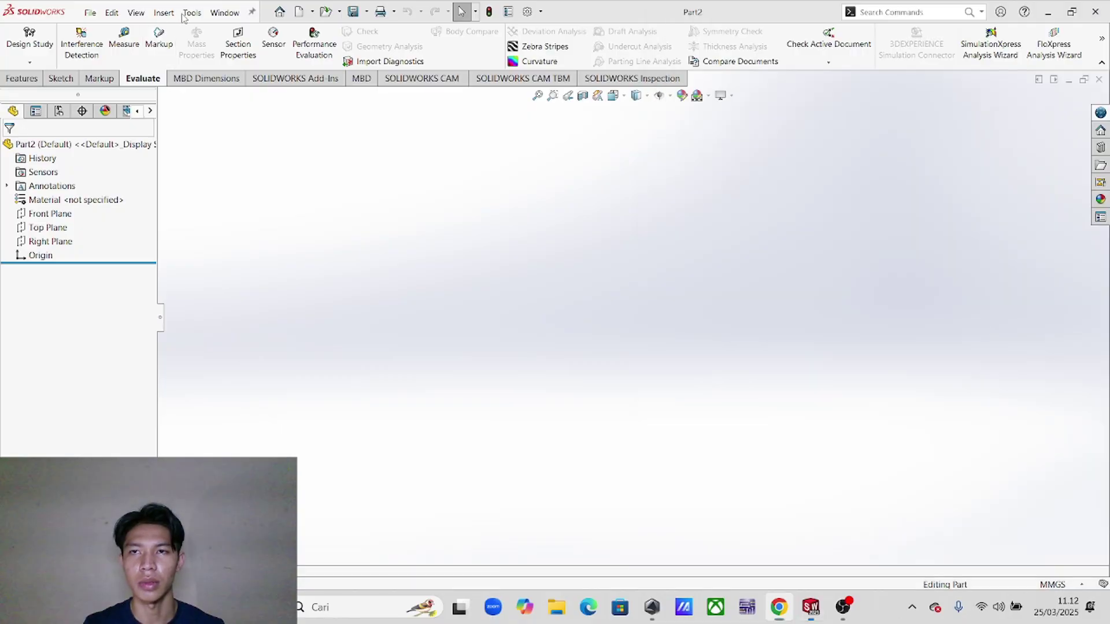
pyautogui.click(191, 12)
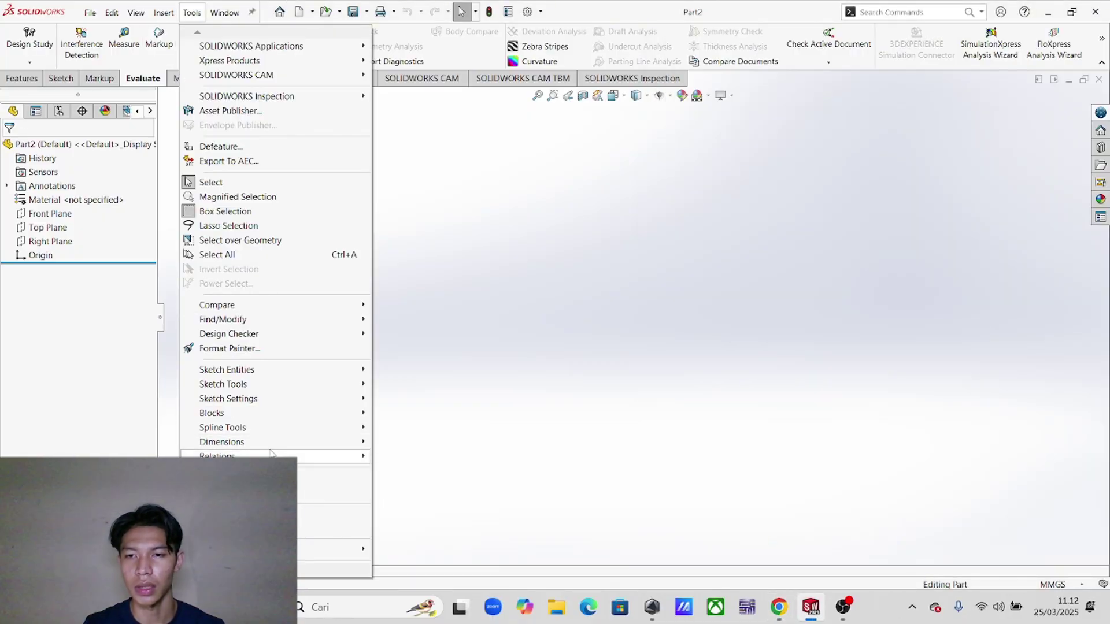
pyautogui.click(261, 492)
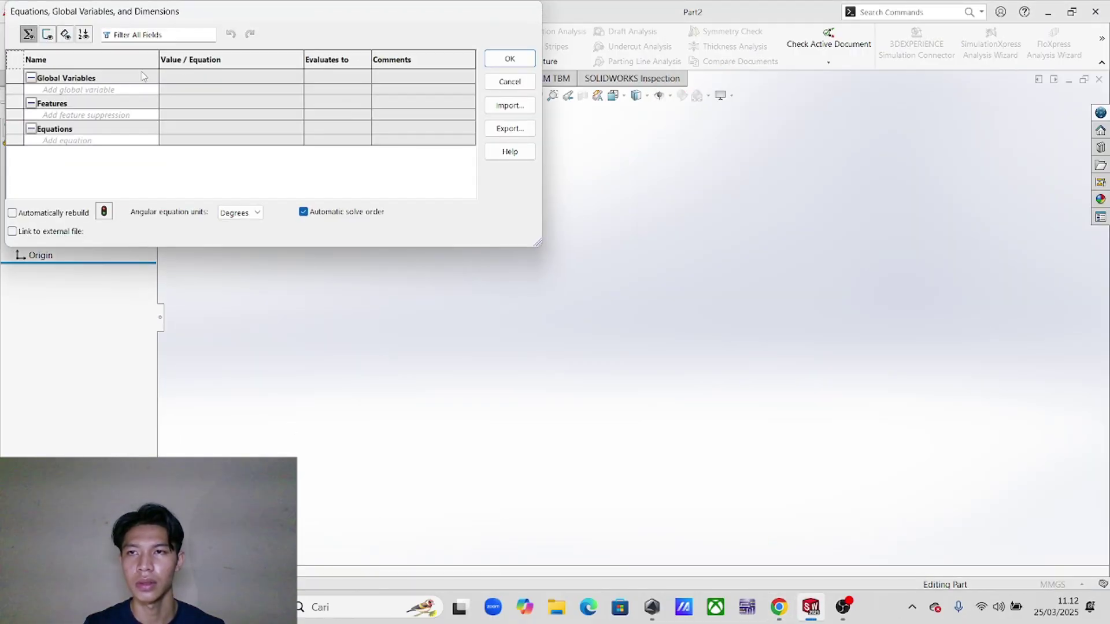
pyautogui.click(137, 90)
pyautogui.write('a')
pyautogui.press('Tab')
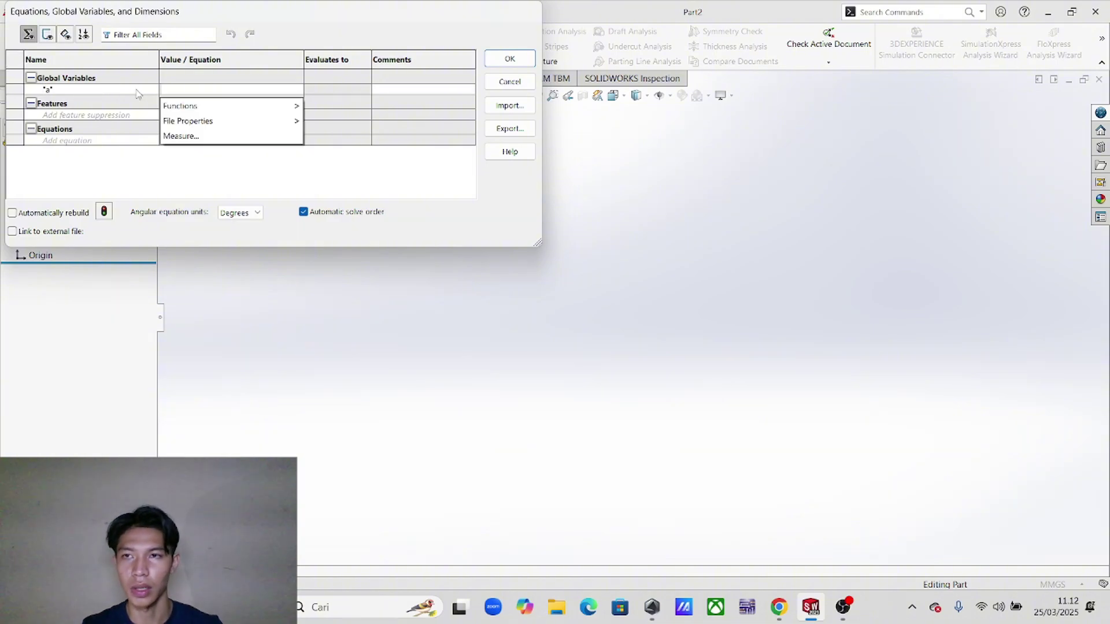
pyautogui.write('139')
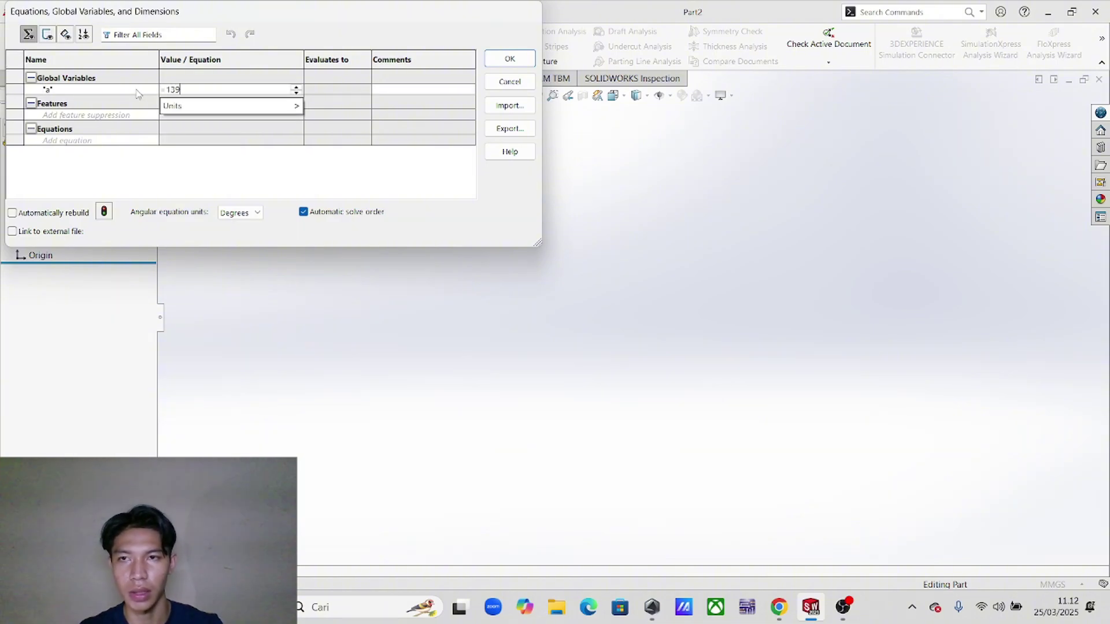
pyautogui.press('Tab')
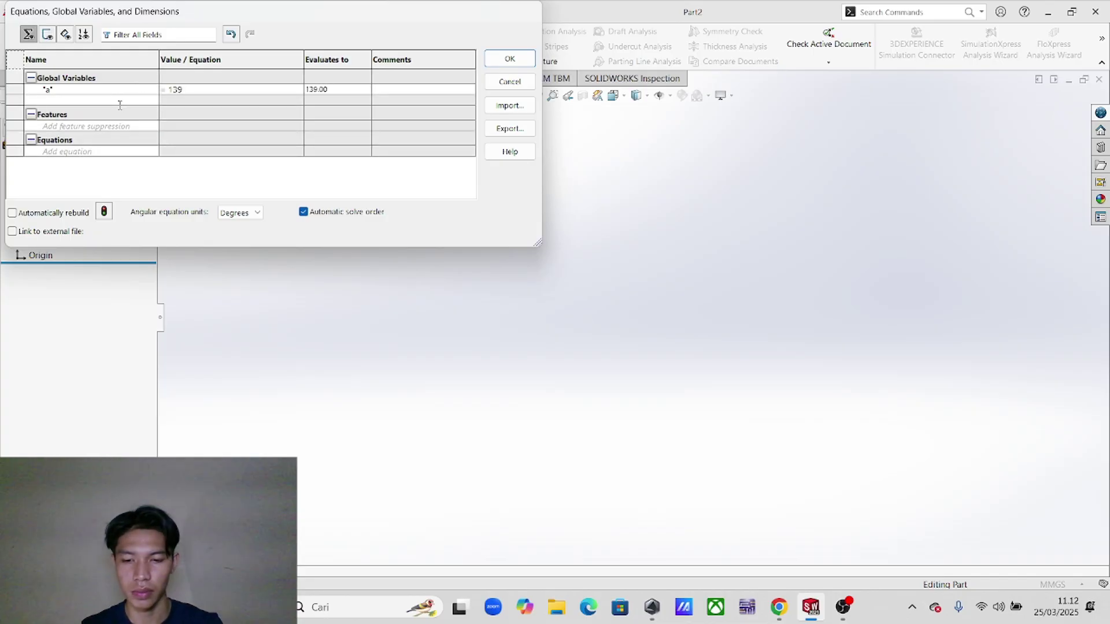
# - Add a global variable b = 19, checking the value against problem 8 in the PDF
pyautogui.write('b')
pyautogui.hotkey('alt', 'Tab')
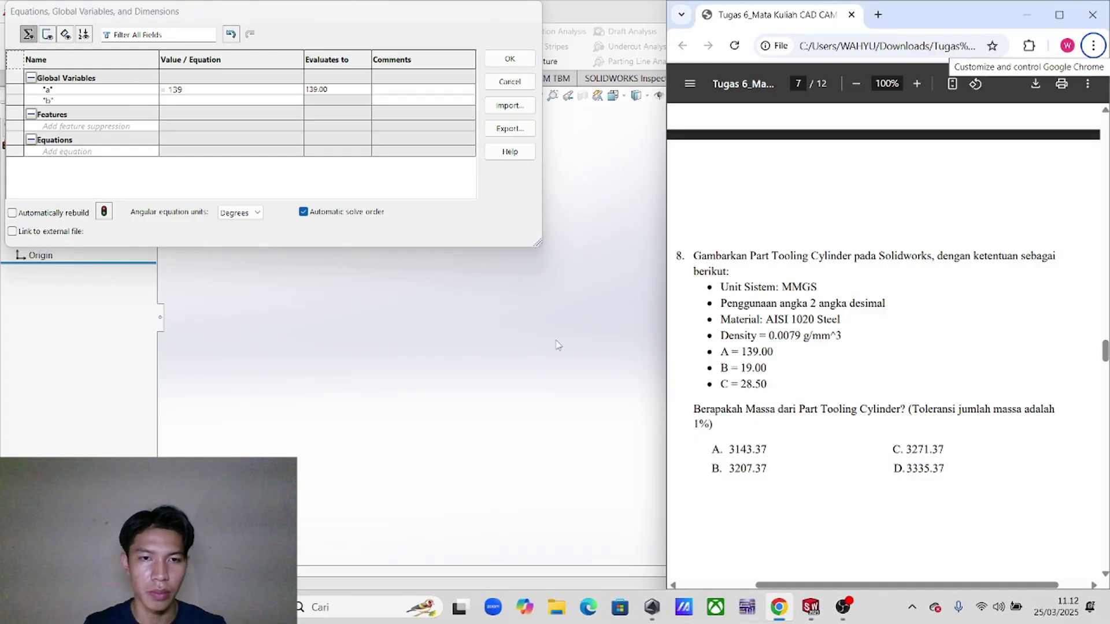
pyautogui.click(184, 101)
pyautogui.write('=19')
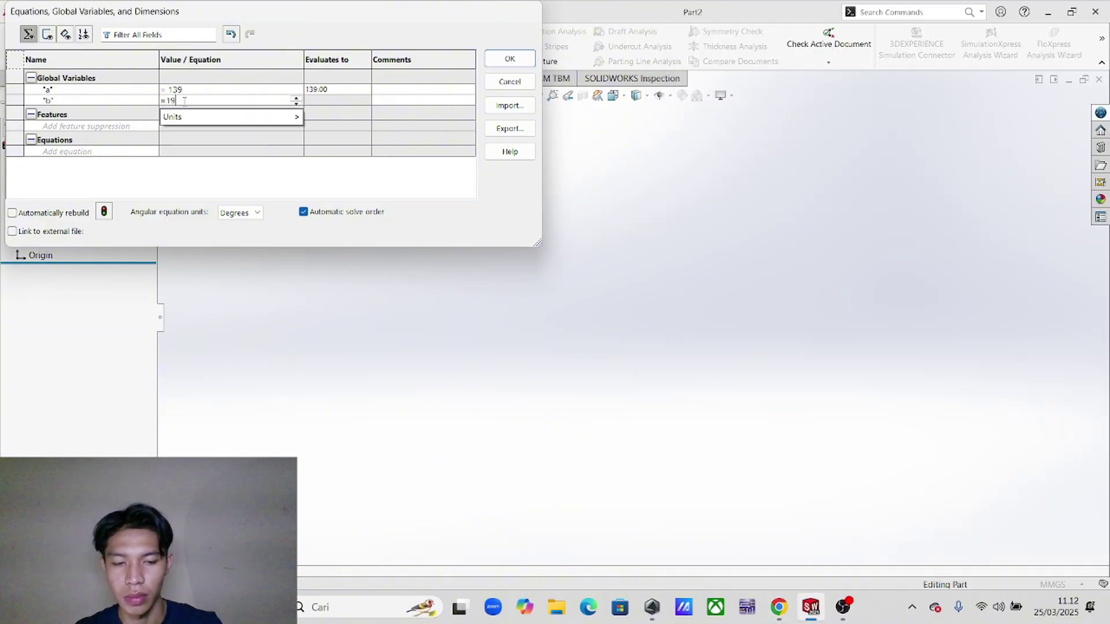
pyautogui.press('Return')
# - Check C in the PDF, add a global variable c = 28.5, and accept the equations
pyautogui.hotkey('alt', 'Tab')
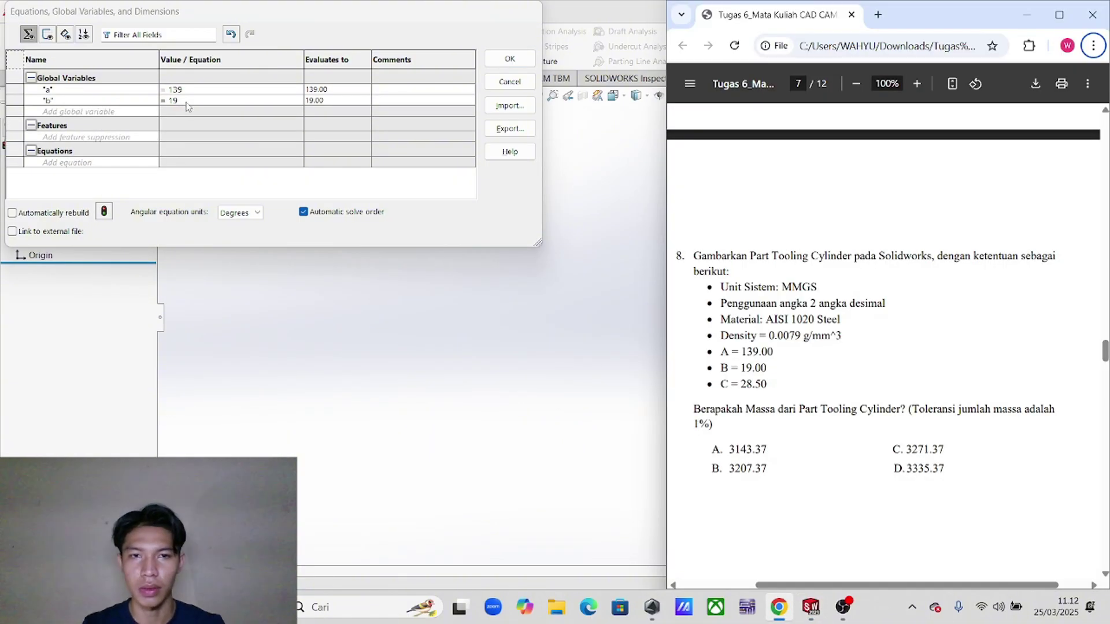
pyautogui.hotkey('alt', 'Tab')
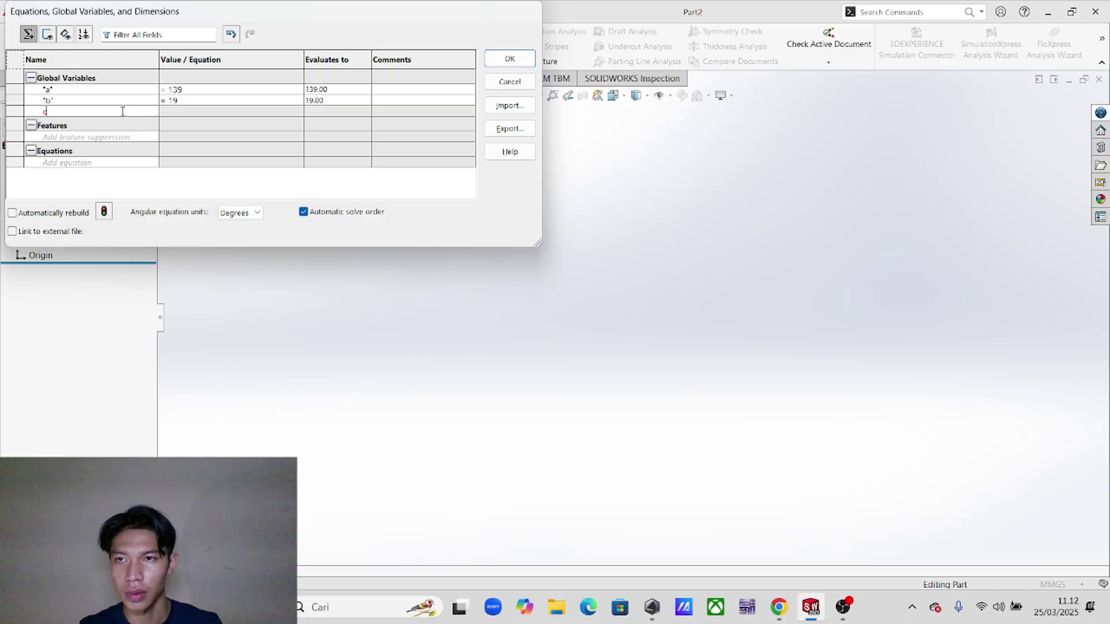
pyautogui.press('Tab')
pyautogui.moveTo(243, 125)
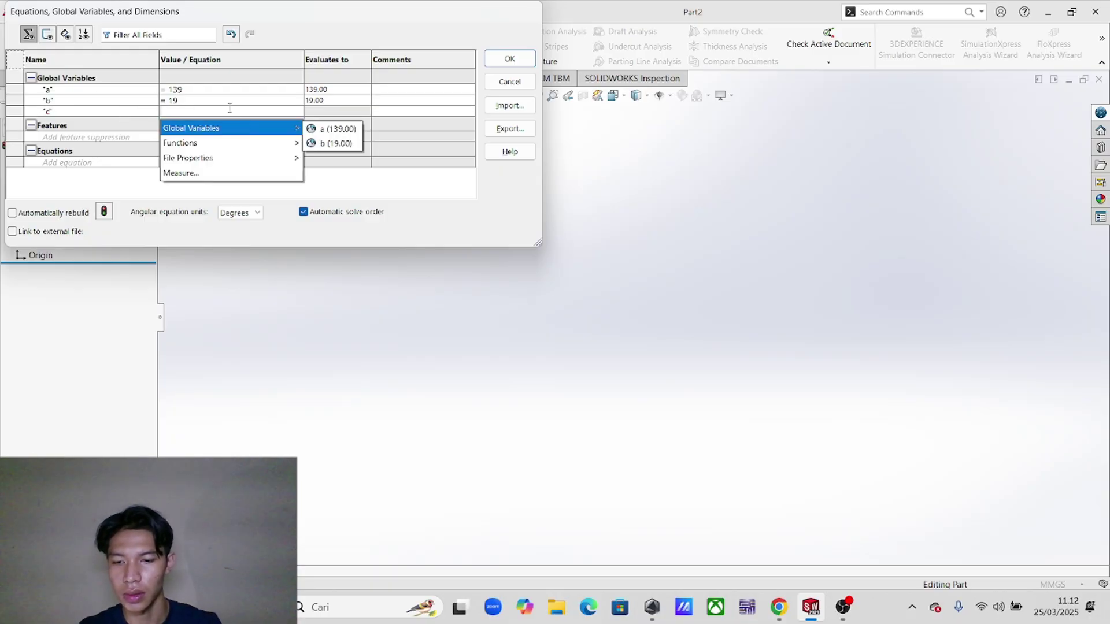
pyautogui.write('28.5')
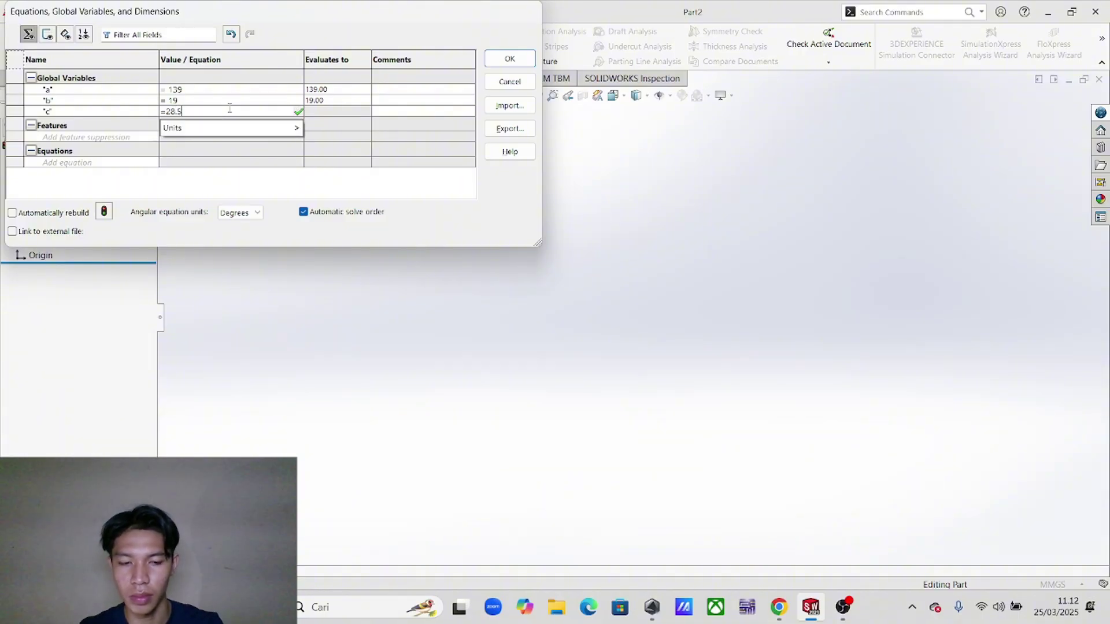
pyautogui.press('Tab')
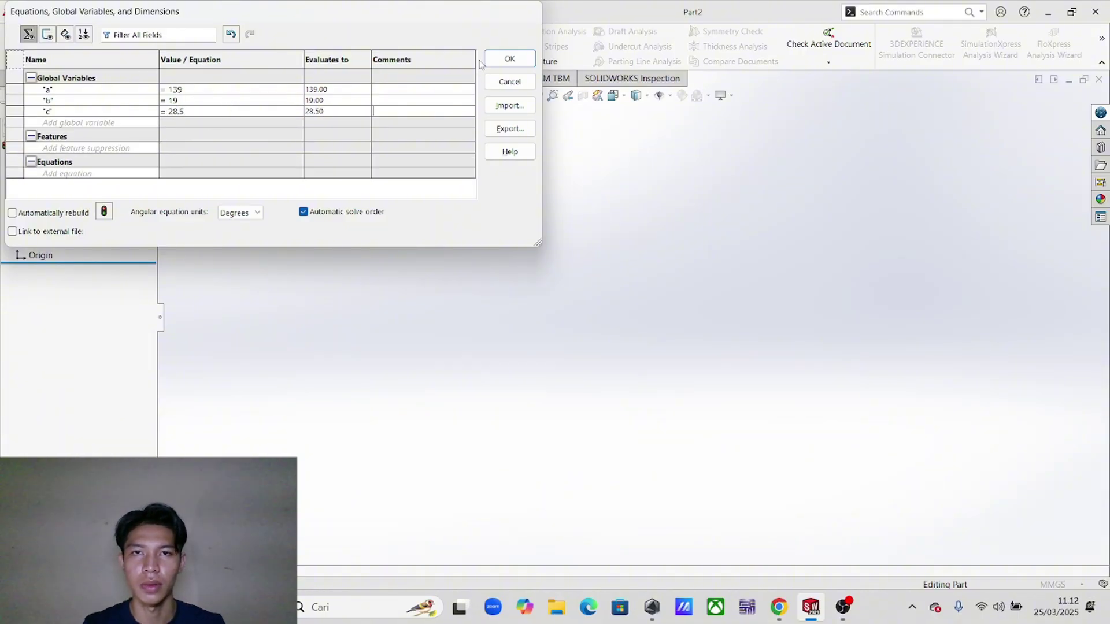
pyautogui.click(520, 61)
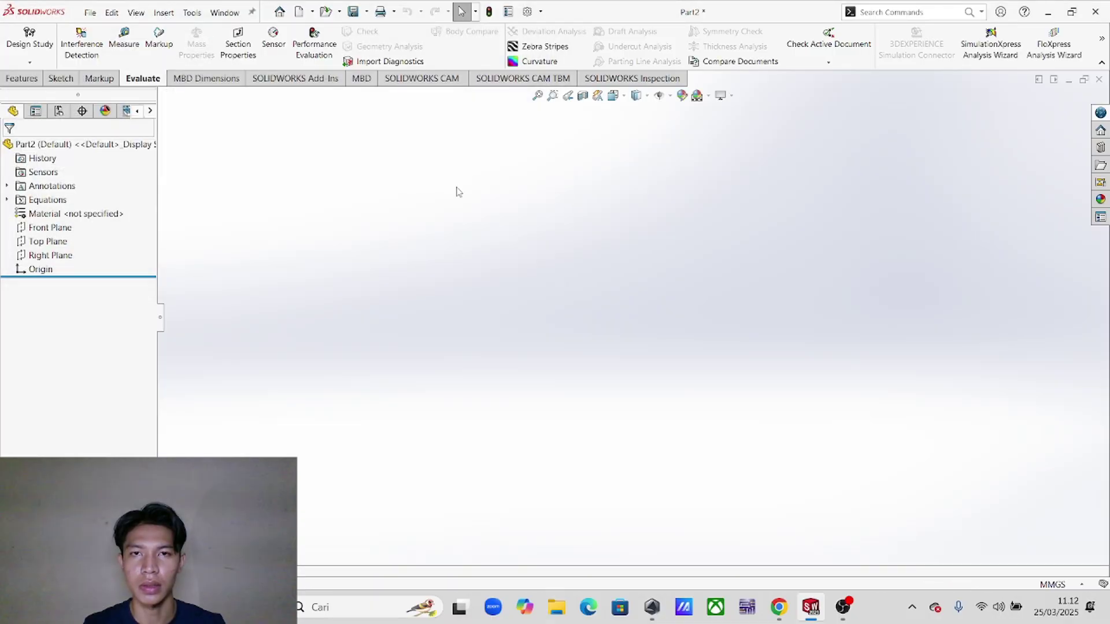
# - Check the cylinder's drawing in the PDF, start a sketch on the Right Plane, and draw a horizontal centerline through the origin
pyautogui.hotkey('alt', 'Tab')
pyautogui.scroll(-15, 883, 285)
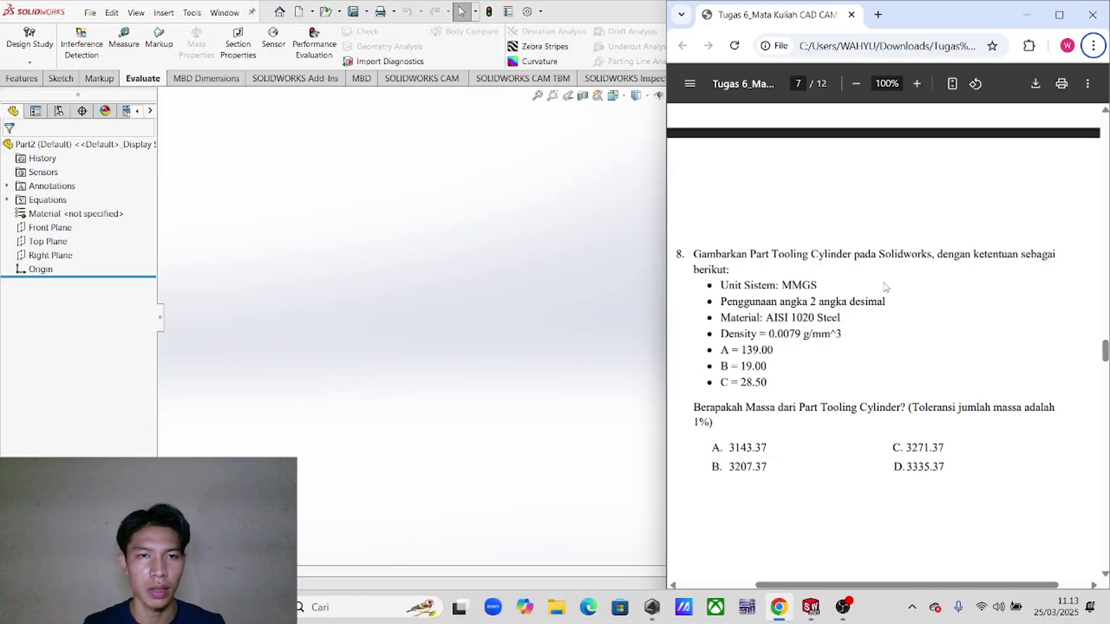
pyautogui.scroll(5, 935, 278)
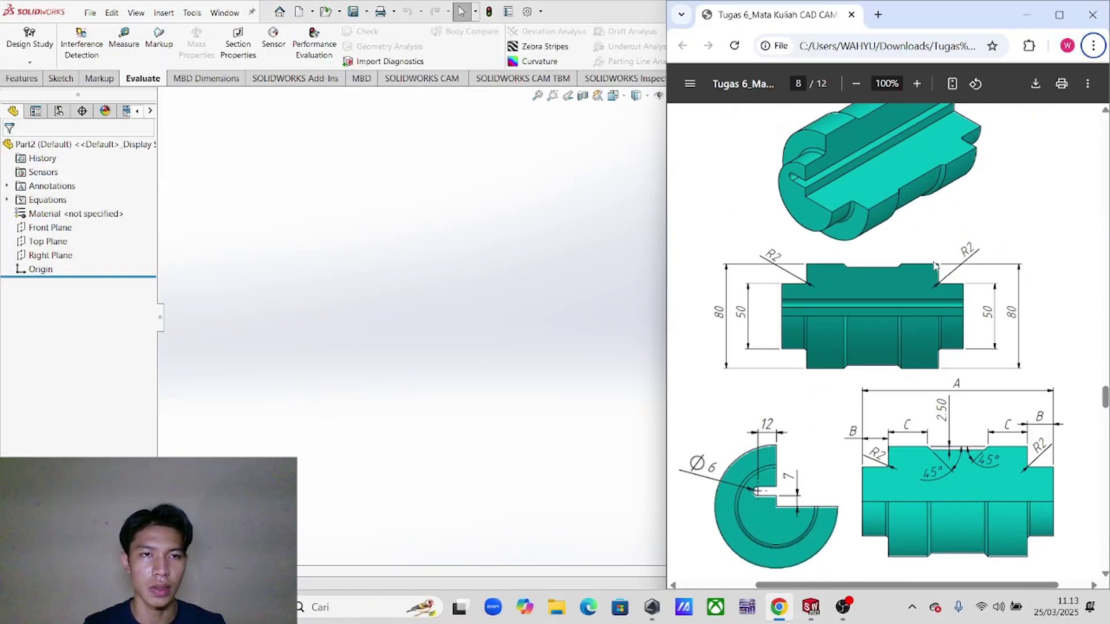
pyautogui.click(62, 261)
pyautogui.click(62, 79)
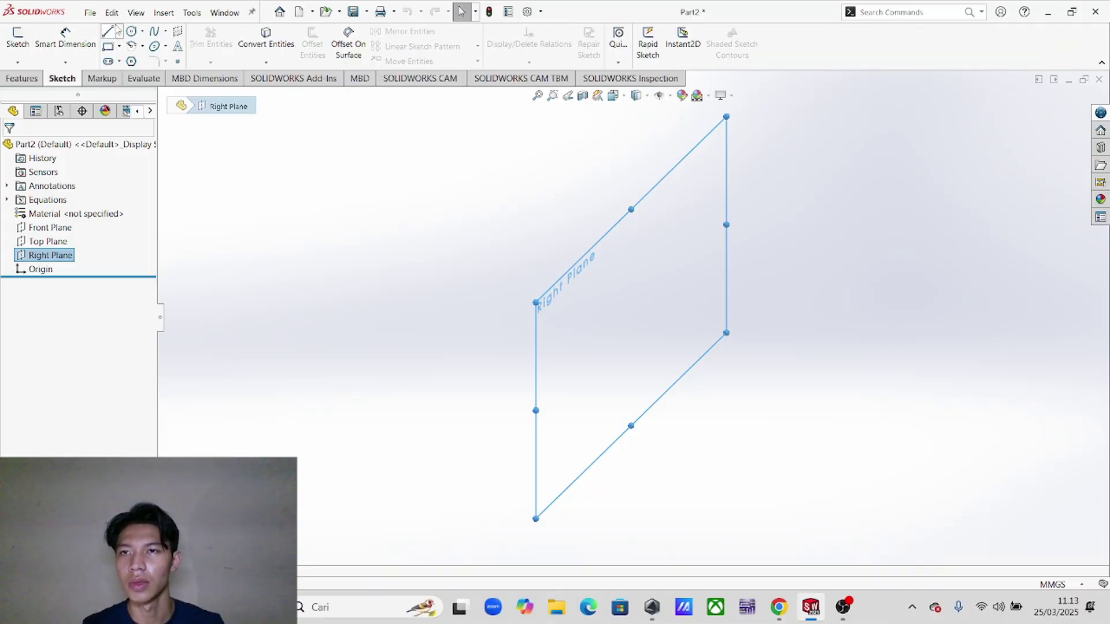
pyautogui.click(120, 31)
pyautogui.click(132, 74)
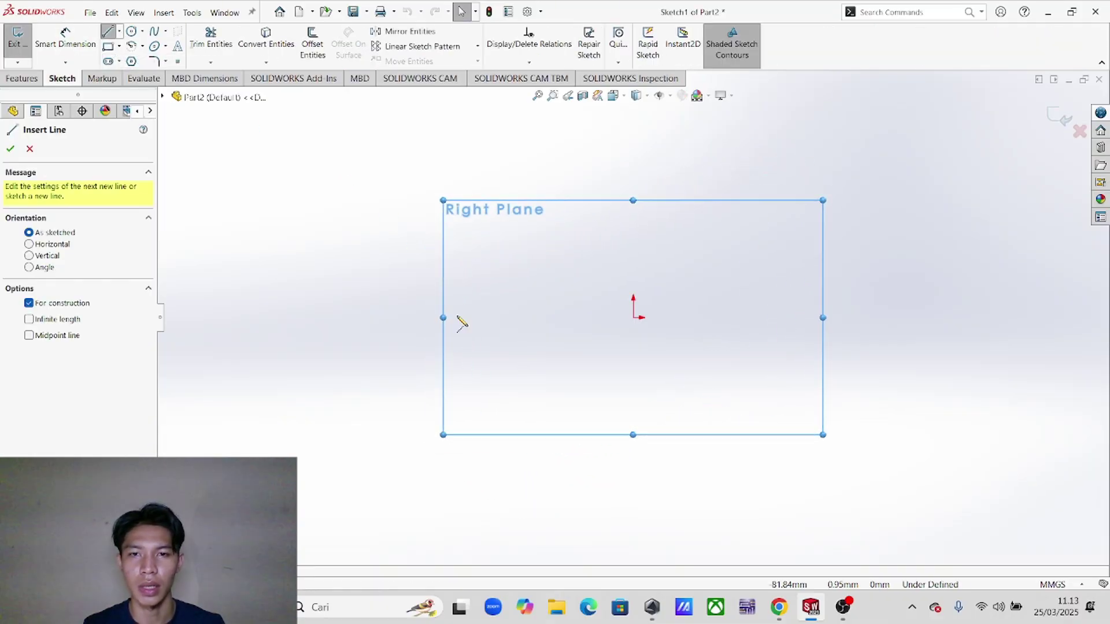
pyautogui.click(367, 317)
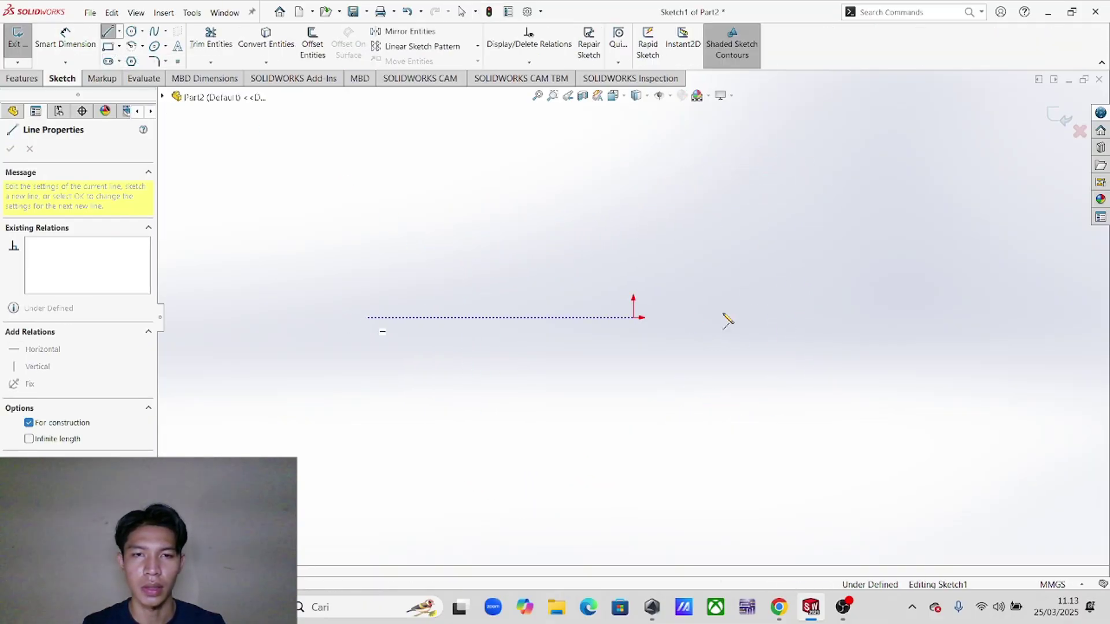
pyautogui.click(921, 319)
pyautogui.rightClick(718, 318)
pyautogui.click(717, 234)
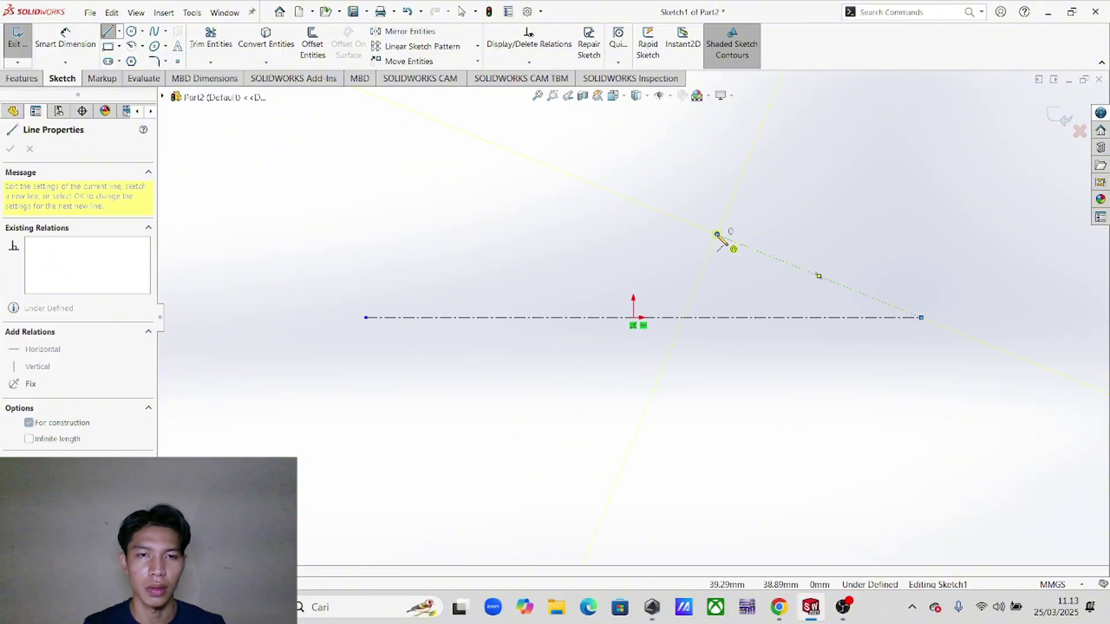
# - Delete the stray slanted centerline segment from the sketch and check the cylinder's drawing in the PDF
pyautogui.press('Escape')
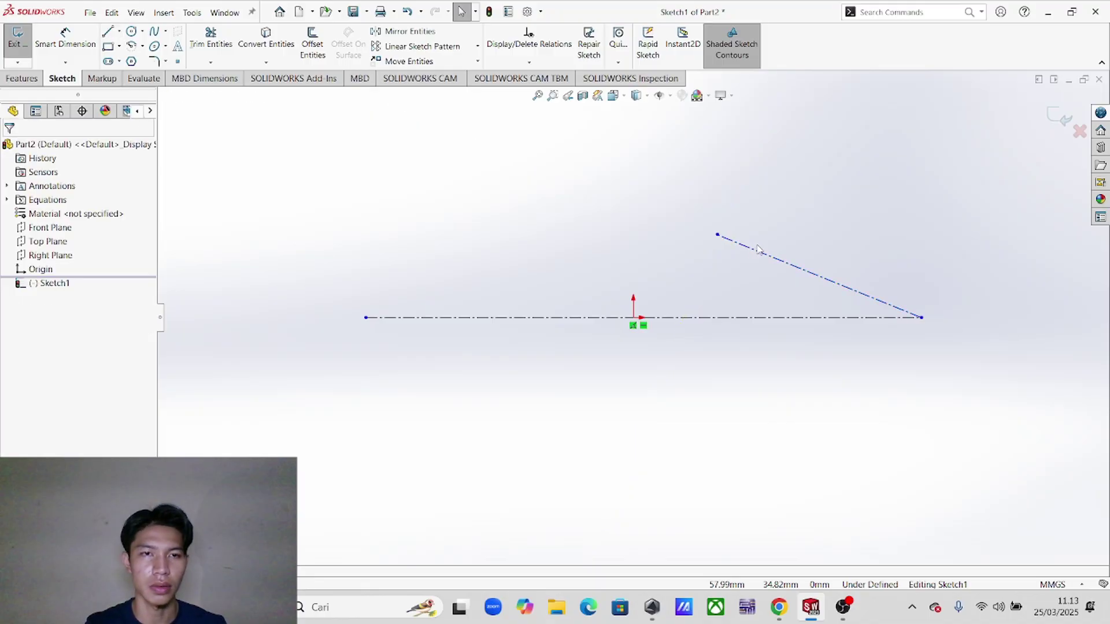
pyautogui.click(761, 255)
pyautogui.press('Delete')
pyautogui.hotkey('alt', 'Tab')
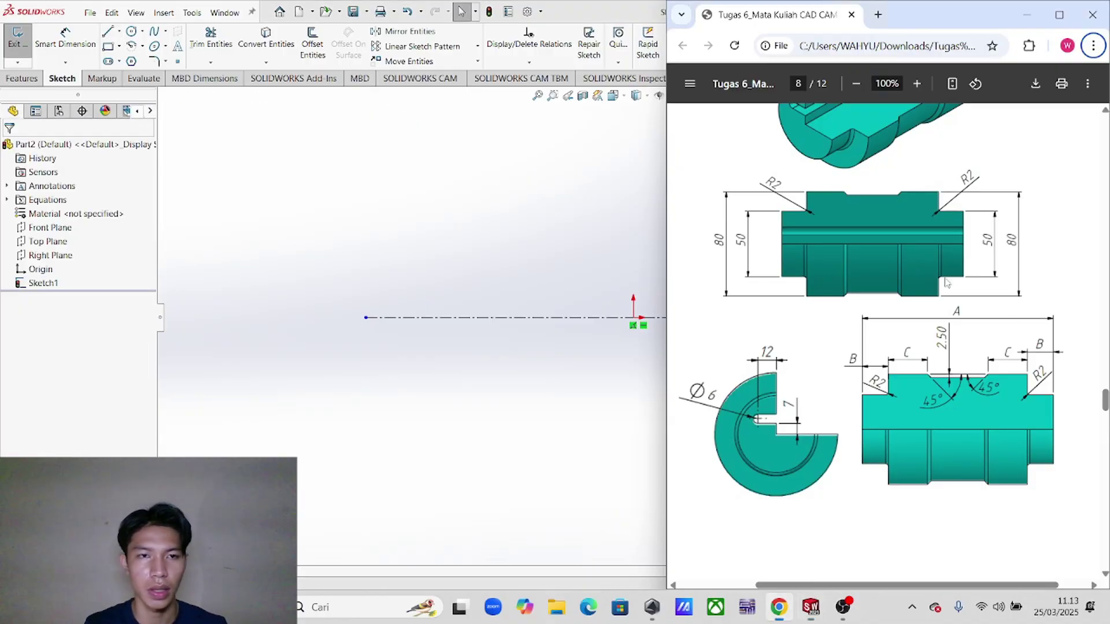
pyautogui.scroll(-1, 977, 334)
pyautogui.scroll(2, 790, 311)
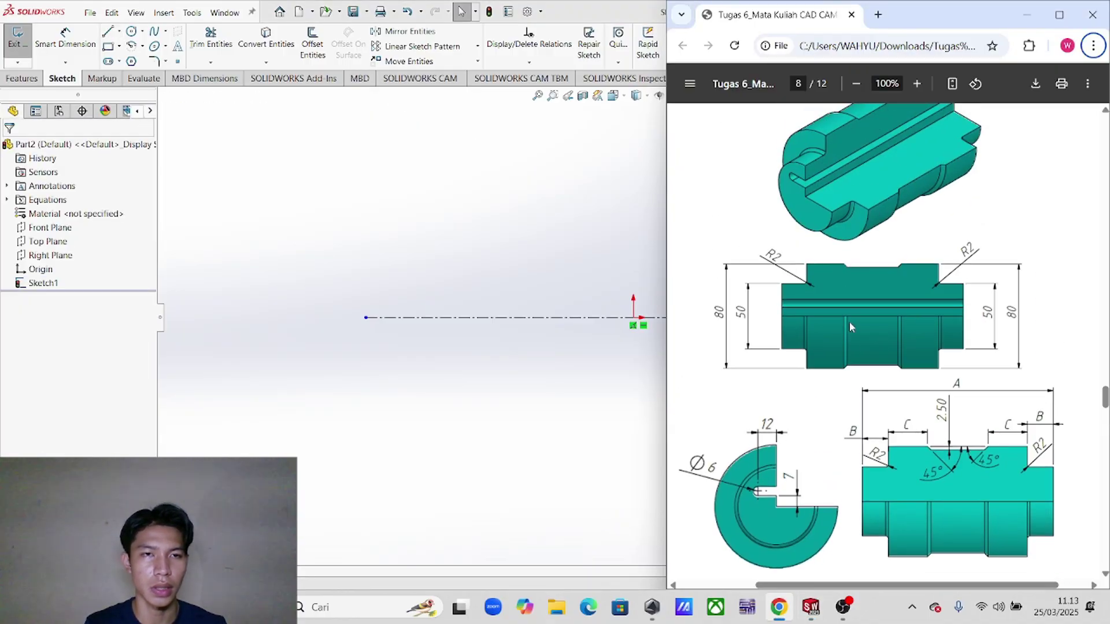
pyautogui.scroll(1, 850, 327)
pyautogui.scroll(-1, 821, 327)
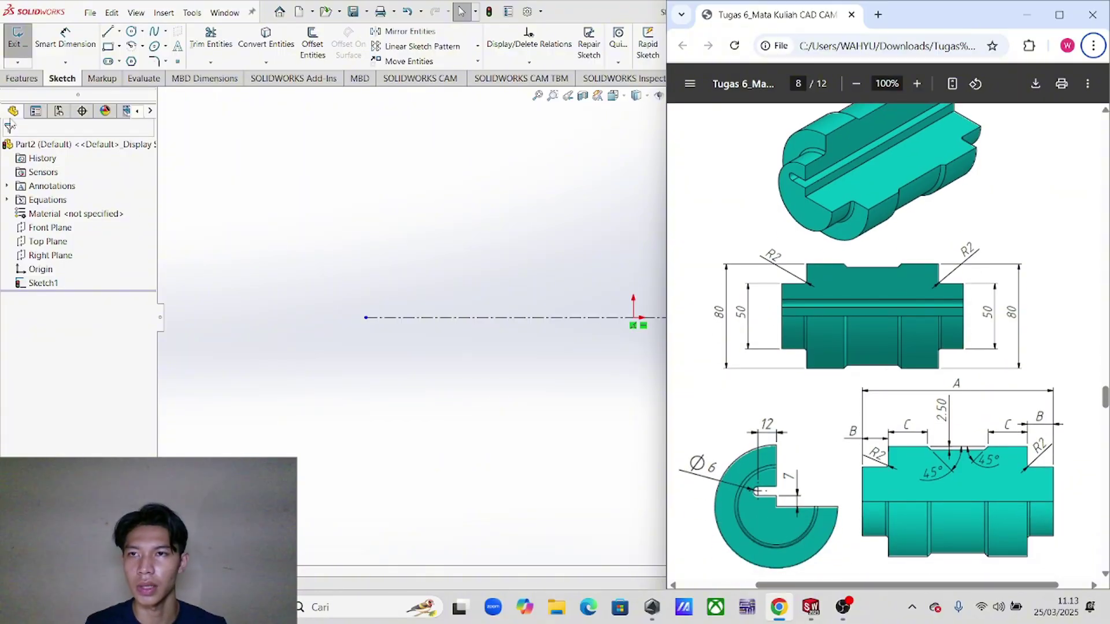
# - Draw a midpoint line centred on the origin along the horizontal centerline, extending about 105 mm to each side
pyautogui.click(107, 32)
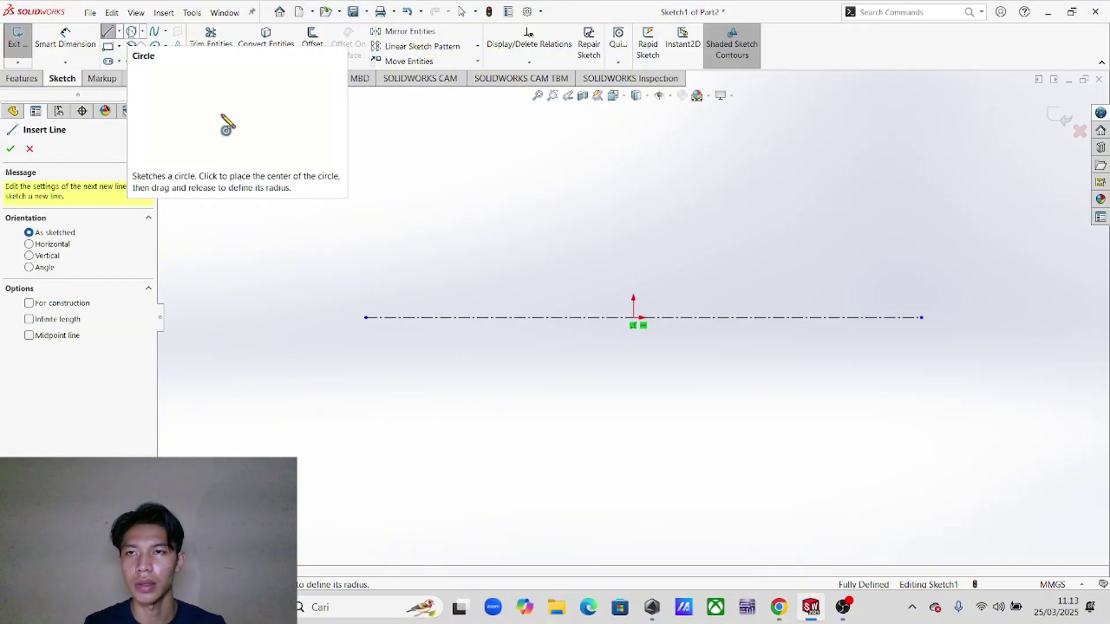
pyautogui.click(119, 31)
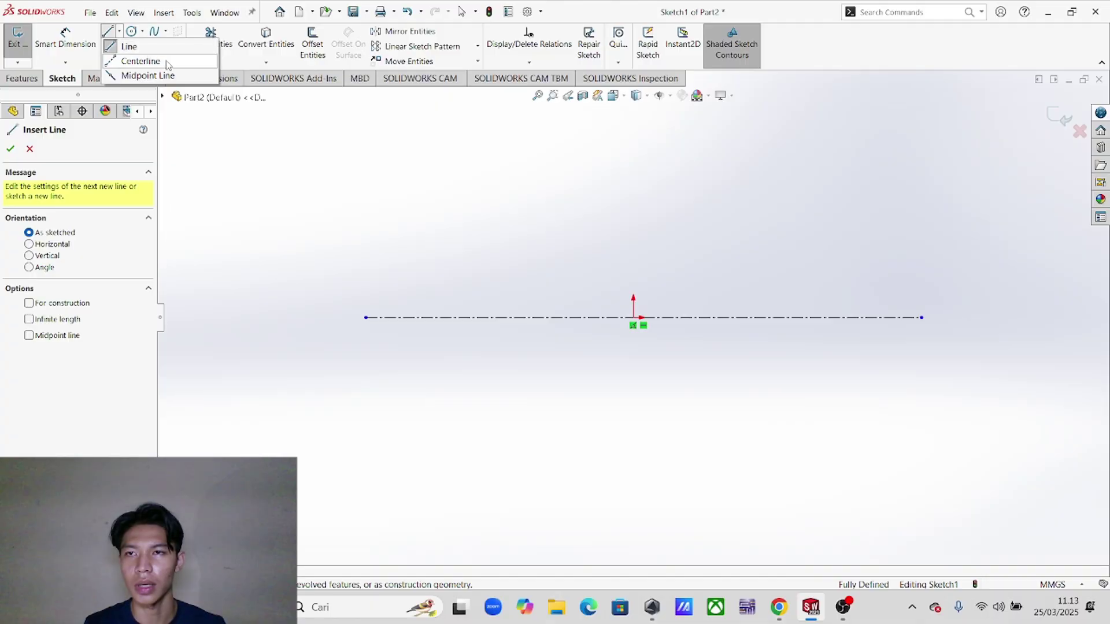
pyautogui.click(148, 75)
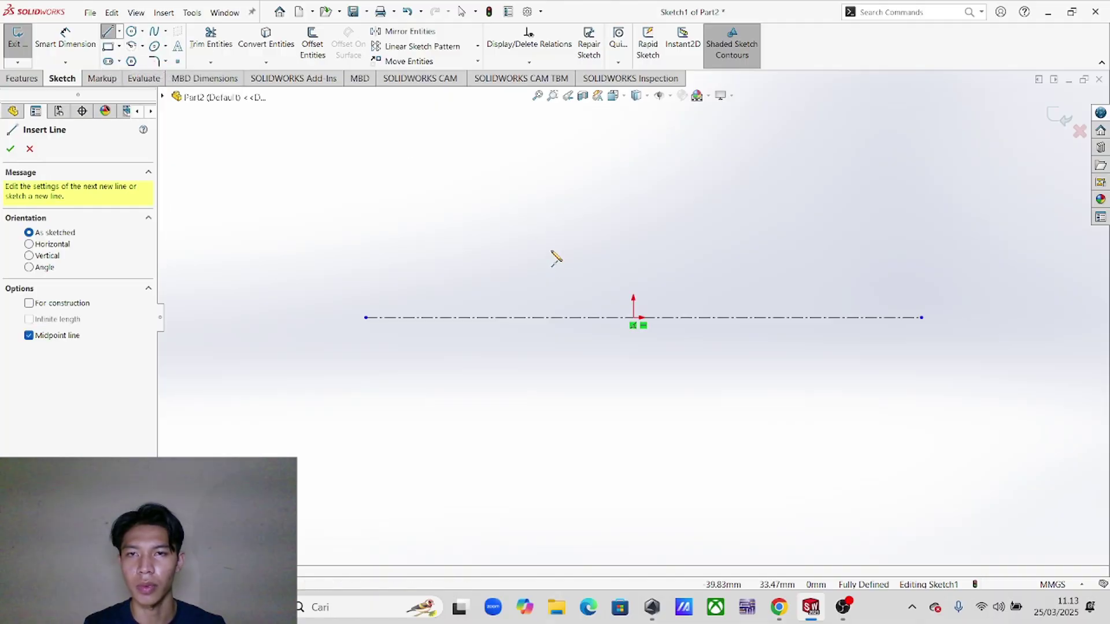
pyautogui.click(634, 318)
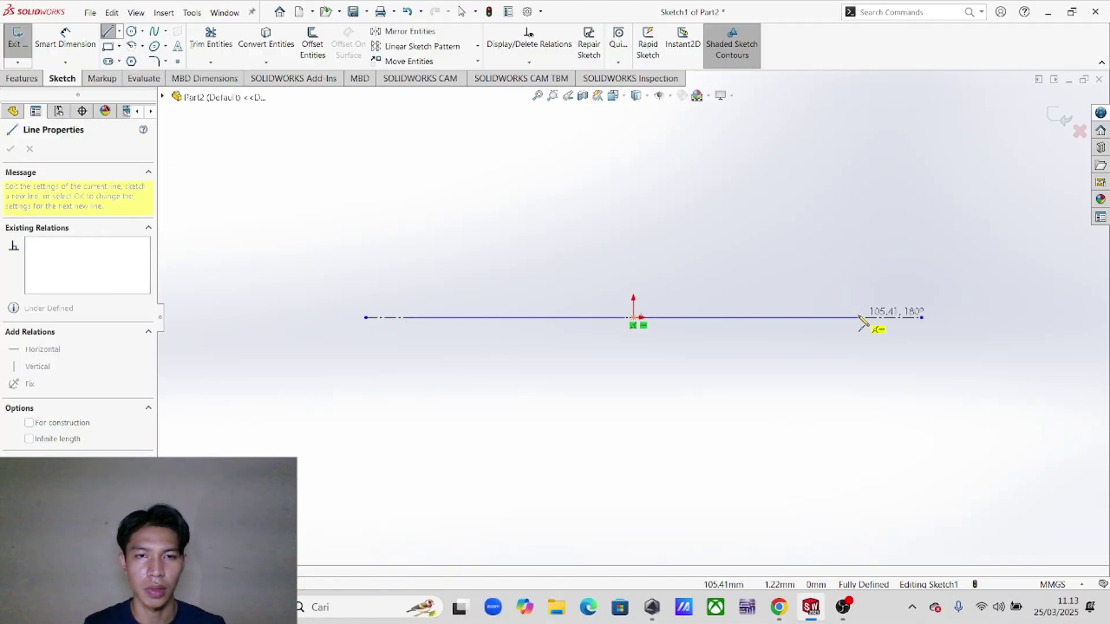
pyautogui.rightClick(797, 249)
pyautogui.click(812, 265)
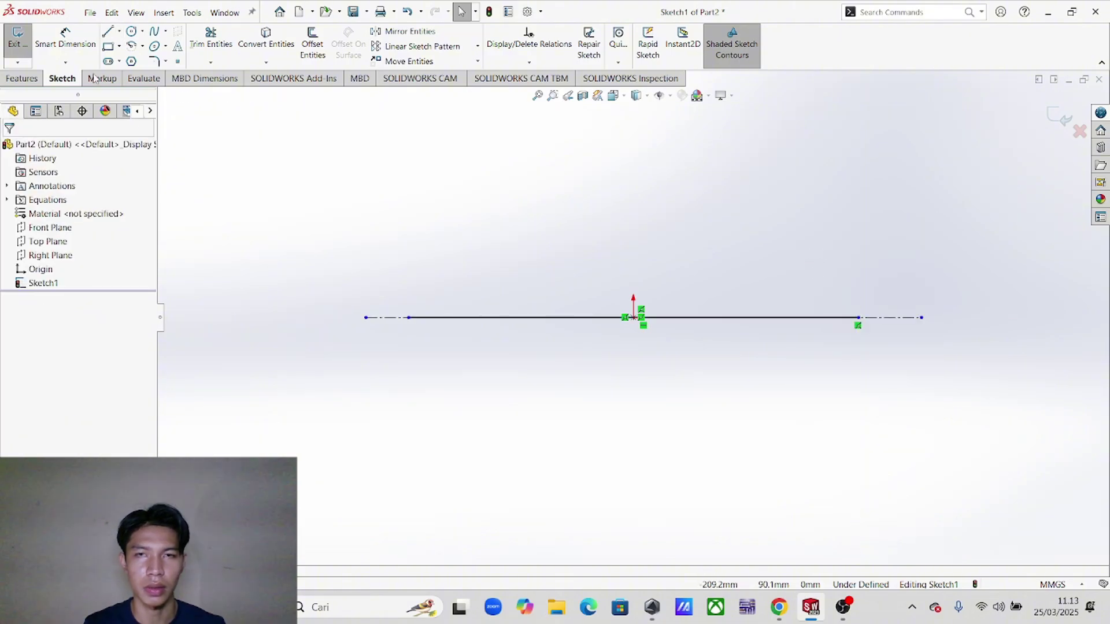
# - Draw the left stepped outline from the base line's left end: about 29 mm up, across, up, and about 35 mm across
pyautogui.click(108, 33)
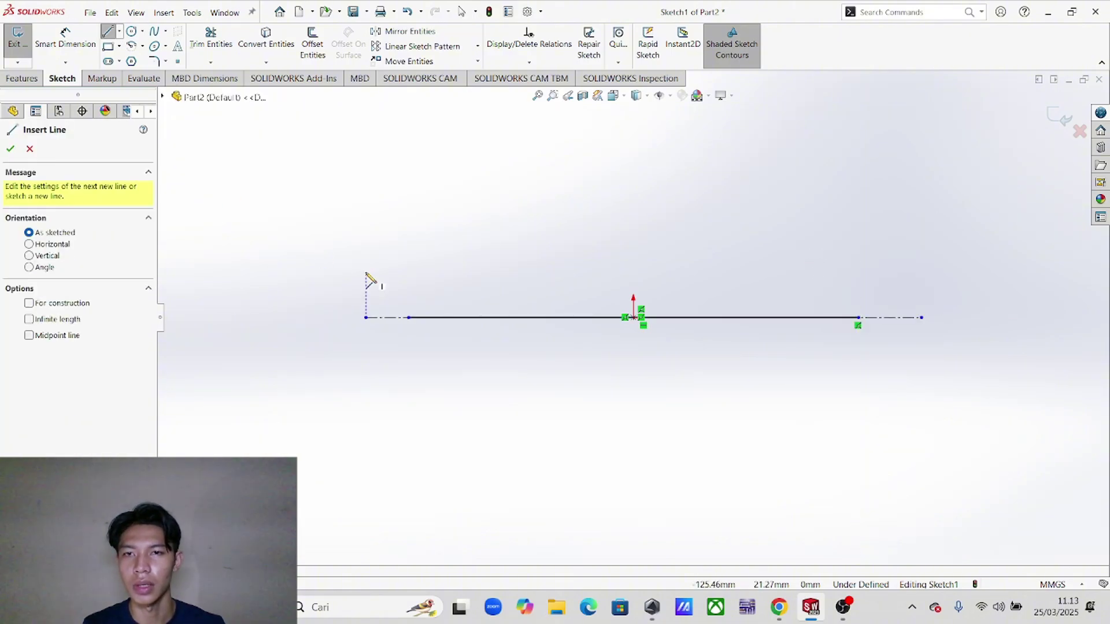
pyautogui.click(409, 317)
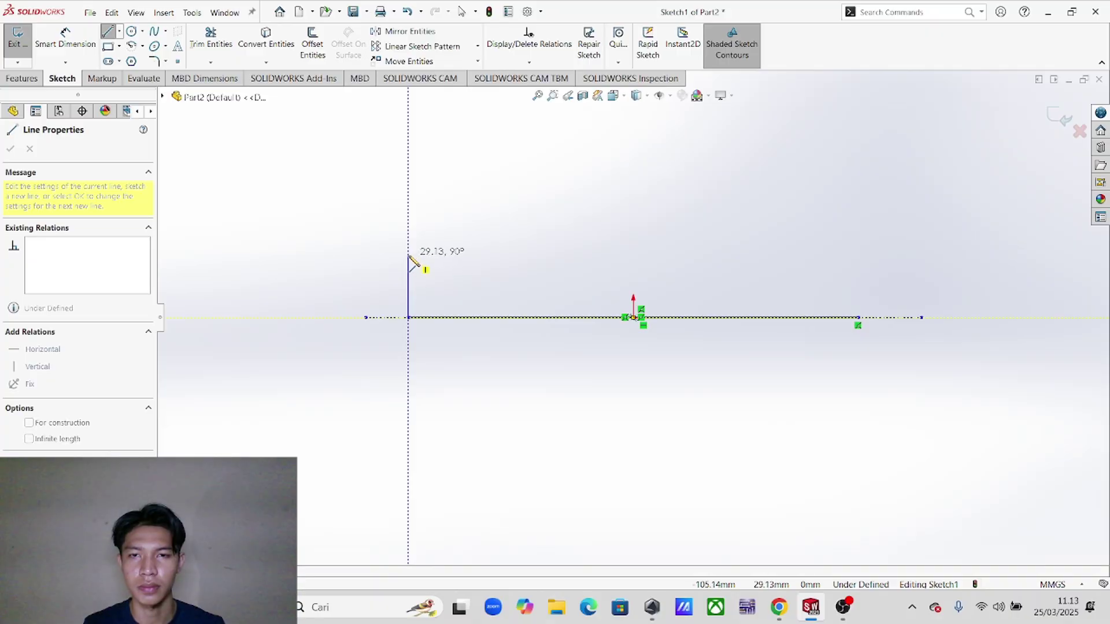
pyautogui.click(409, 255)
pyautogui.click(483, 255)
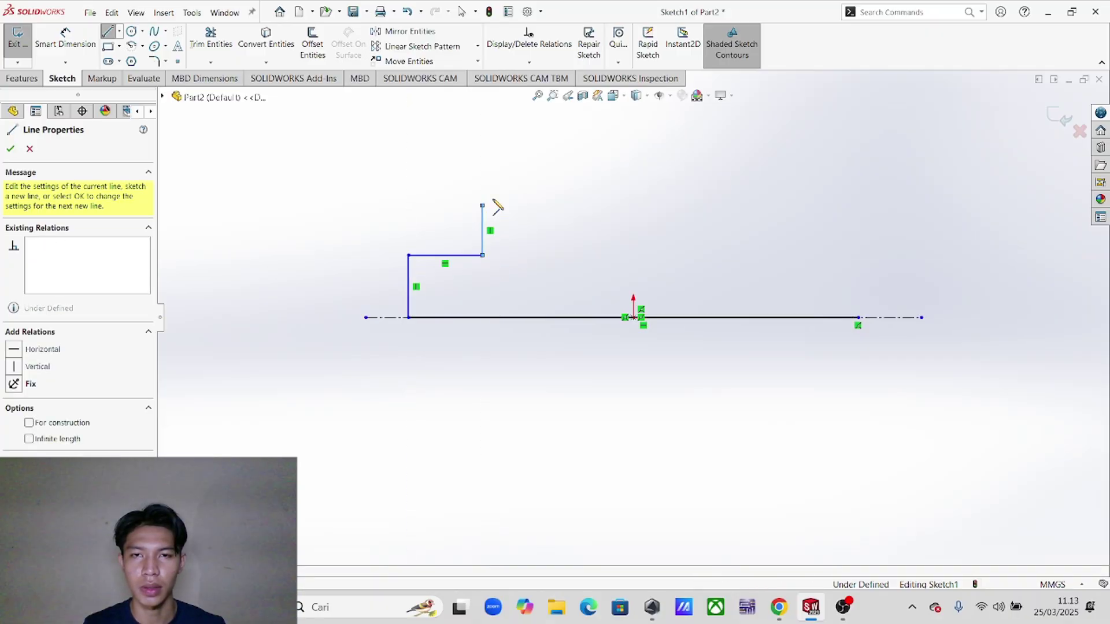
pyautogui.click(483, 205)
pyautogui.click(556, 205)
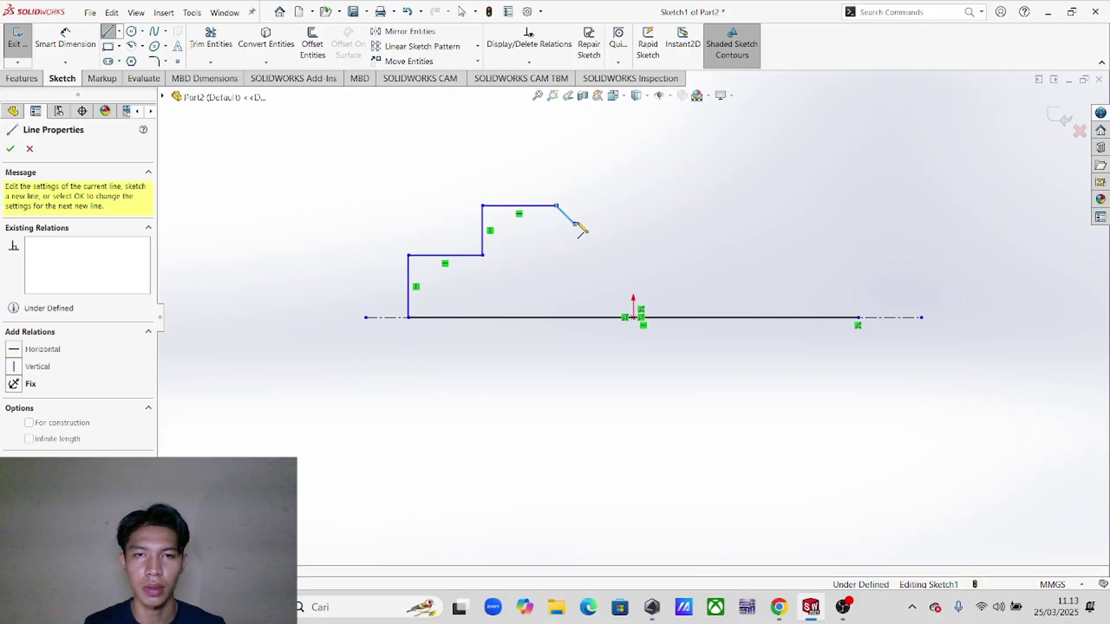
# - Draw the shallow recess with 45° sloped sides and a flat floor, continuing into a right upper edge about 33 mm long
pyautogui.click(574, 223)
pyautogui.click(725, 224)
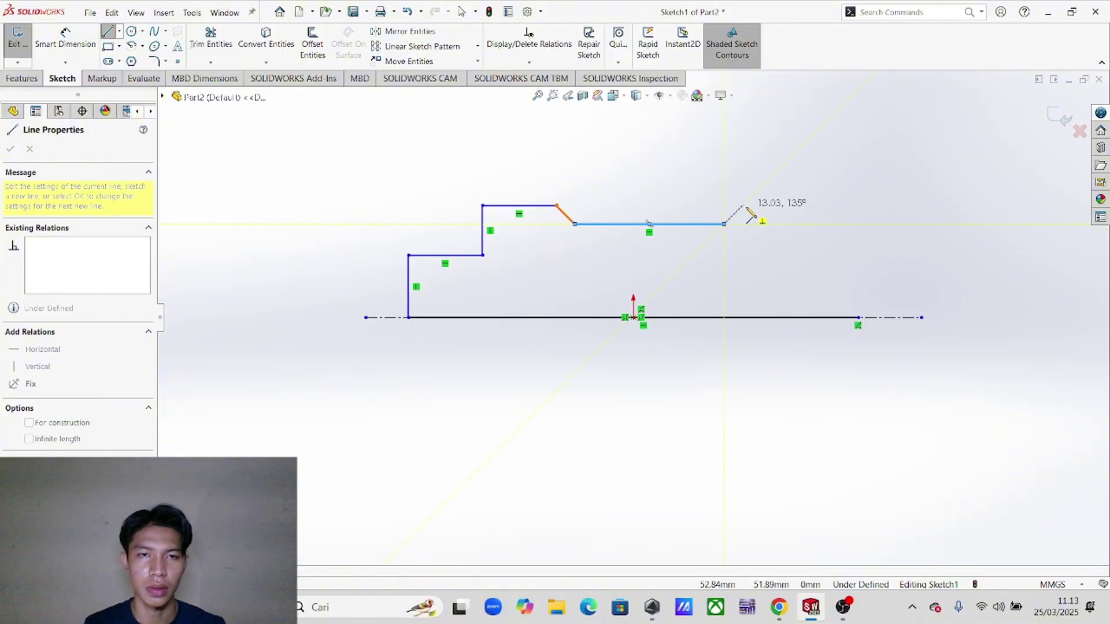
pyautogui.click(743, 205)
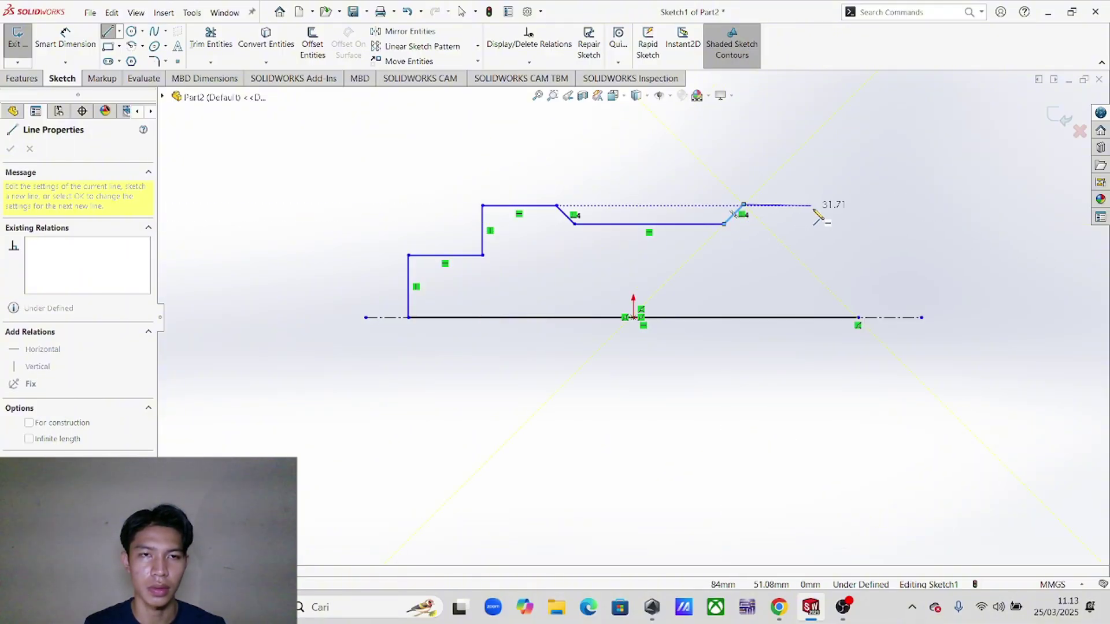
pyautogui.click(813, 205)
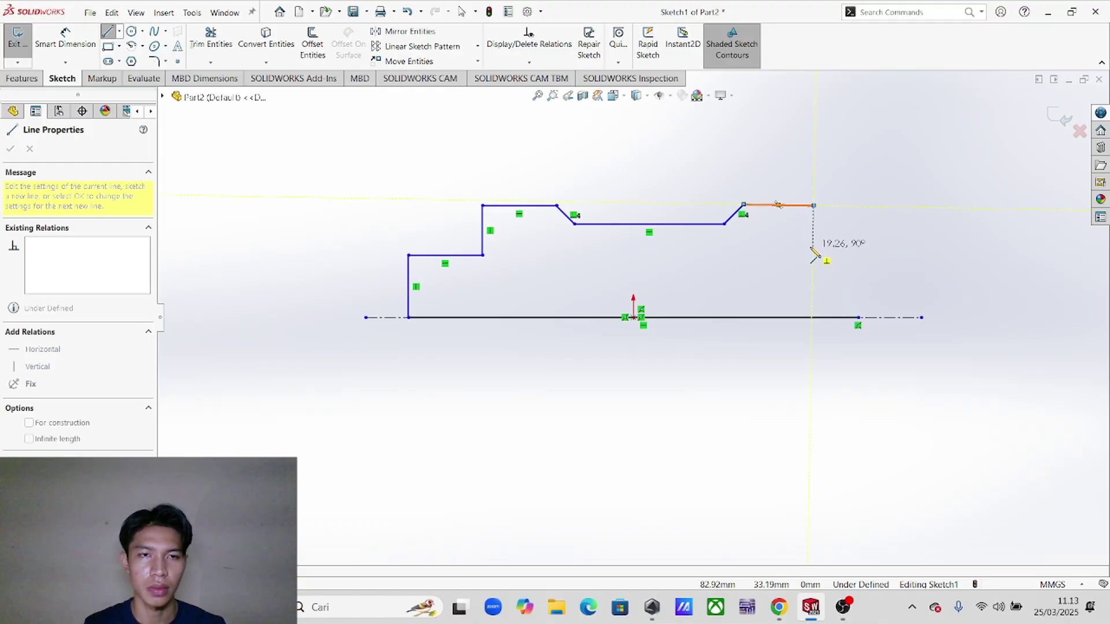
# - Draw the right step down to the base line's right end to close the profile, and finish the line command
pyautogui.click(813, 255)
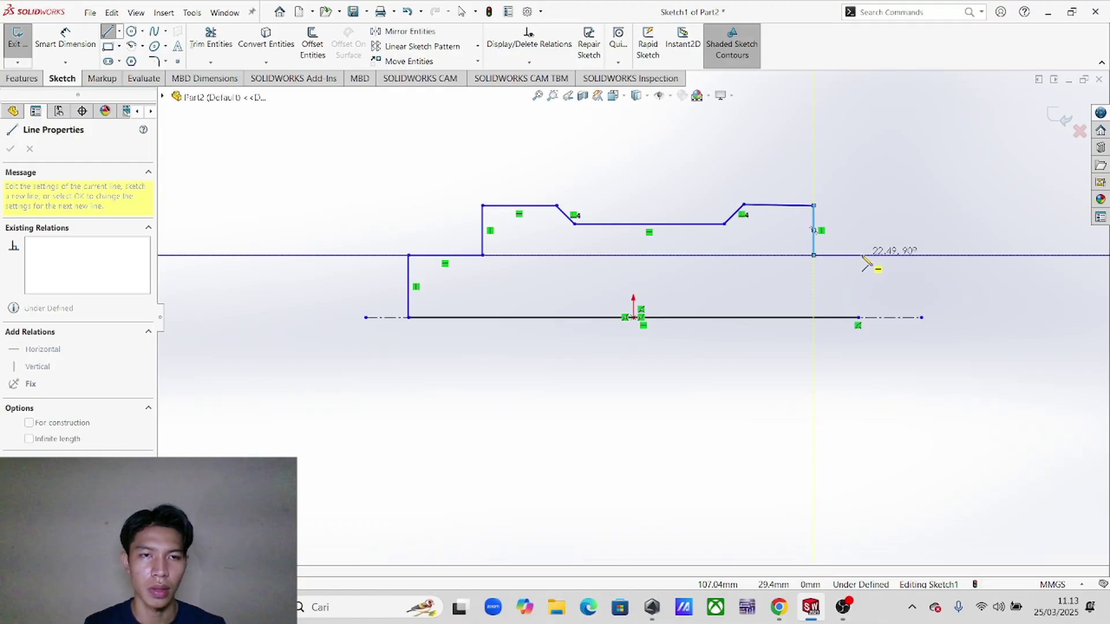
pyautogui.click(858, 256)
pyautogui.click(858, 318)
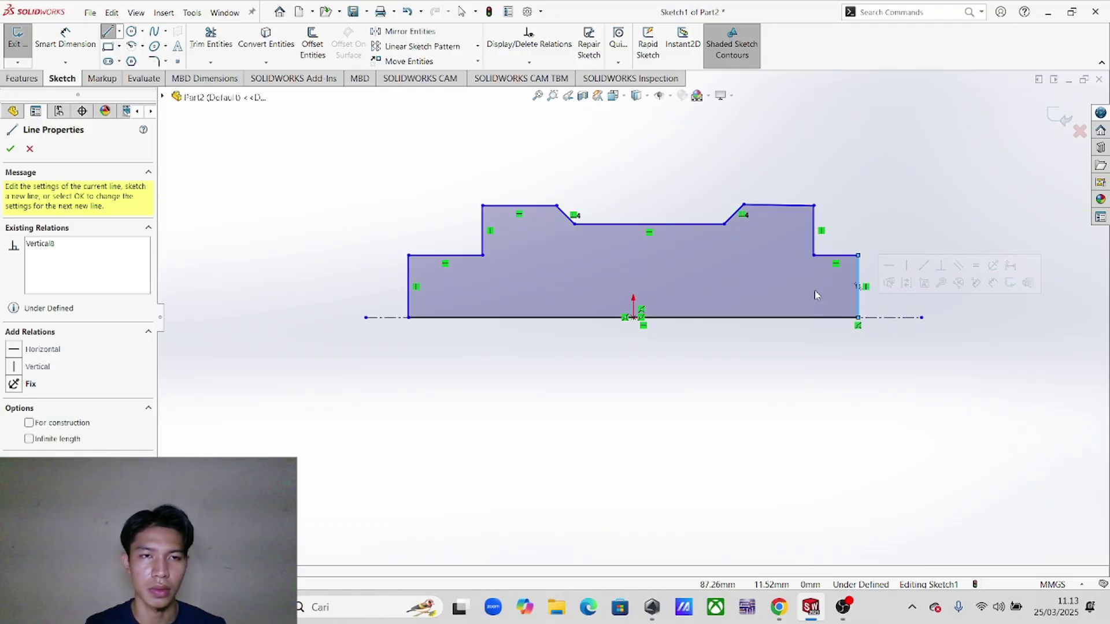
pyautogui.click(11, 149)
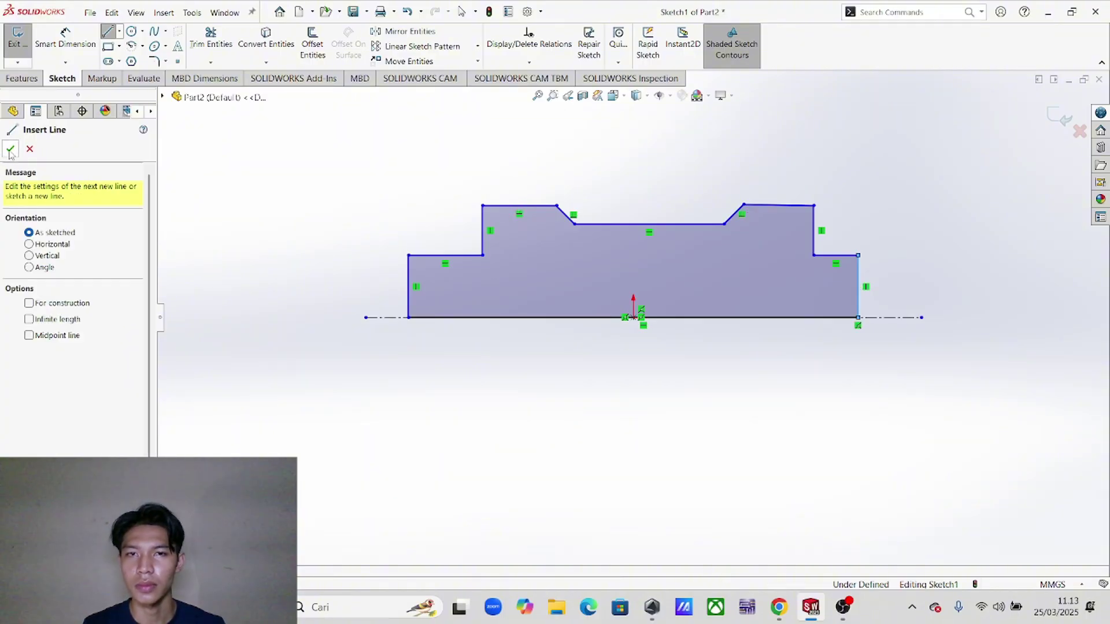
pyautogui.scroll(-2, 658, 204)
pyautogui.rightClick(508, 171)
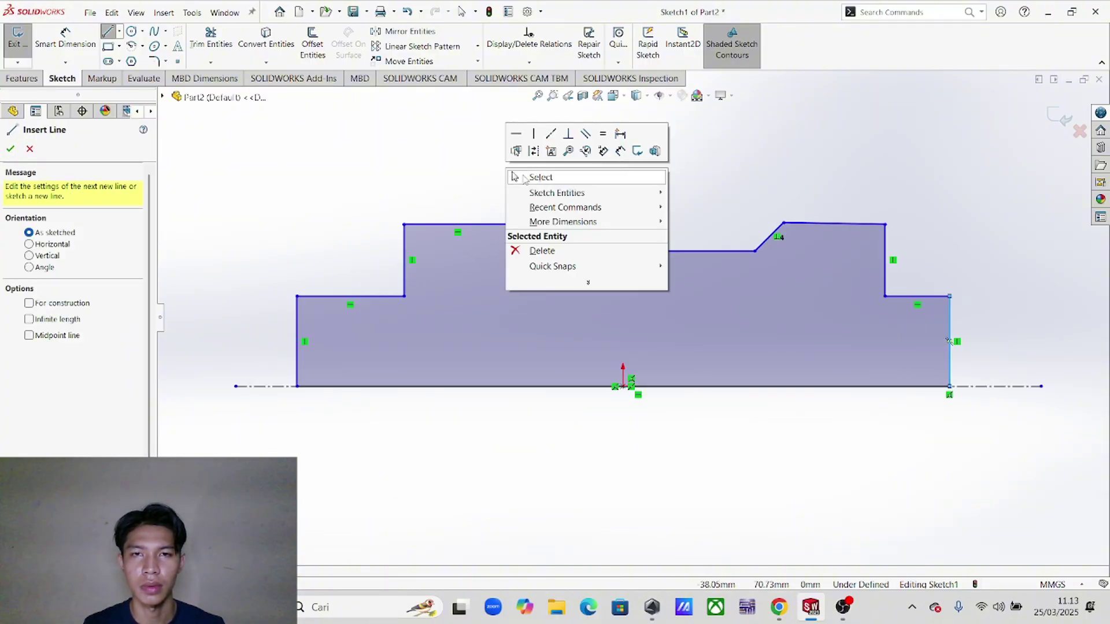
pyautogui.click(535, 175)
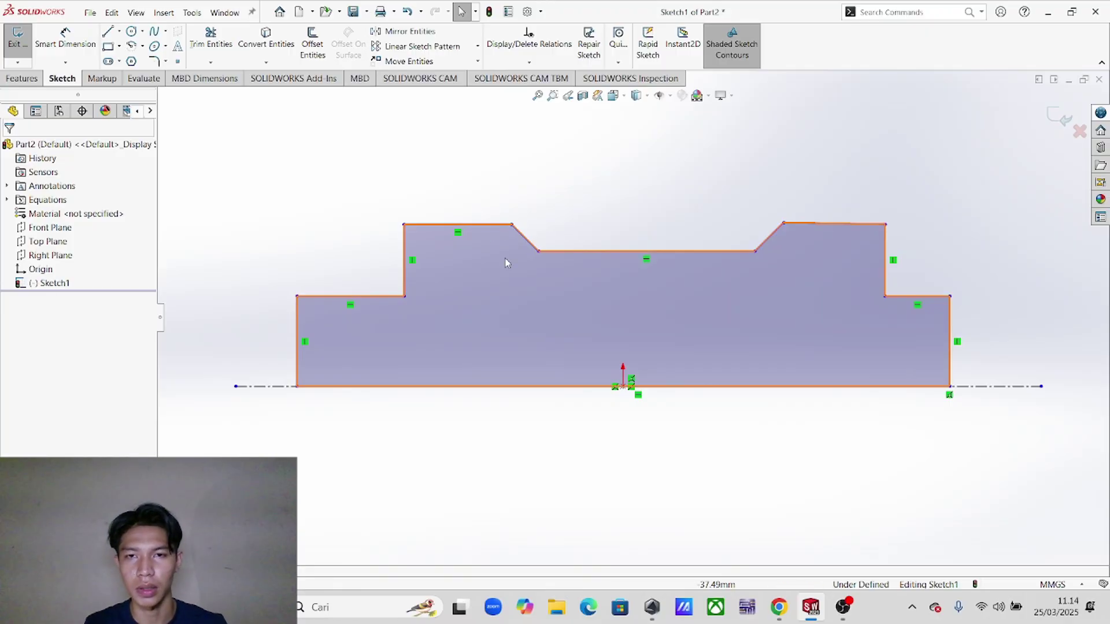
# - Make the left and right upper edges of the profile collinear
pyautogui.click(472, 226)
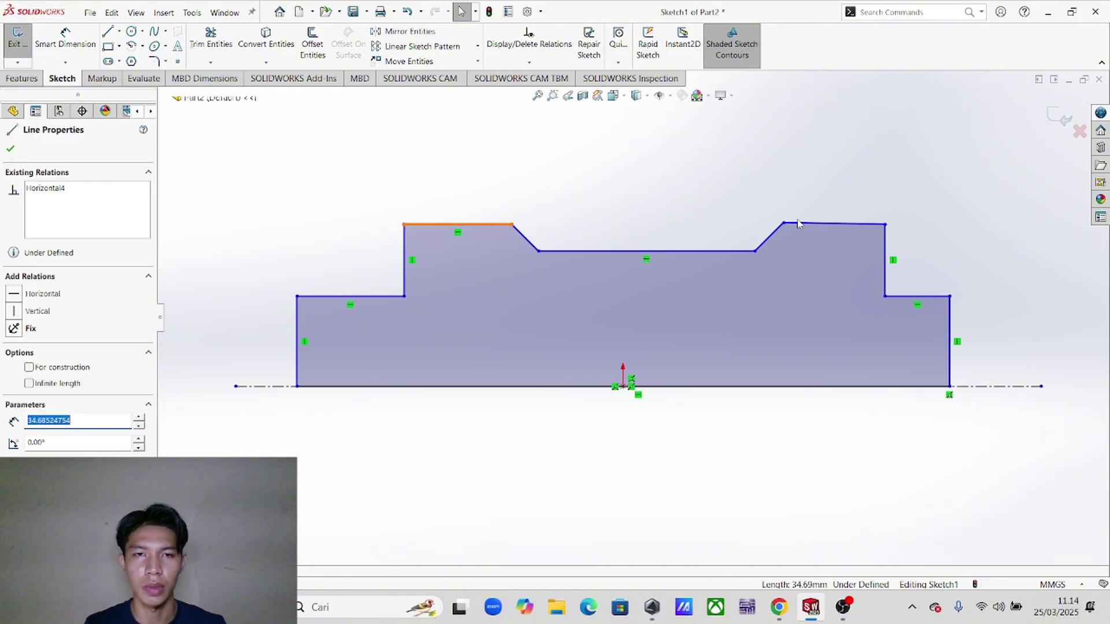
pyautogui.press('Escape')
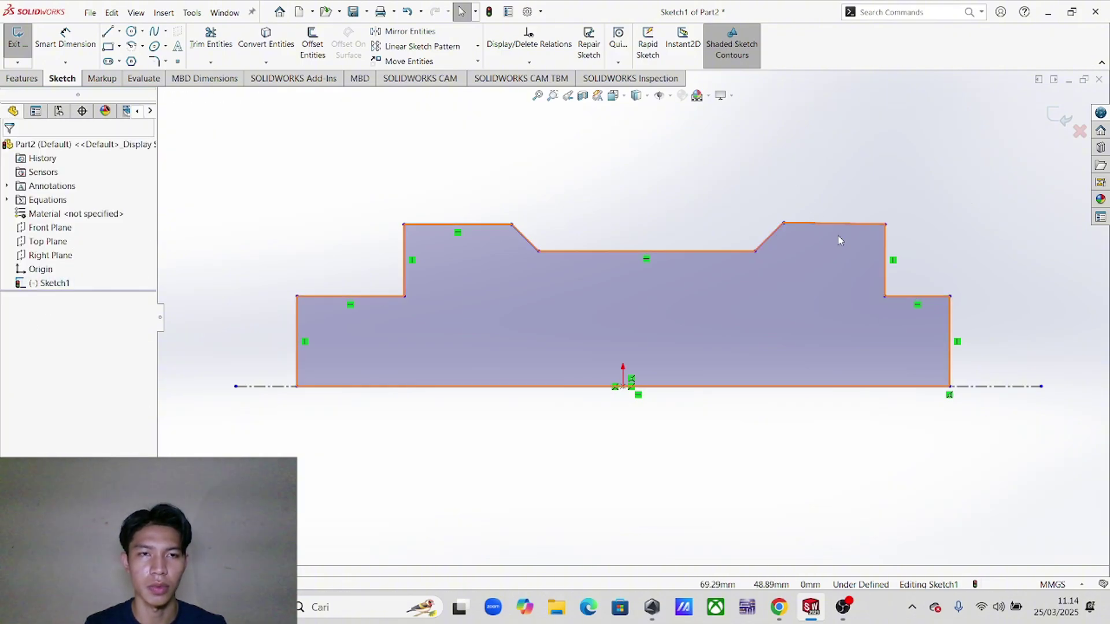
pyautogui.click(835, 231)
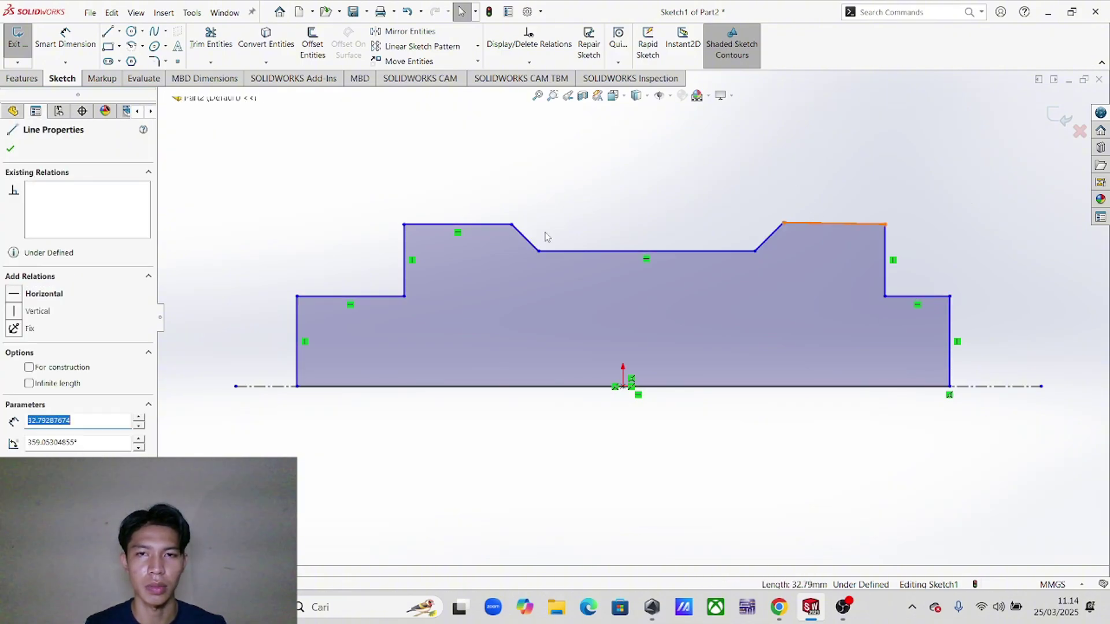
pyautogui.keyDown('ctrl'); pyautogui.click(471, 226); pyautogui.keyUp('ctrl')
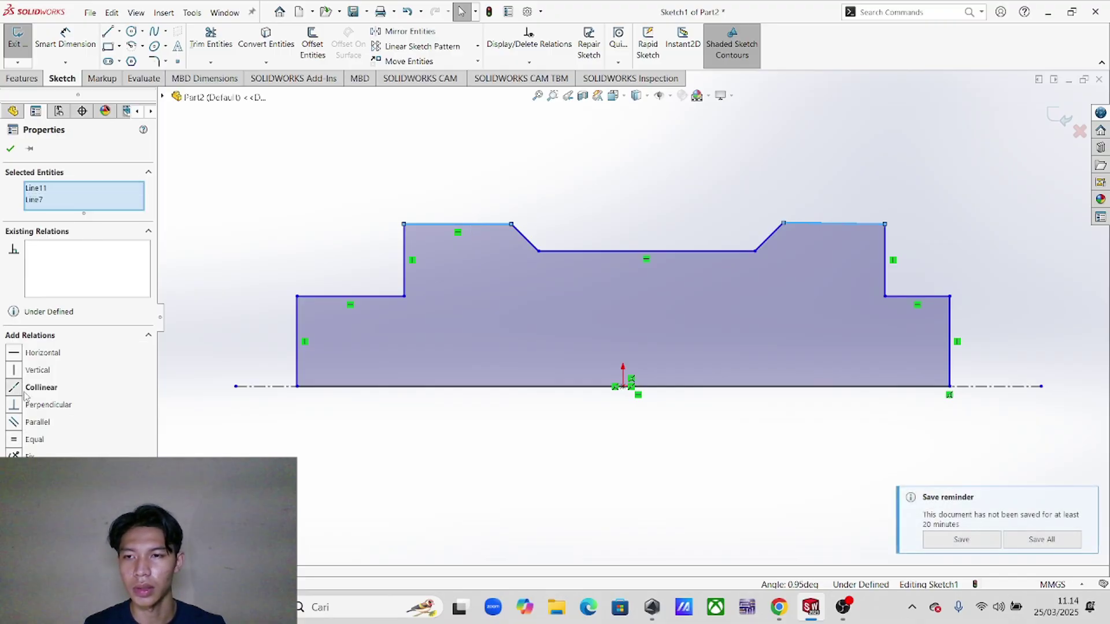
pyautogui.click(26, 387)
# - Try to make the two lower step edges collinear together with the upper edges still selected, and undo the relation
pyautogui.keyDown('ctrl'); pyautogui.click(373, 301); pyautogui.keyUp('ctrl')
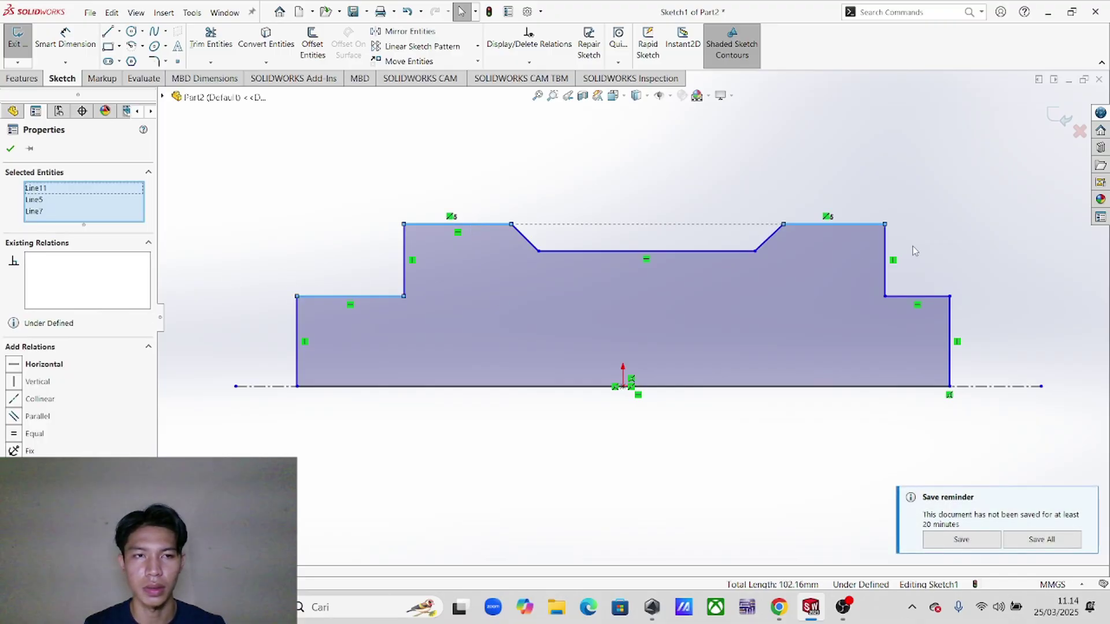
pyautogui.keyDown('ctrl'); pyautogui.click(906, 301); pyautogui.keyUp('ctrl')
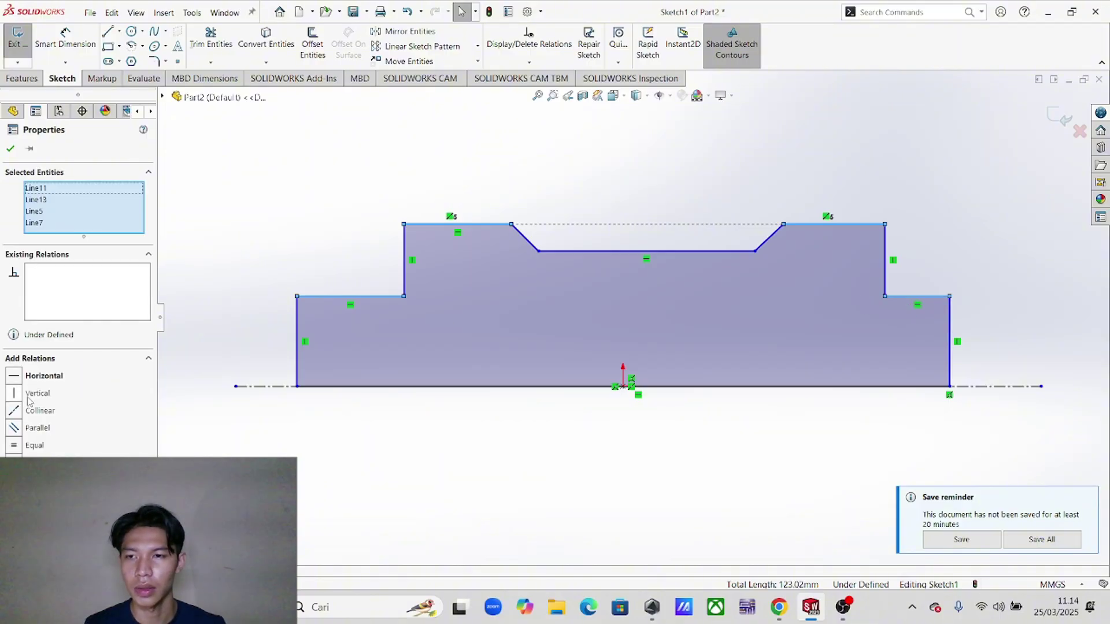
pyautogui.click(33, 412)
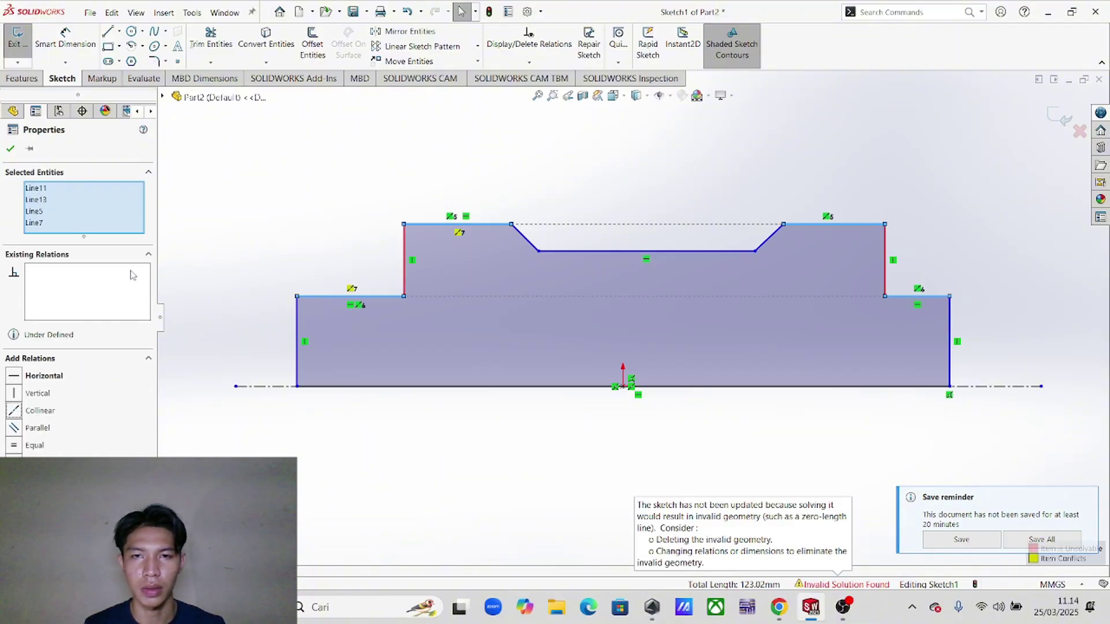
pyautogui.click(454, 190)
pyautogui.hotkey('ctrl', 'z')
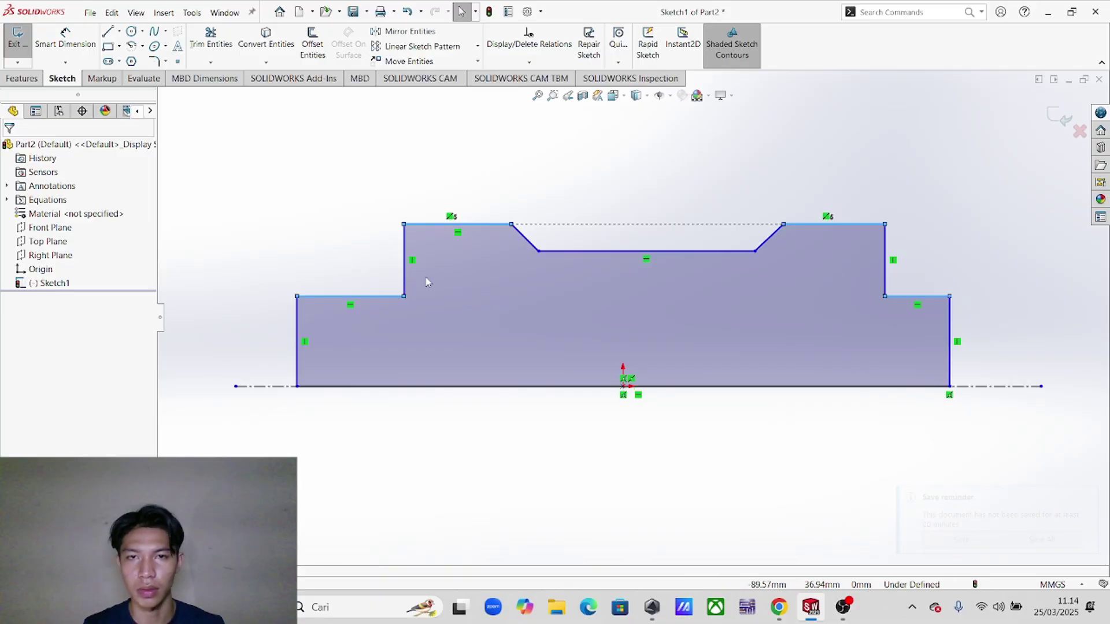
pyautogui.click(437, 186)
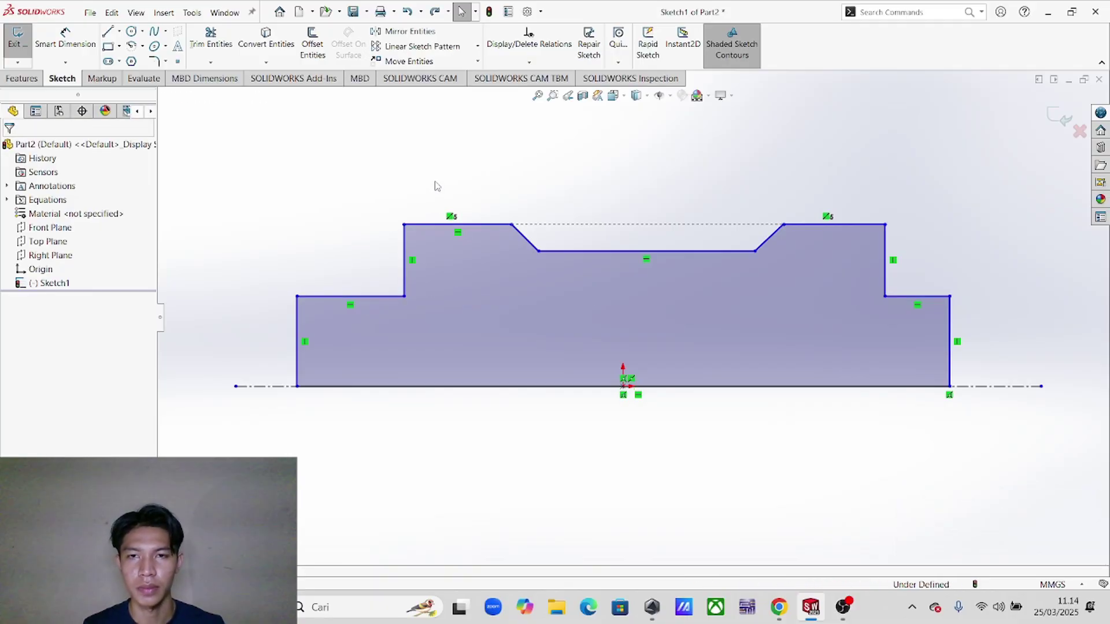
# - Make the left and right lower step edges of the profile collinear
pyautogui.click(354, 301)
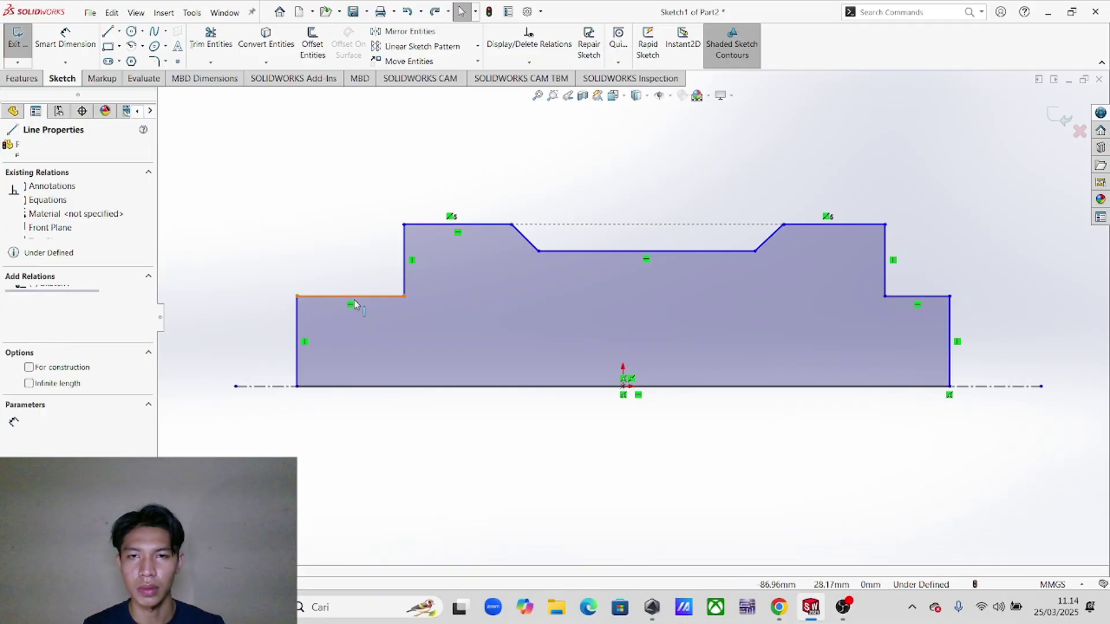
pyautogui.keyDown('ctrl'); pyautogui.click(913, 296); pyautogui.keyUp('ctrl')
pyautogui.click(41, 388)
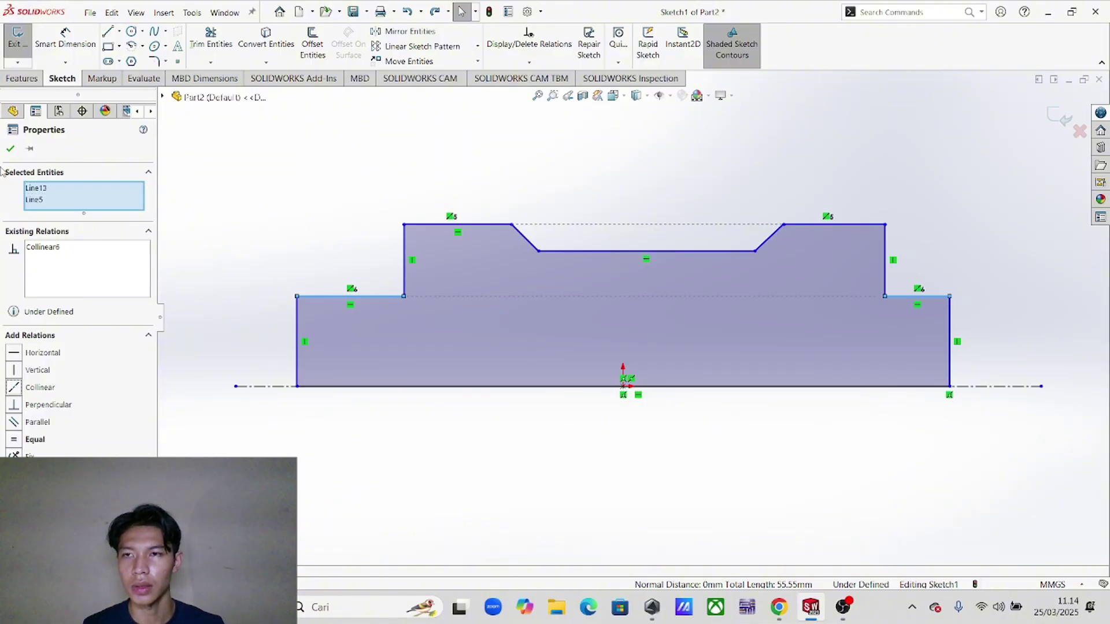
pyautogui.click(10, 150)
# - Check the diameters on the assignment drawing in Chrome, and in SOLIDWORKS dimension the left lower step edge about the centerline as a 50 mm diameter
pyautogui.hotkey('alt', 'Tab')
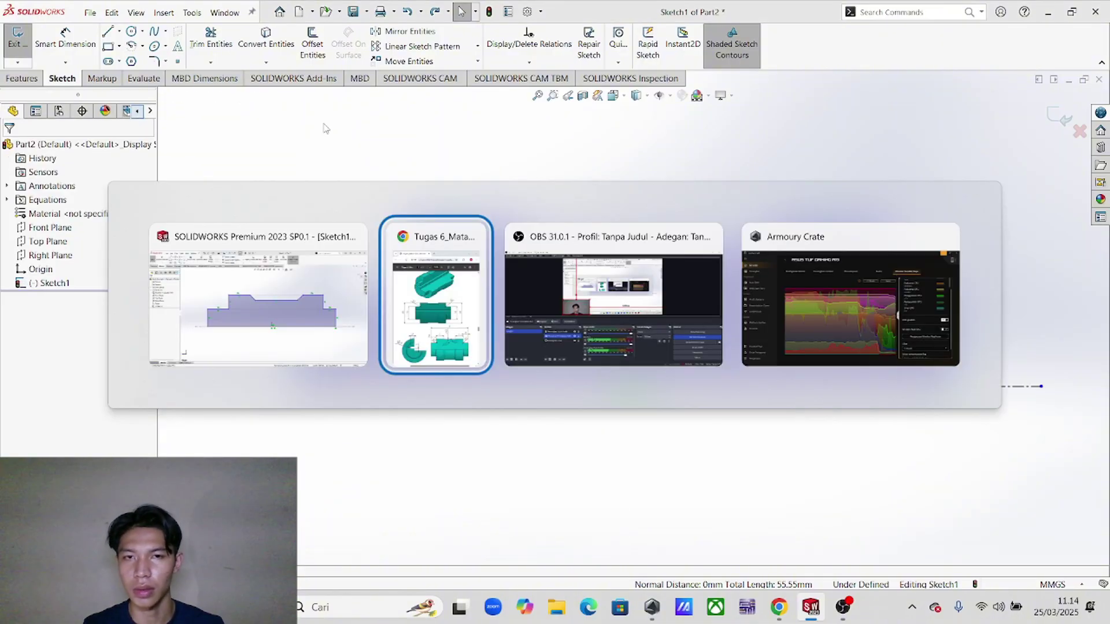
pyautogui.scroll(-2, 947, 376)
pyautogui.scroll(3, 947, 376)
pyautogui.scroll(-2, 947, 375)
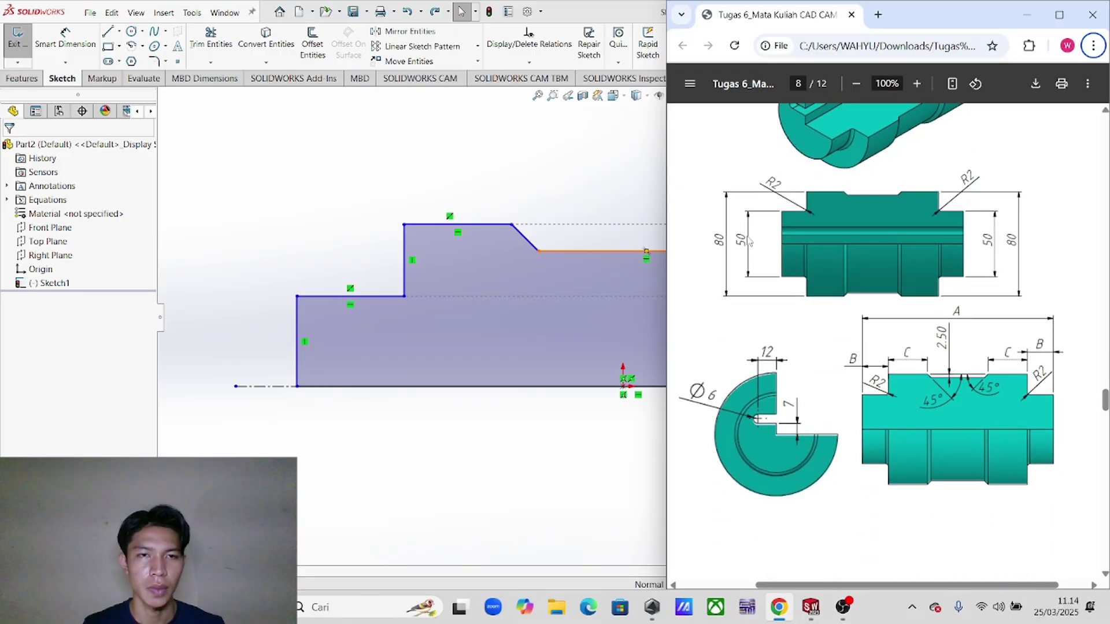
pyautogui.hotkey('alt', 'Tab')
pyautogui.click(63, 40)
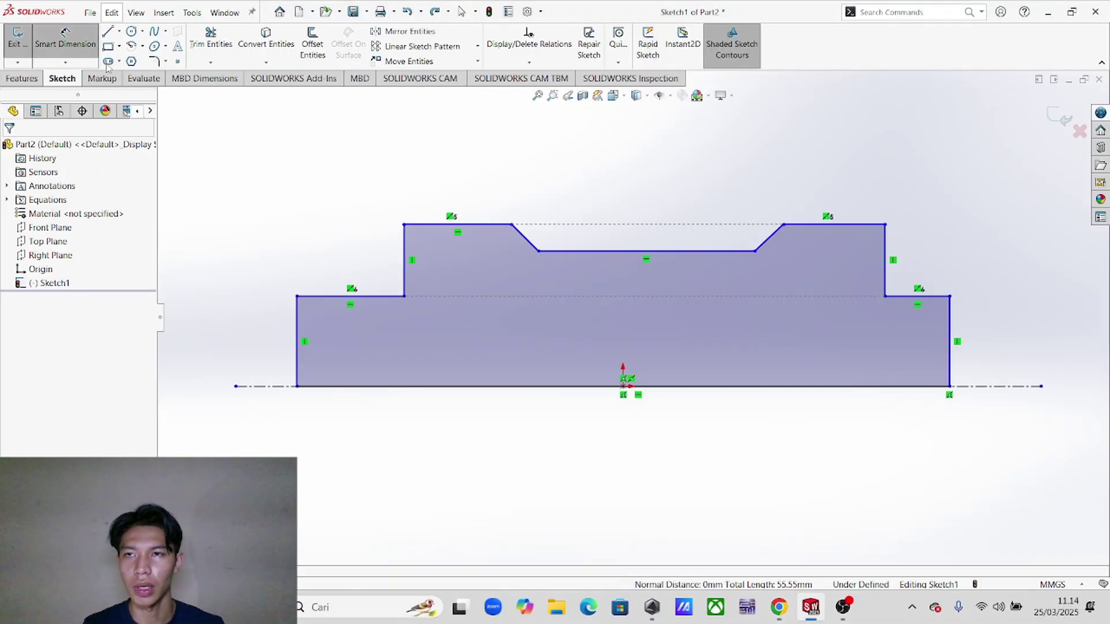
pyautogui.click(384, 297)
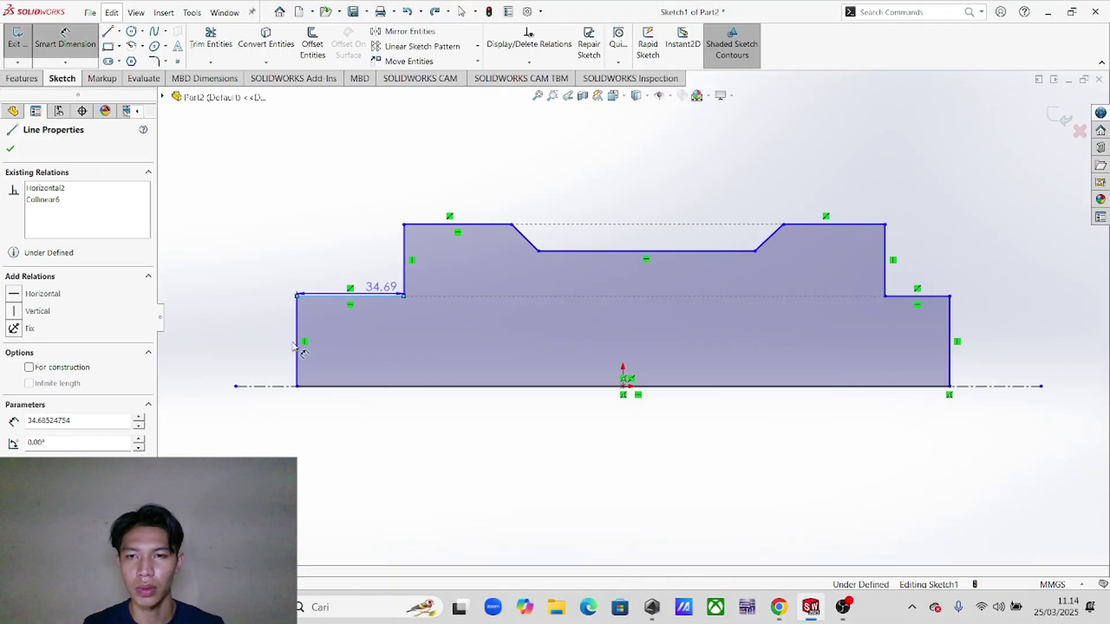
pyautogui.click(267, 386)
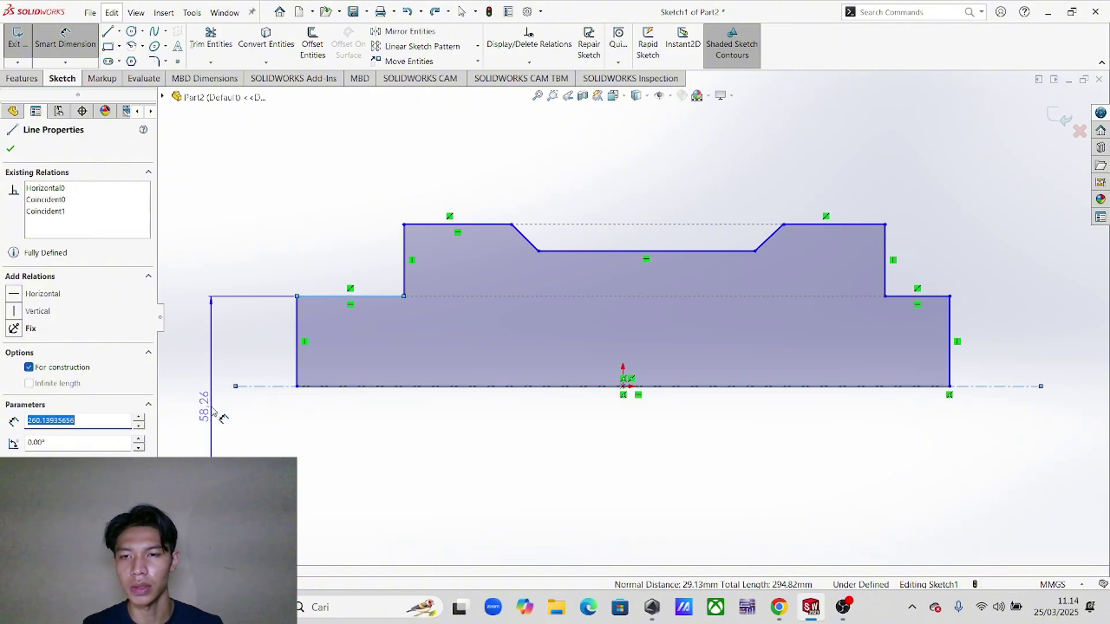
pyautogui.click(214, 411)
pyautogui.write('5')
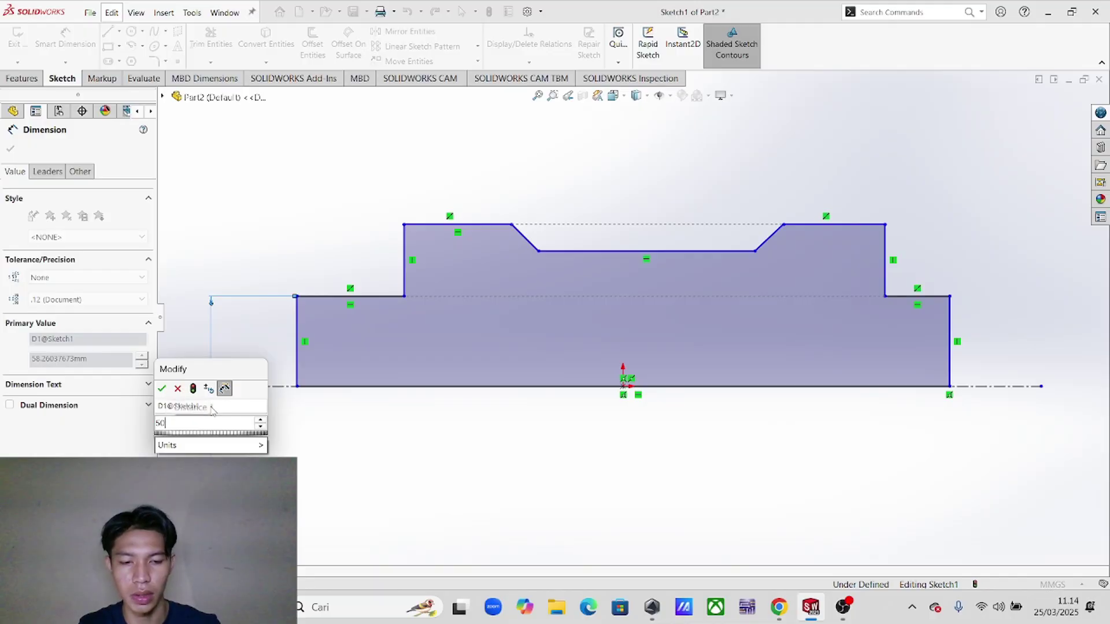
pyautogui.write('0')
pyautogui.press('Return')
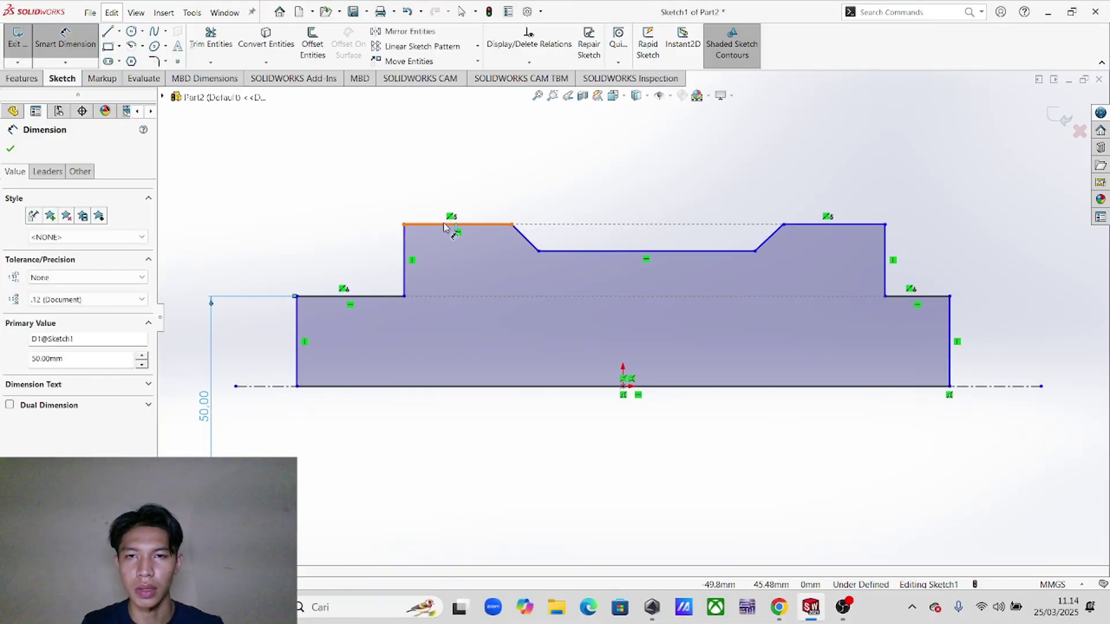
# - Dimension the left upper edge about the centerline as an 80 mm diameter
pyautogui.click(444, 225)
pyautogui.click(277, 386)
pyautogui.scroll(2, 322, 347)
pyautogui.click(287, 340)
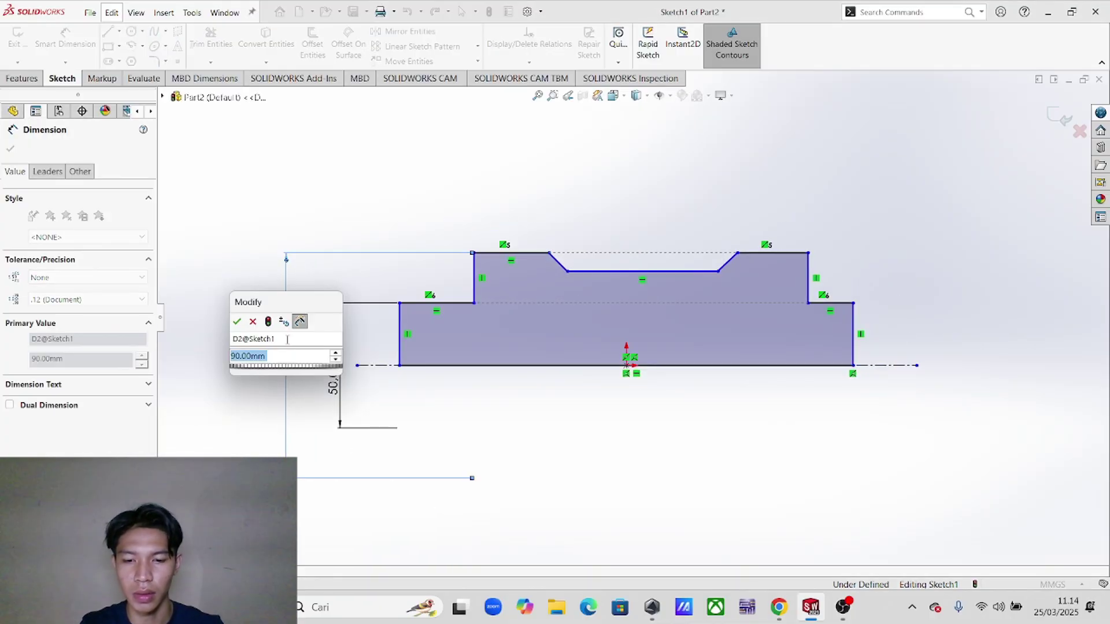
pyautogui.write('80')
pyautogui.press('Return')
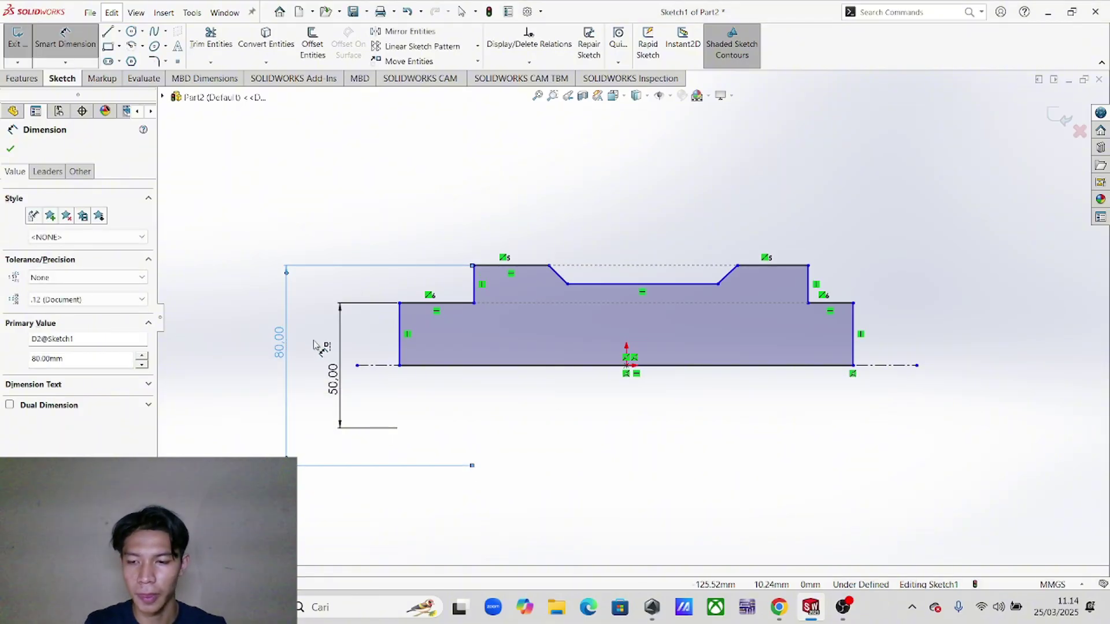
# - Check length A on the assignment drawing, and set the profile's overall length to global variable a (139 mm)
pyautogui.hotkey('alt', 'Tab')
pyautogui.scroll(-1, 957, 321)
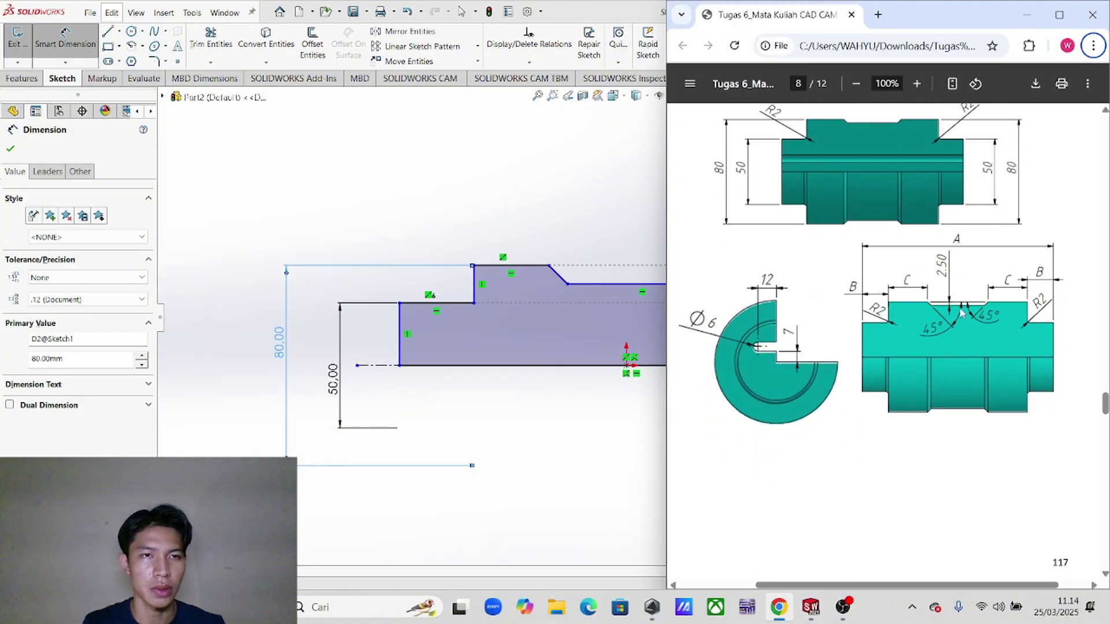
pyautogui.scroll(1, 957, 321)
pyautogui.hotkey('alt', 'Tab')
pyautogui.hotkey('alt', 'Tab')
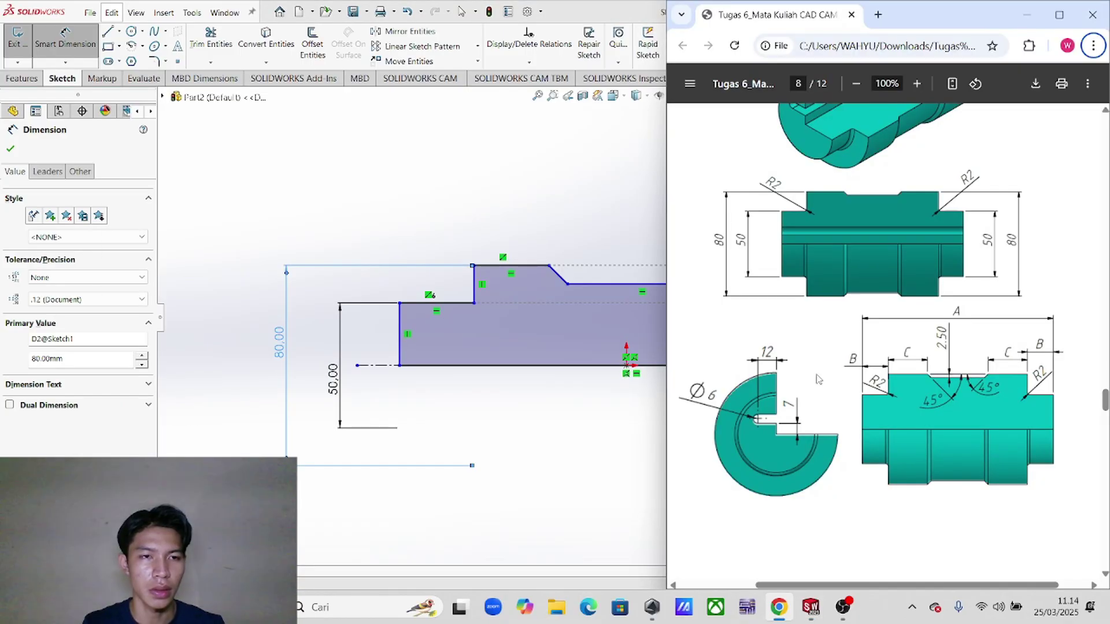
pyautogui.hotkey('alt', 'Tab')
pyautogui.click(401, 336)
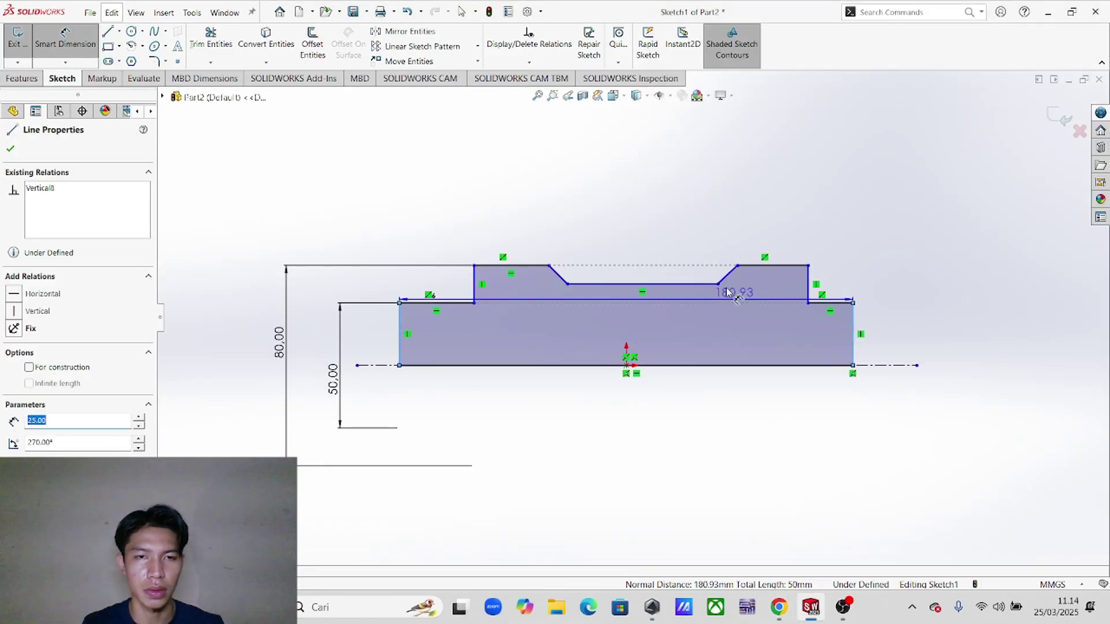
pyautogui.click(672, 127)
pyautogui.write('=*')
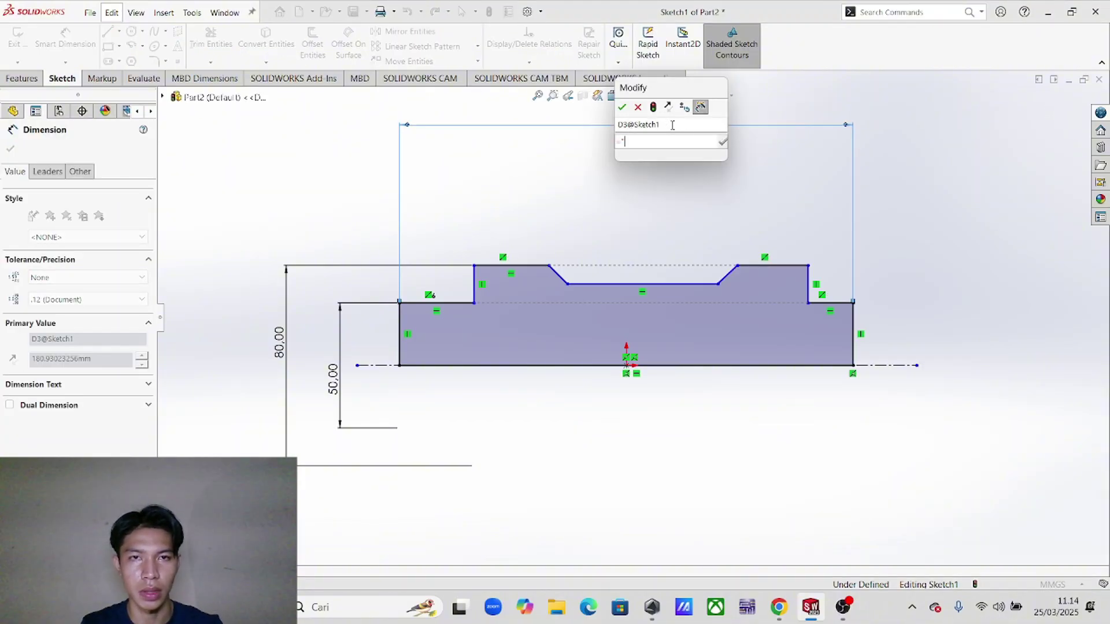
pyautogui.write('139.00mm')
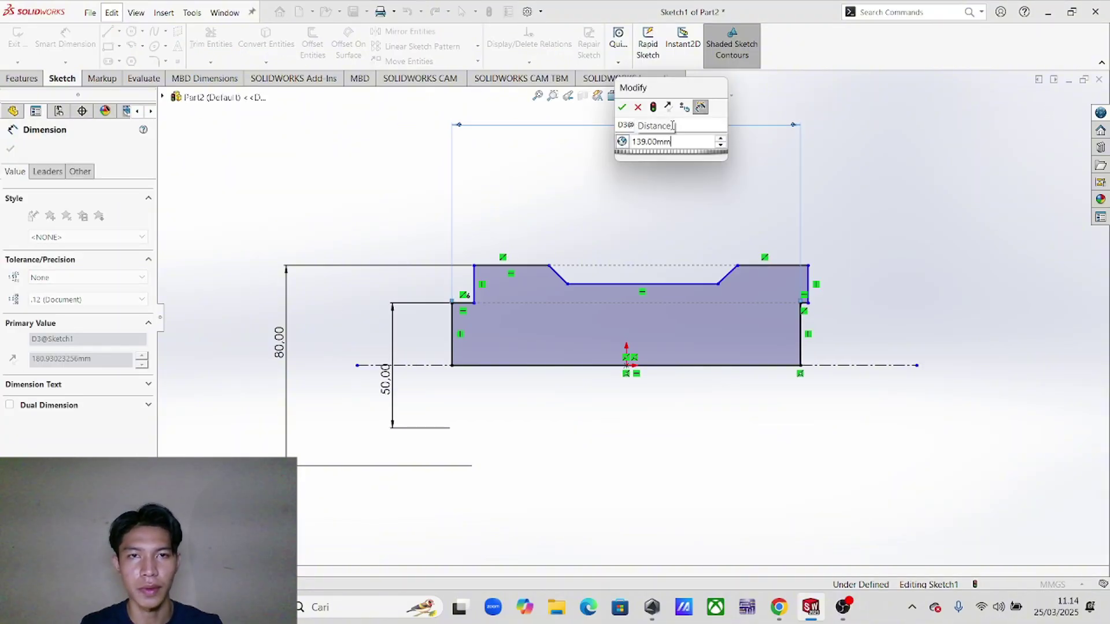
pyautogui.click(622, 106)
# - Review the drawing's step lengths, and move the right shoulder's vertical edge inward from the profile's right end
pyautogui.hotkey('alt', 'Tab')
pyautogui.hotkey('alt', 'Tab')
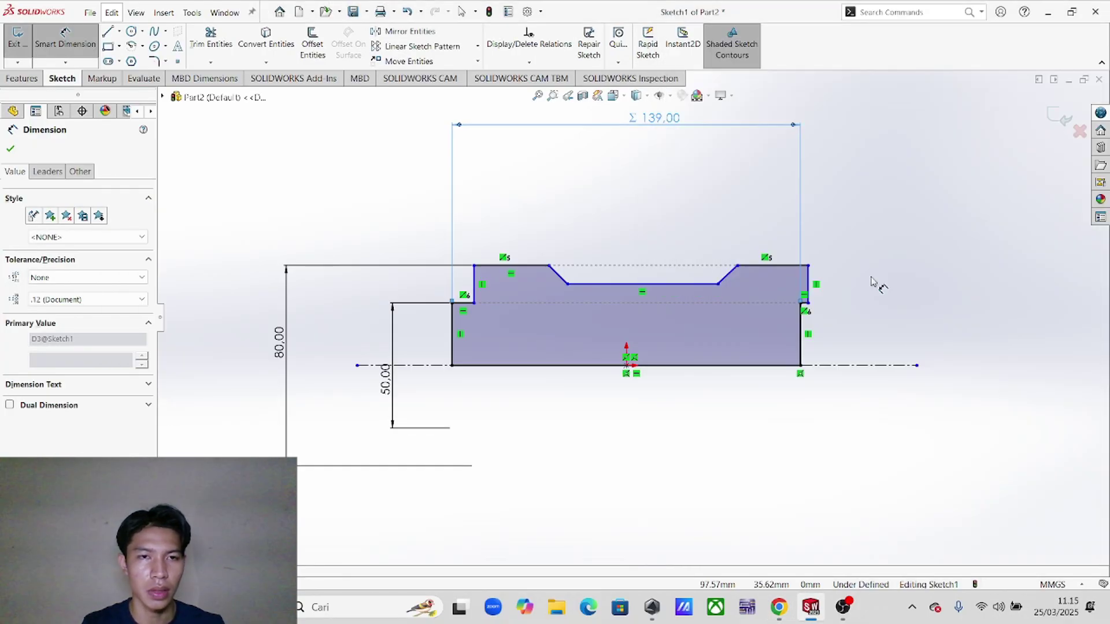
pyautogui.hotkey('alt', 'Tab')
pyautogui.scroll(-2, 989, 236)
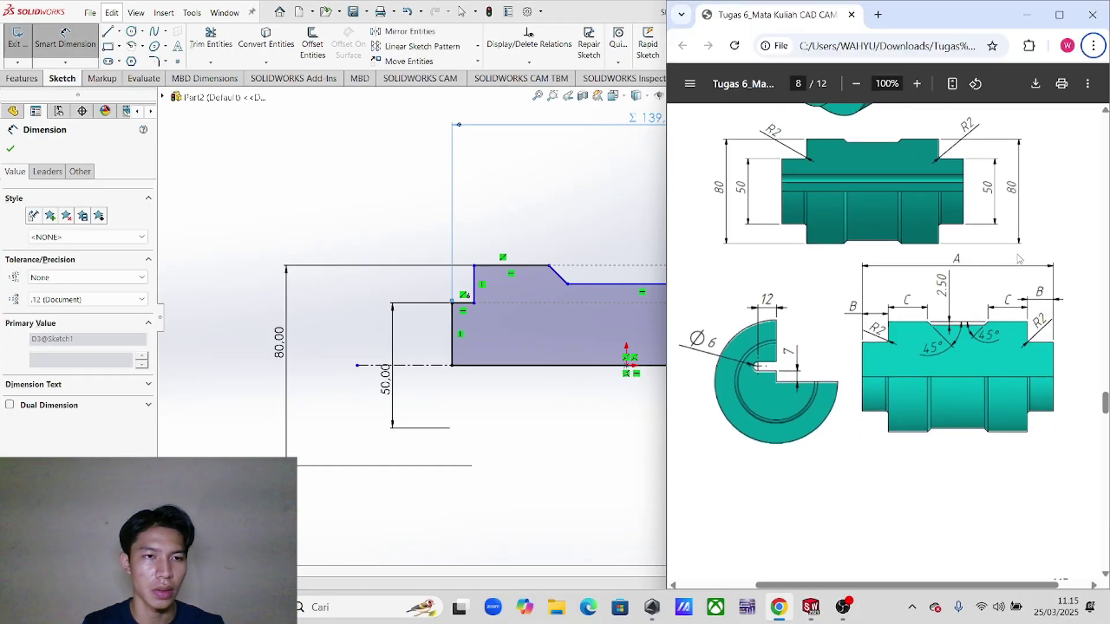
pyautogui.hotkey('alt', 'Tab')
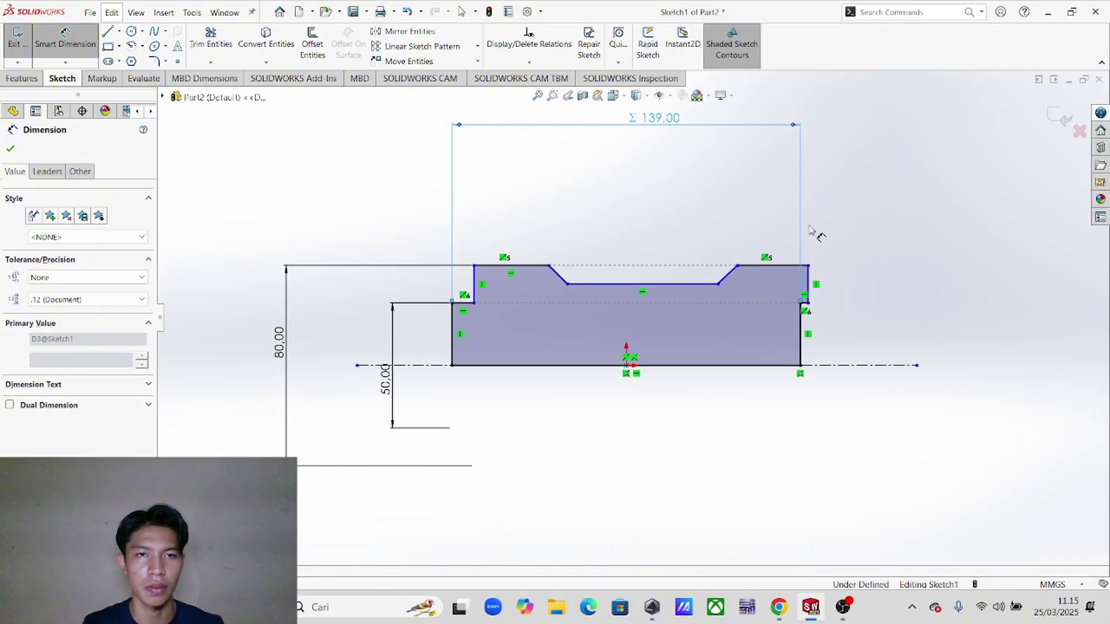
pyautogui.press('Escape')
pyautogui.scroll(-3, 862, 174)
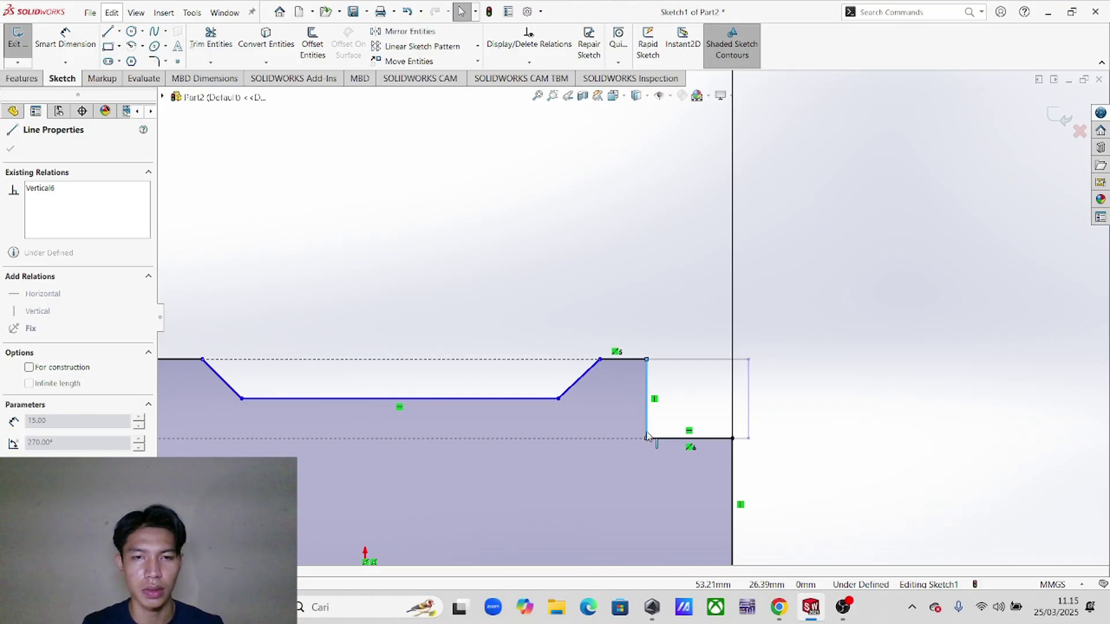
pyautogui.click(655, 438)
pyautogui.press('f')
# - Dimension the left lower step edge's length with global variable b (19 mm)
pyautogui.click(65, 40)
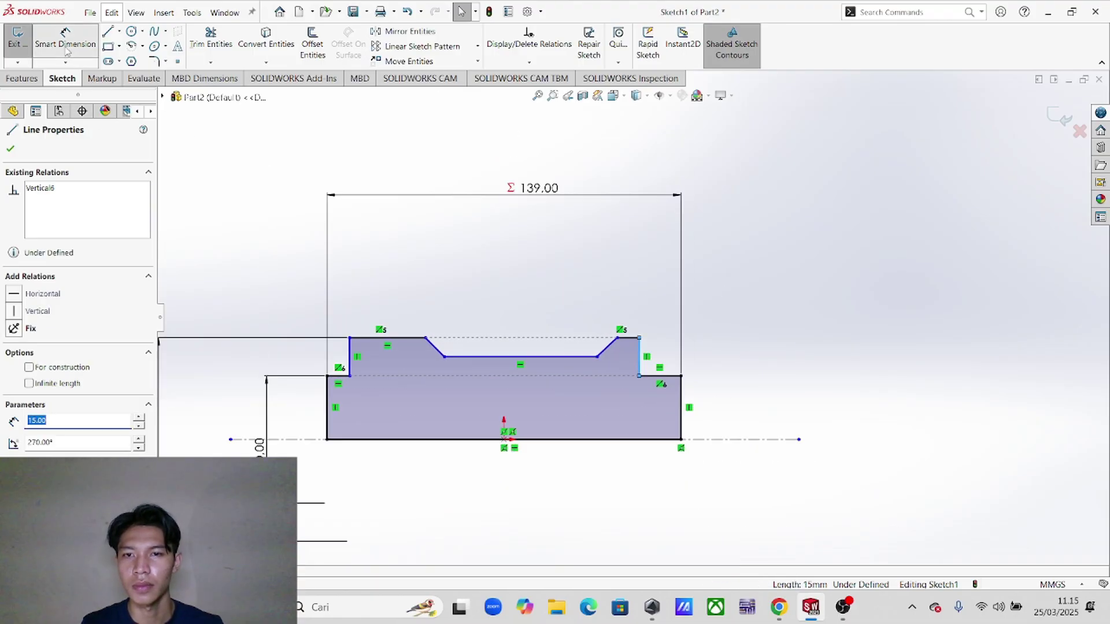
pyautogui.click(339, 378)
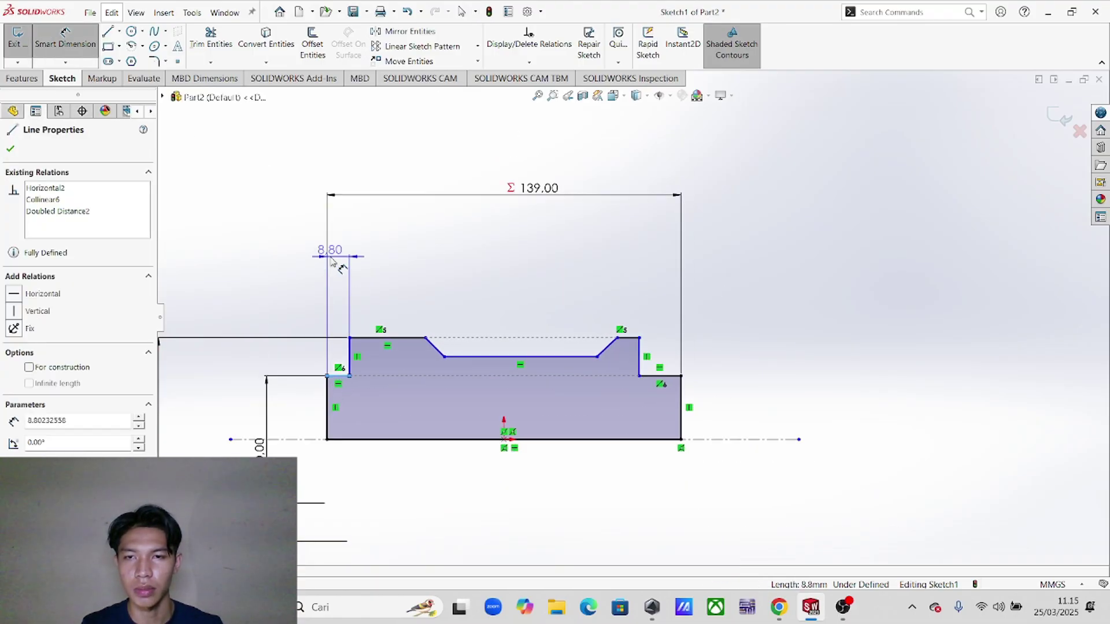
pyautogui.click(338, 271)
pyautogui.write('="d')
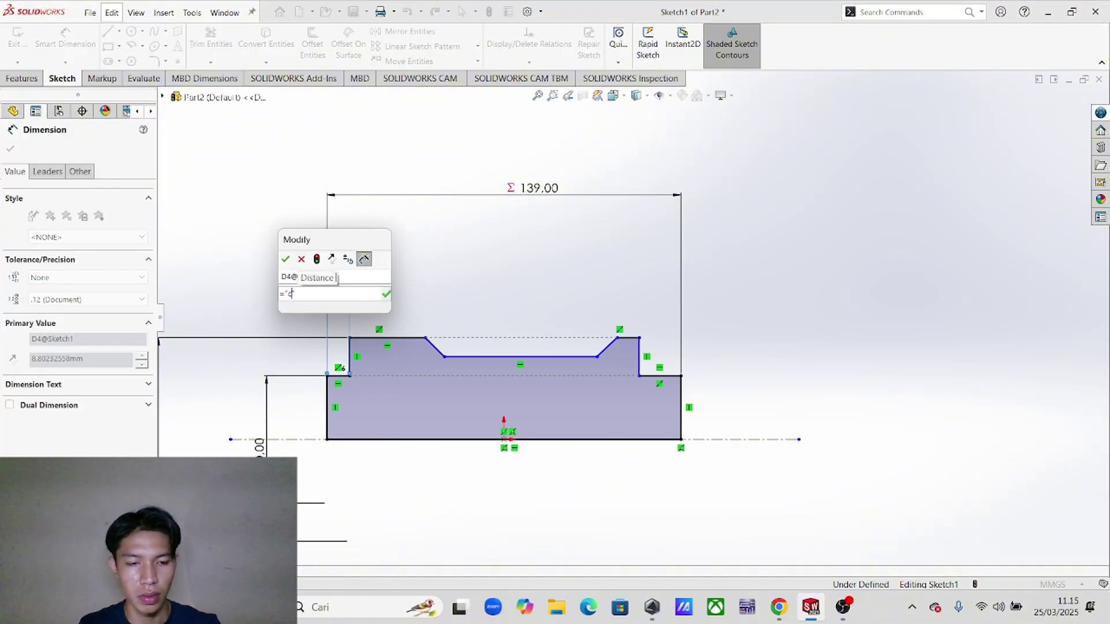
pyautogui.write('19')
pyautogui.press('Return')
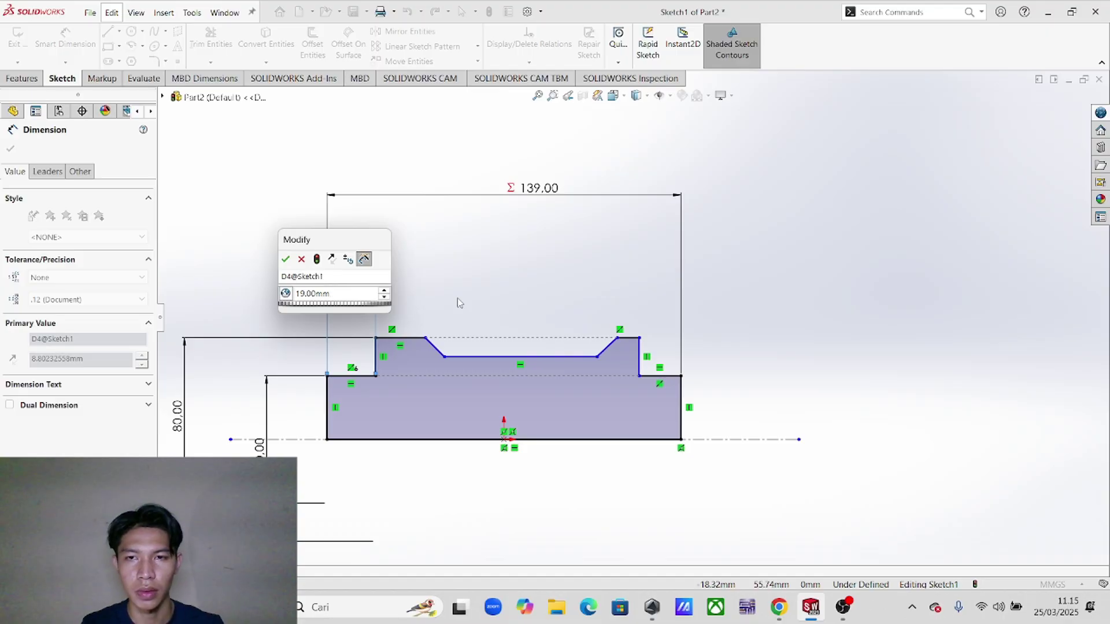
pyautogui.click(286, 261)
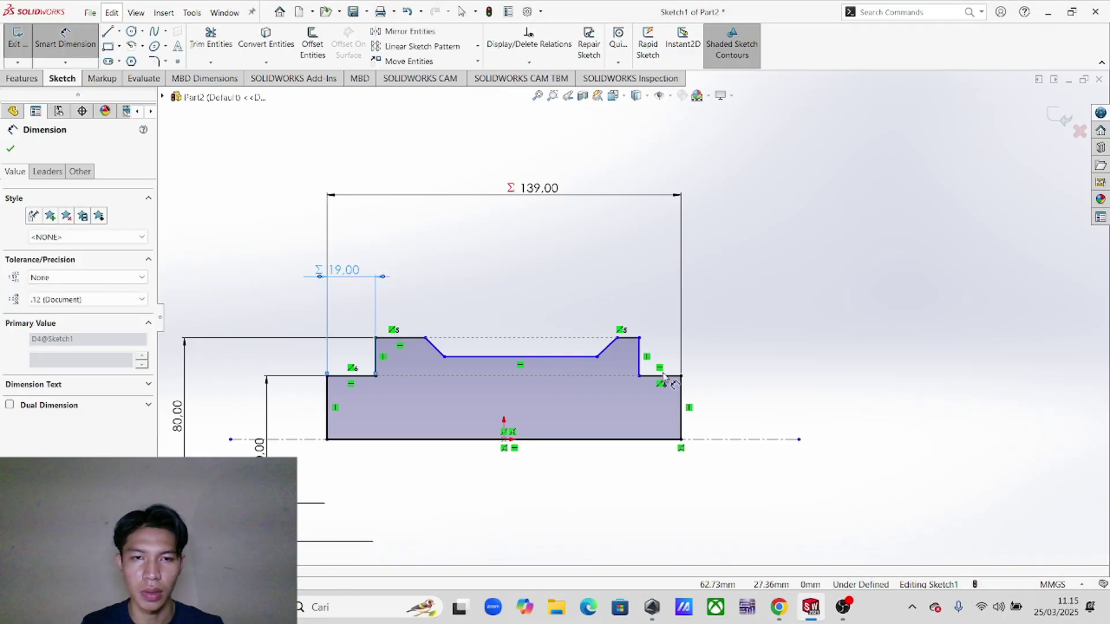
# - Dimension the right lower step edge's length with global variable b (19 mm)
pyautogui.click(660, 370)
pyautogui.click(656, 283)
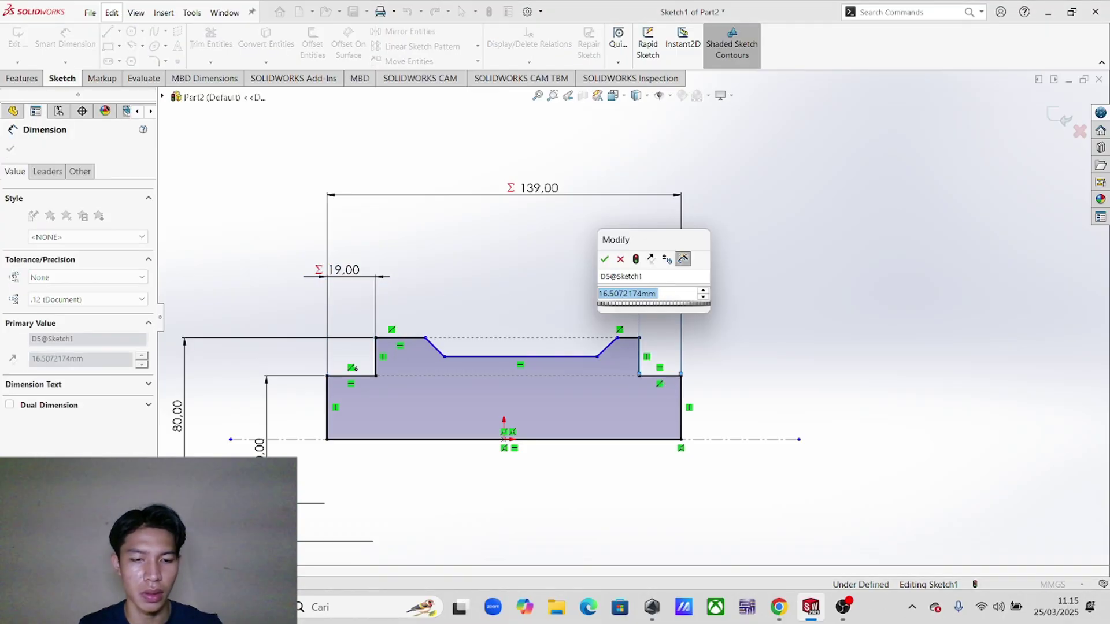
pyautogui.write('="D')
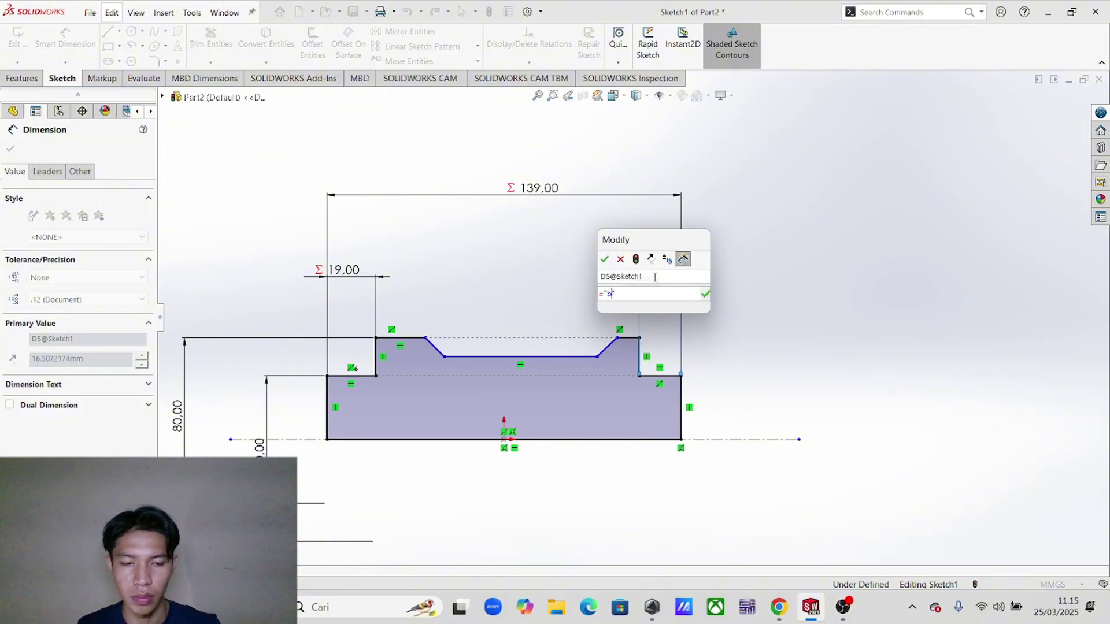
pyautogui.press('Return')
pyautogui.click(606, 259)
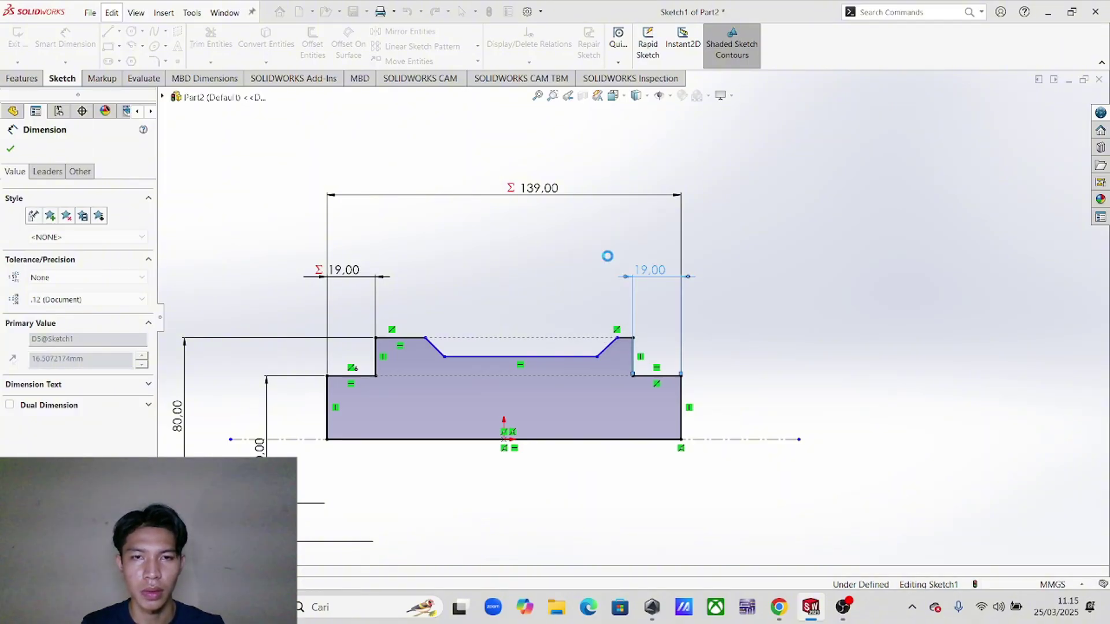
# - Dimension the left upper edge's length with global variable c (28.5 mm)
pyautogui.click(415, 346)
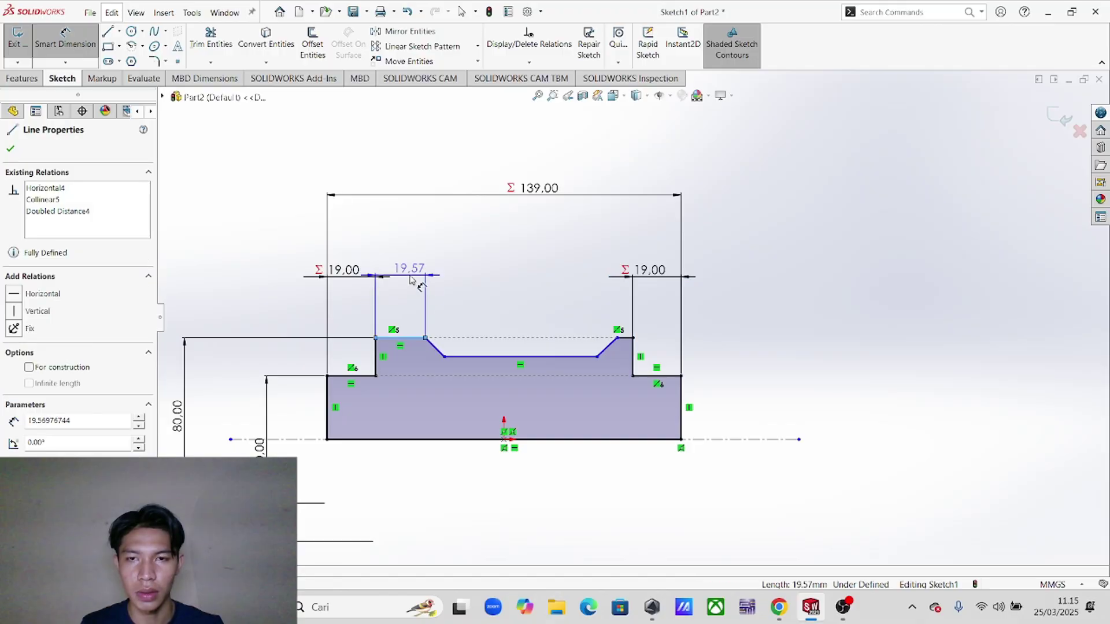
pyautogui.click(407, 273)
pyautogui.write('="')
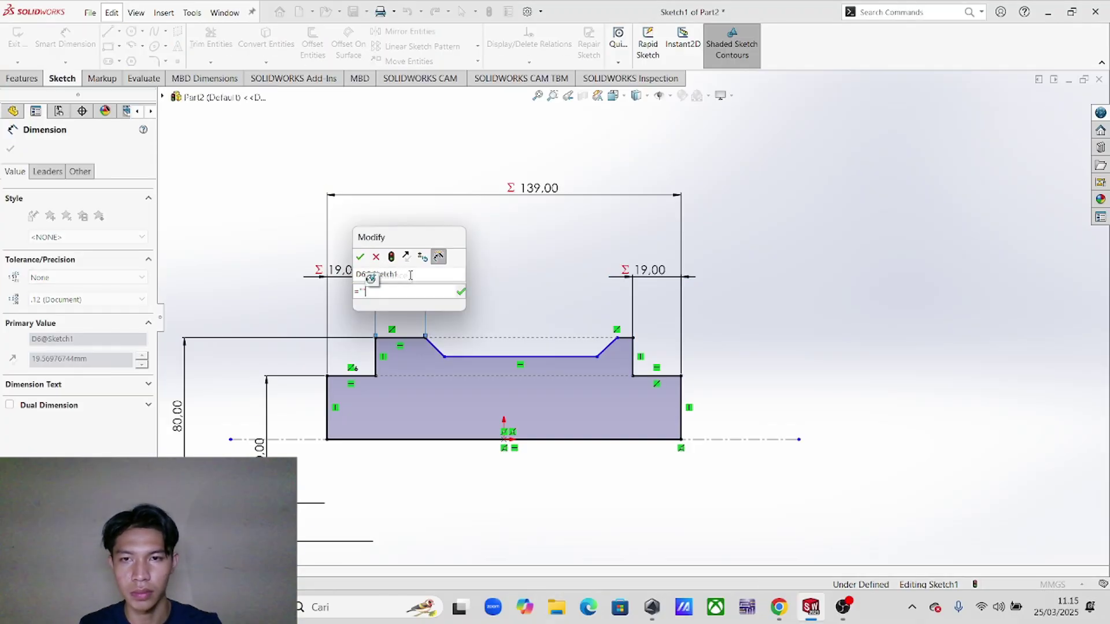
pyautogui.click(411, 276)
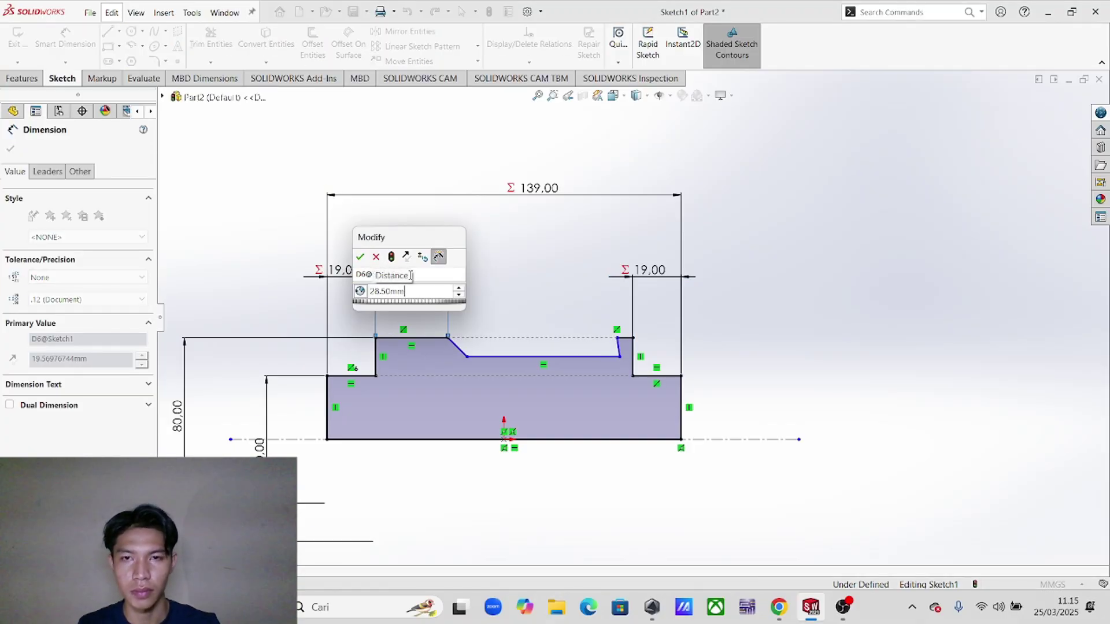
pyautogui.click(360, 257)
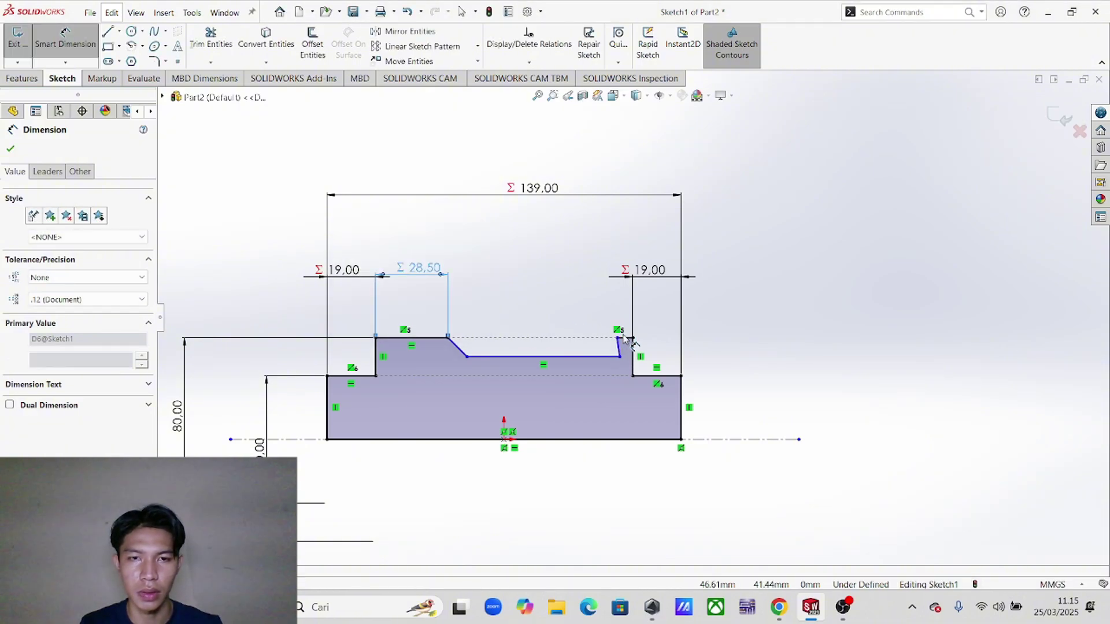
# - Dimension the right upper edge's length with global variable c (28.5 mm), and leave the dimension command
pyautogui.click(627, 340)
pyautogui.click(621, 280)
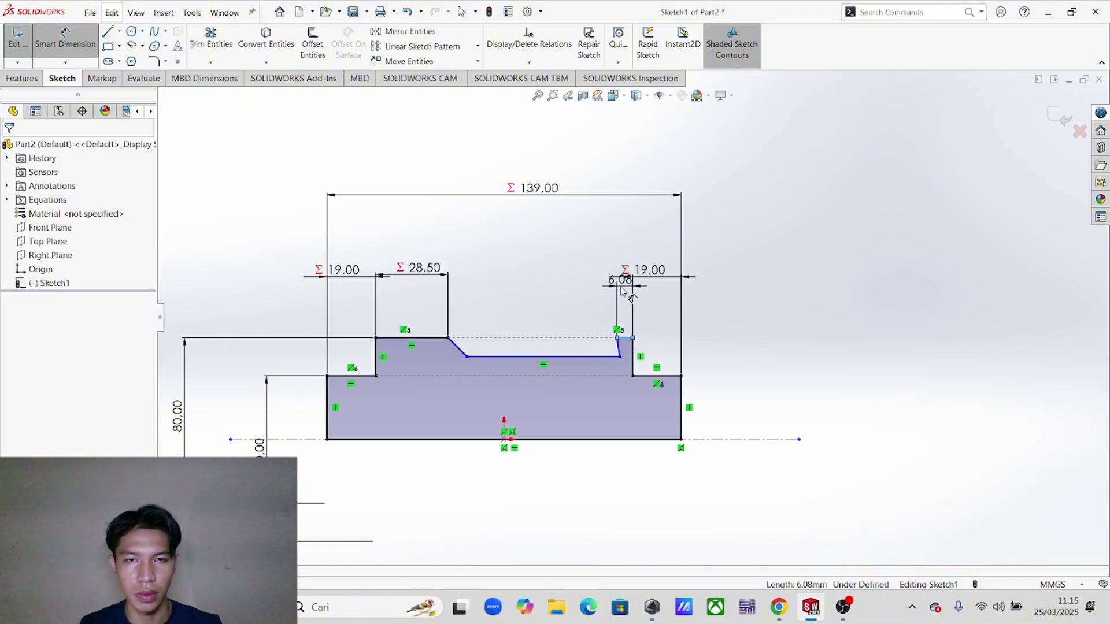
pyautogui.write('=')
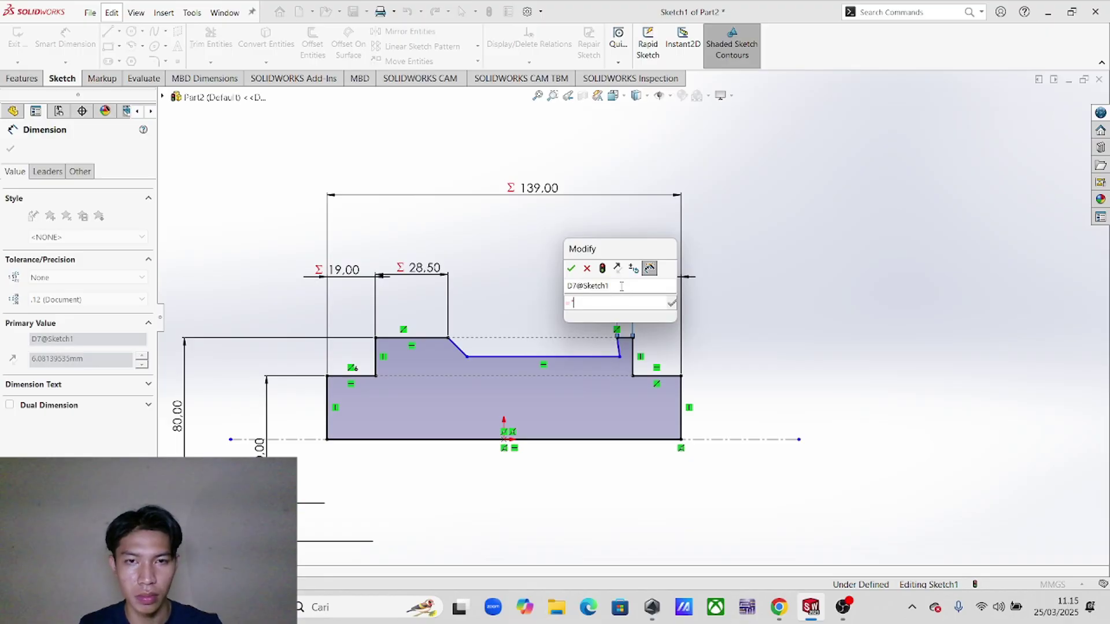
pyautogui.press('Return')
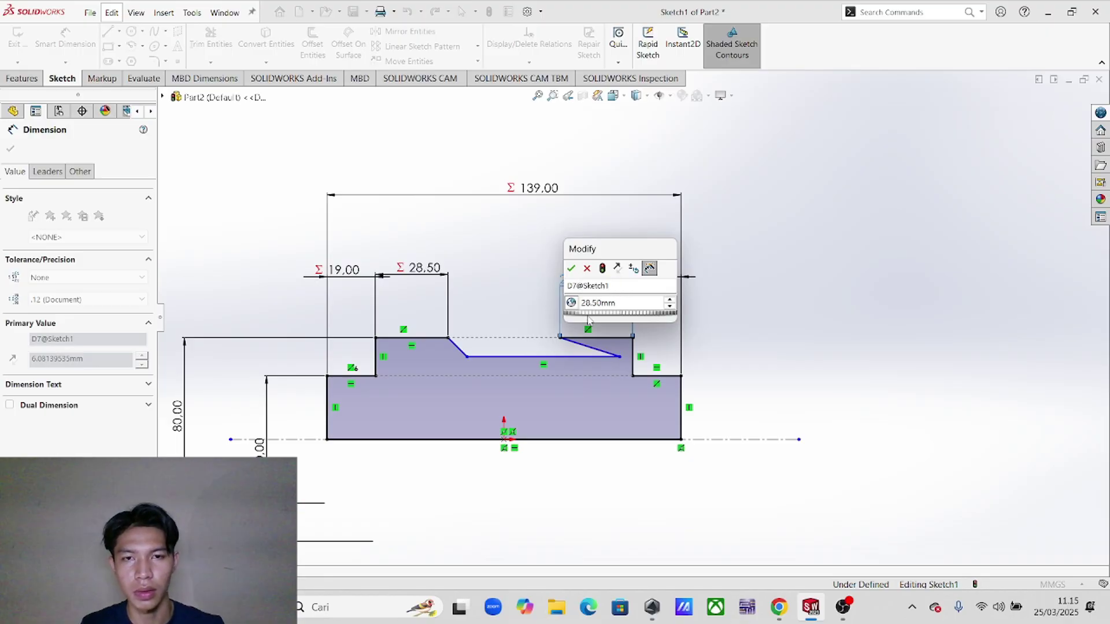
pyautogui.click(571, 269)
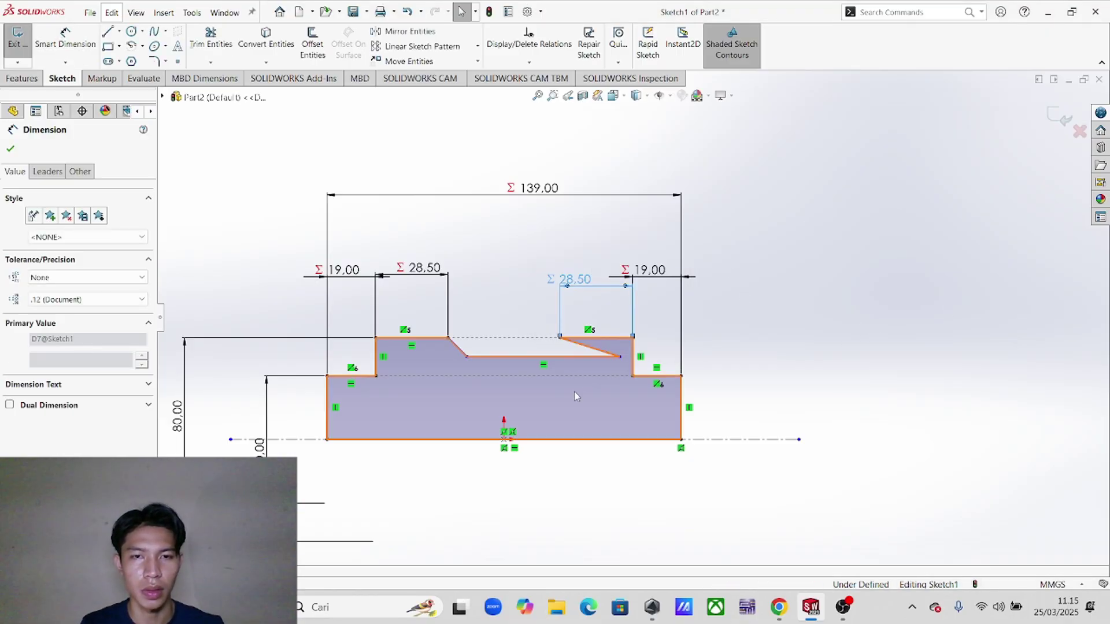
# - Move the groove floor's right endpoint inward so the right flank slopes down into the groove, and consult the assignment drawing
pyautogui.moveTo(620, 358); pyautogui.dragTo(537, 358)
pyautogui.hotkey('alt', 'Tab')
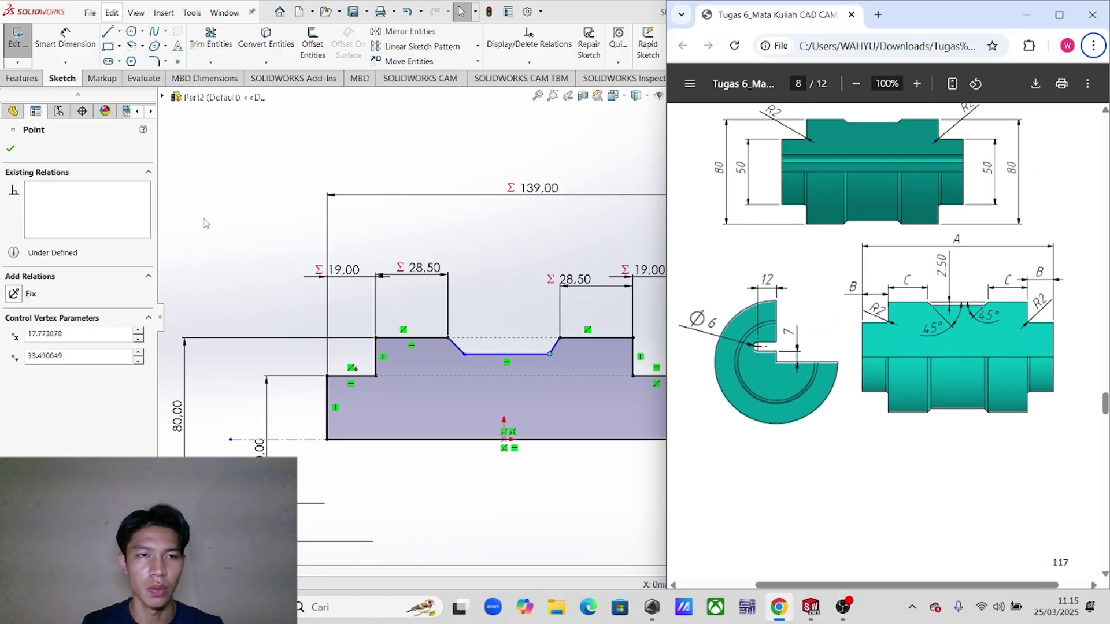
# - Dimension the groove's depth between the left upper edge and the groove floor as 2.5 mm
pyautogui.click(67, 47)
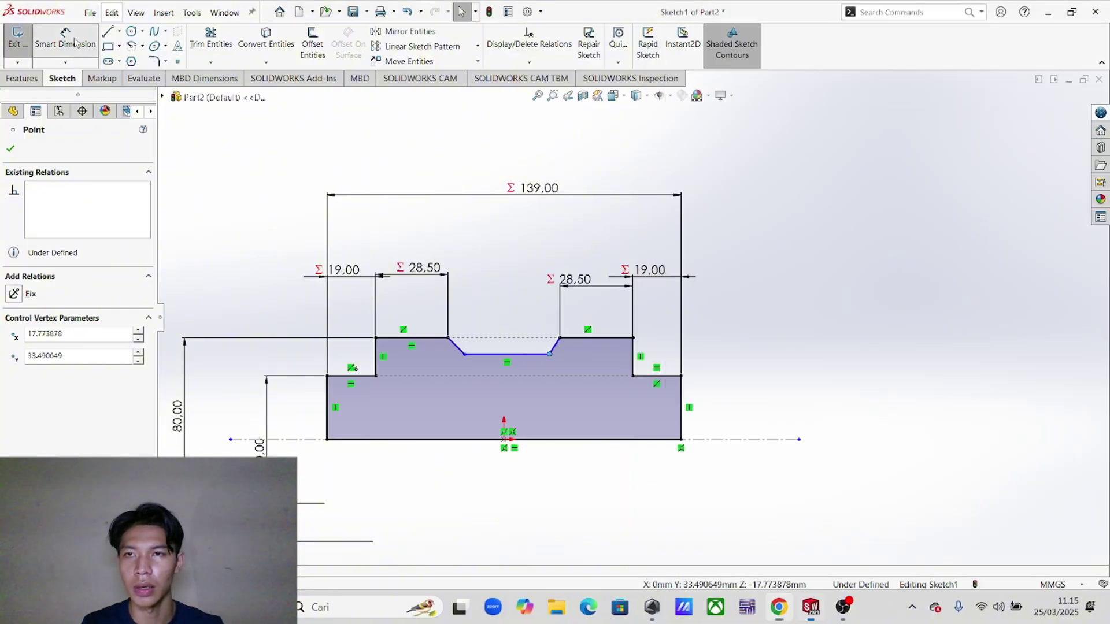
pyautogui.click(511, 361)
pyautogui.click(443, 339)
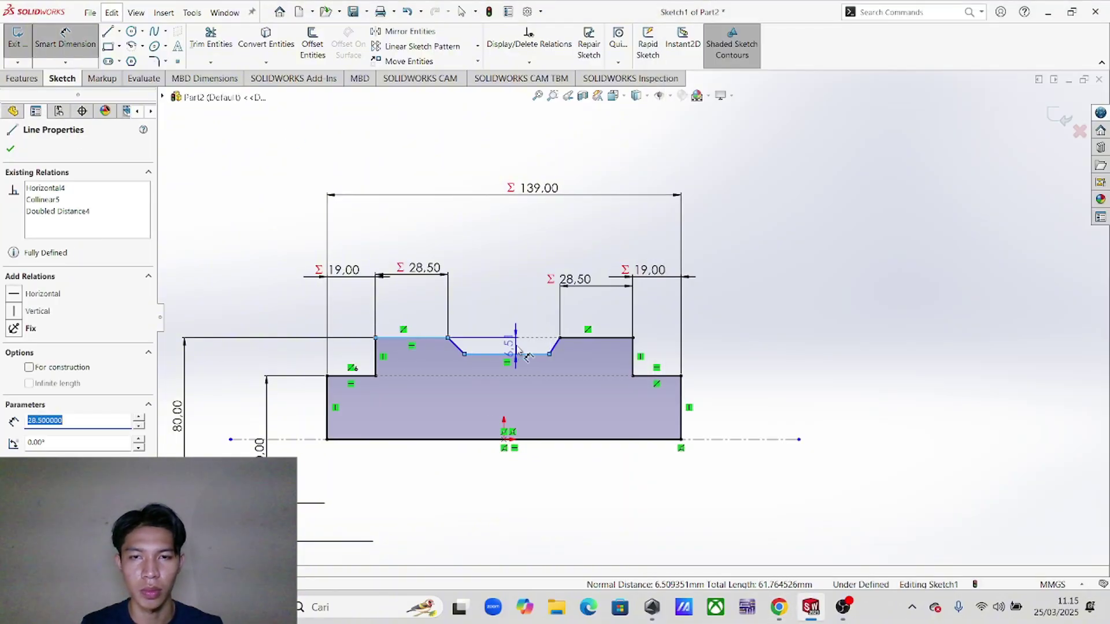
pyautogui.click(517, 350)
pyautogui.write('2.')
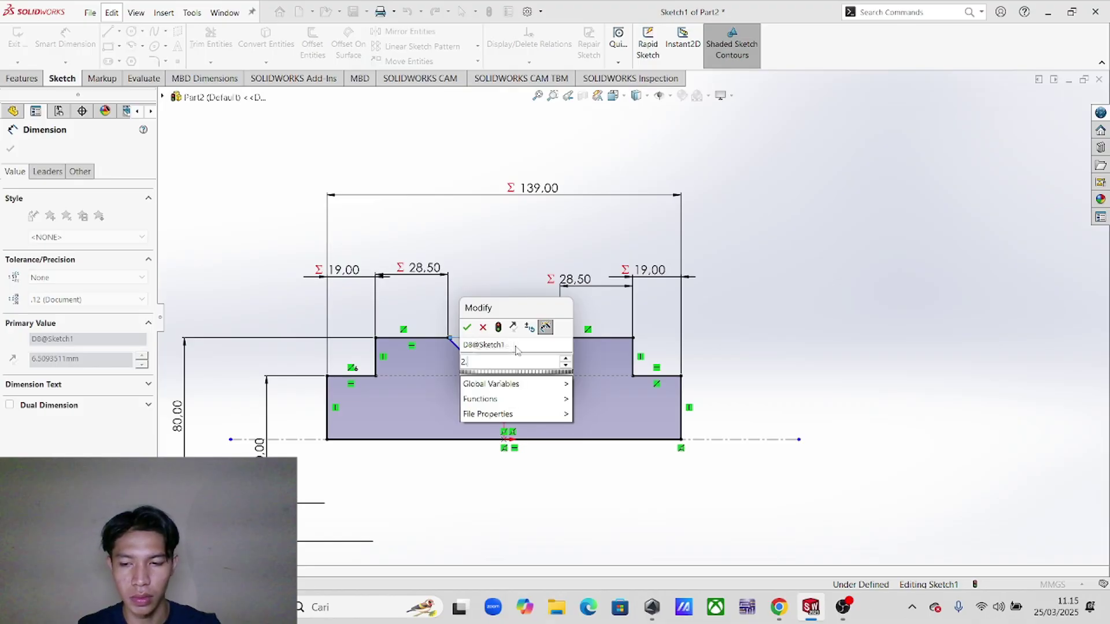
pyautogui.write('5')
pyautogui.press('Return')
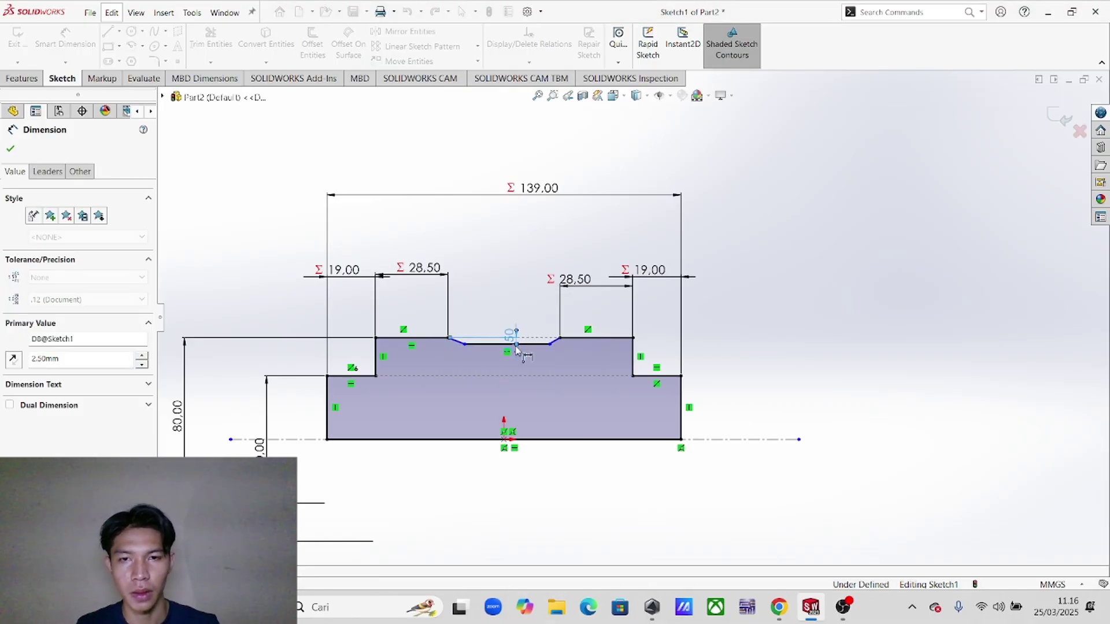
# - Dimension the angle between the groove's left flank and the left upper edge as 45°
pyautogui.scroll(-3, 503, 335)
pyautogui.scroll(-1, 463, 332)
pyautogui.hotkey('alt', 'Tab')
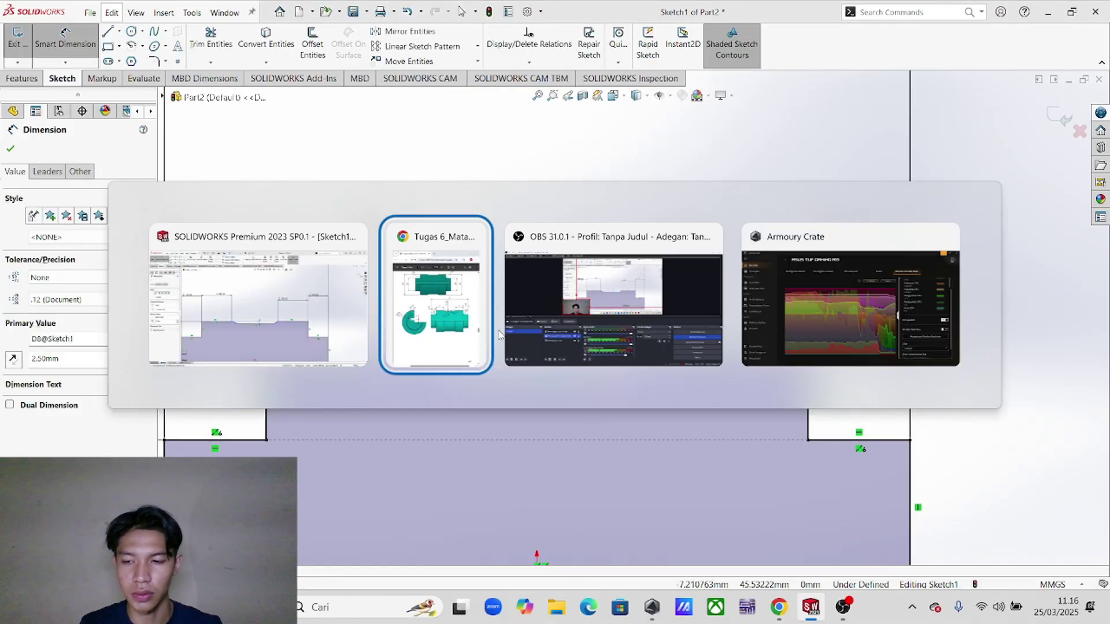
pyautogui.hotkey('alt', 'Tab')
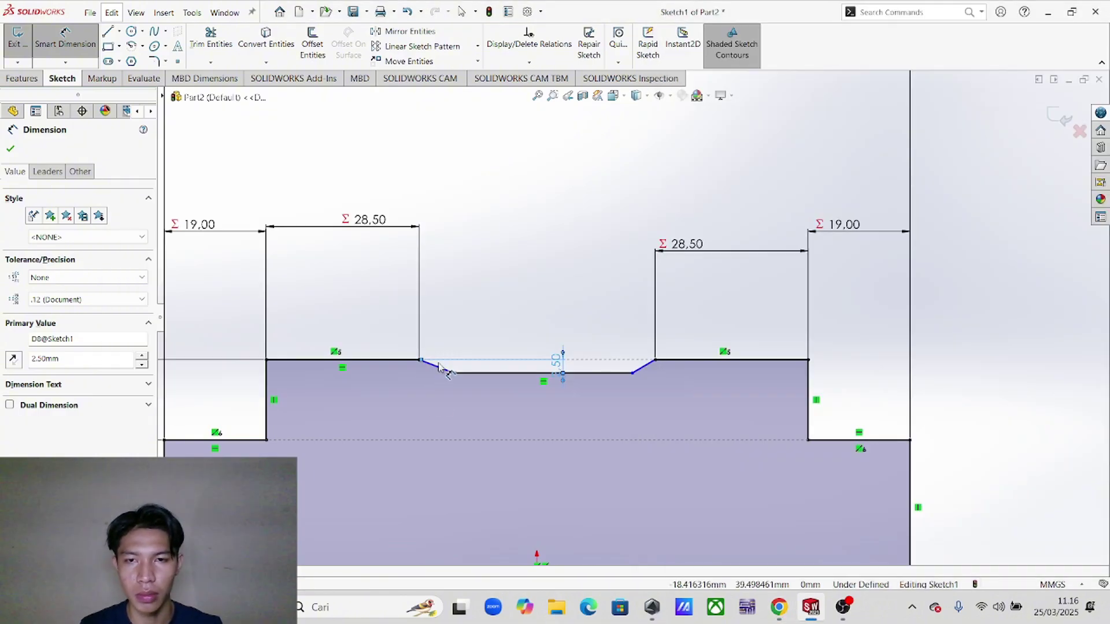
pyautogui.click(438, 367)
pyautogui.click(405, 360)
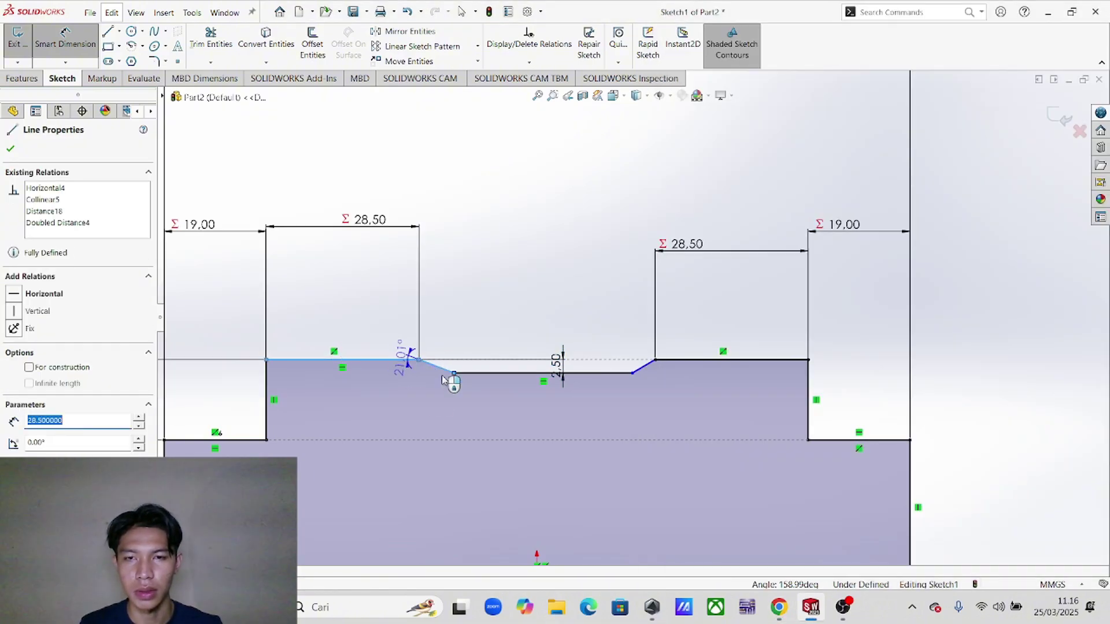
pyautogui.click(506, 389)
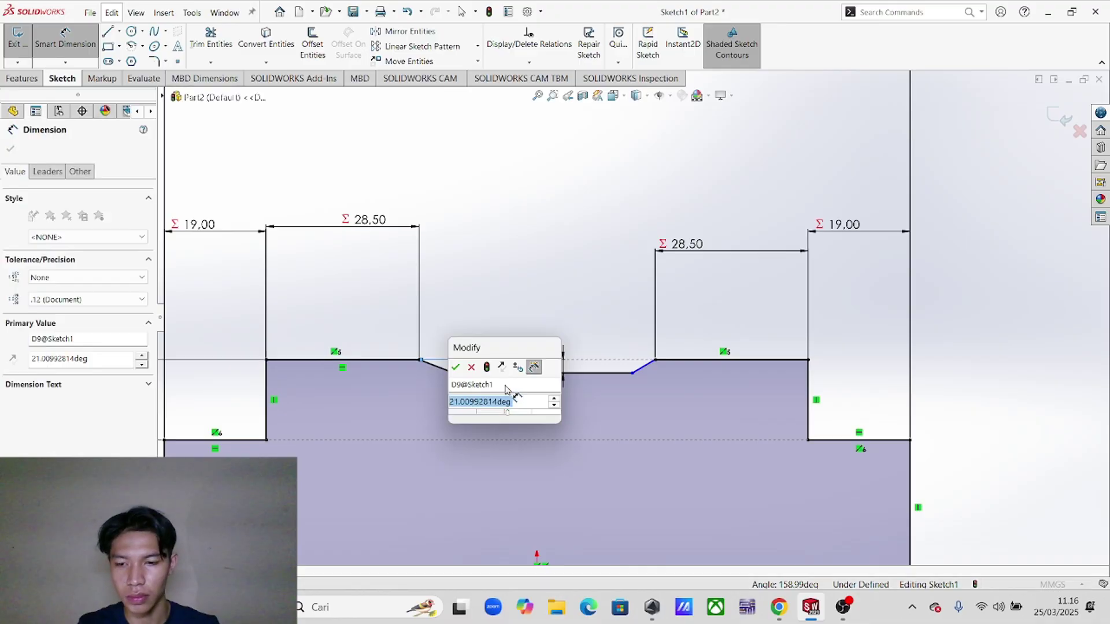
pyautogui.write('45')
pyautogui.press('Return')
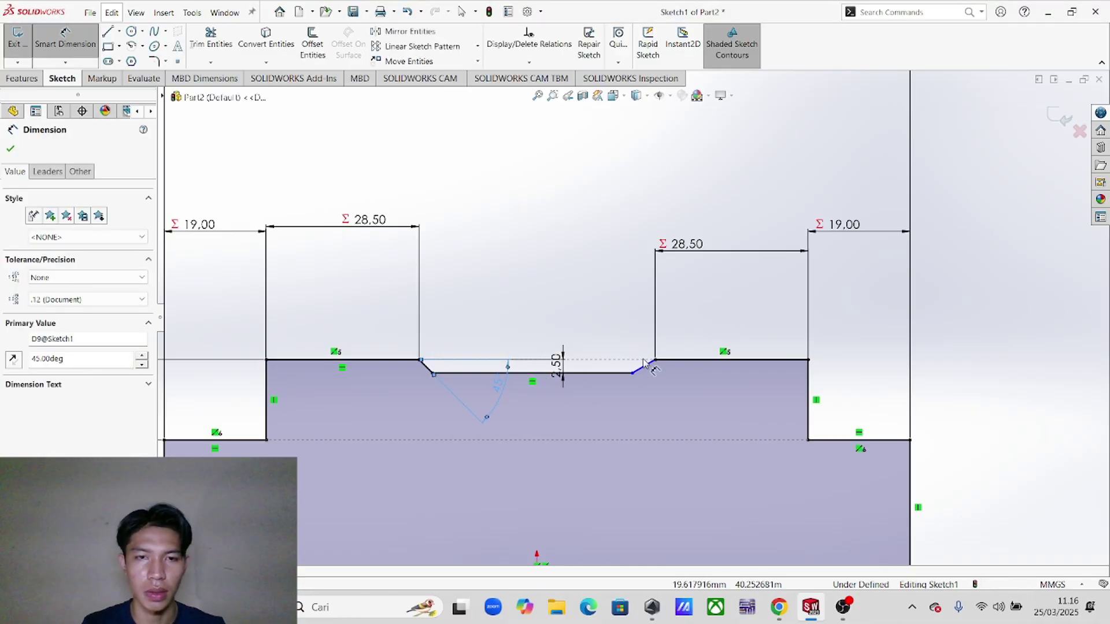
# - Dimension the angle between the groove's right flank and the right upper edge as 45°
pyautogui.click(650, 365)
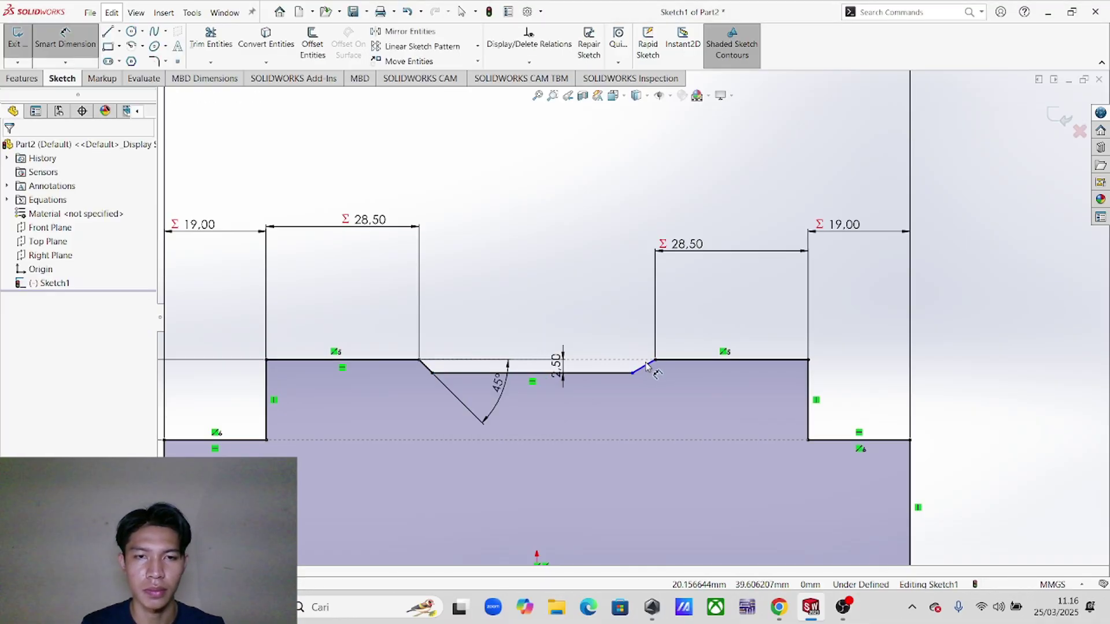
pyautogui.click(650, 368)
pyautogui.click(658, 362)
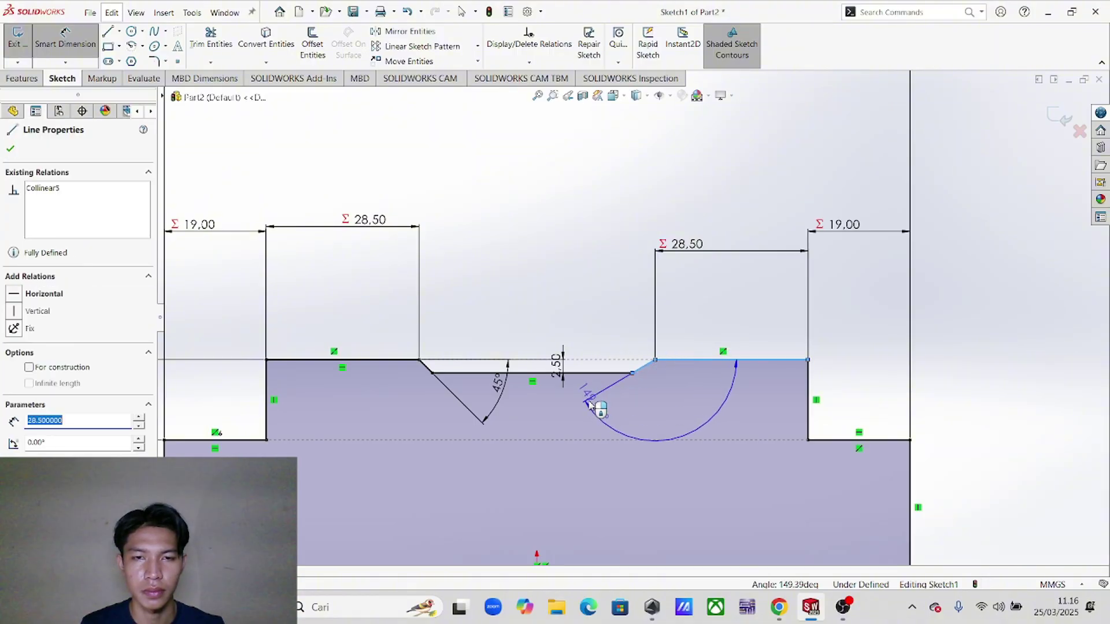
pyautogui.click(570, 400)
pyautogui.write('30')
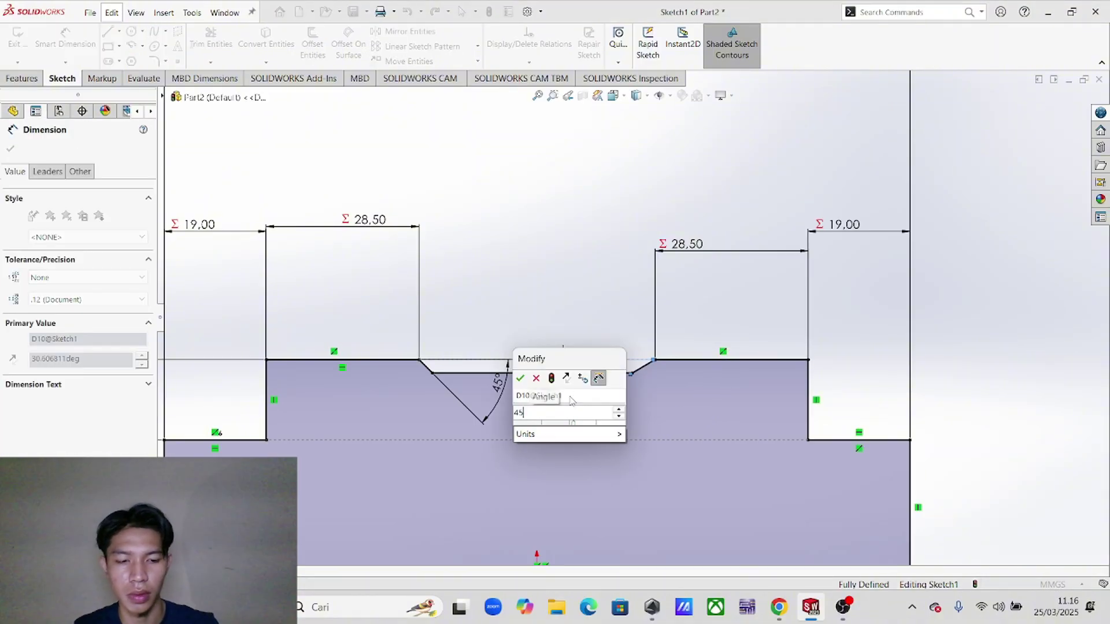
pyautogui.press('Return')
pyautogui.press('f')
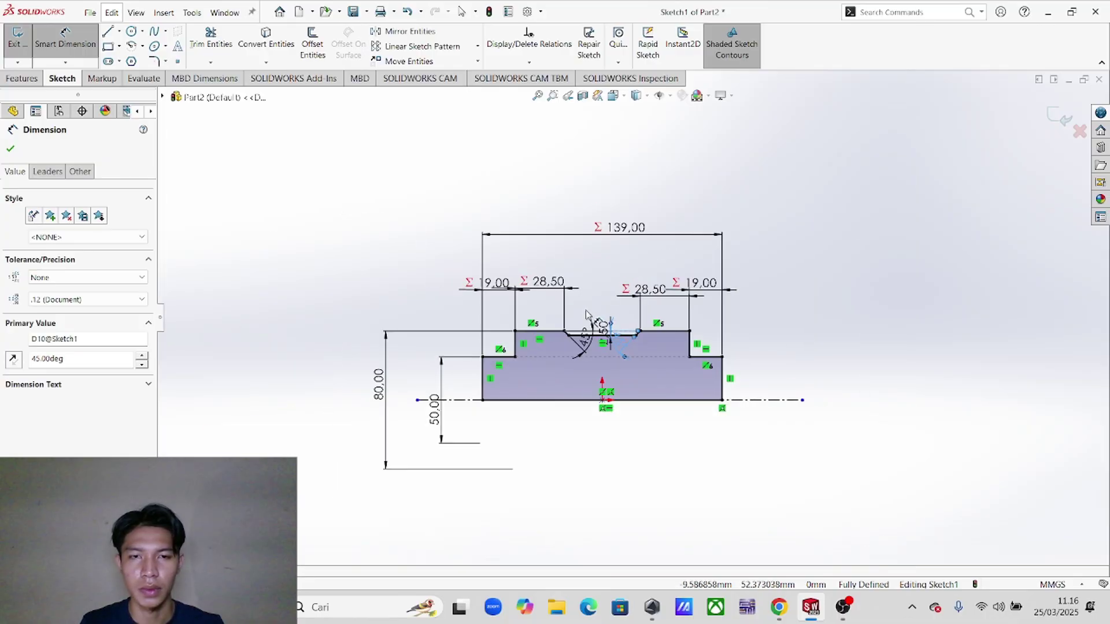
pyautogui.moveTo(598, 276); pyautogui.dragTo(606, 310, button='middle')
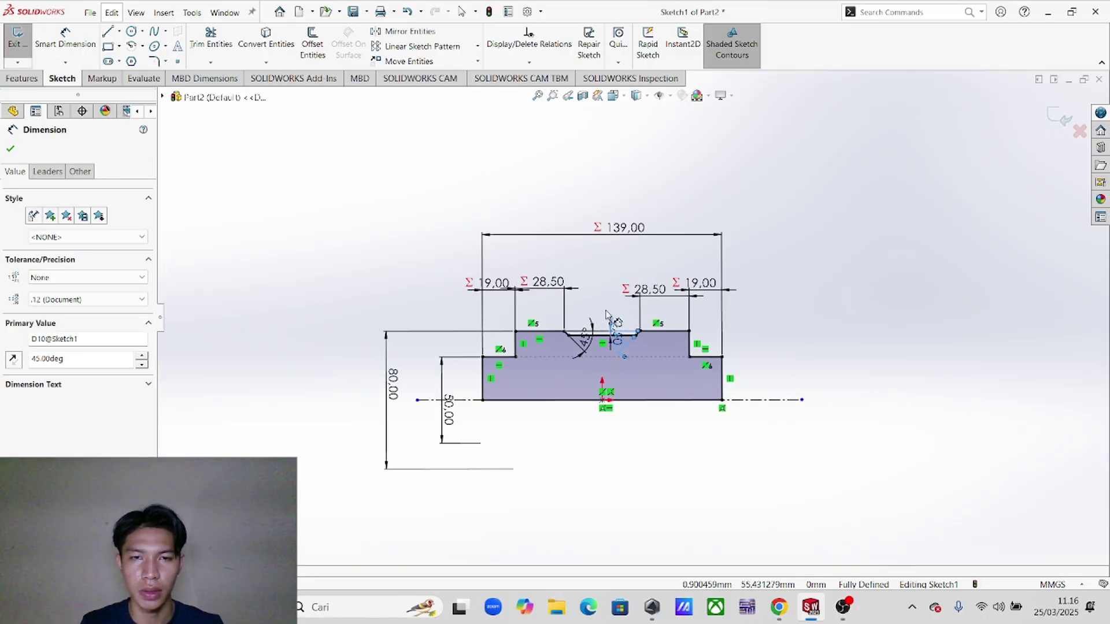
# - Check the corner radii in the assignment drawing and add 2 mm sketch fillets to both inner step corners
pyautogui.hotkey('alt', 'Tab')
pyautogui.scroll(3, 920, 409)
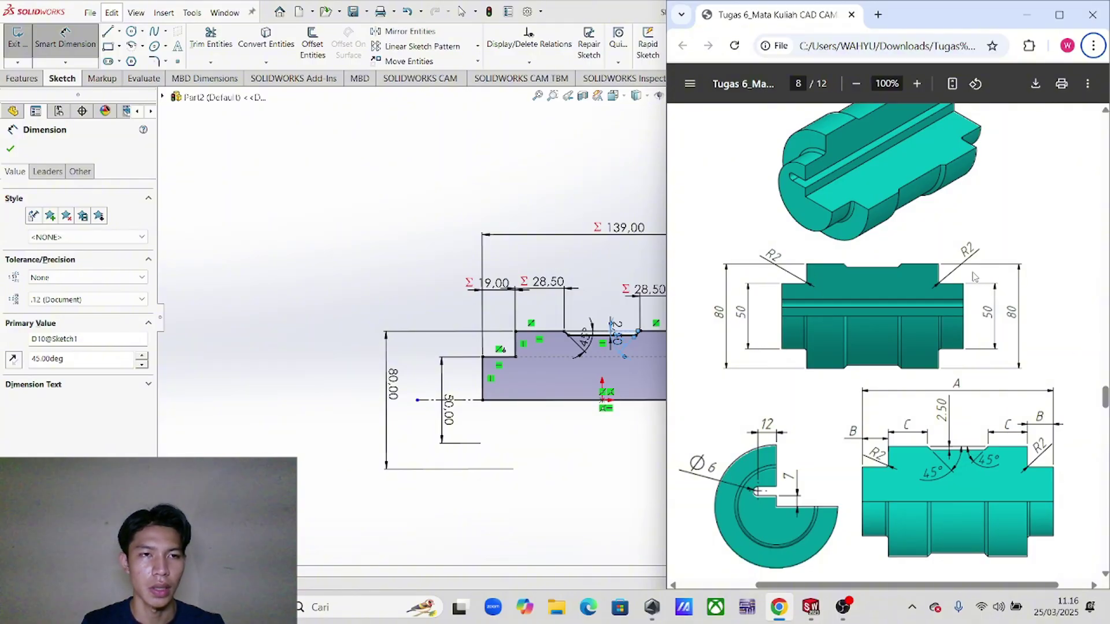
pyautogui.hotkey('alt', 'Tab')
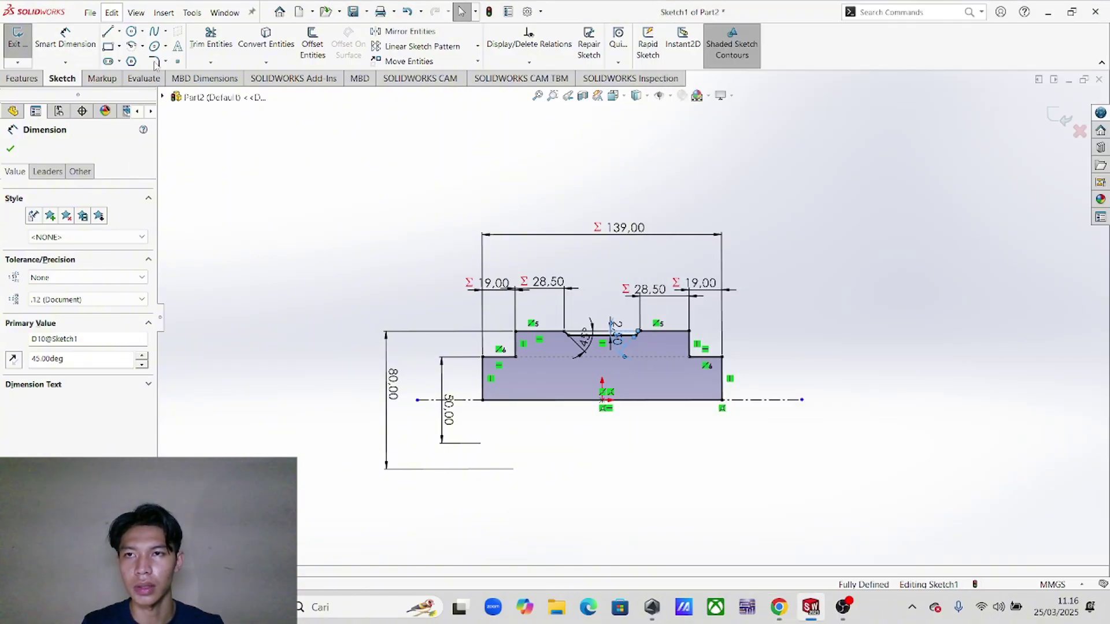
pyautogui.click(154, 61)
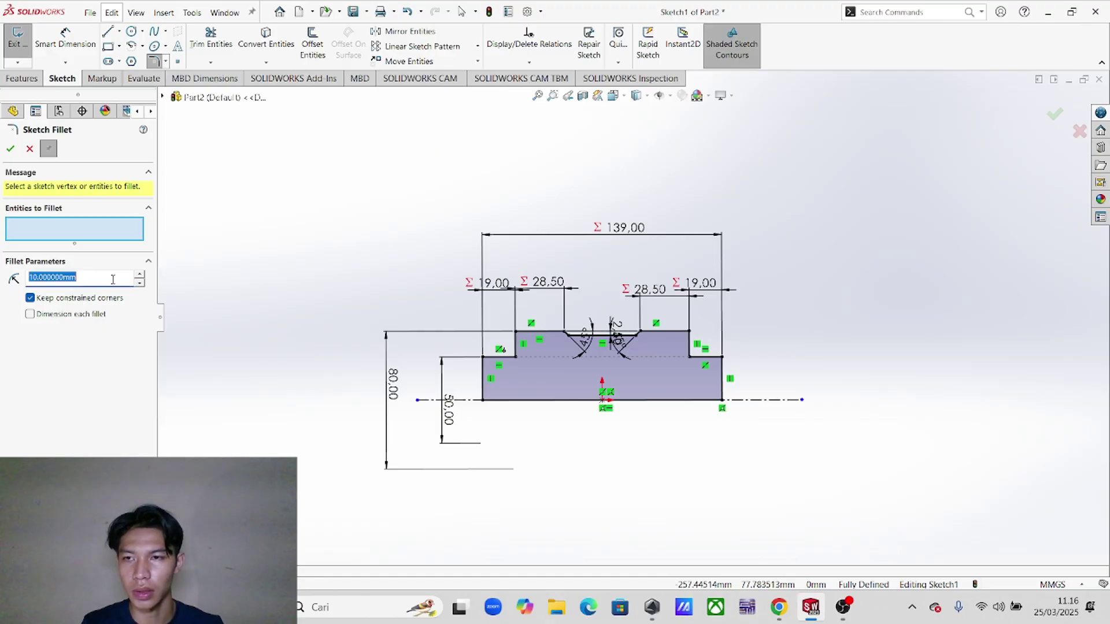
pyautogui.write('2')
pyautogui.press('Return')
pyautogui.scroll(-3, 585, 338)
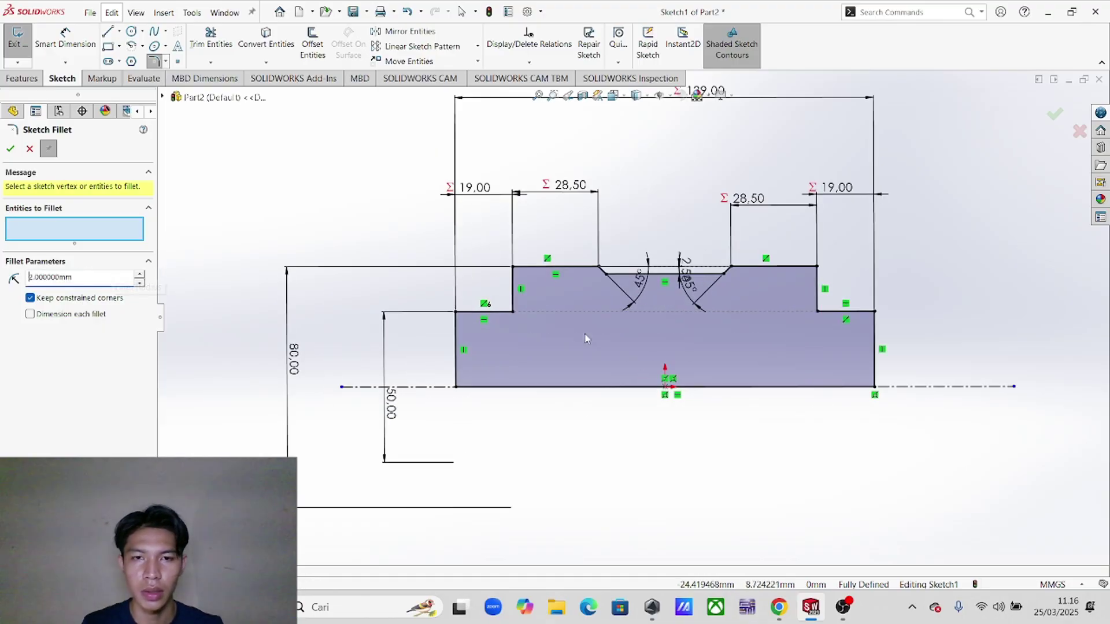
pyautogui.click(514, 311)
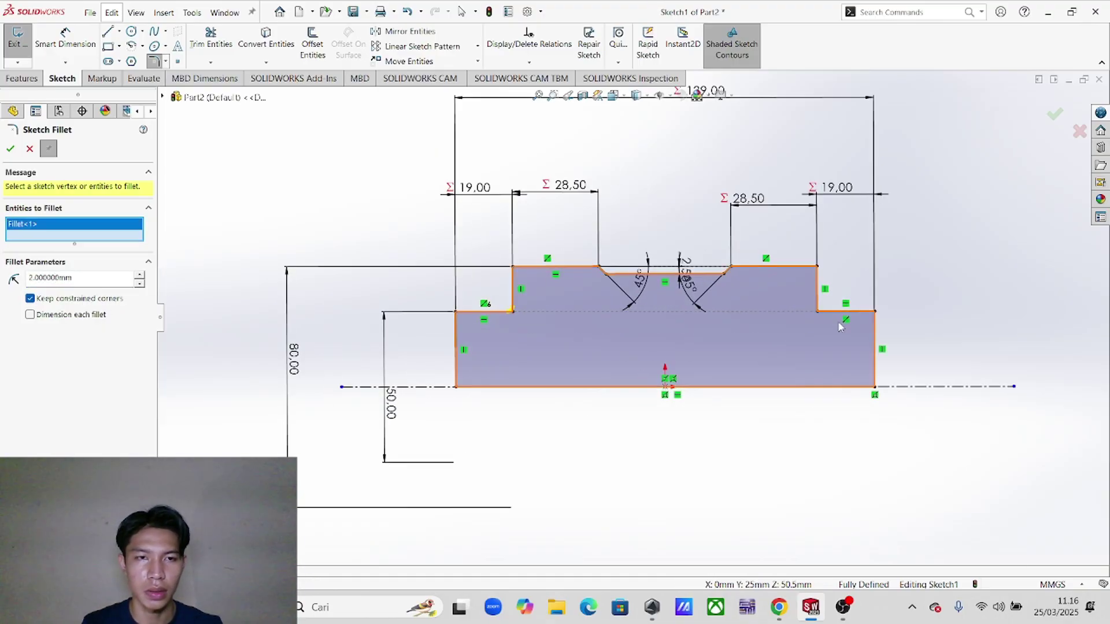
pyautogui.click(817, 311)
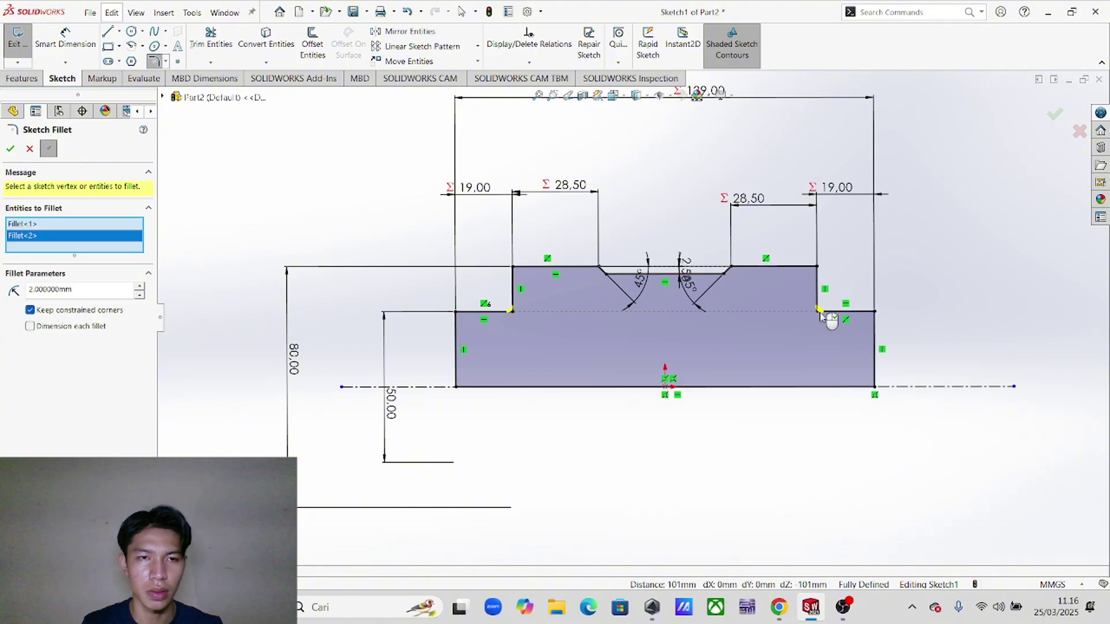
pyautogui.click(11, 149)
pyautogui.moveTo(463, 272)
pyautogui.mouseDown(button='middle')
pyautogui.moveTo(440, 289)
pyautogui.moveTo(471, 301)
pyautogui.moveTo(471, 286)
pyautogui.moveTo(491, 279)
pyautogui.mouseUp(button='middle')
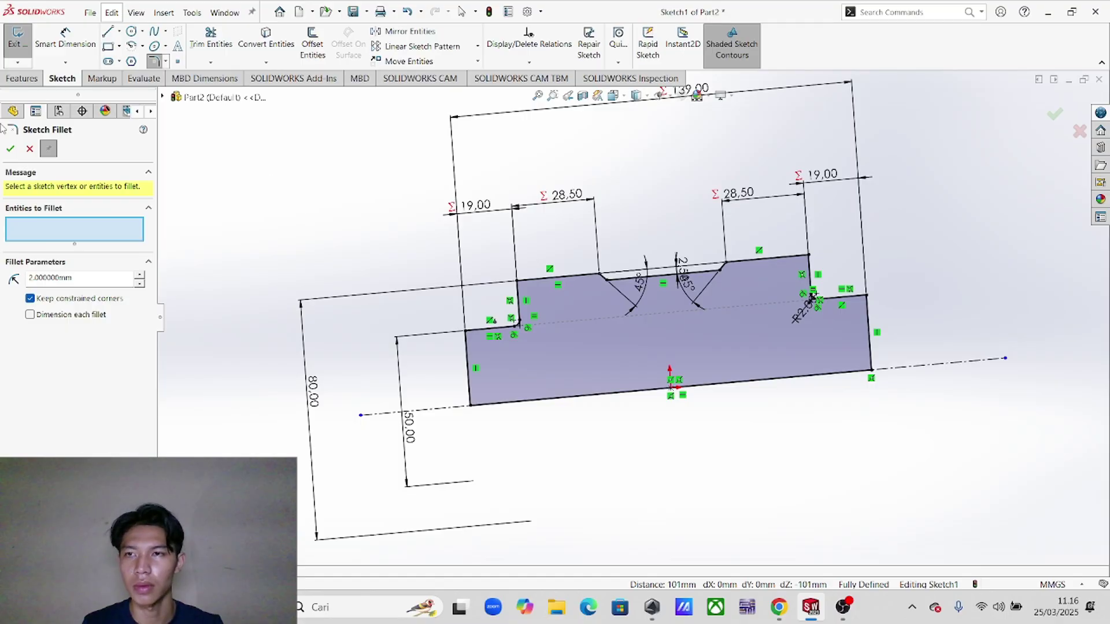
pyautogui.click(8, 150)
# - Start a Revolved Boss/Base of the profile about the centerline and set its angle to 270°
pyautogui.click(22, 79)
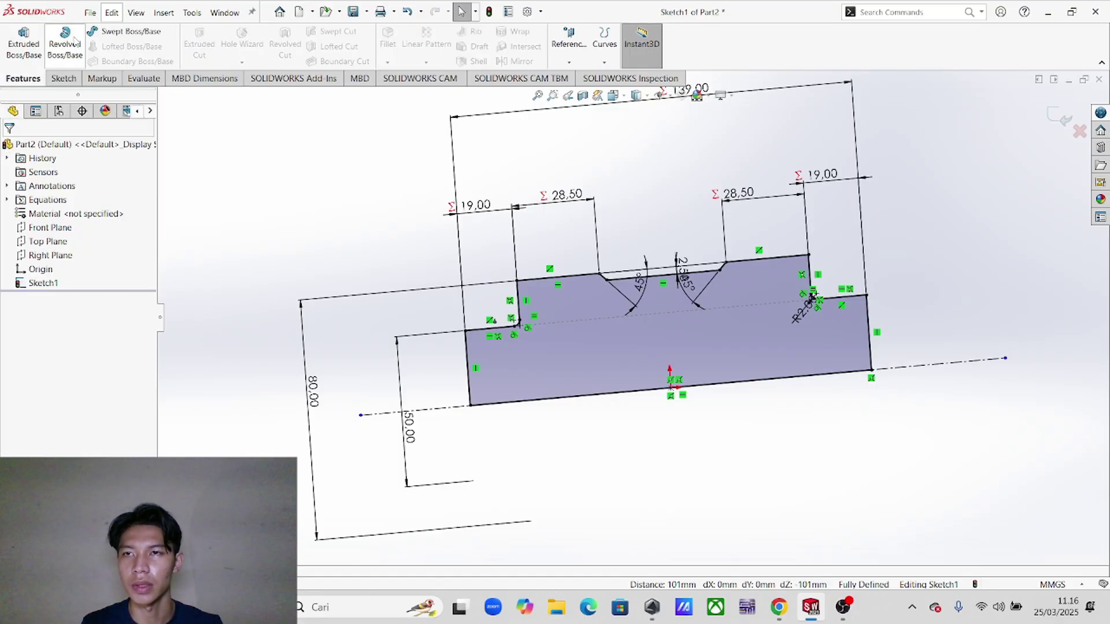
pyautogui.click(76, 37)
pyautogui.moveTo(620, 240); pyautogui.dragTo(610, 242, button='middle')
pyautogui.scroll(-1, 610, 242)
pyautogui.hotkey('alt', 'Tab')
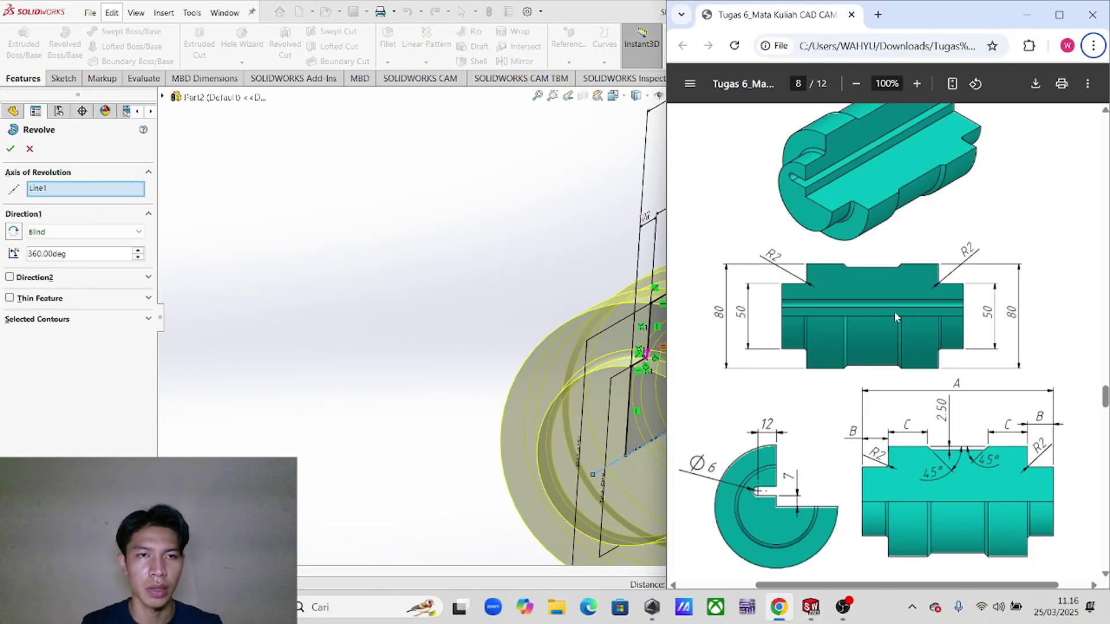
pyautogui.scroll(3, 896, 316)
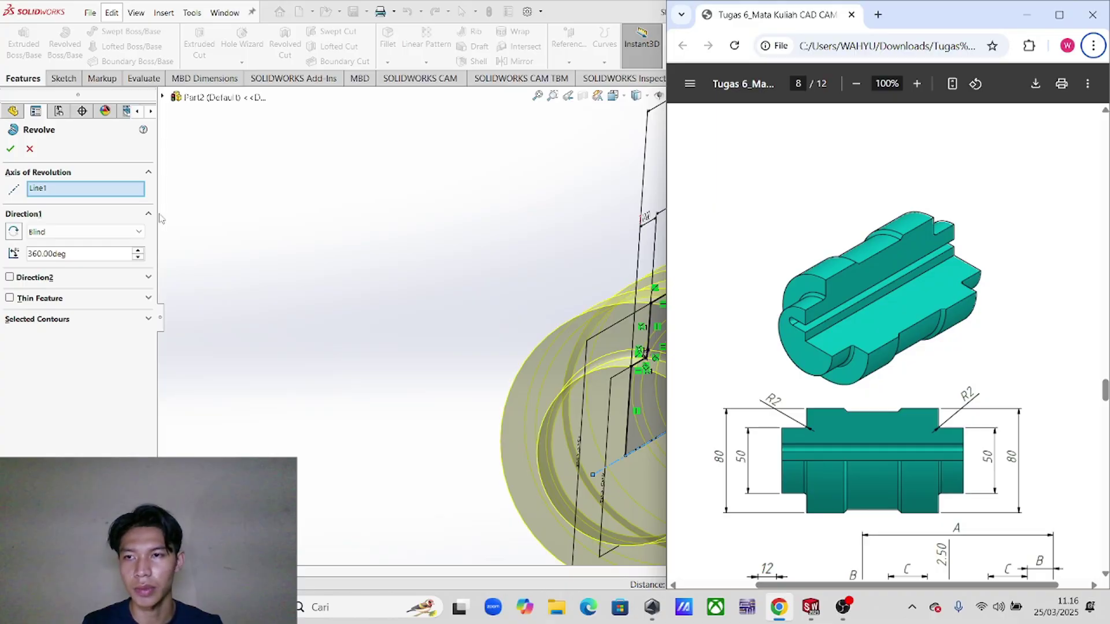
pyautogui.click(114, 254)
pyautogui.write('270')
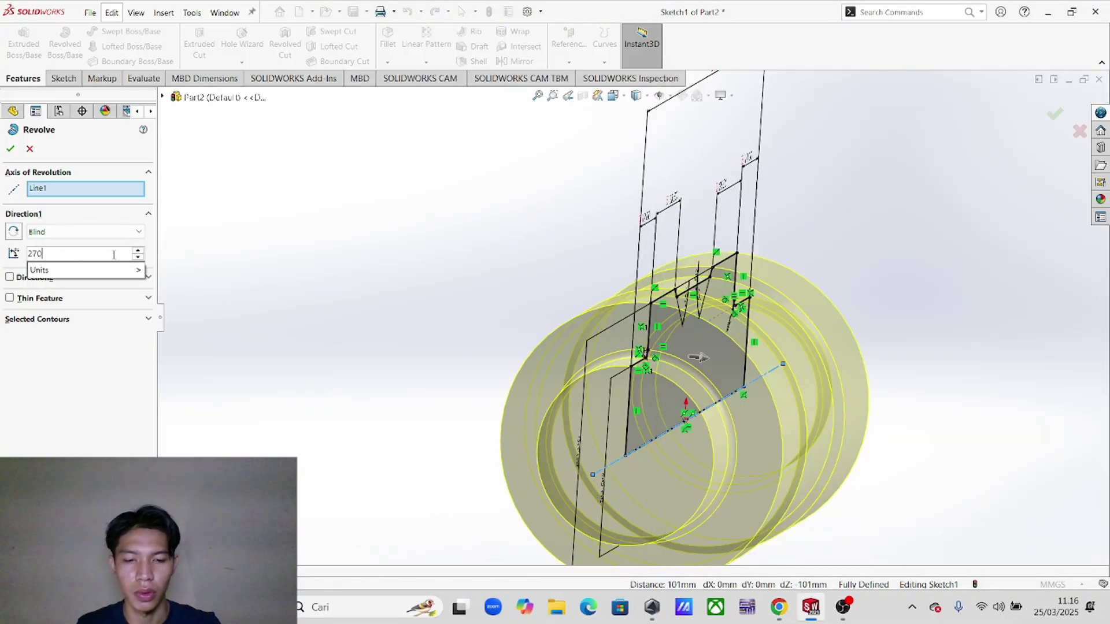
pyautogui.press('Return')
# - Compare the revolve with the assignment drawing, reverse its direction, and accept the feature
pyautogui.hotkey('alt', 'Tab')
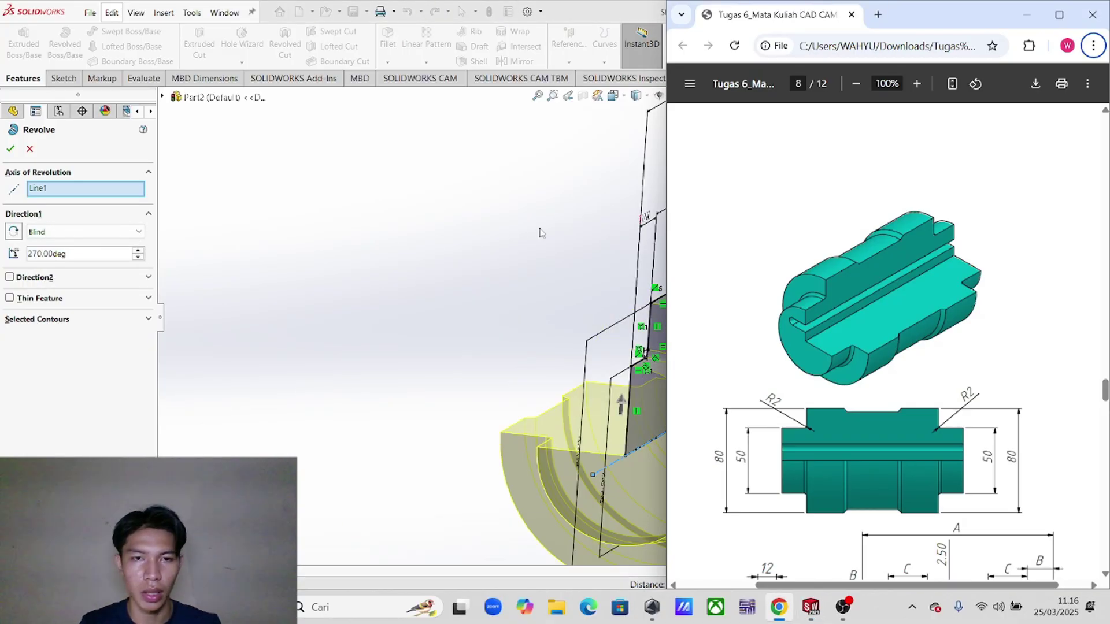
pyautogui.scroll(-3, 856, 276)
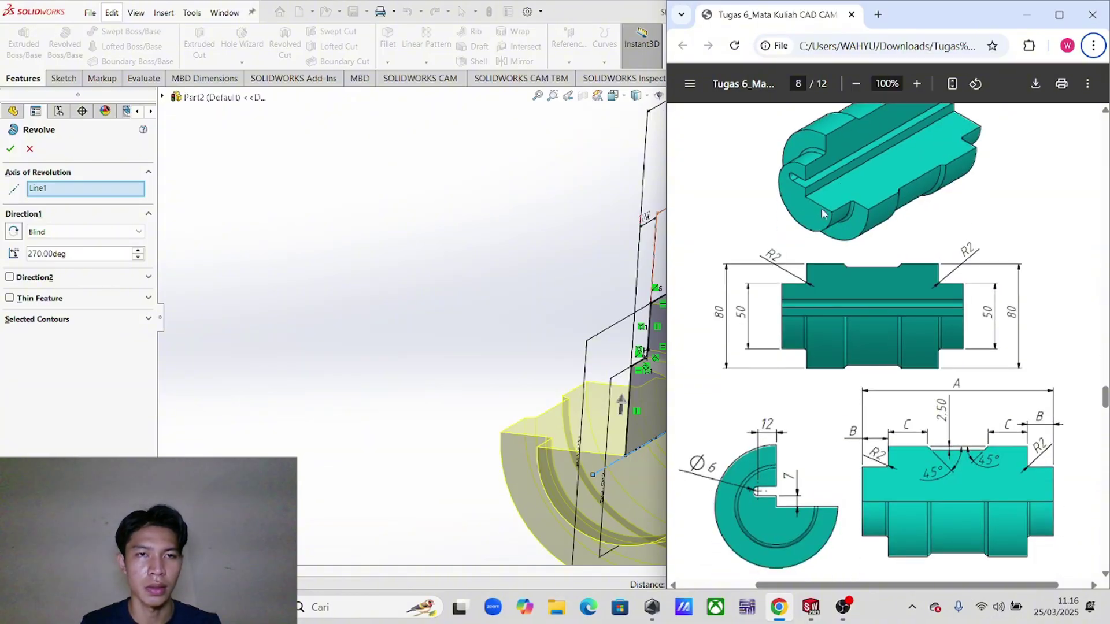
pyautogui.scroll(2, 874, 231)
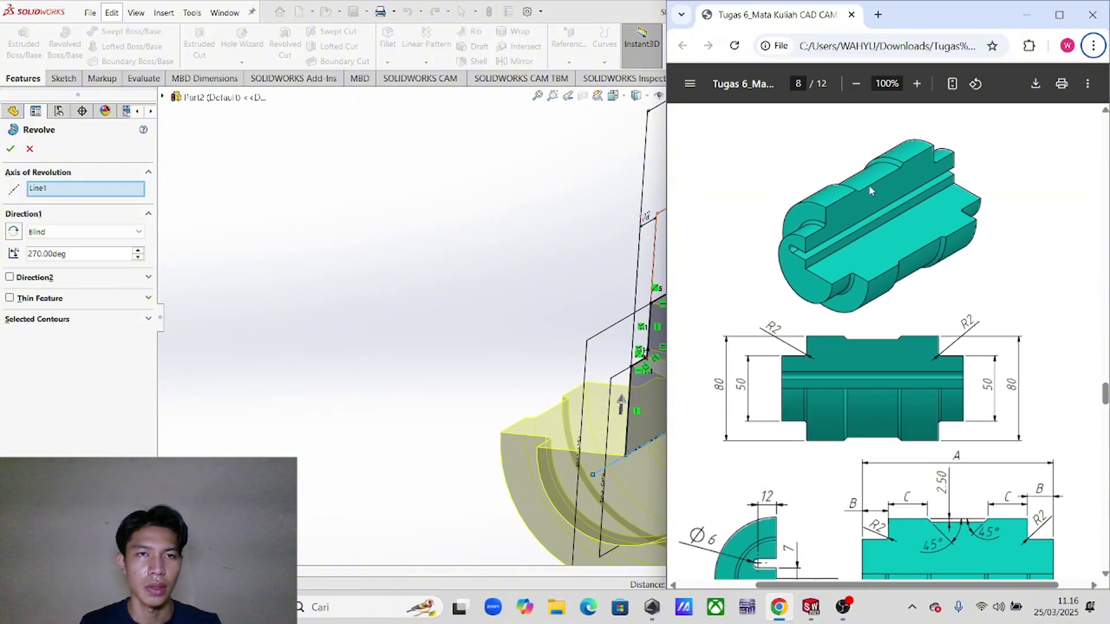
pyautogui.click(308, 238)
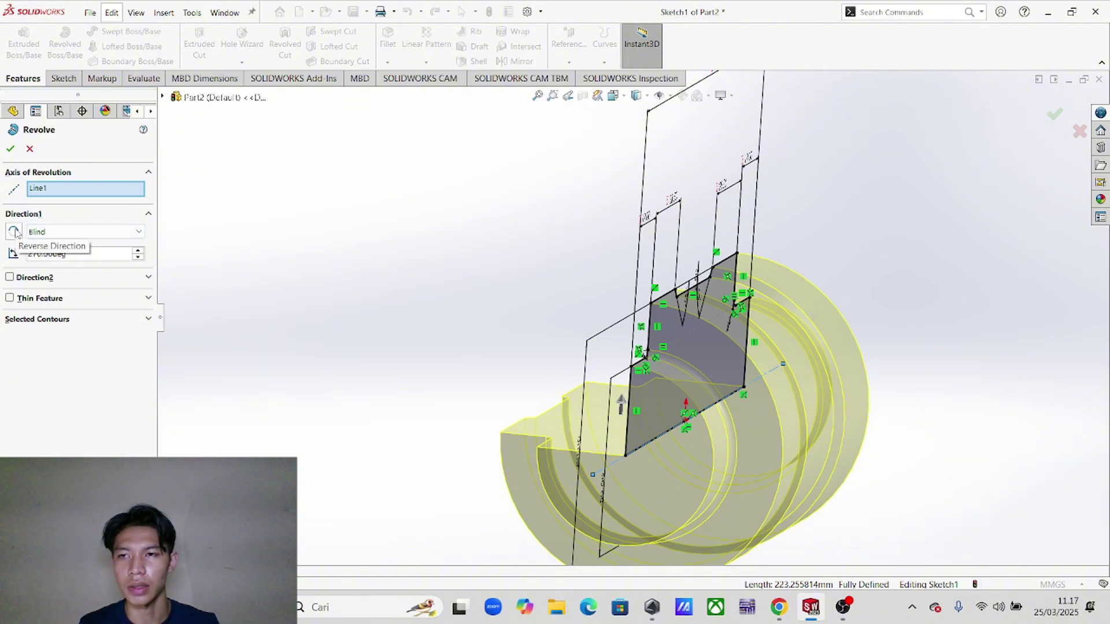
pyautogui.click(15, 233)
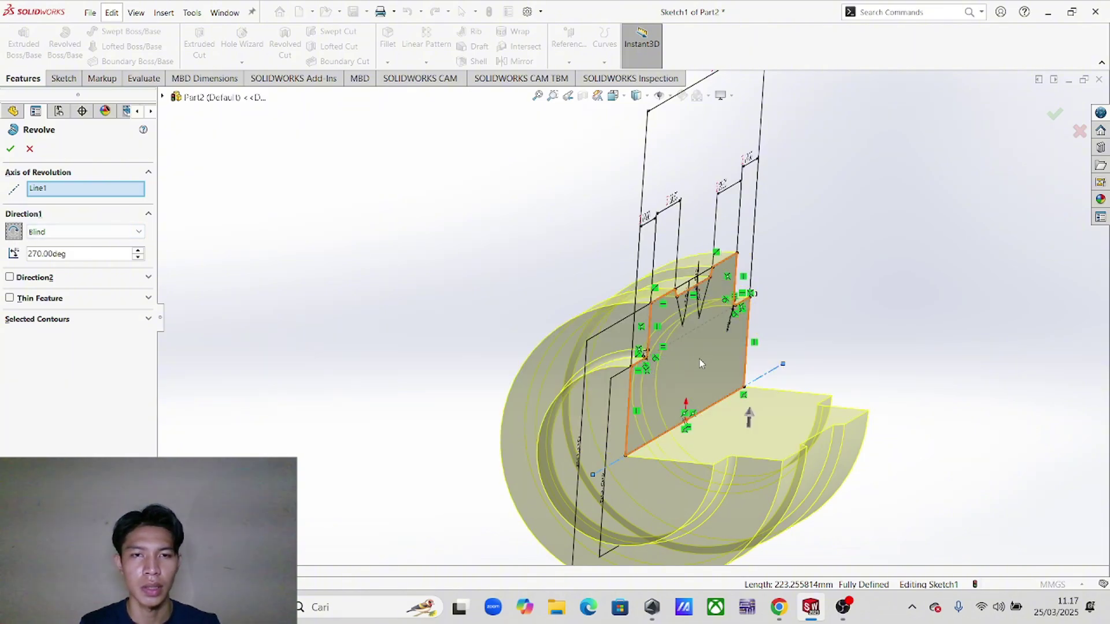
pyautogui.moveTo(702, 353)
pyautogui.mouseDown(button='middle')
pyautogui.moveTo(706, 339)
pyautogui.moveTo(701, 359)
pyautogui.mouseUp(button='middle')
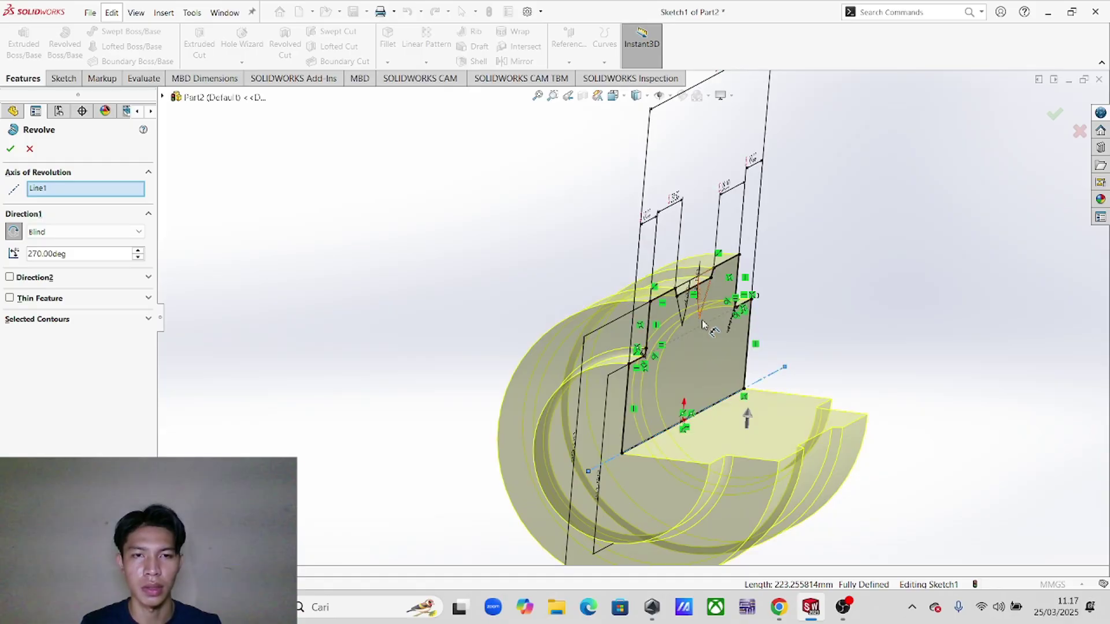
pyautogui.scroll(2, 706, 325)
pyautogui.click(10, 148)
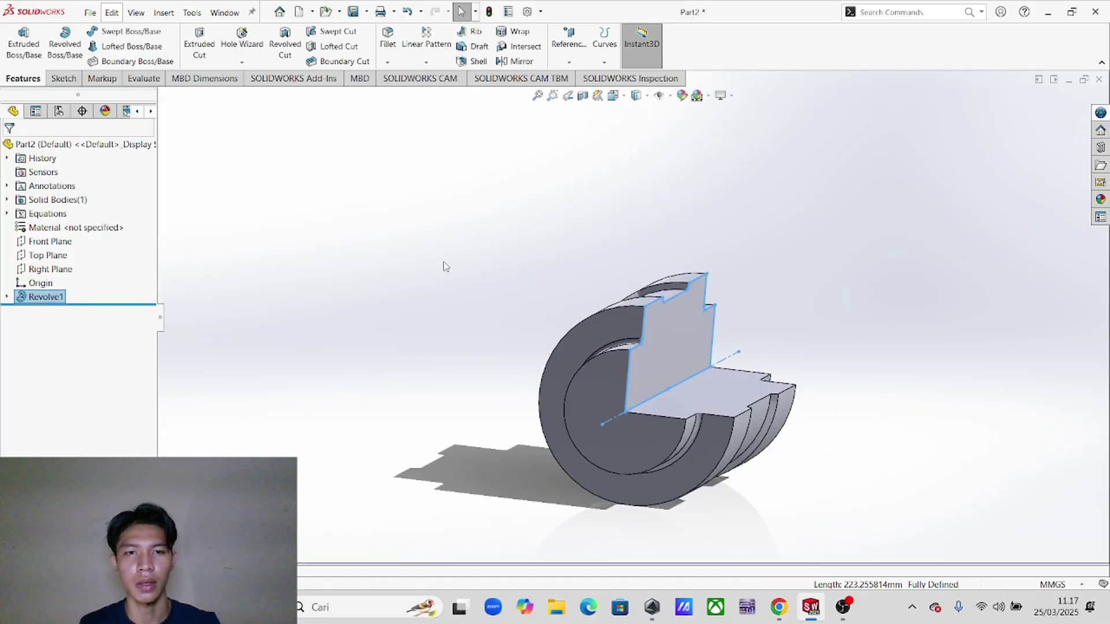
# - Check the slot's dimensions in the end view of the assignment drawing and return to the part
pyautogui.scroll(-2, 705, 325)
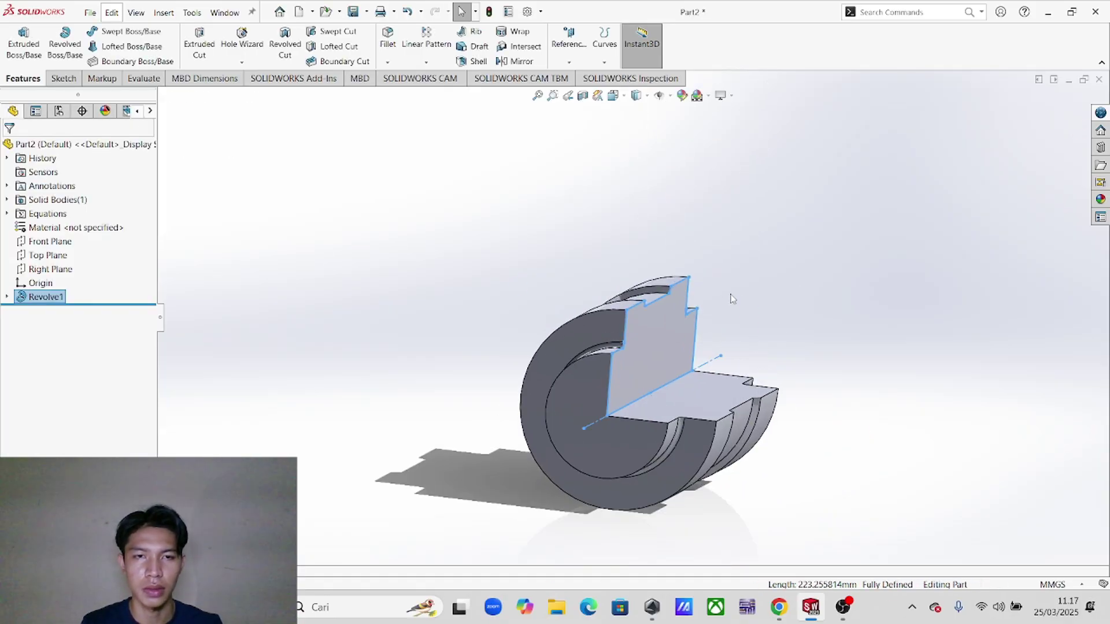
pyautogui.hotkey('alt', 'Tab')
pyautogui.scroll(-3, 753, 481)
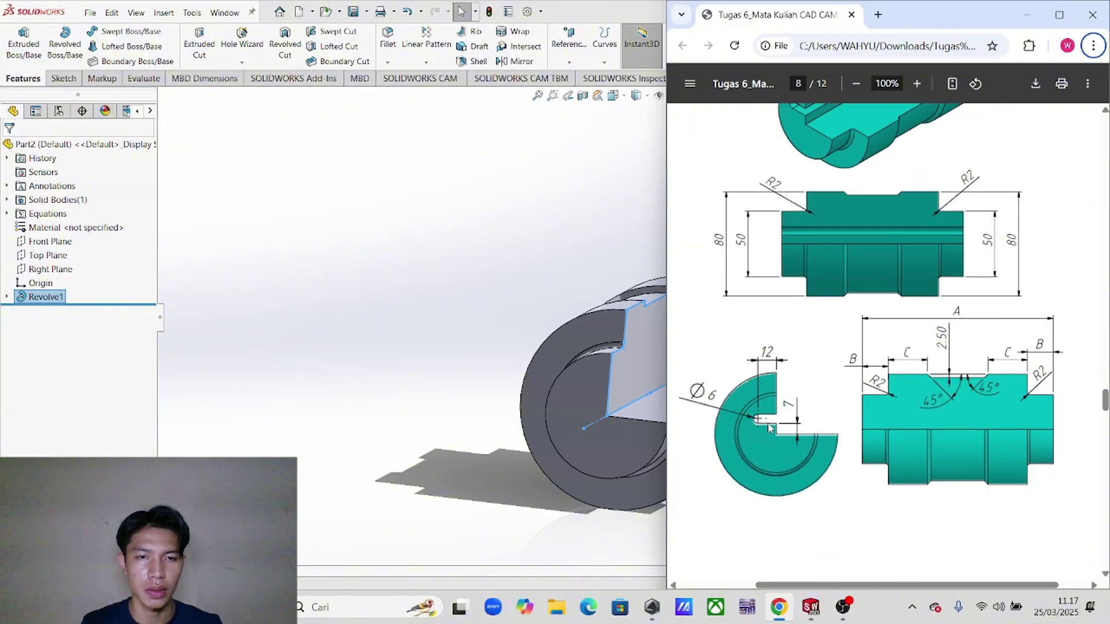
pyautogui.click(372, 260)
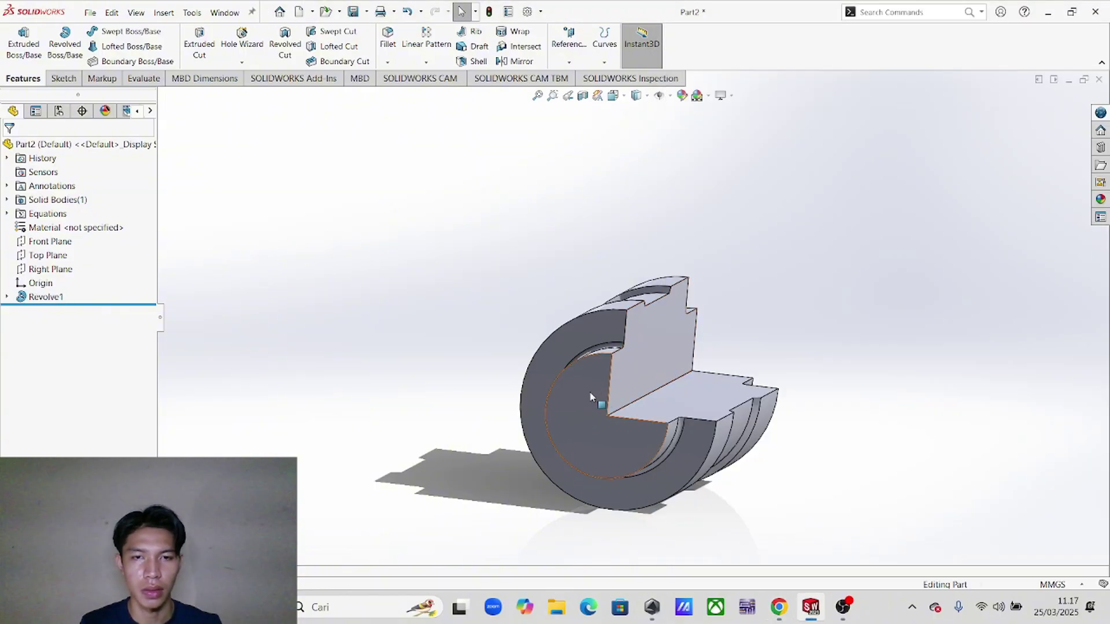
# - Start a sketch on the smaller stepped end face of the revolved cylinder
pyautogui.rightClick(586, 357)
pyautogui.click(611, 338)
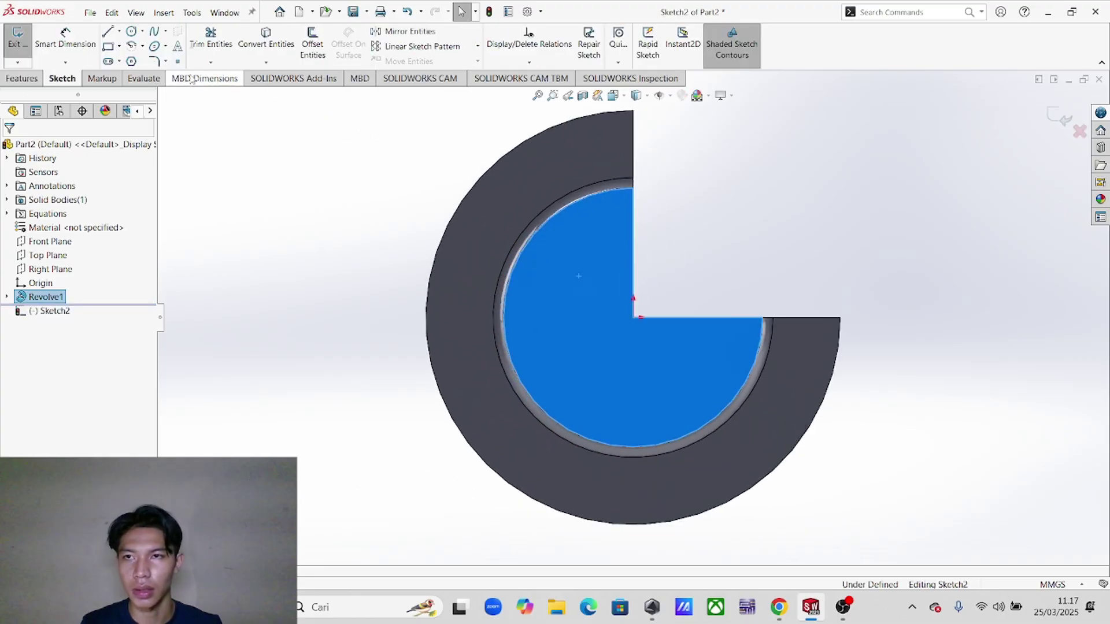
pyautogui.click(109, 61)
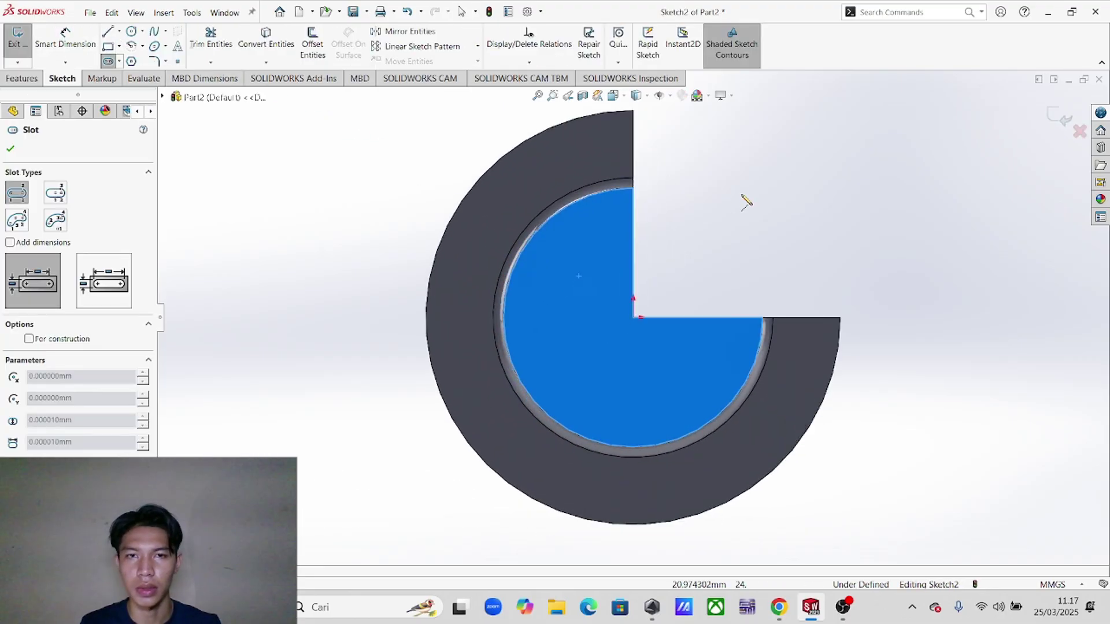
pyautogui.click(576, 246)
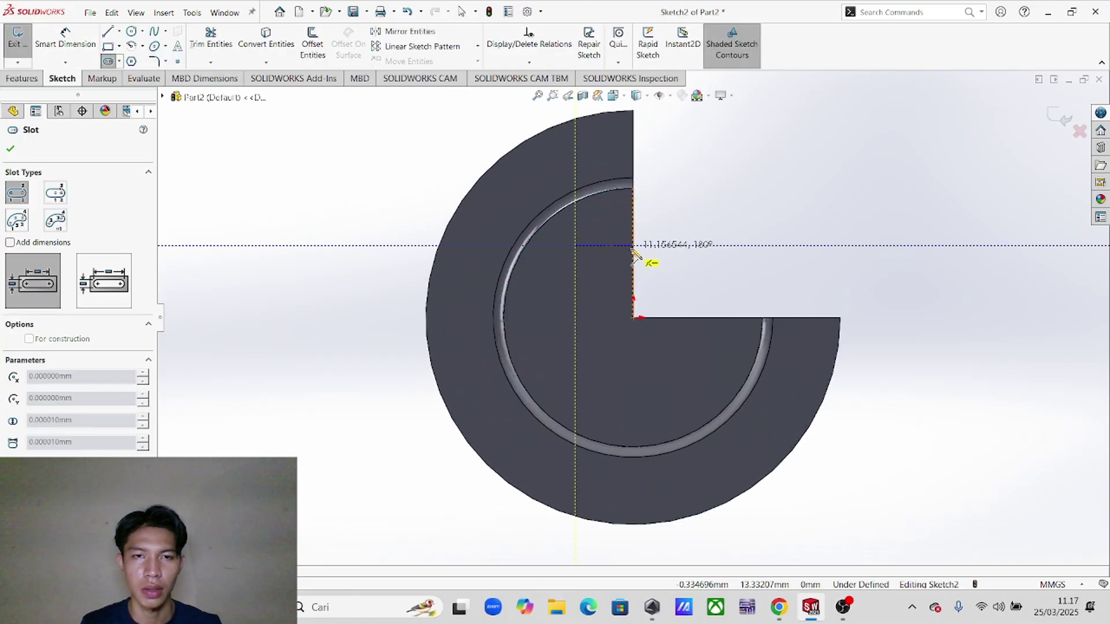
pyautogui.rightClick(635, 250)
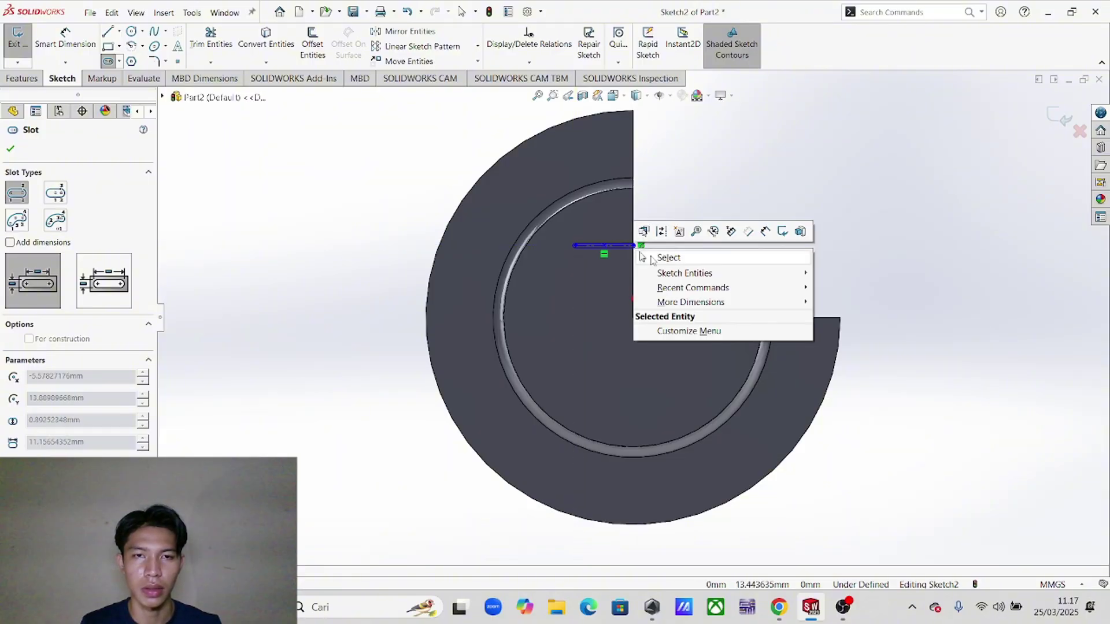
pyautogui.click(645, 258)
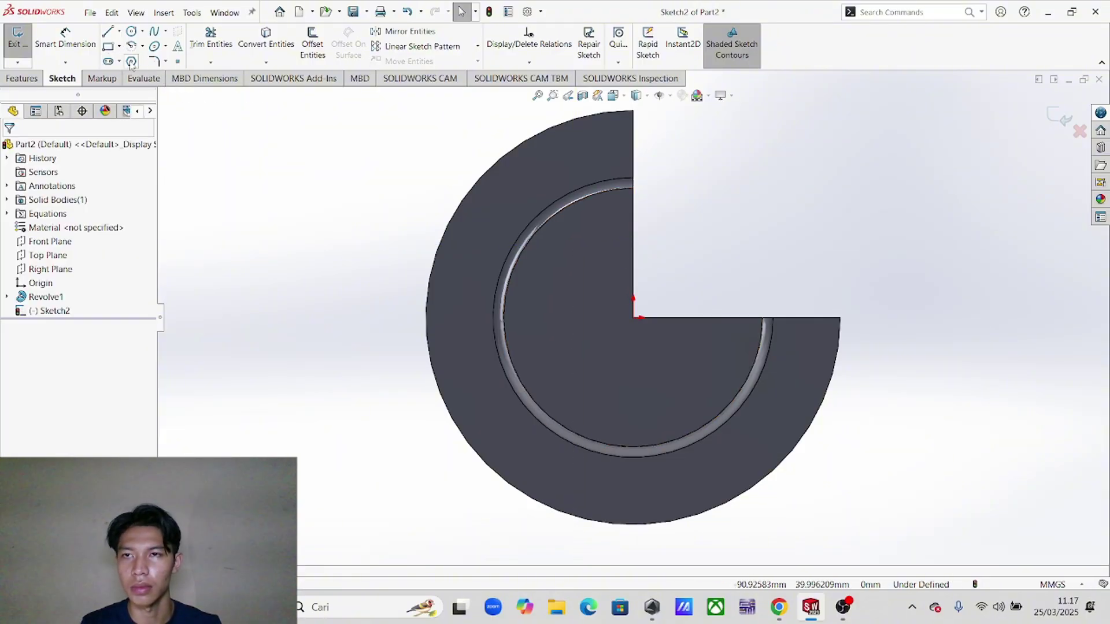
pyautogui.click(109, 61)
pyautogui.click(567, 251)
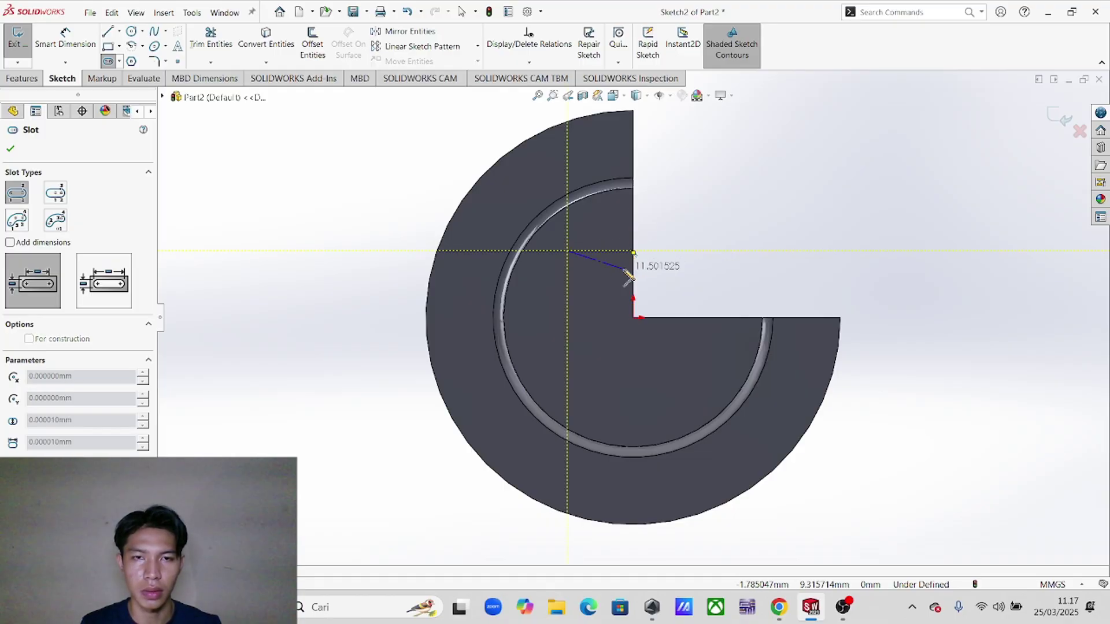
pyautogui.press('Escape')
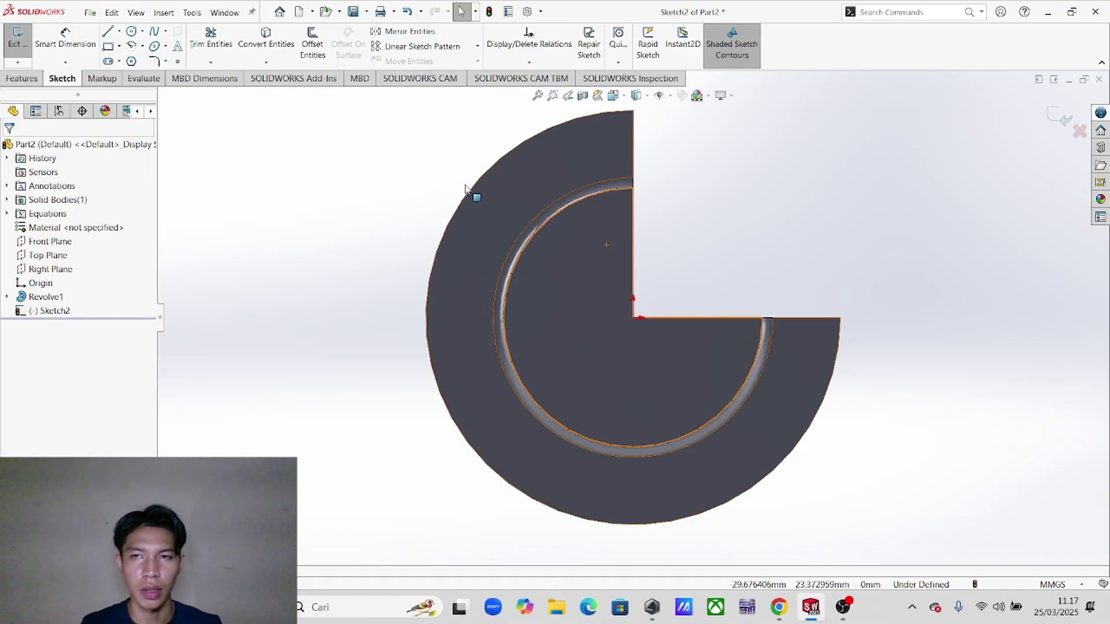
# - Sketch a horizontal straight slot, about 10.8 mm between centers and 6.9 mm wide, with one arc center on the vertical cut edge
pyautogui.click(109, 61)
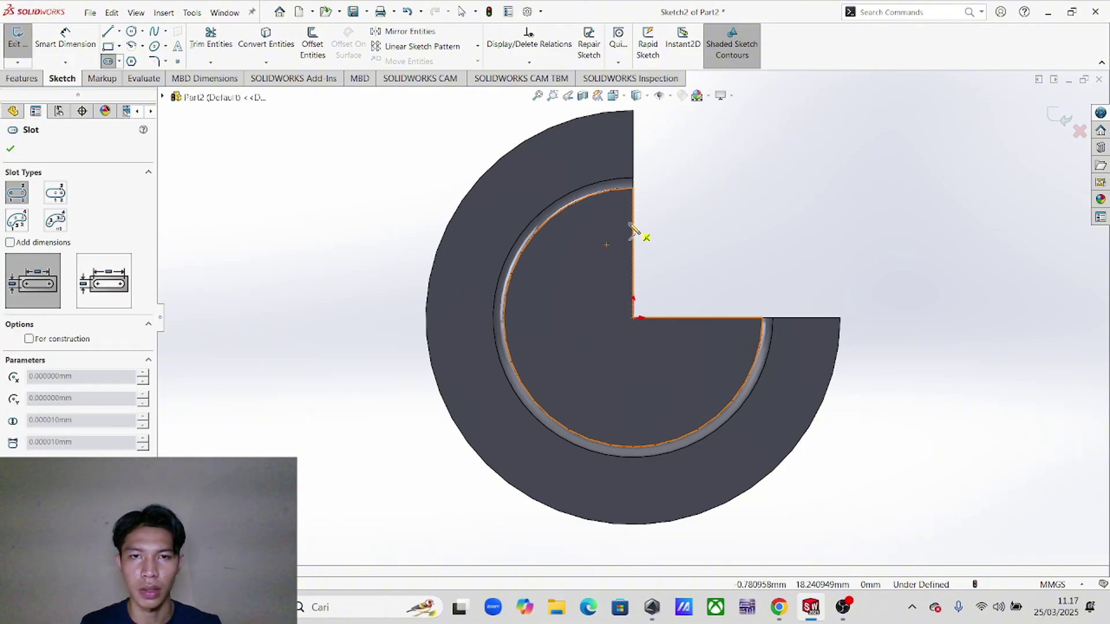
pyautogui.click(577, 266)
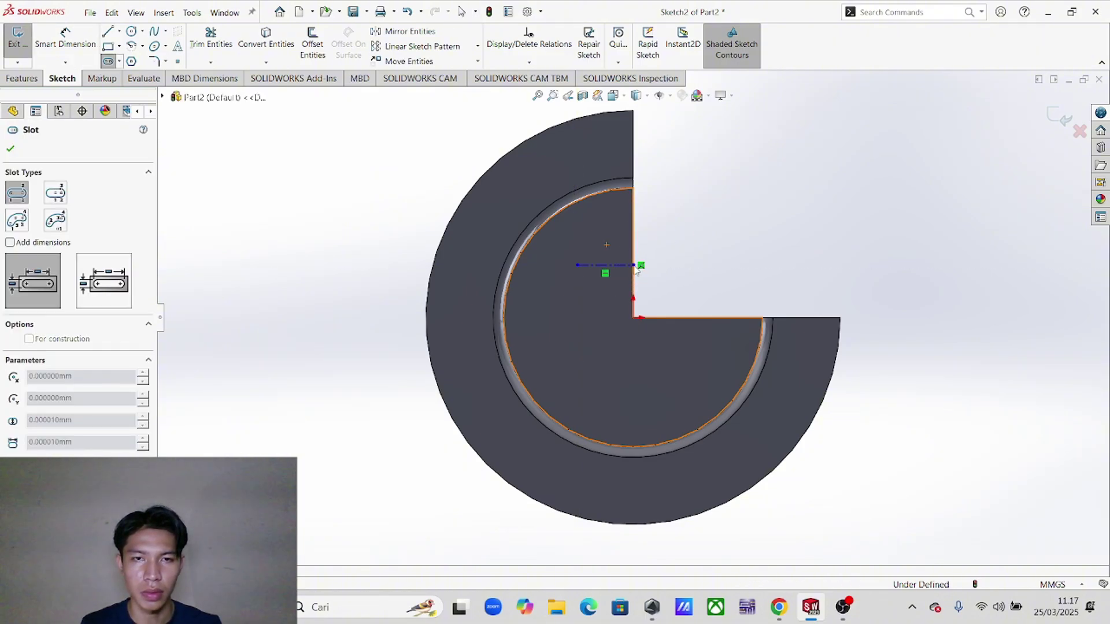
pyautogui.click(639, 265)
pyautogui.click(636, 283)
pyautogui.rightClick(702, 235)
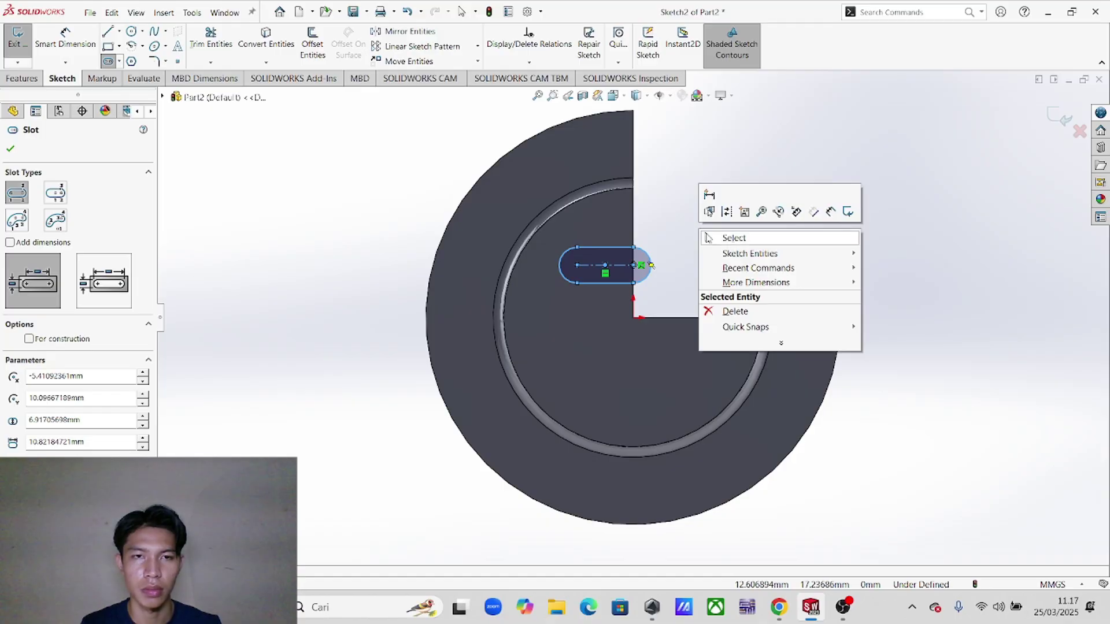
pyautogui.click(717, 238)
# - Dimension the distance from the slot's inner arc center to the vertical cut edge as 12 mm
pyautogui.click(73, 32)
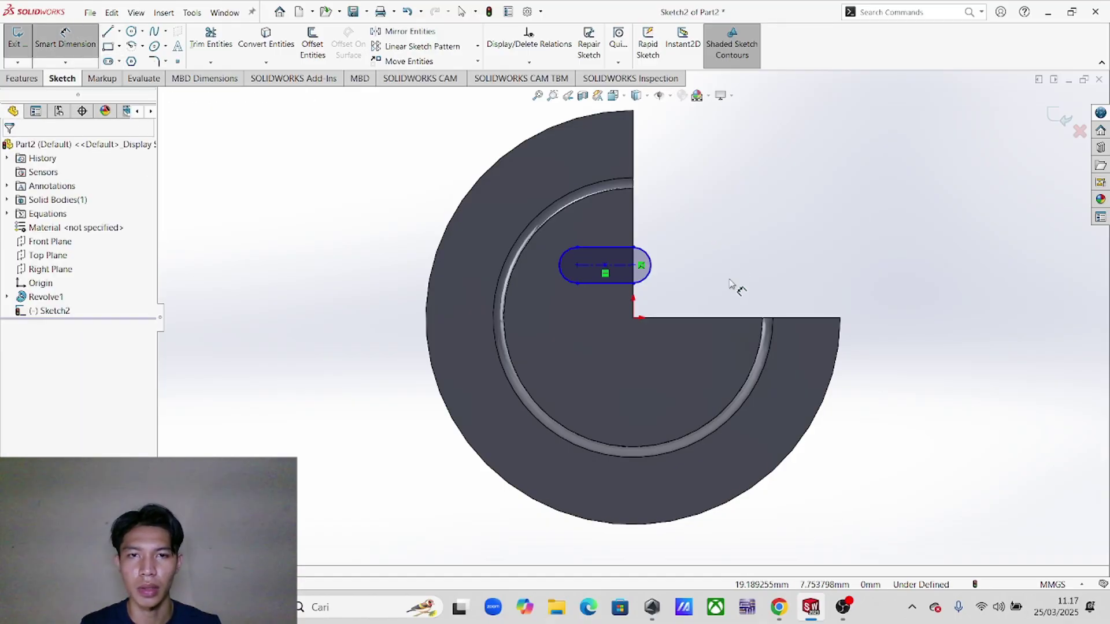
pyautogui.click(579, 266)
pyautogui.click(635, 215)
pyautogui.scroll(1, 634, 186)
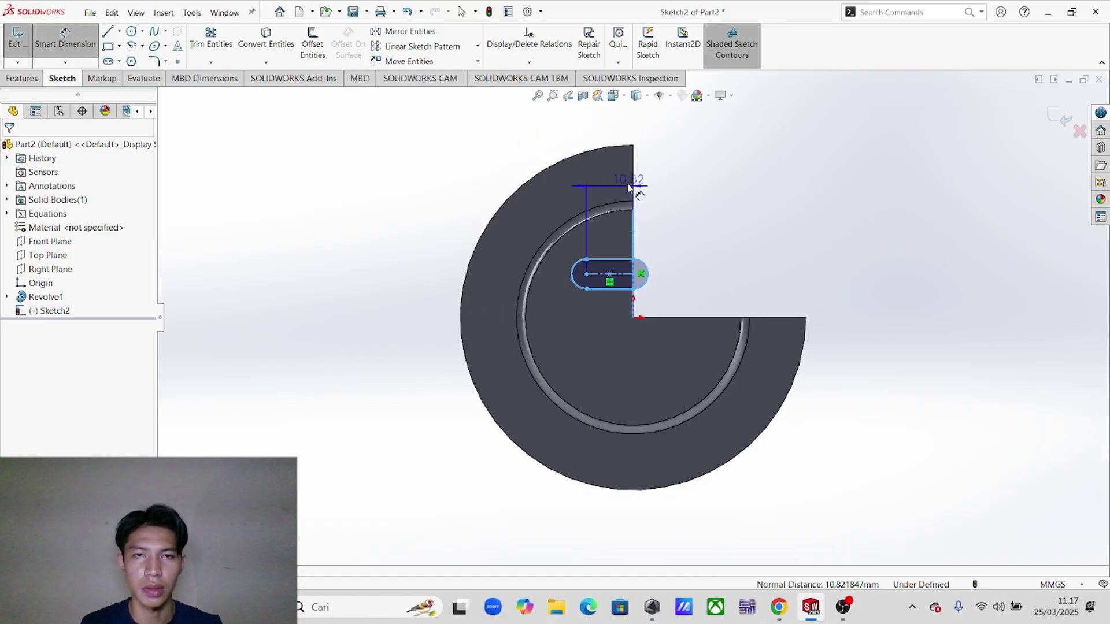
pyautogui.click(620, 135)
pyautogui.write('12')
pyautogui.press('Return')
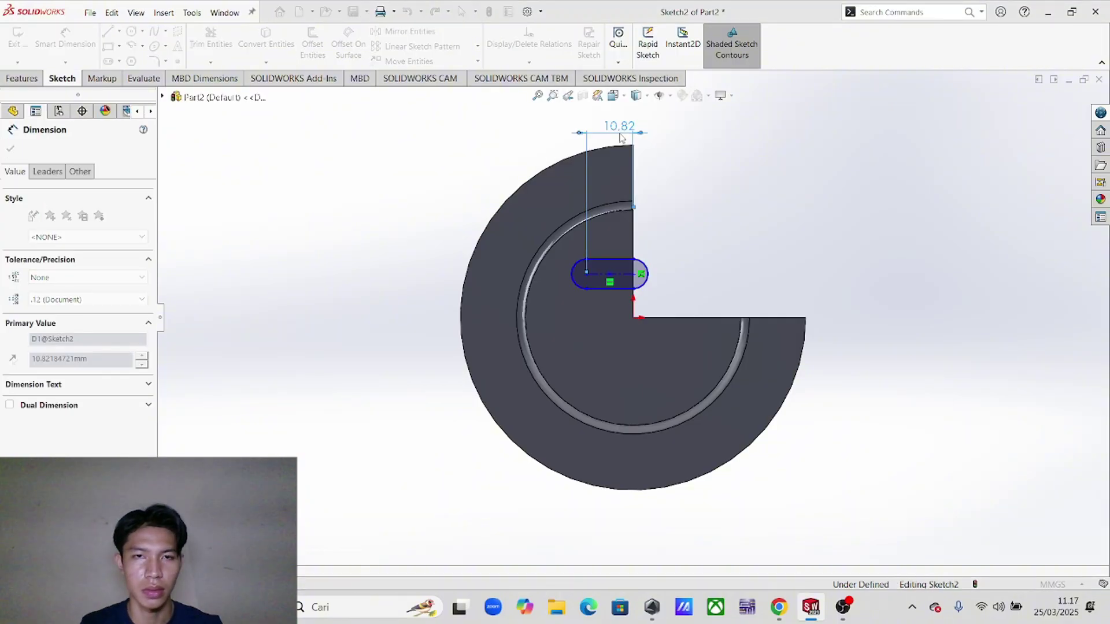
# - Dimension the height of the slot's lower edge above the origin as 7 mm
pyautogui.click(628, 290)
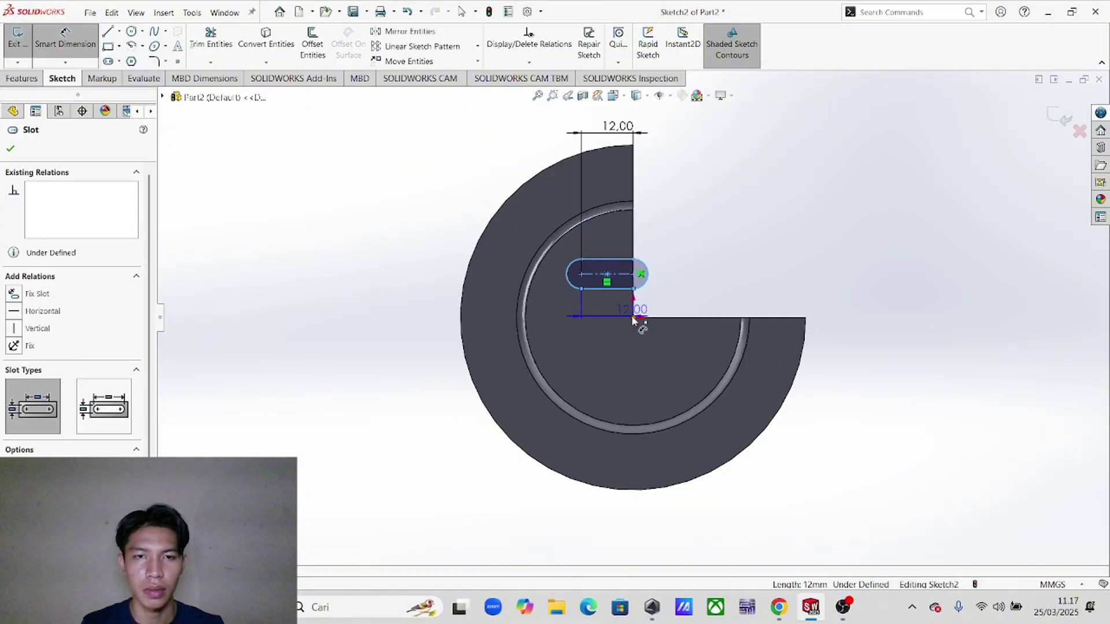
pyautogui.click(635, 317)
pyautogui.click(696, 317)
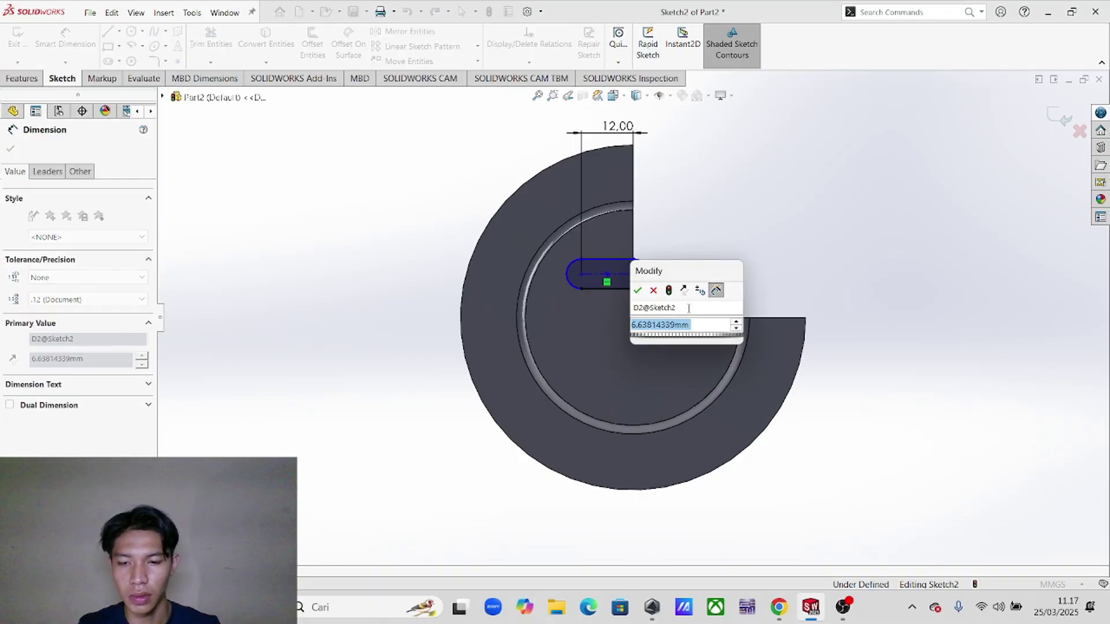
pyautogui.write('7')
pyautogui.press('Return')
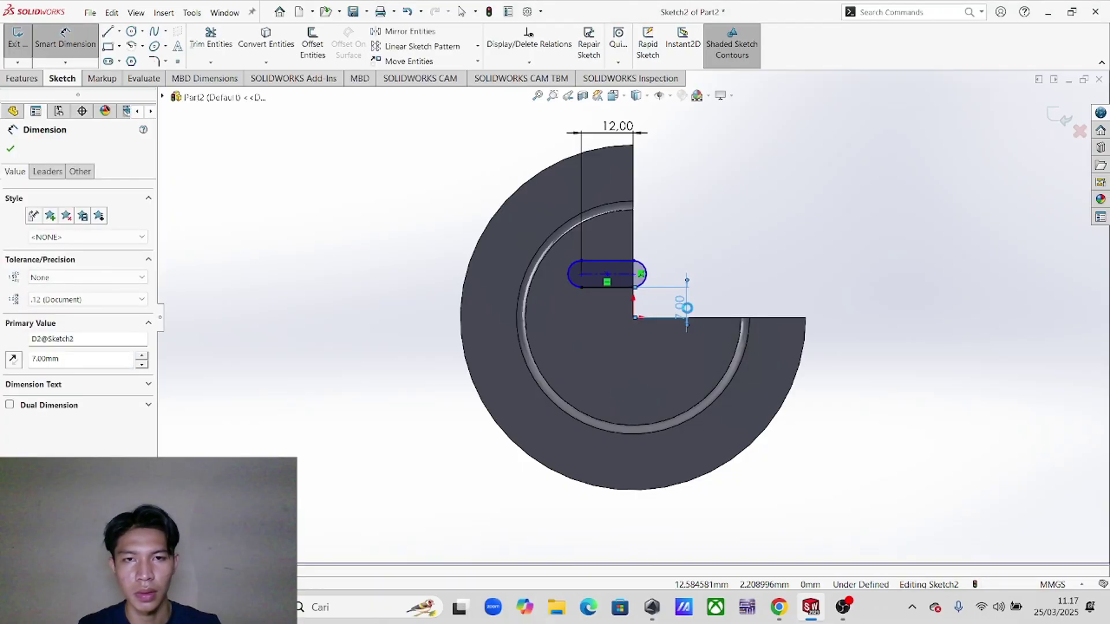
# - Check the slot diameter in the assignment drawing and dimension the slot's end arc with a 3 mm radius
pyautogui.click(568, 283)
pyautogui.hotkey('alt', 'Tab')
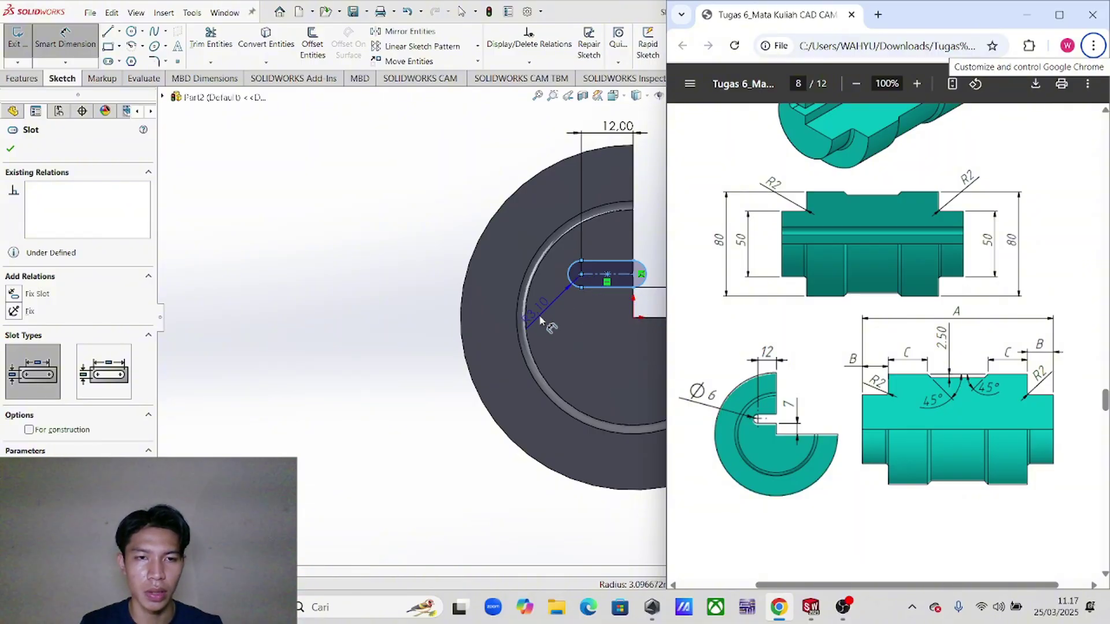
pyautogui.hotkey('alt', 'Tab')
pyautogui.click(400, 296)
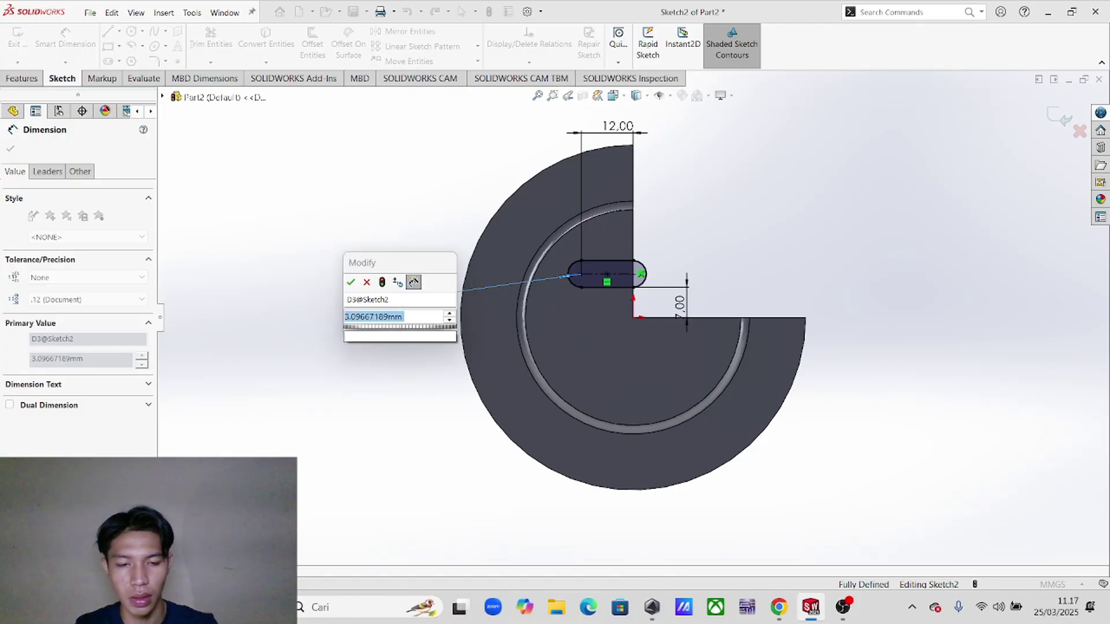
pyautogui.write('3')
pyautogui.press('Return')
pyautogui.scroll(-2, 645, 243)
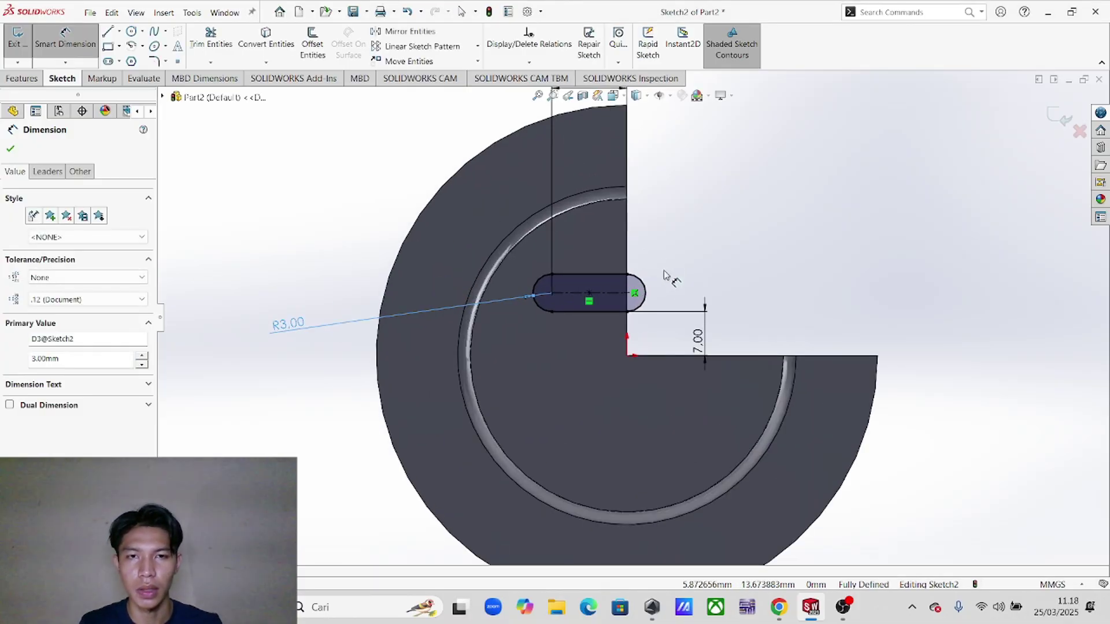
pyautogui.click(11, 149)
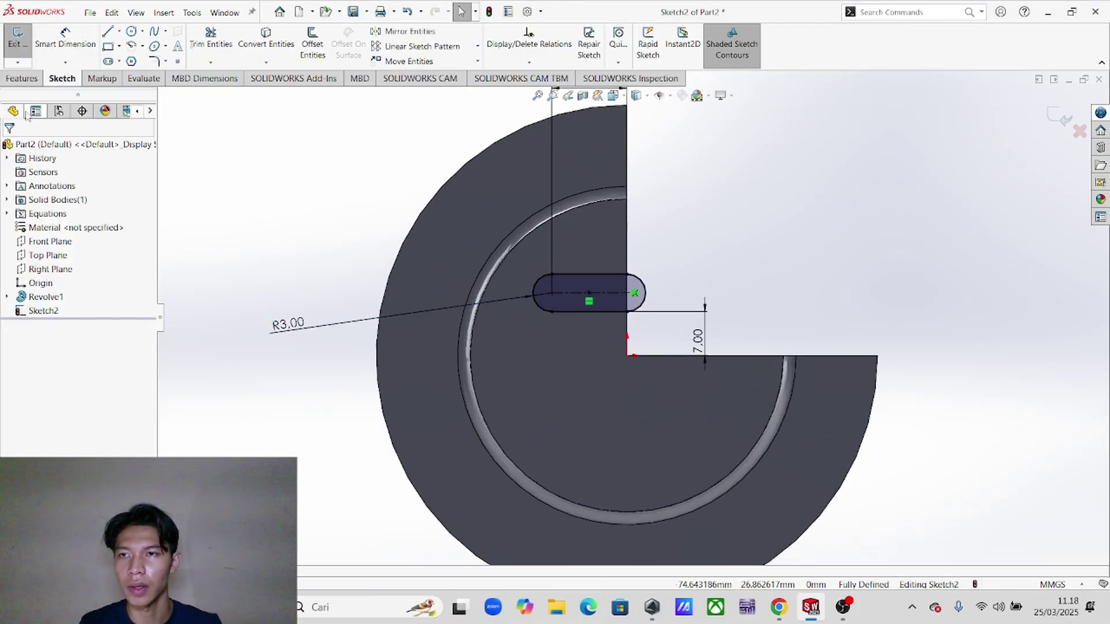
# - Make an Extruded Cut of the slot sketch with the Through All end condition and inspect the result along the cylinder
pyautogui.click(24, 79)
pyautogui.click(199, 43)
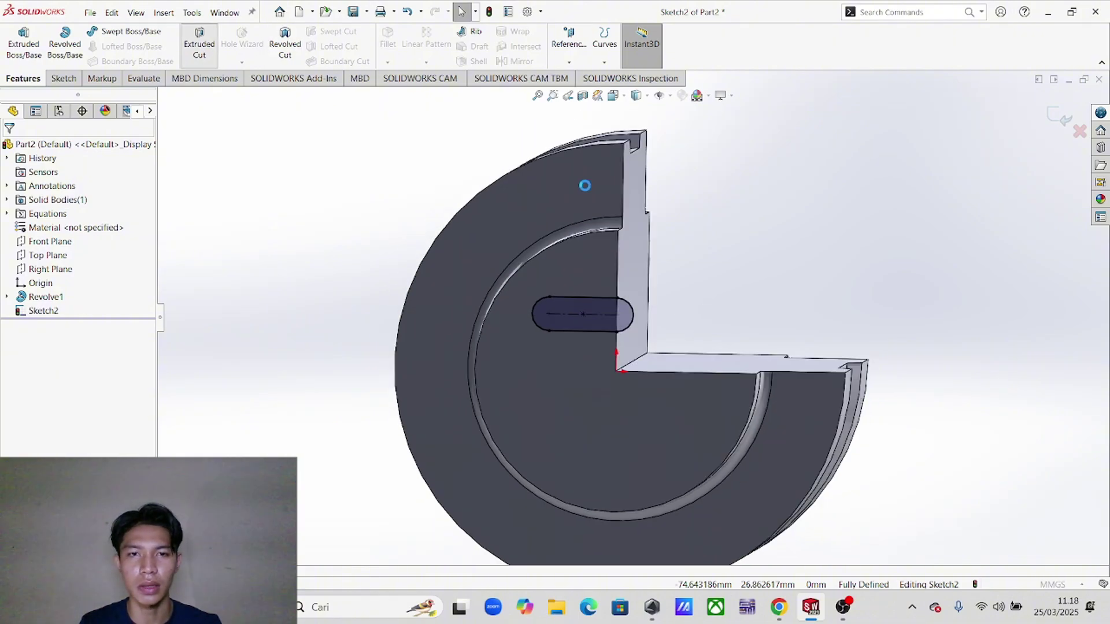
pyautogui.click(88, 227)
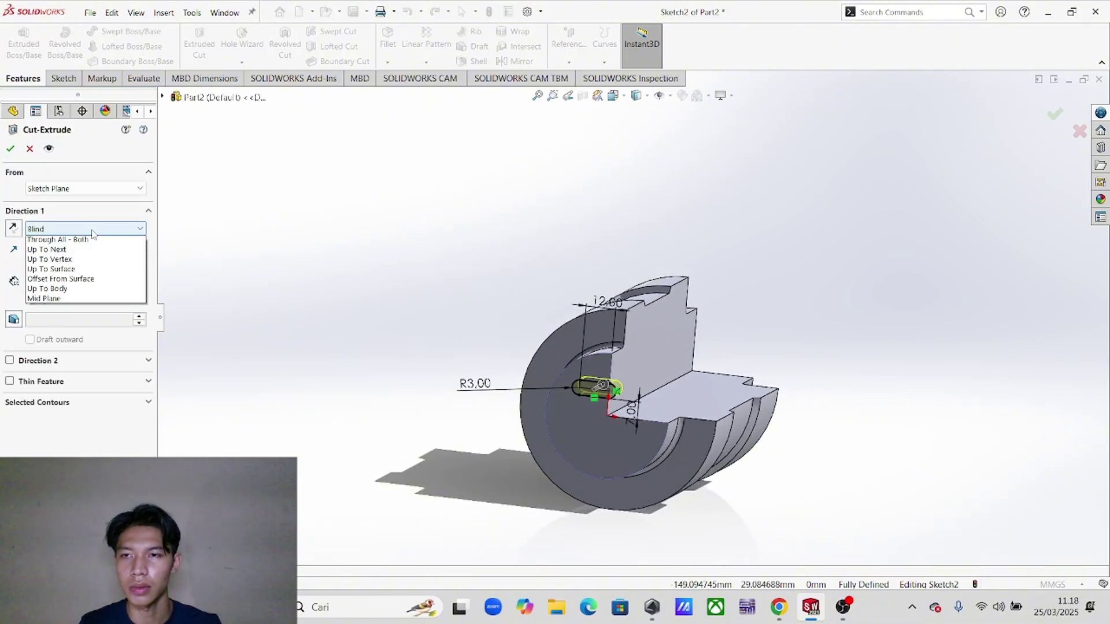
pyautogui.click(57, 239)
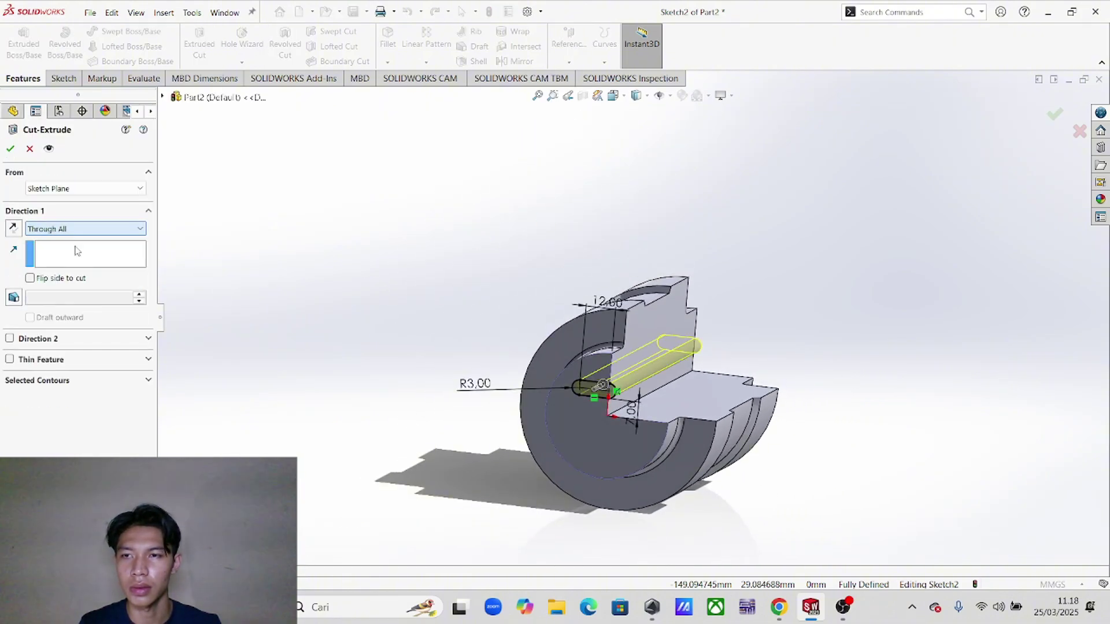
pyautogui.click(11, 148)
pyautogui.moveTo(523, 331); pyautogui.dragTo(376, 391, button='middle')
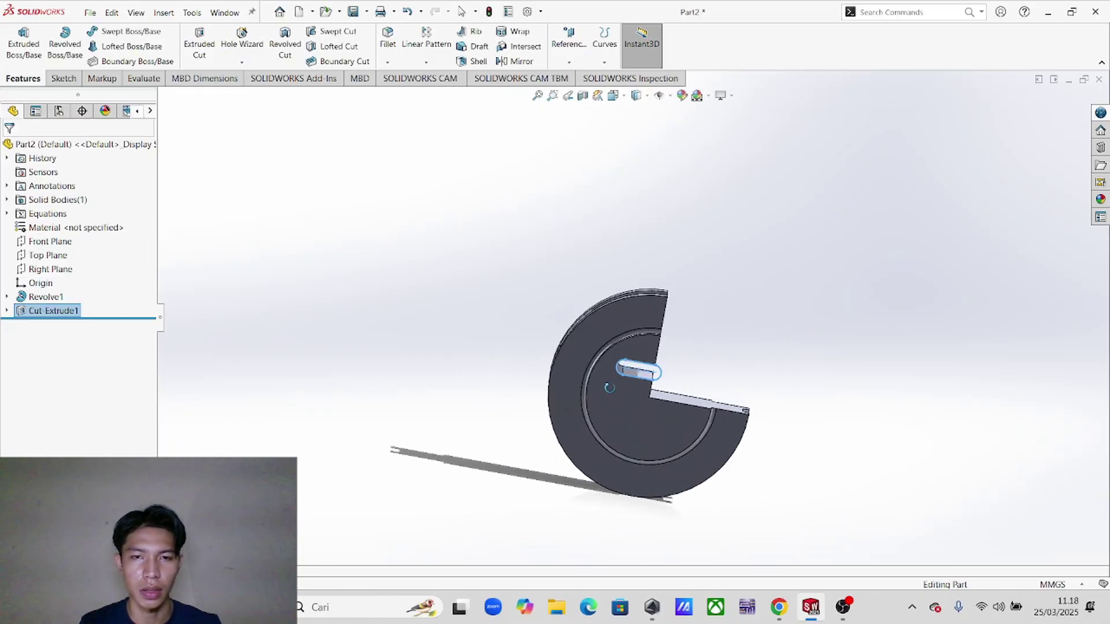
pyautogui.moveTo(641, 312); pyautogui.dragTo(578, 490, button='middle')
pyautogui.scroll(-2, 579, 490)
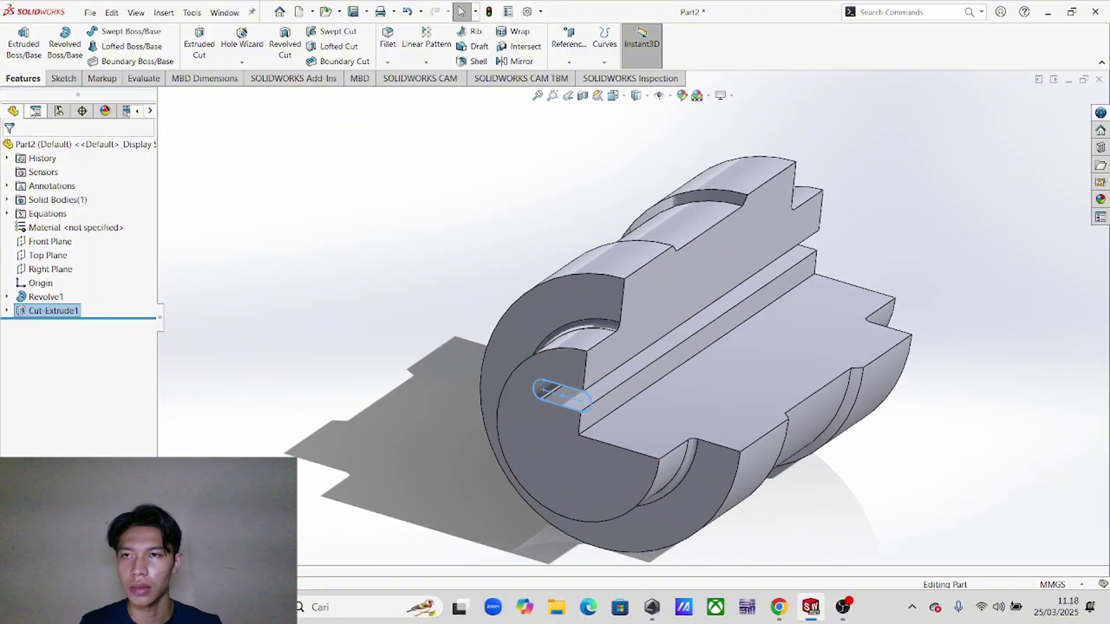
# - Search the material library for 1020 and apply AISI 1020 steel to the part
pyautogui.rightClick(95, 230)
pyautogui.click(179, 239)
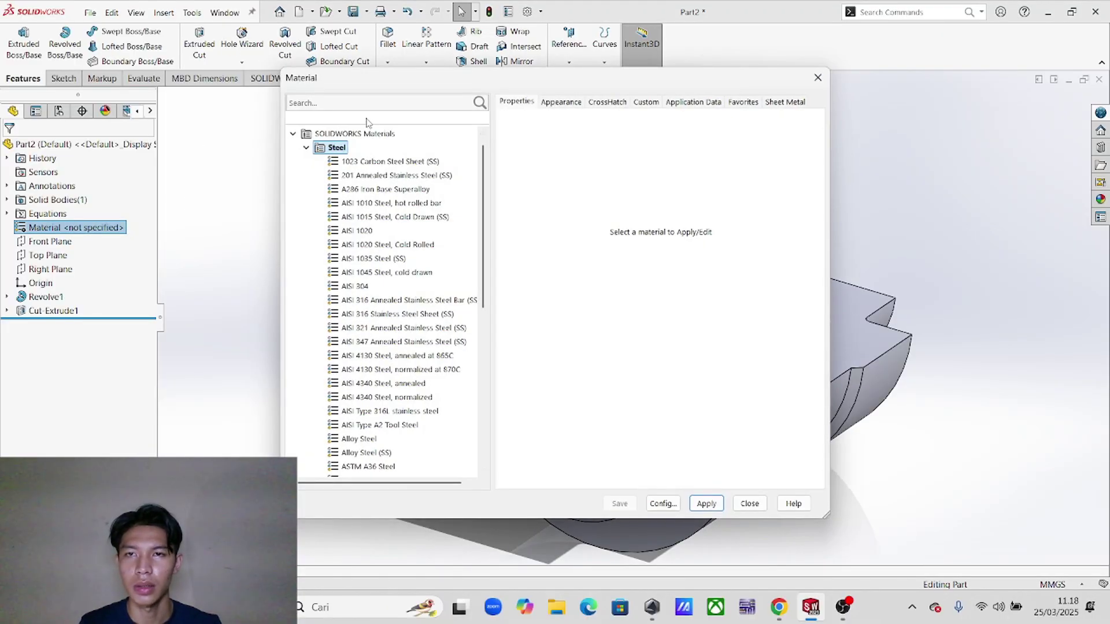
pyautogui.click(377, 101)
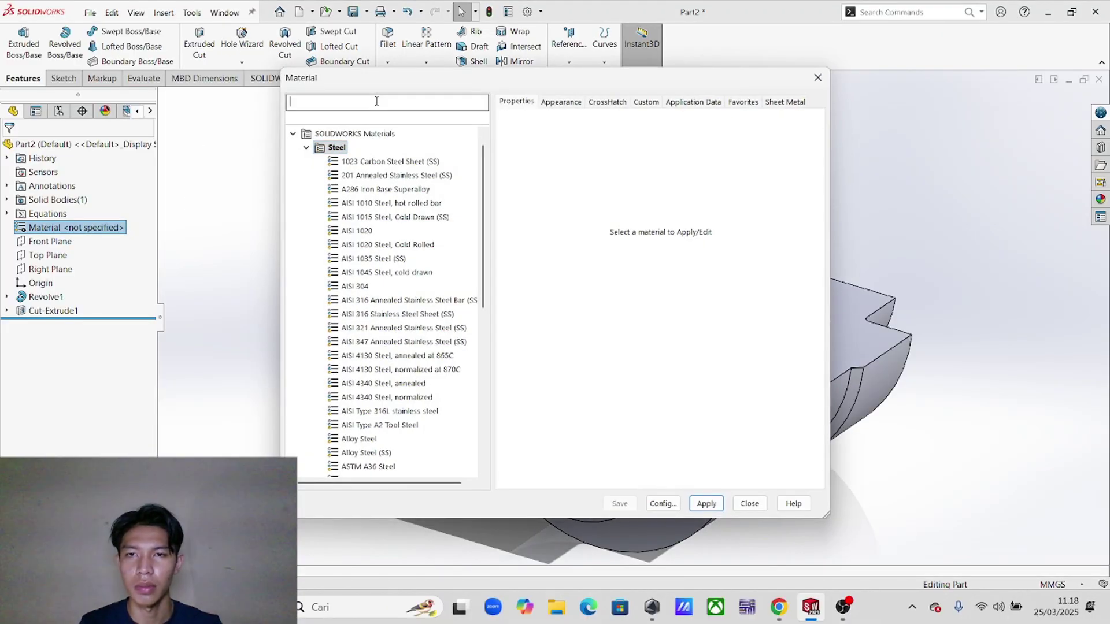
pyautogui.write('1020')
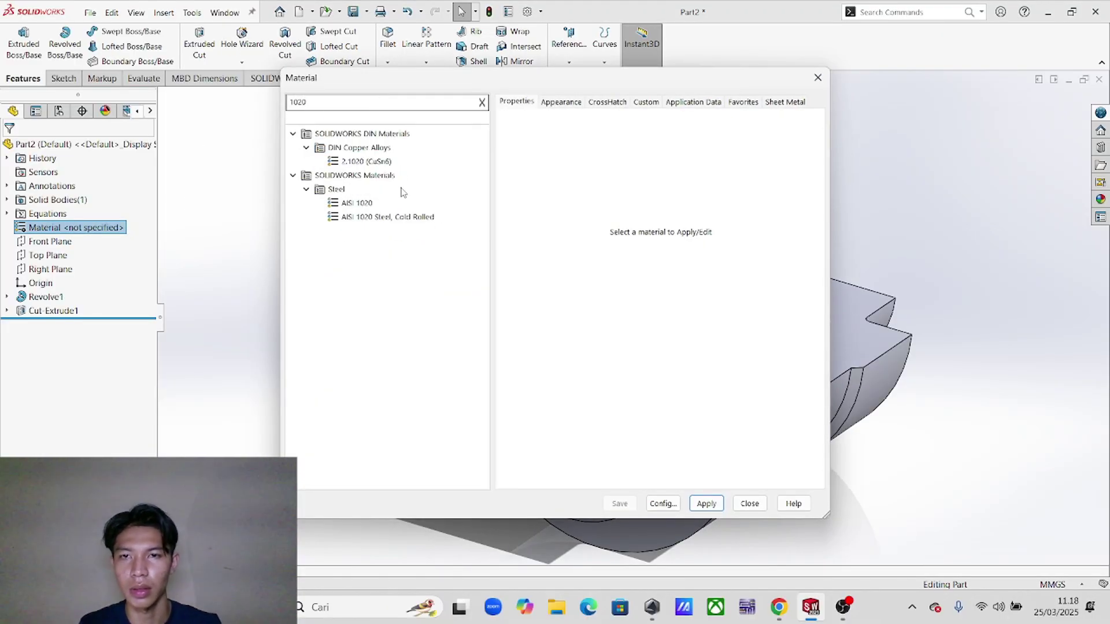
pyautogui.click(358, 203)
pyautogui.click(706, 503)
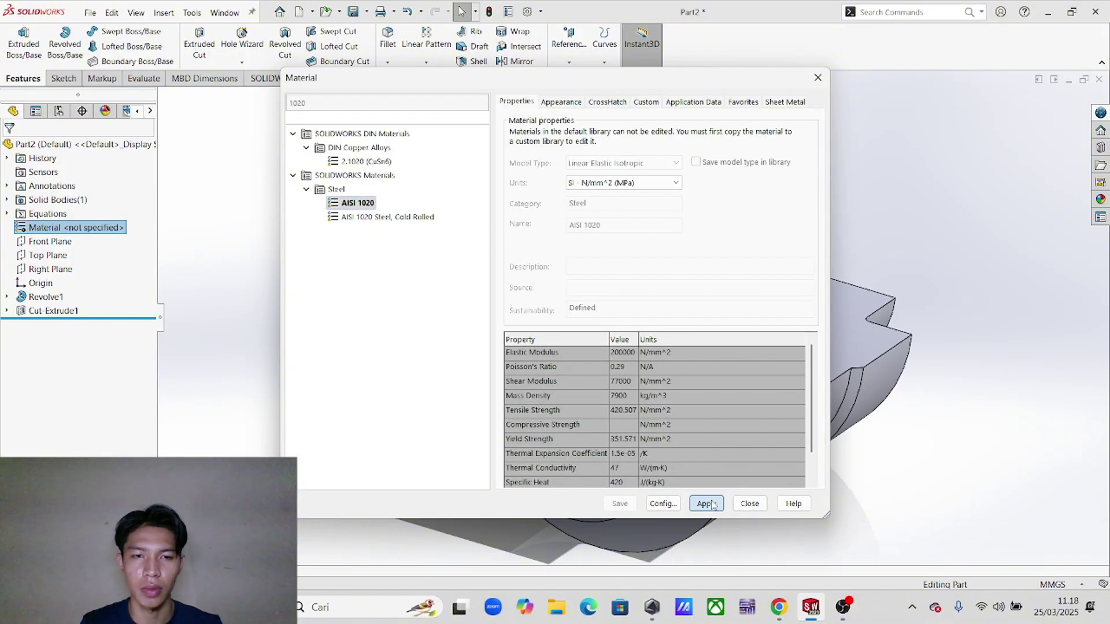
pyautogui.click(818, 77)
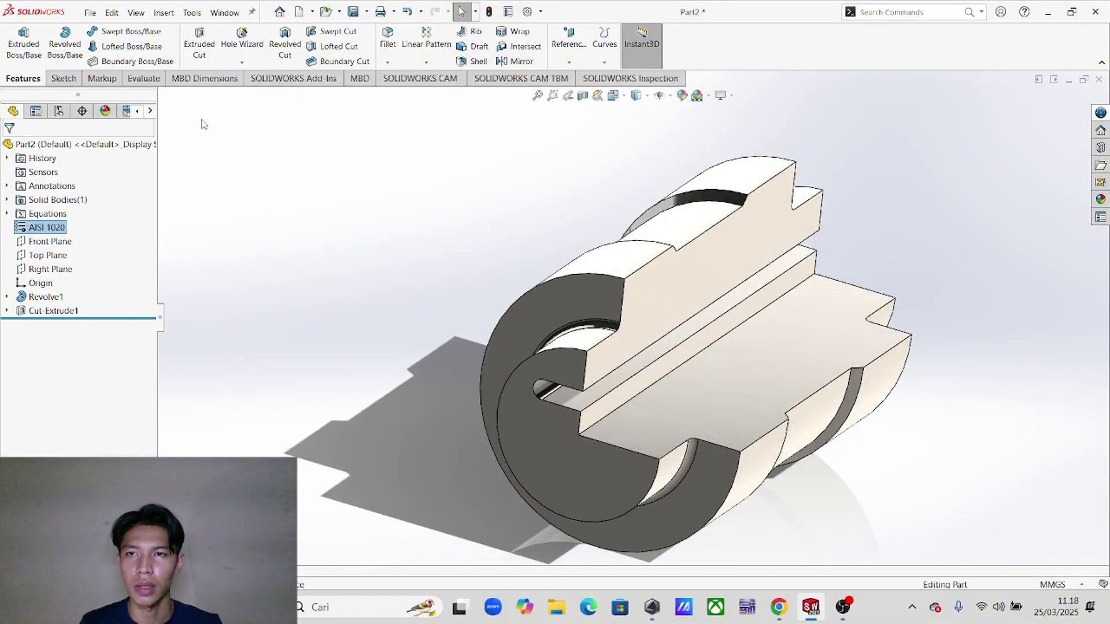
# - Evaluate the part's mass properties and compare the mass with the answer options for problem 8 in the assignment PDF
pyautogui.click(143, 78)
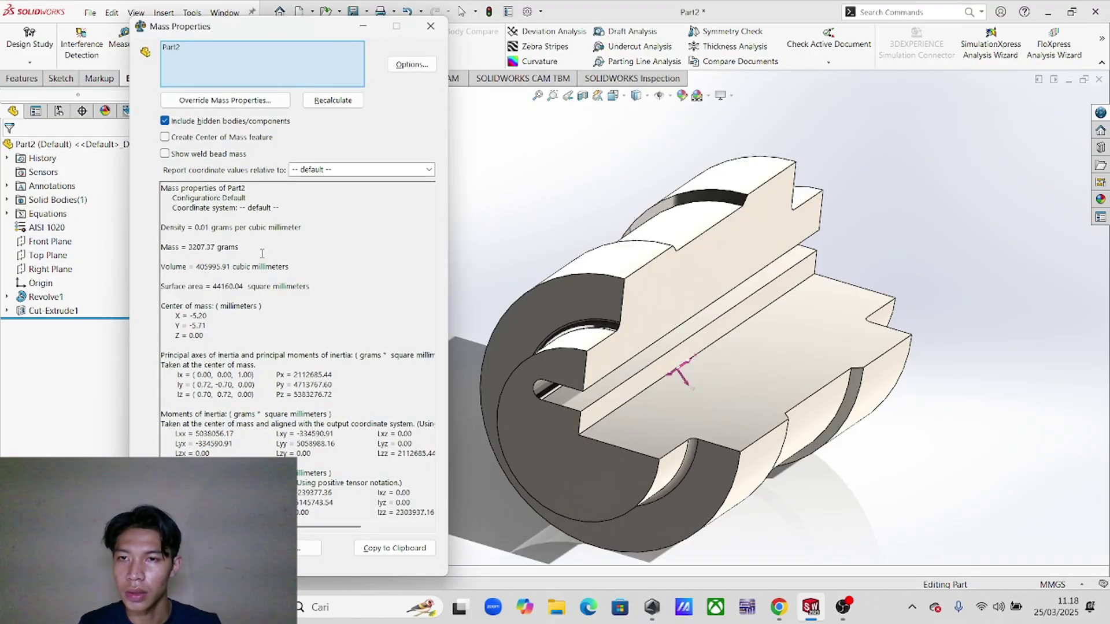
pyautogui.hotkey('alt', 'Tab')
pyautogui.scroll(10, 805, 314)
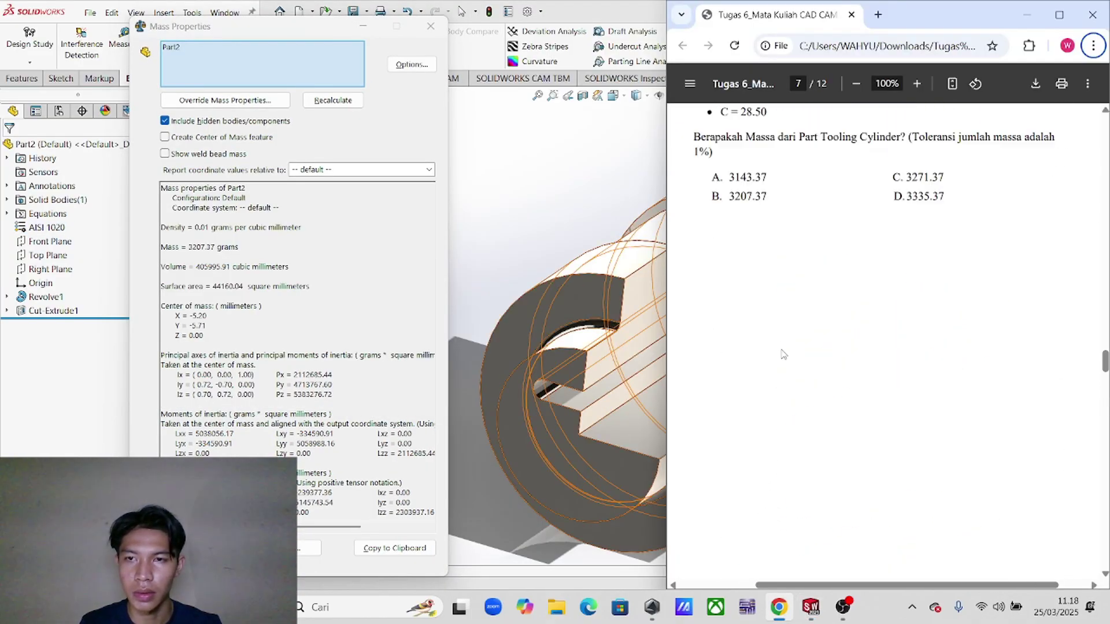
pyautogui.scroll(-2, 780, 362)
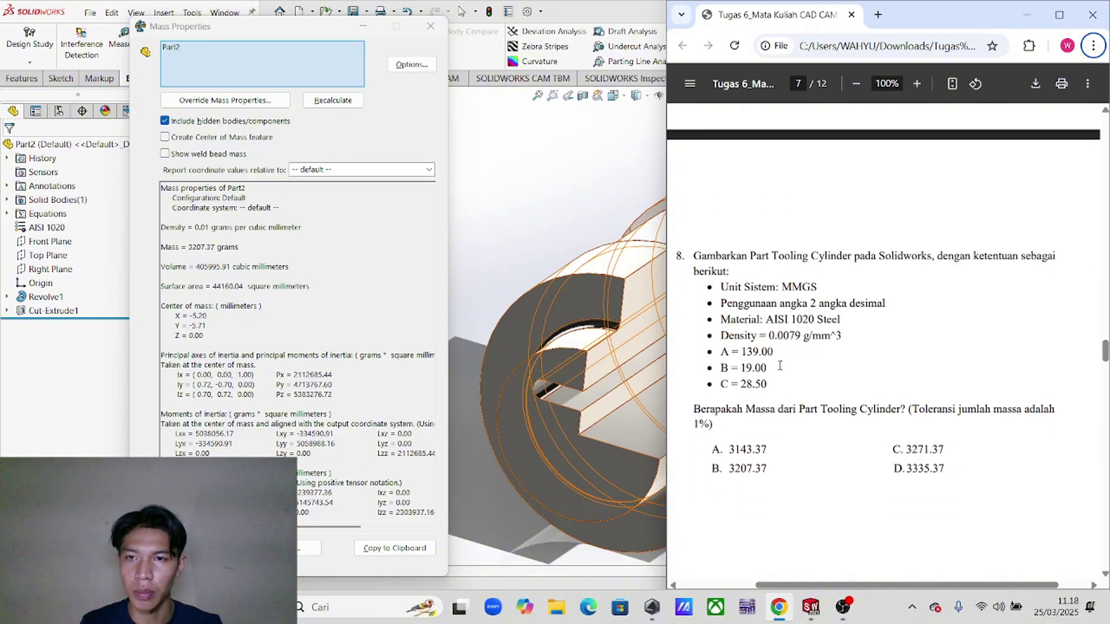
pyautogui.scroll(-2, 780, 365)
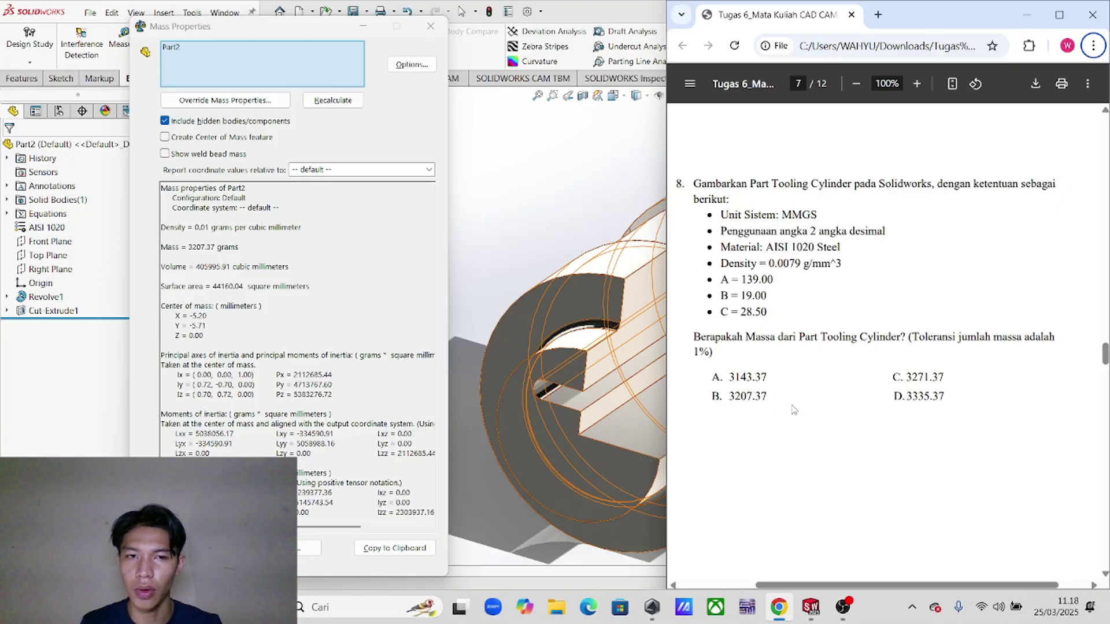
pyautogui.scroll(-4, 781, 409)
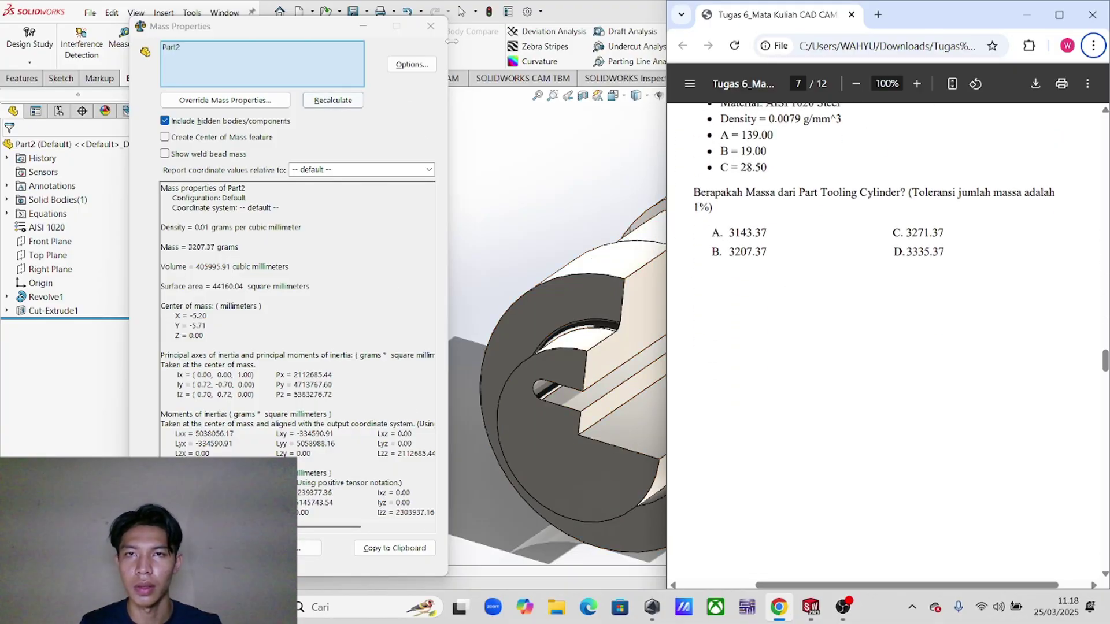
# - Close the mass results and review the requirements and drawing views of problem 9 in the assignment PDF
pyautogui.click(431, 26)
pyautogui.scroll(1, 639, 377)
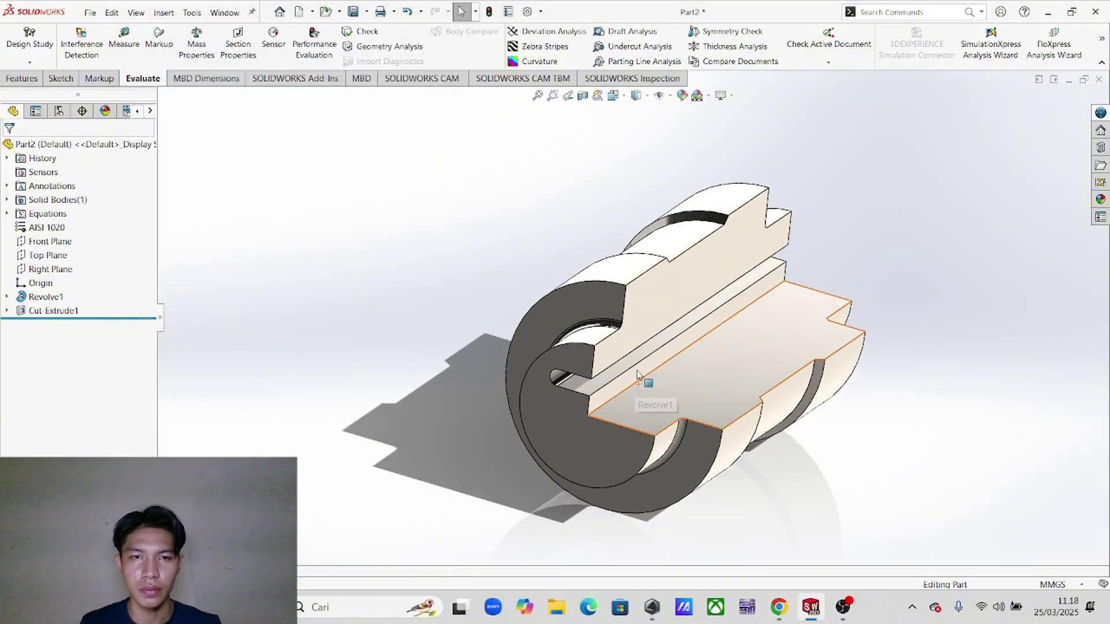
pyautogui.moveTo(638, 374); pyautogui.dragTo(620, 359, button='middle')
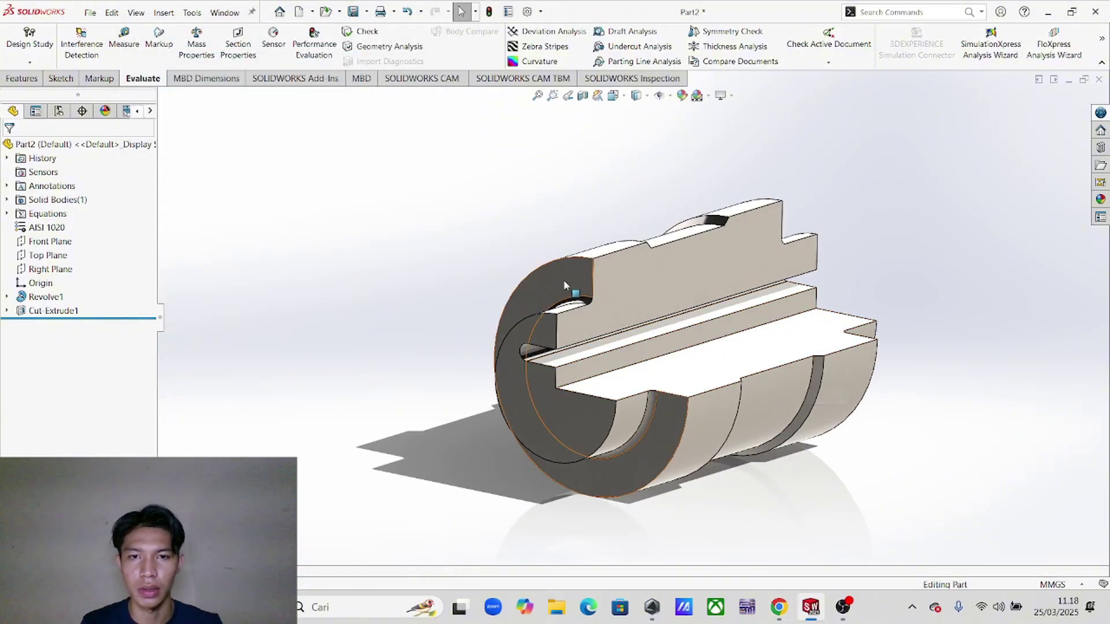
pyautogui.moveTo(559, 285); pyautogui.dragTo(567, 282, button='middle')
pyautogui.scroll(1, 567, 282)
pyautogui.hotkey('alt', 'Tab')
pyautogui.scroll(-16, 840, 312)
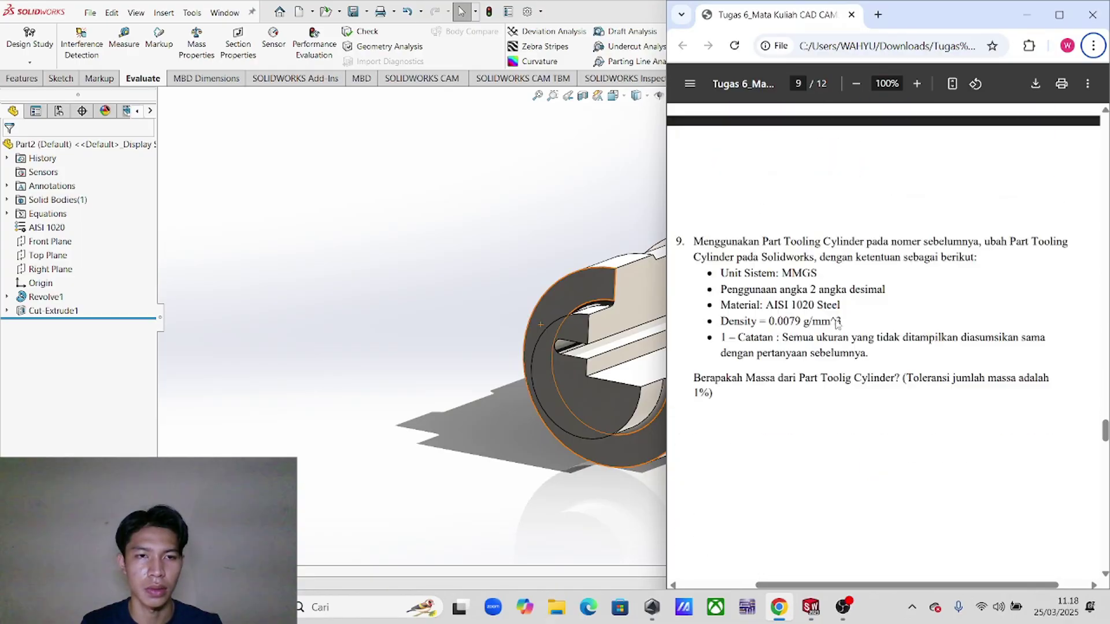
pyautogui.scroll(-10, 838, 324)
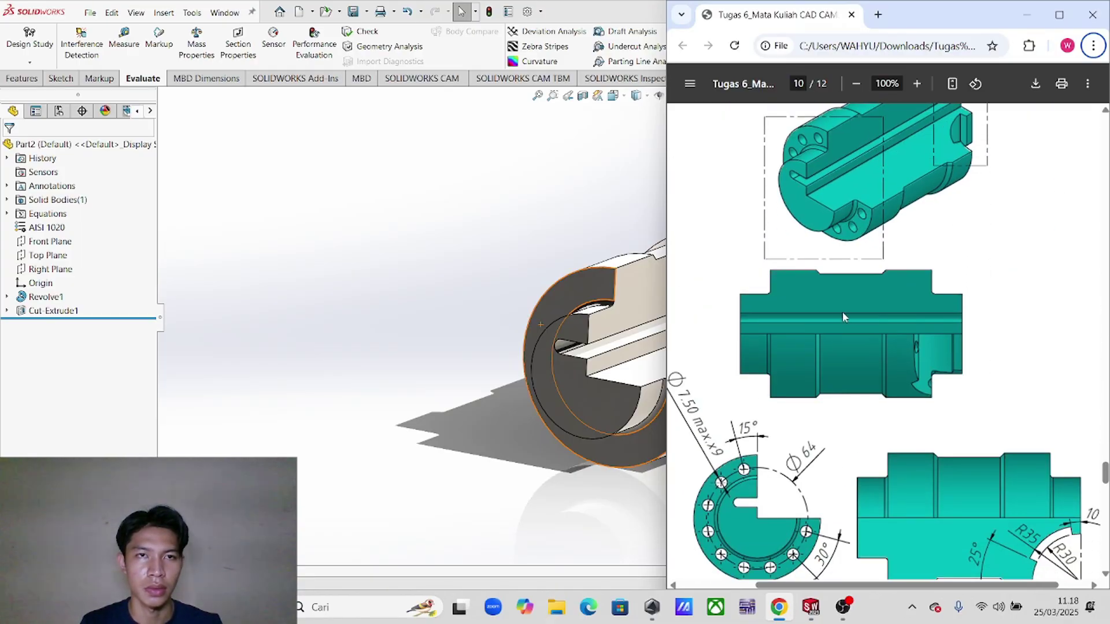
pyautogui.scroll(3, 843, 317)
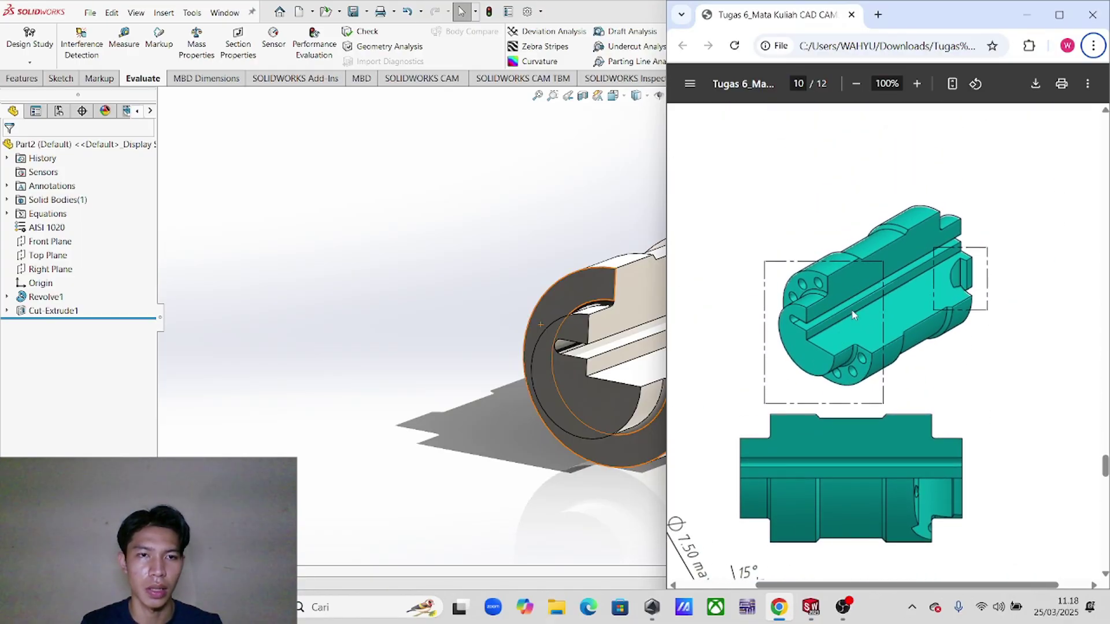
pyautogui.scroll(-3, 853, 314)
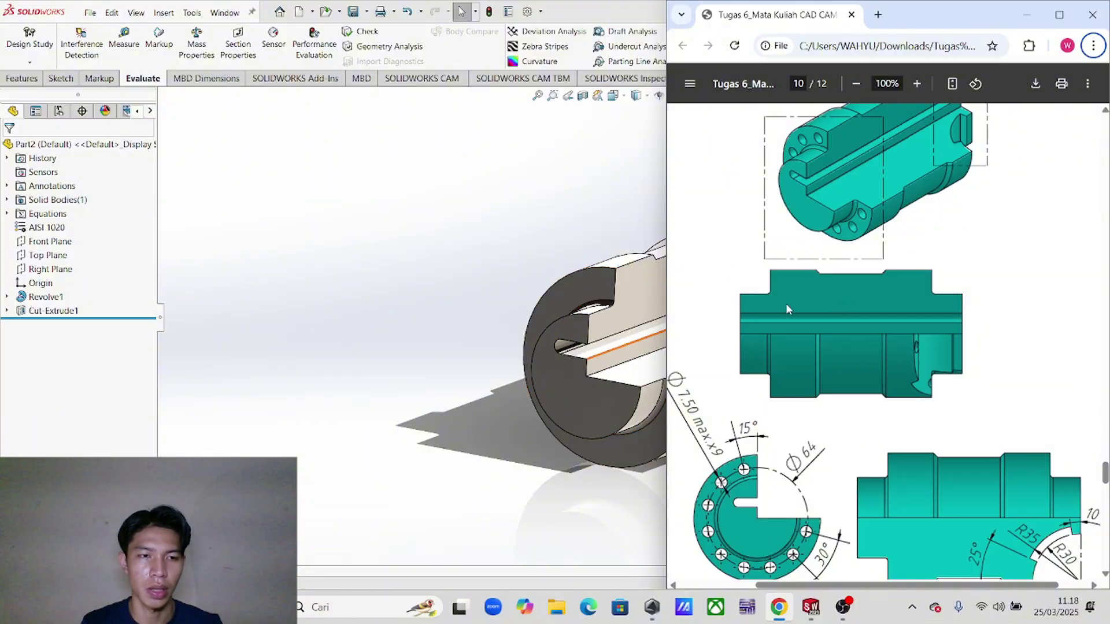
# - Start a new sketch on the flat lower face of the cylinder's quarter cutout, viewed normal to the face
pyautogui.click(422, 295)
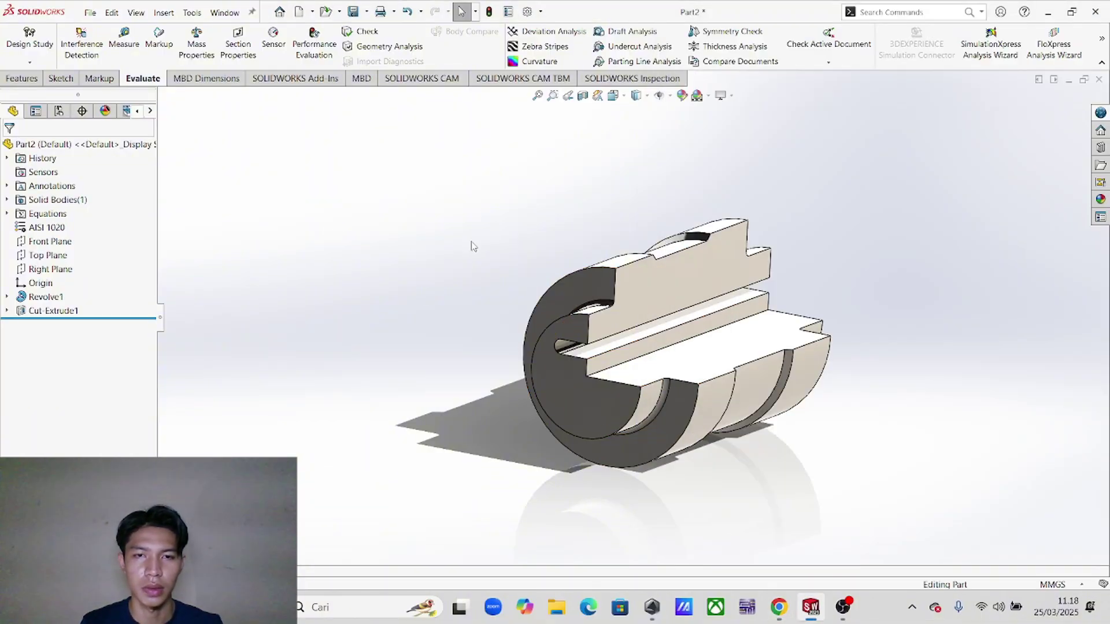
pyautogui.rightClick(662, 292)
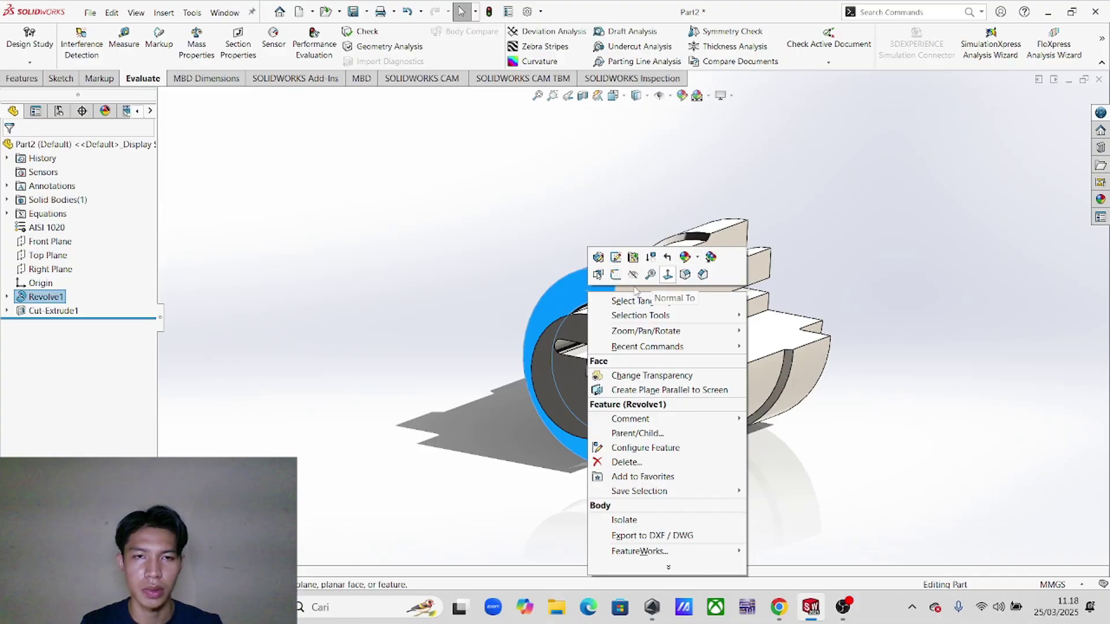
pyautogui.click(787, 227)
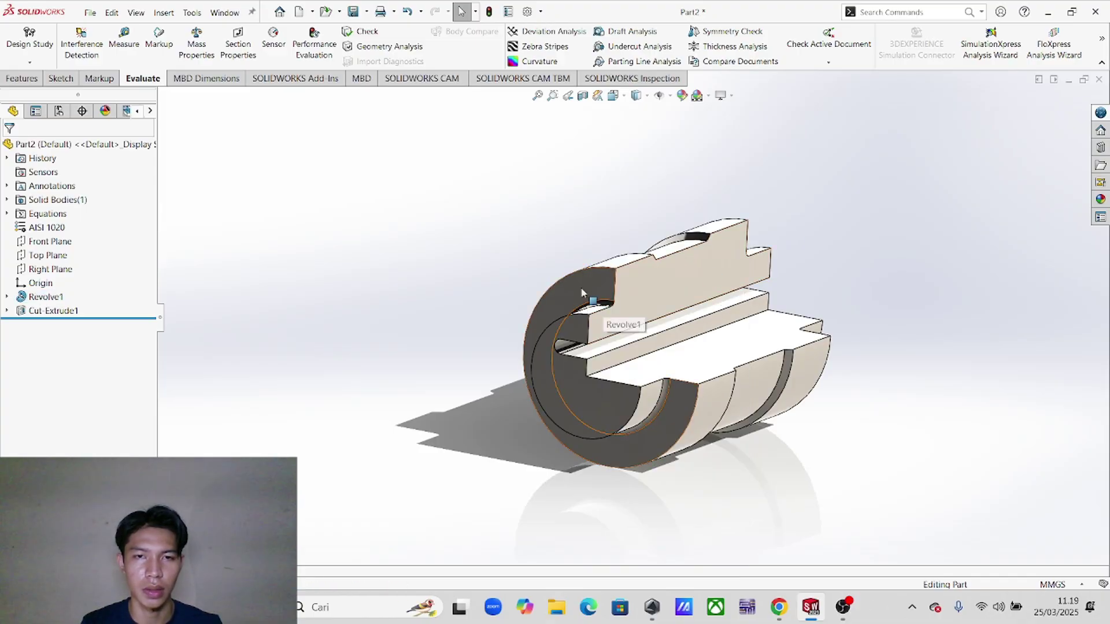
pyautogui.moveTo(587, 289); pyautogui.dragTo(788, 255, button='middle')
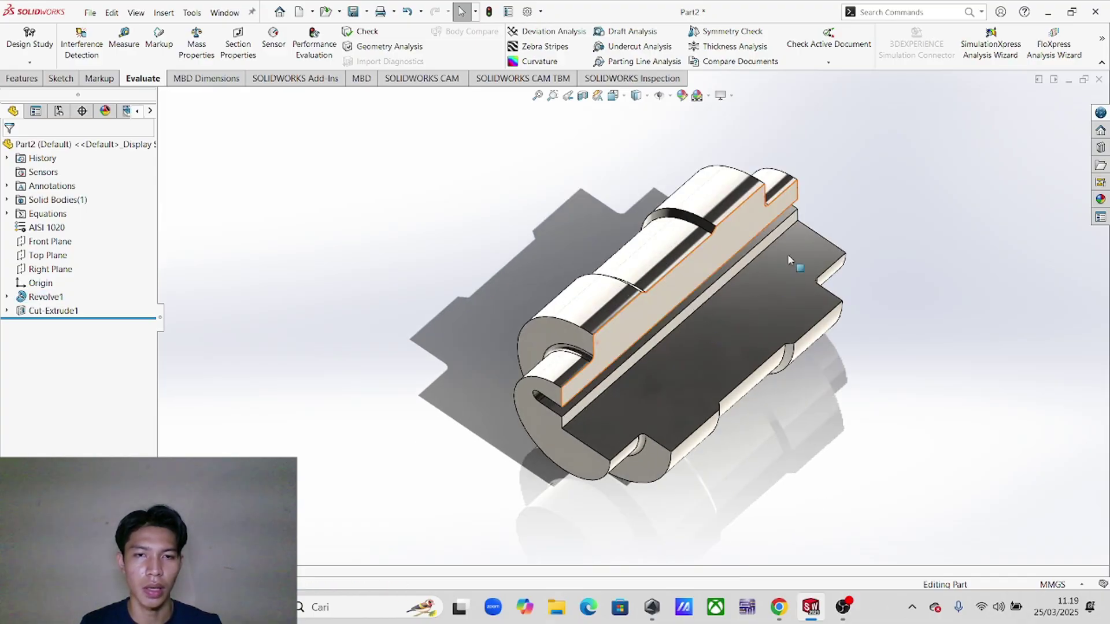
pyautogui.click(795, 269)
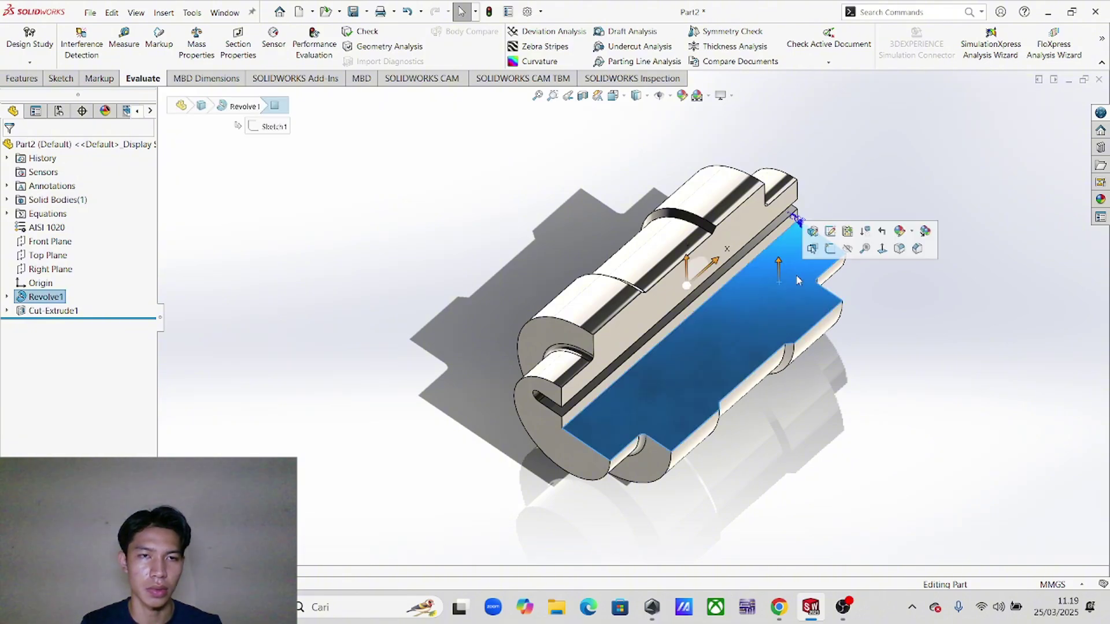
pyautogui.click(829, 254)
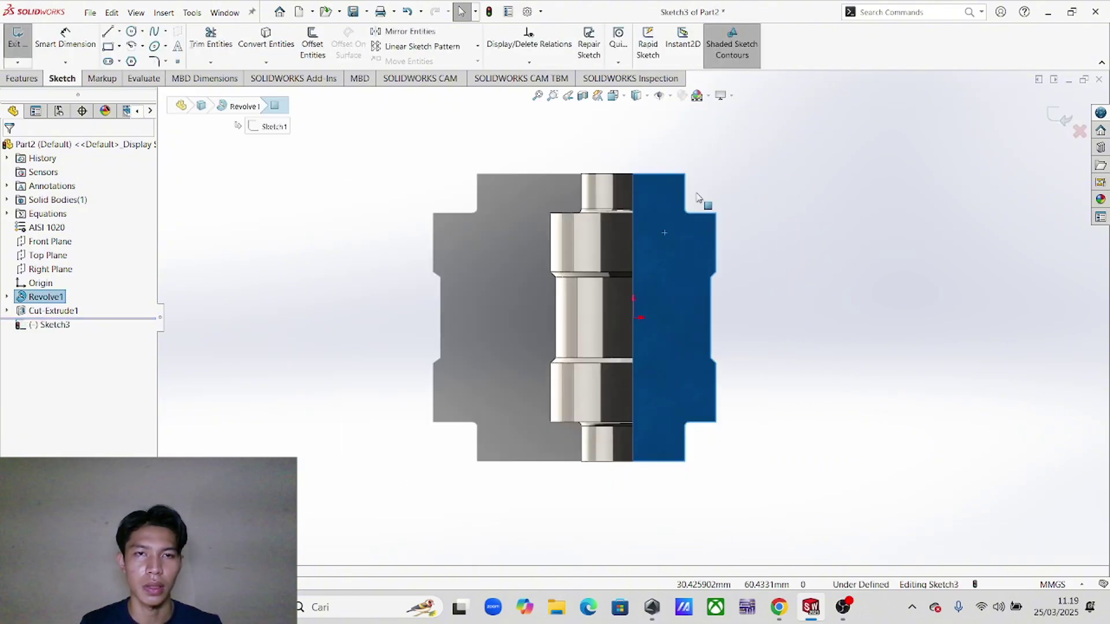
# - Draw a horizontal centerline outward from the outer corner of the end neck, in line with the cylinder's end edge
pyautogui.scroll(-2, 702, 226)
pyautogui.click(771, 198)
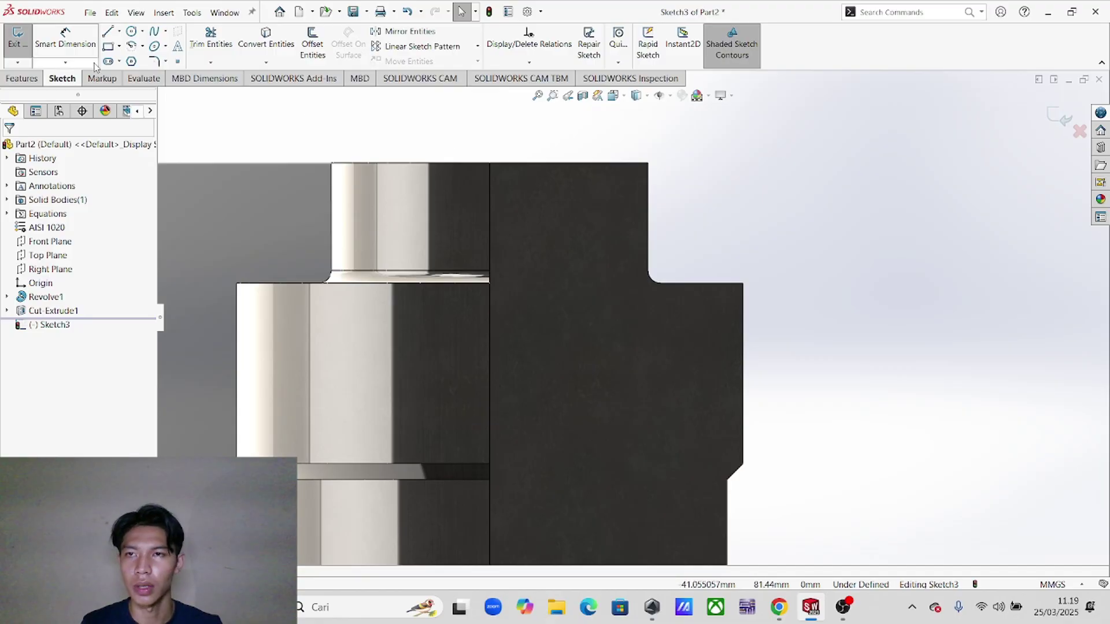
pyautogui.click(120, 32)
pyautogui.click(120, 32)
pyautogui.click(119, 32)
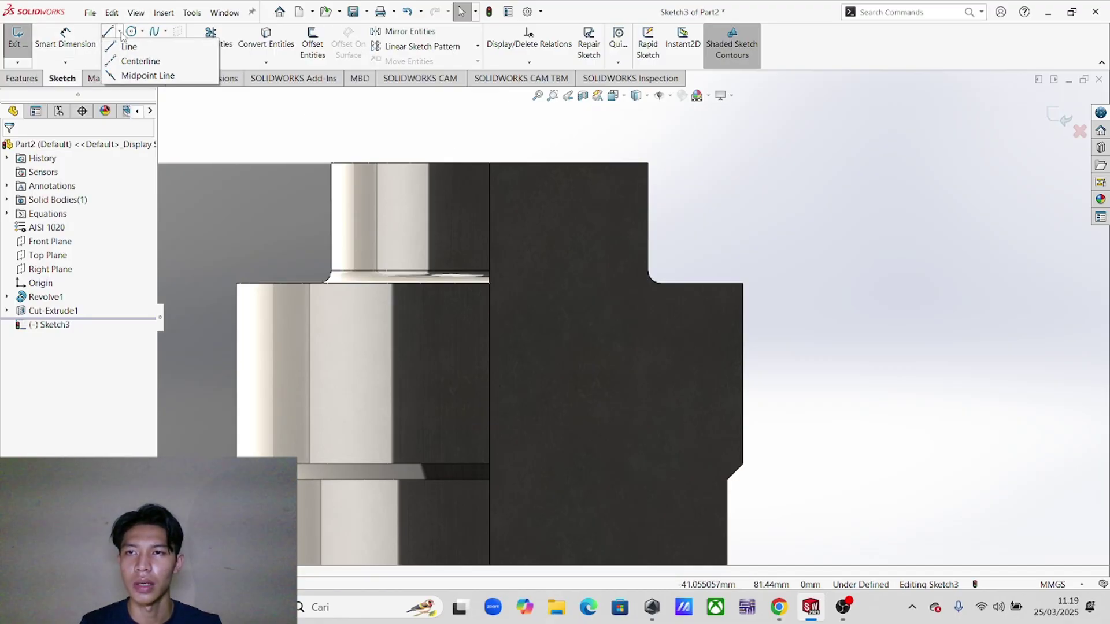
pyautogui.click(139, 62)
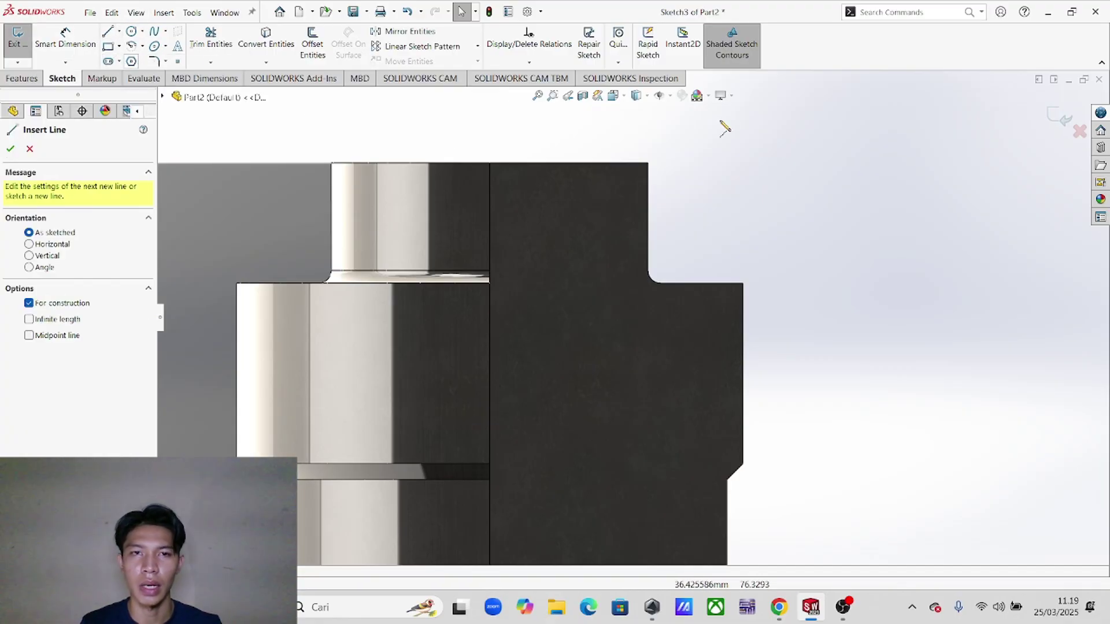
pyautogui.click(648, 162)
pyautogui.click(894, 164)
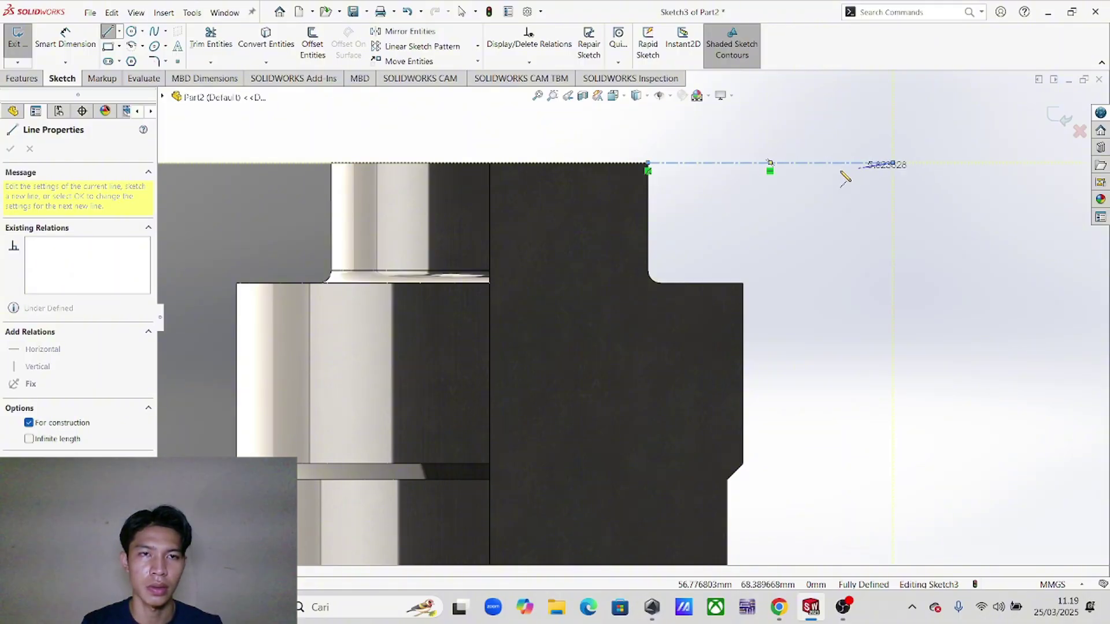
pyautogui.rightClick(778, 196)
pyautogui.click(821, 224)
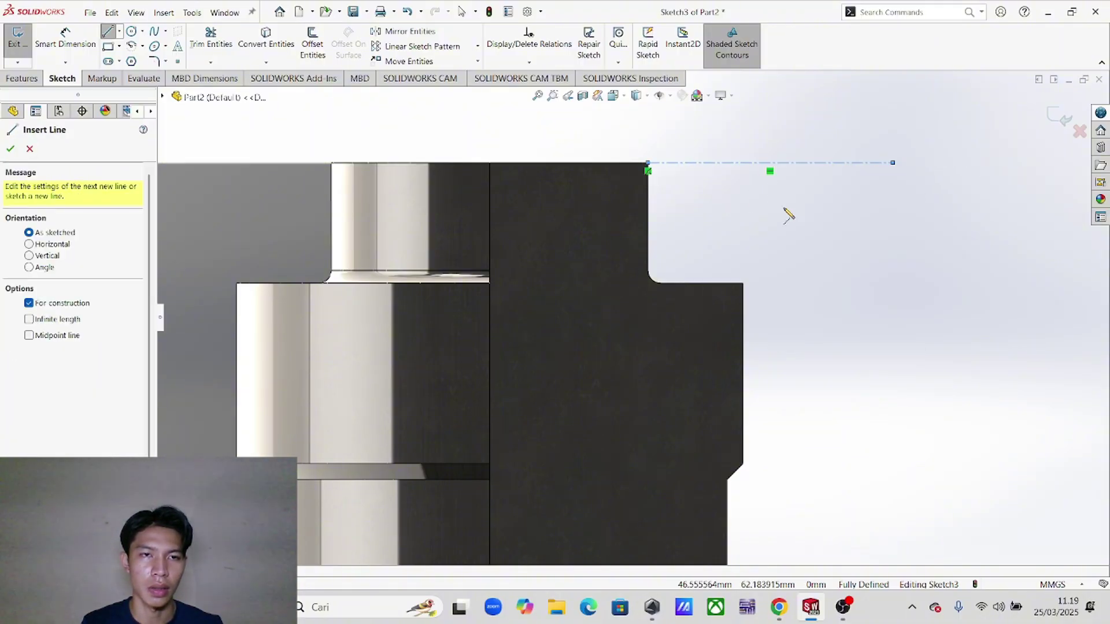
pyautogui.click(749, 289)
pyautogui.press('Escape')
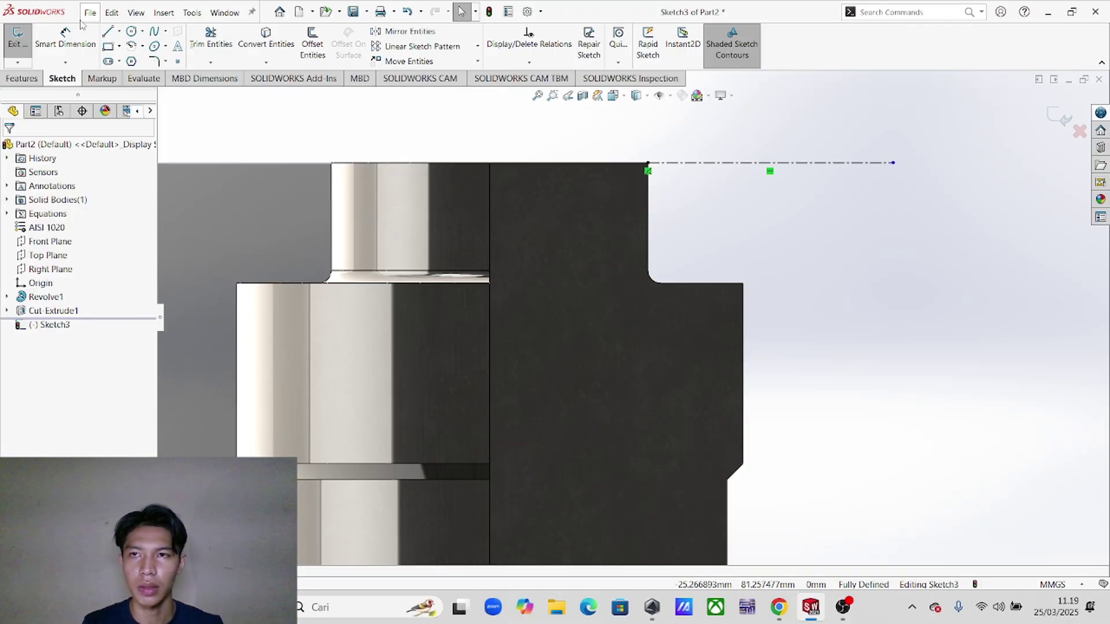
# - Draw a vertical centerline from the outer corner of the large-diameter shoulder to the horizontal centerline
pyautogui.click(119, 31)
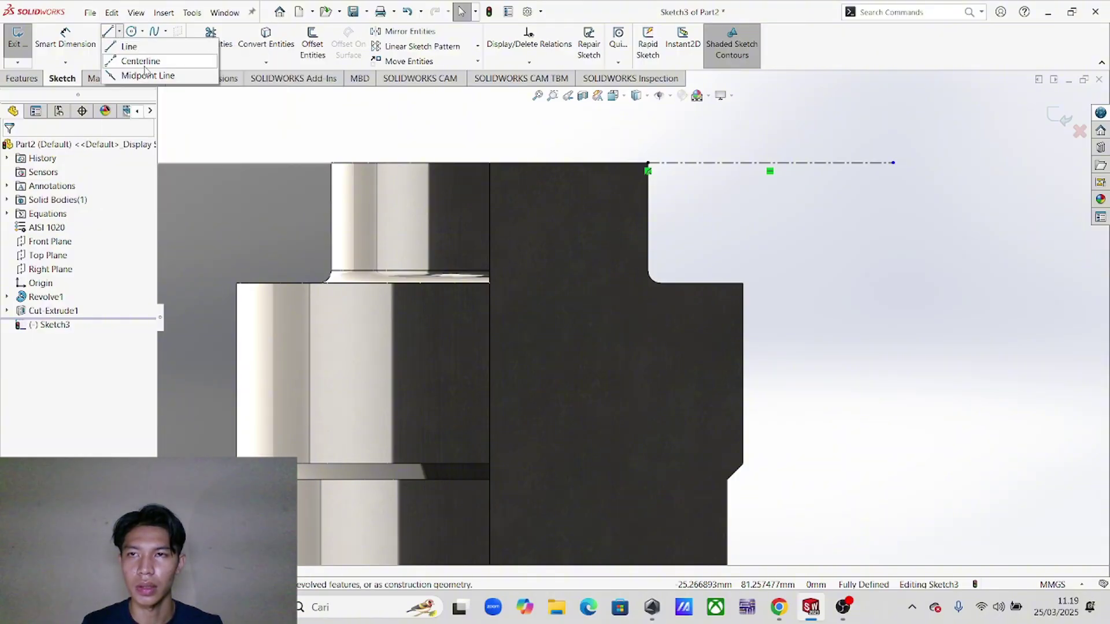
pyautogui.click(135, 54)
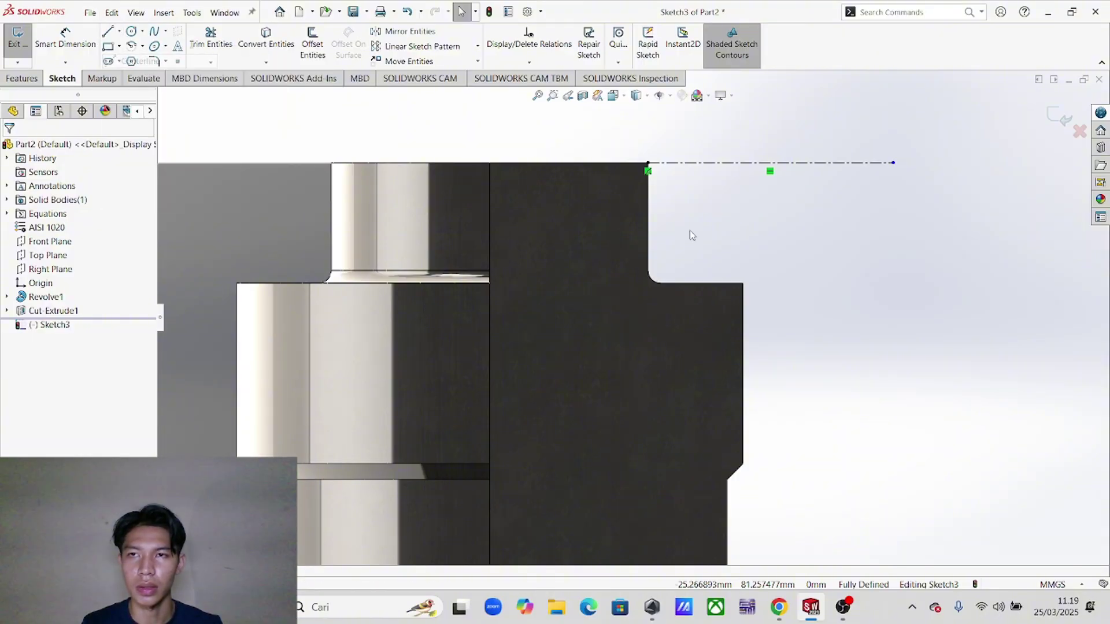
pyautogui.click(743, 283)
pyautogui.click(744, 163)
pyautogui.rightClick(744, 164)
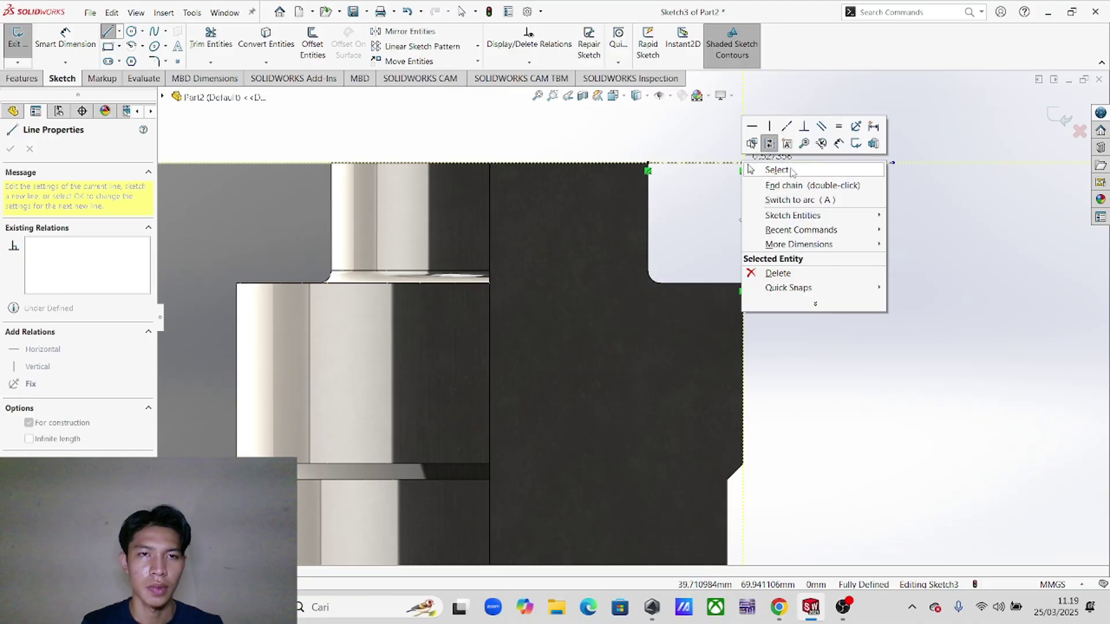
pyautogui.click(769, 166)
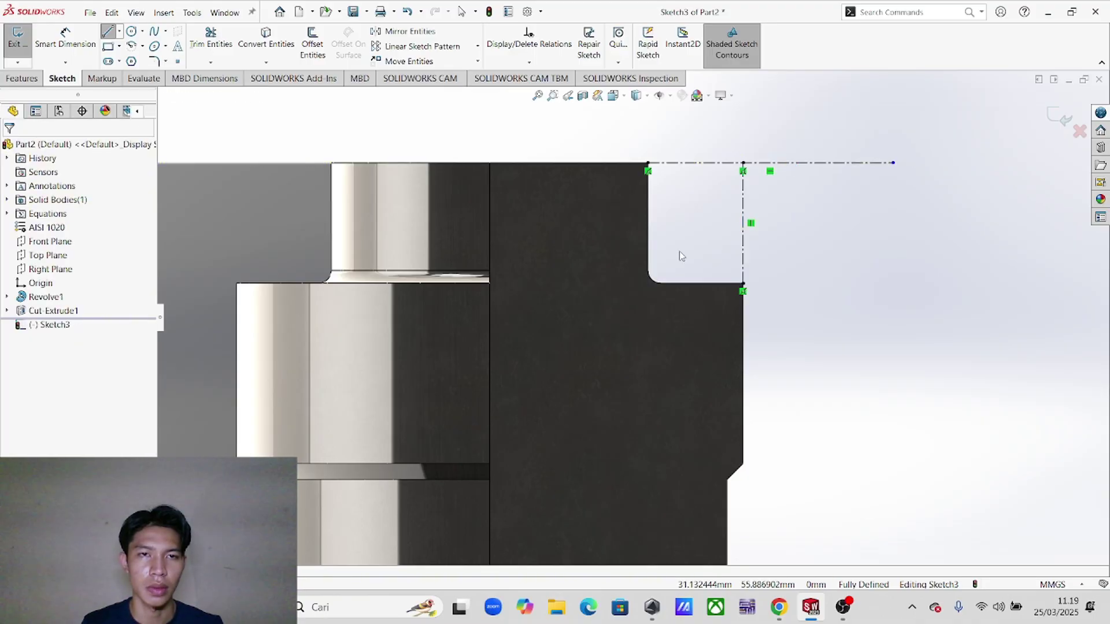
# - Sketch two concentric circles about 57 mm and 68 mm in diameter, centred where the two centerlines meet
pyautogui.click(131, 31)
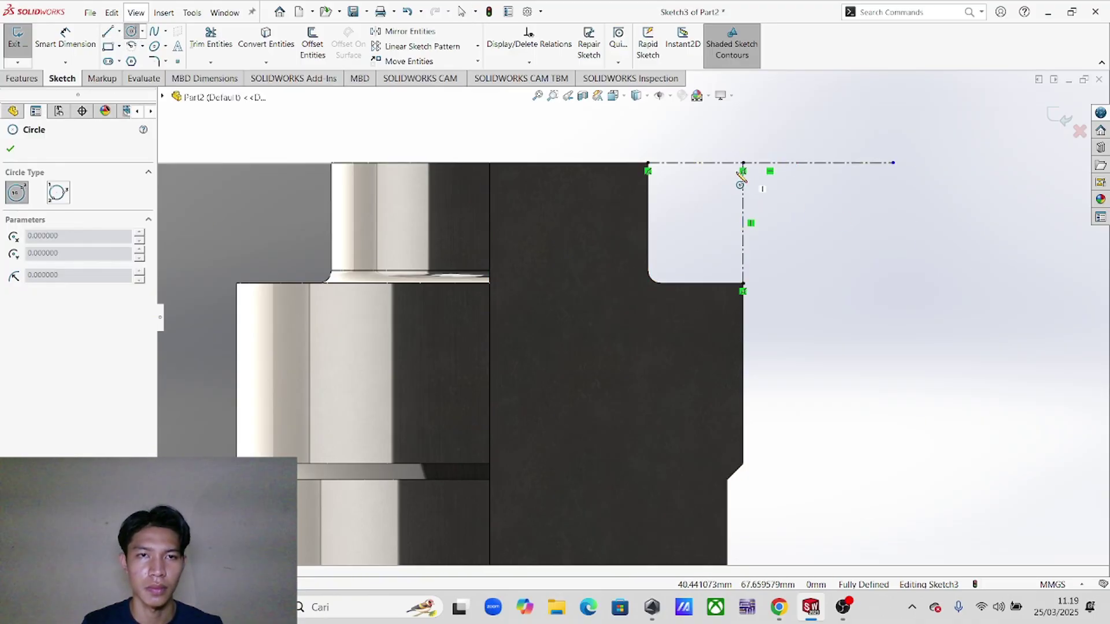
pyautogui.click(744, 164)
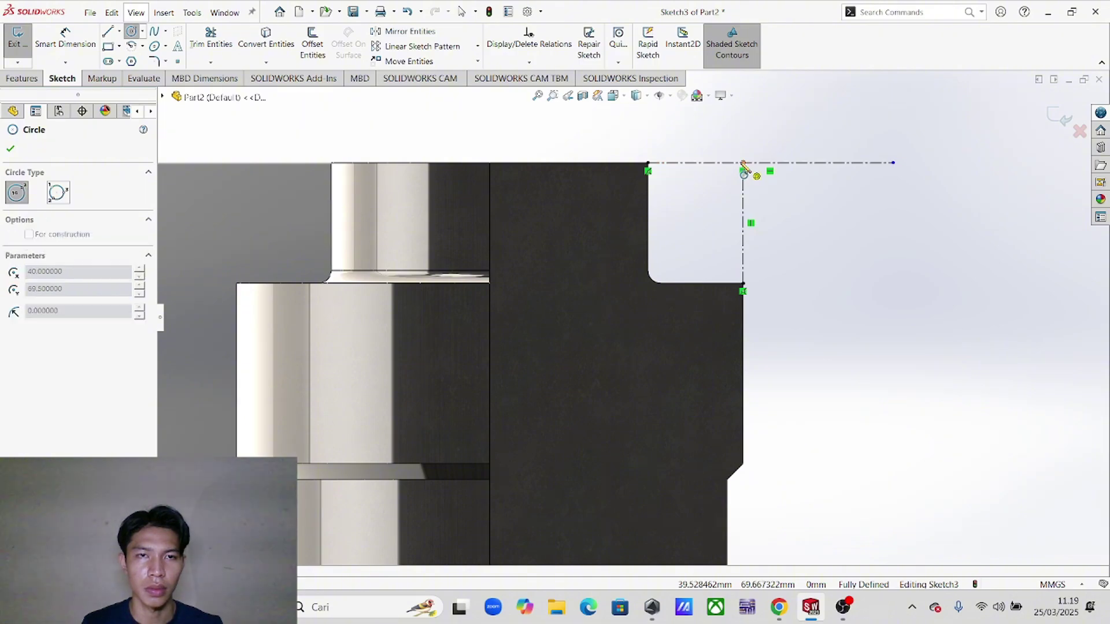
pyautogui.click(624, 302)
pyautogui.click(744, 164)
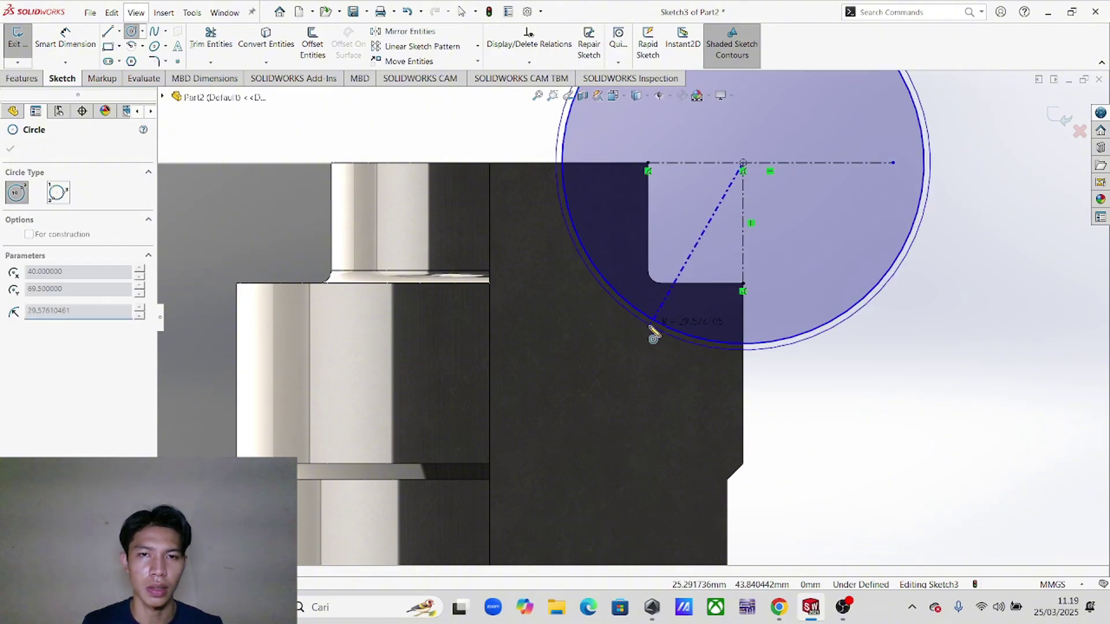
# - Check the arc radii in the problem 9 drawing and dimension the inner circle with a 60 mm diameter
pyautogui.hotkey('alt', 'Tab')
pyautogui.scroll(-5, 935, 334)
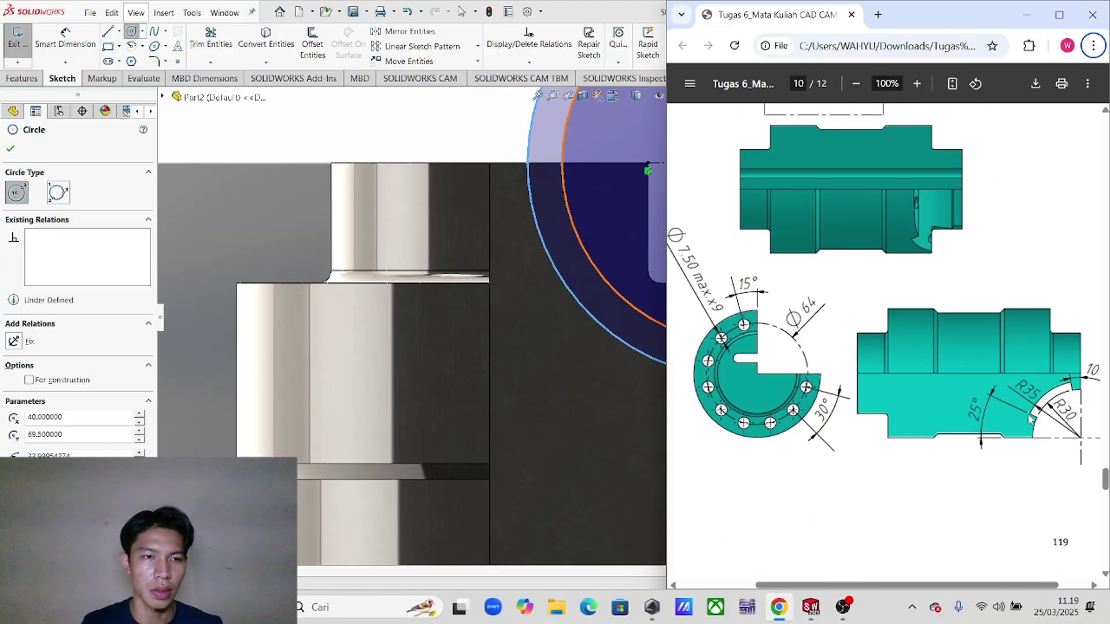
pyautogui.hotkey('alt', 'Tab')
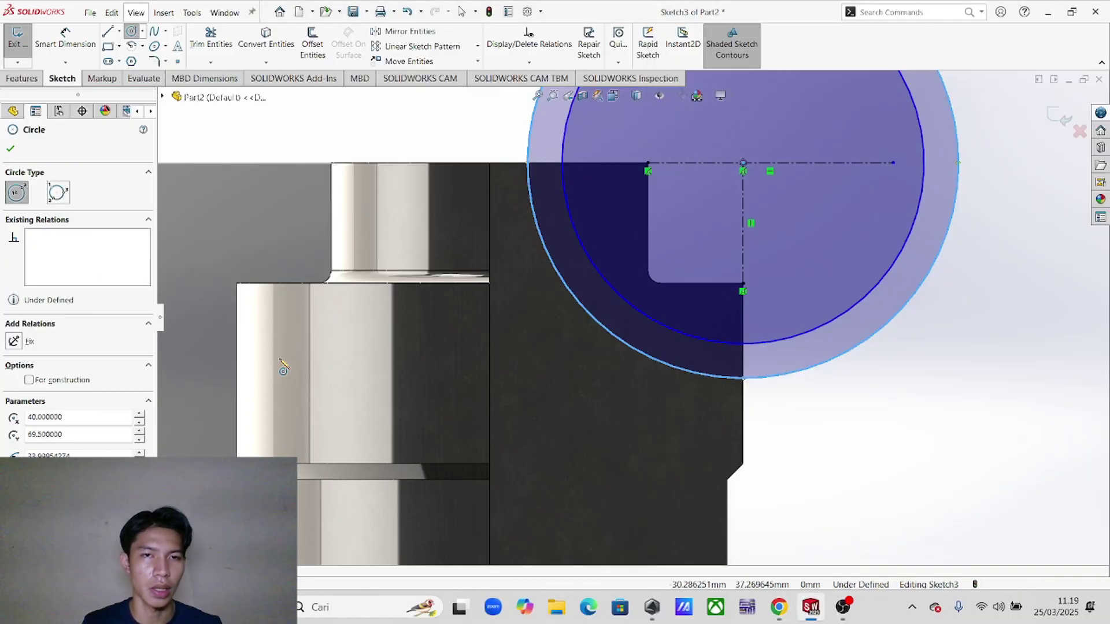
pyautogui.click(65, 37)
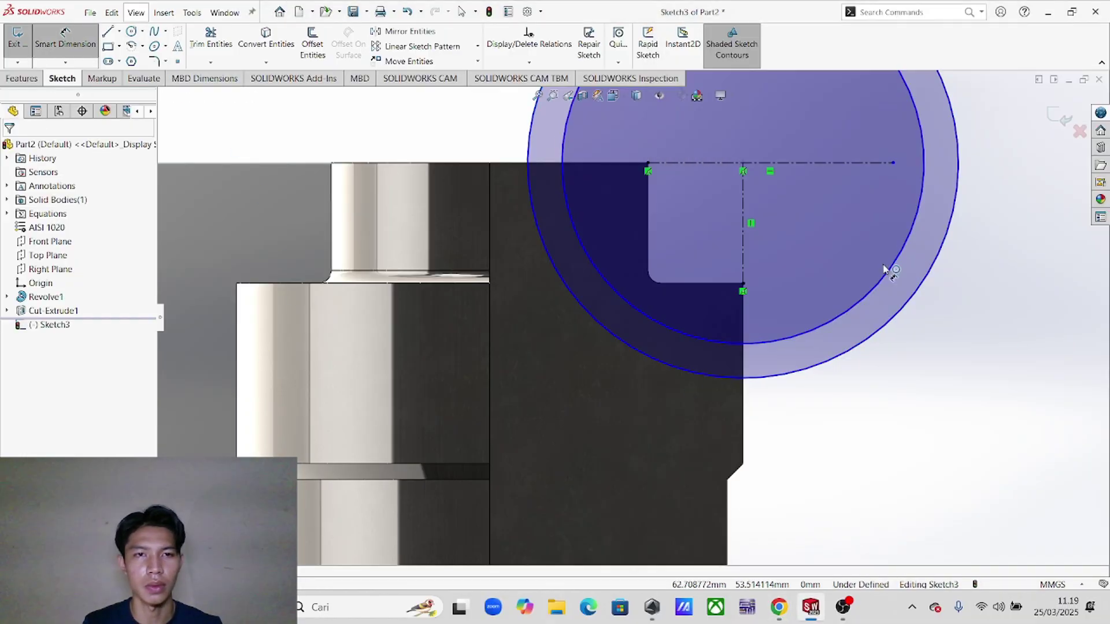
pyautogui.click(853, 309)
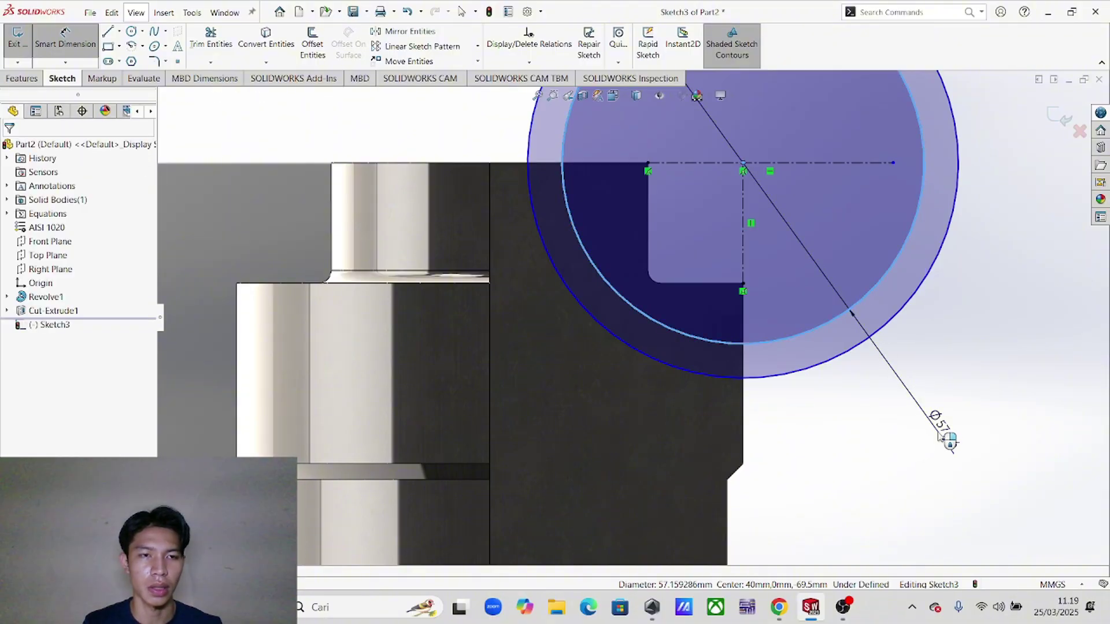
pyautogui.click(940, 431)
pyautogui.write('60')
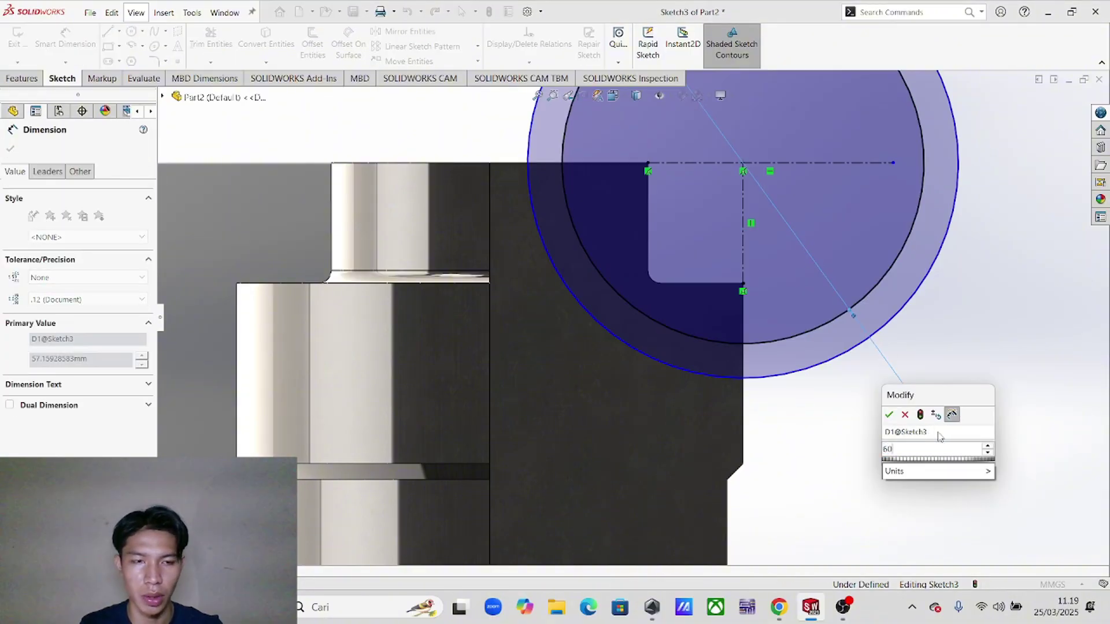
pyautogui.press('Return')
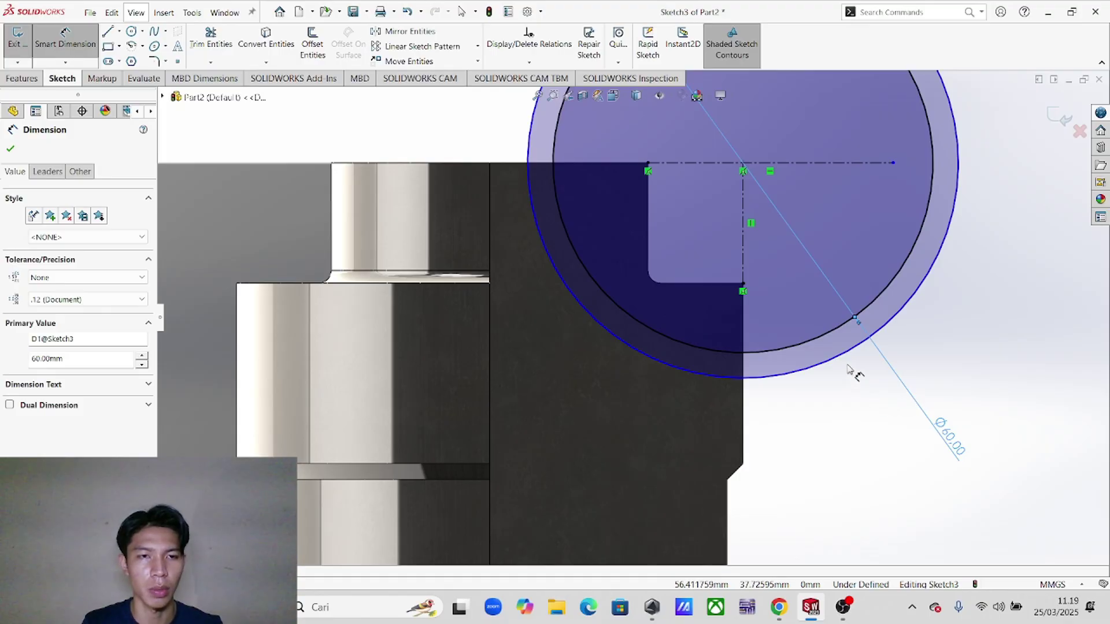
# - Dimension the outer concentric circle with a 70 mm diameter and finish dimensioning
pyautogui.click(847, 361)
pyautogui.click(875, 468)
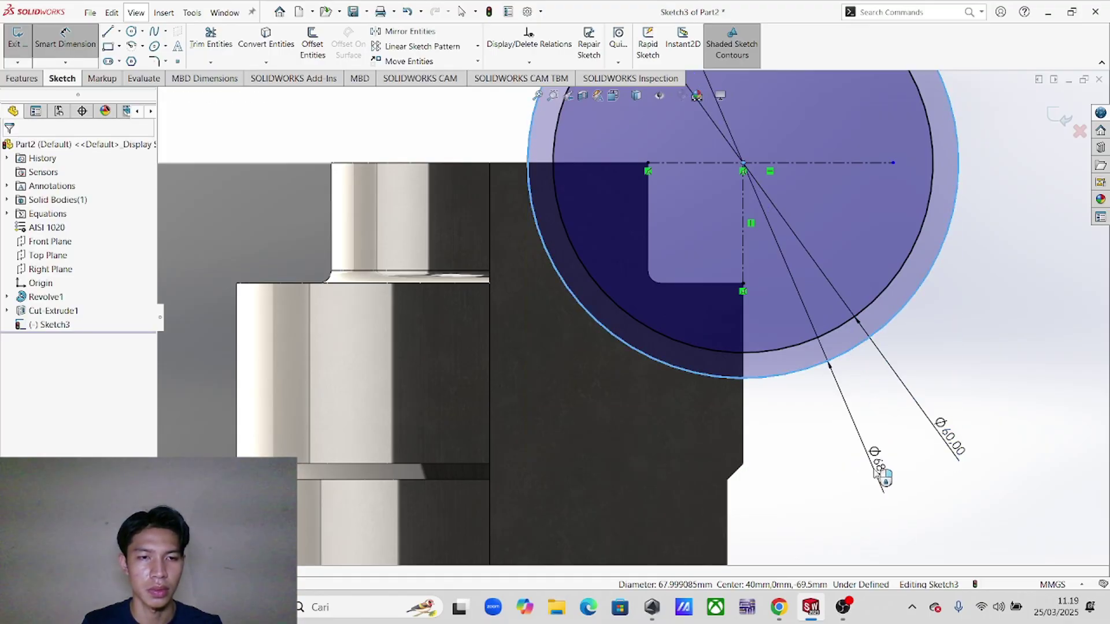
pyautogui.write('70')
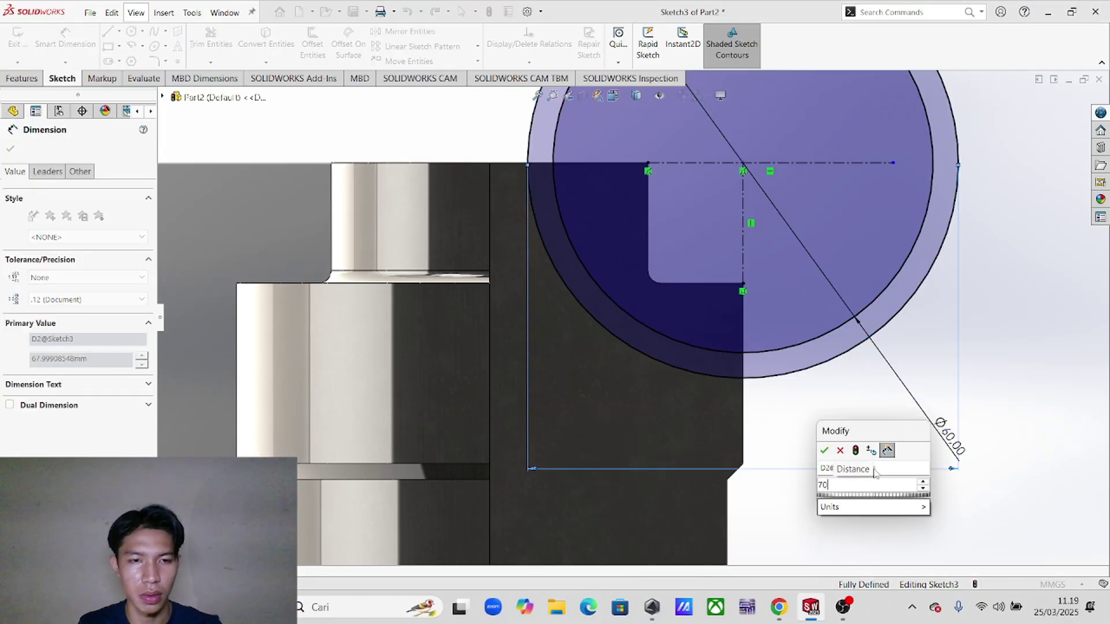
pyautogui.press('Return')
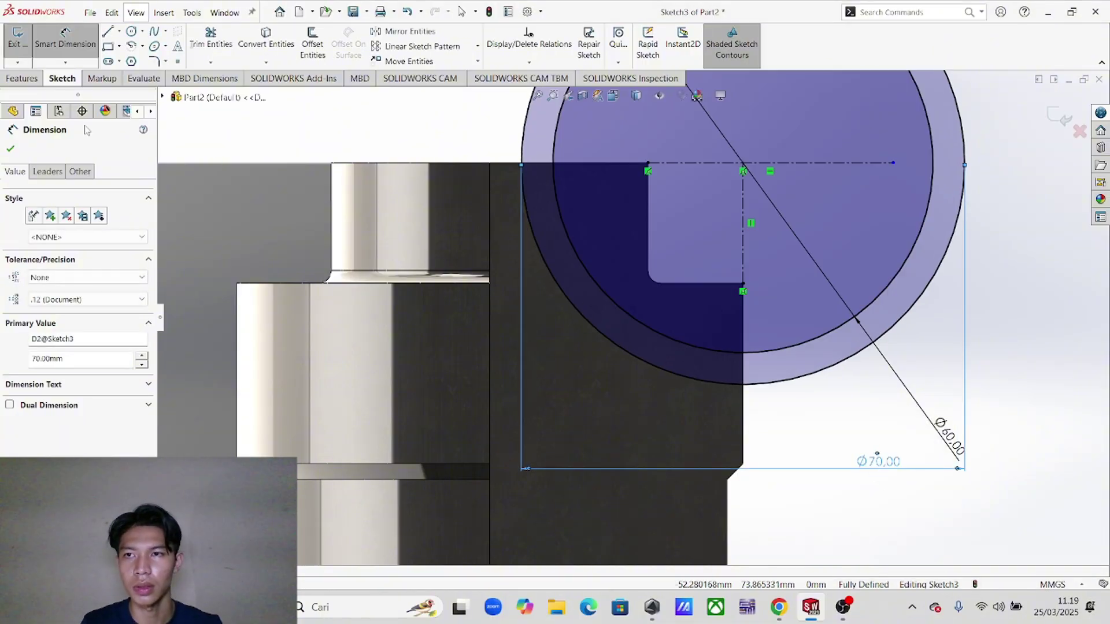
pyautogui.click(14, 150)
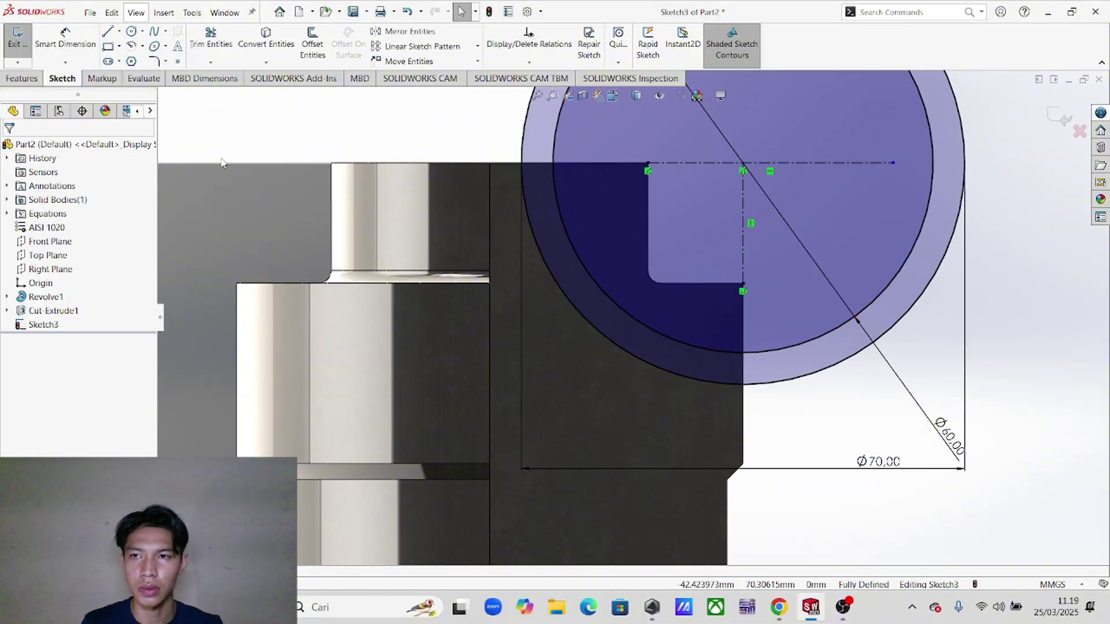
# - Check the cut angles in the problem 9 drawing and sketch two lines from the circles' centre to the outer circle, one shallow and one steep
pyautogui.hotkey('alt', 'Tab')
pyautogui.scroll(1, 1082, 305)
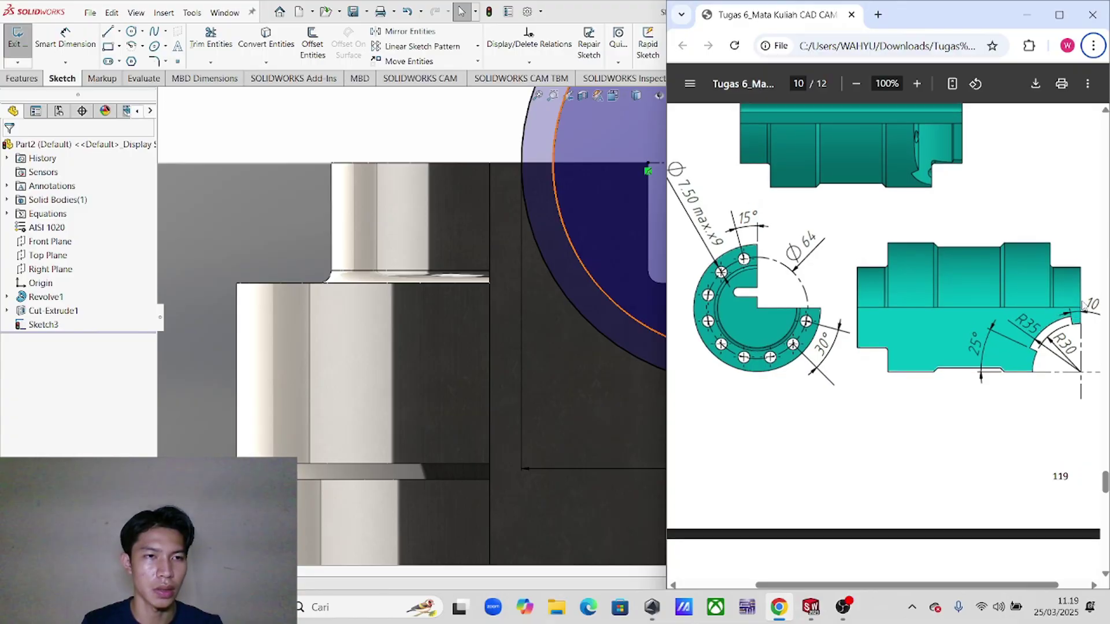
pyautogui.hotkey('alt', 'Tab')
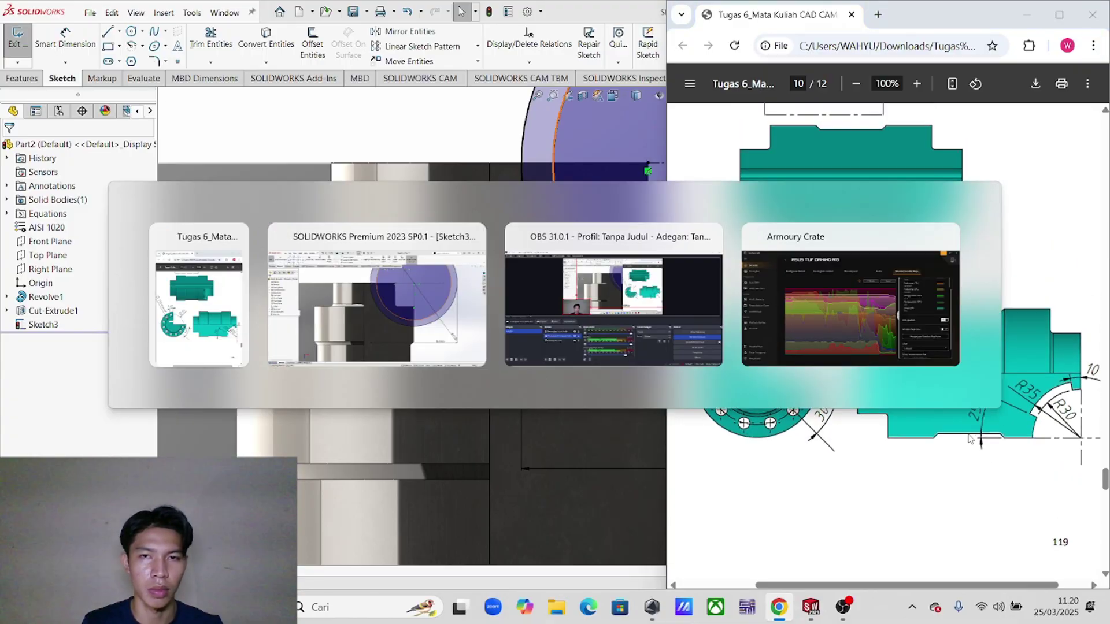
pyautogui.click(108, 31)
pyautogui.click(743, 170)
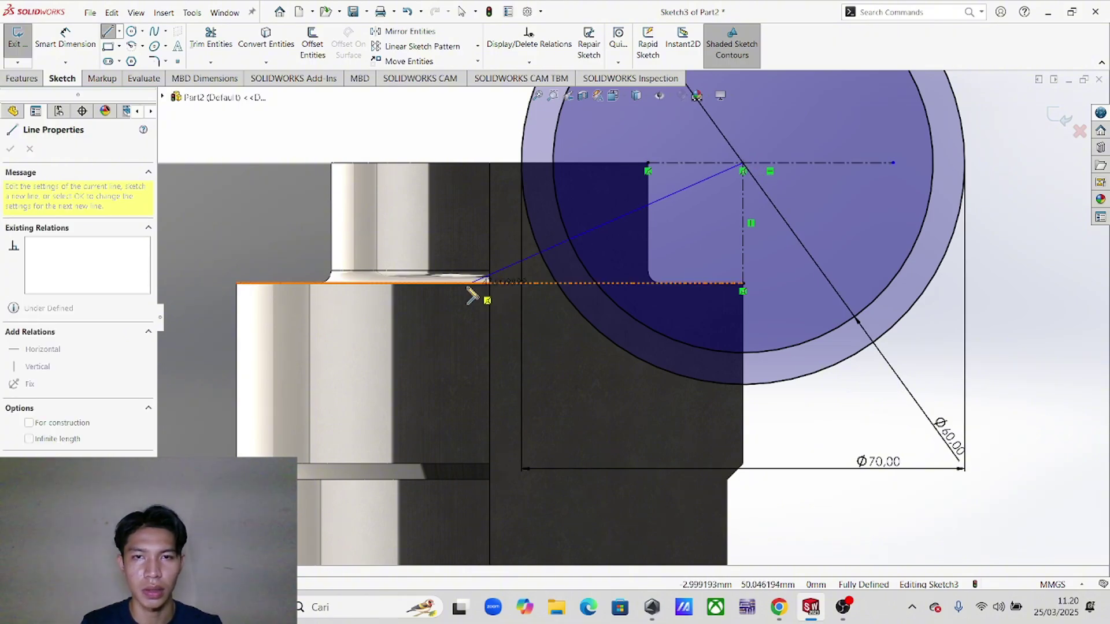
pyautogui.click(541, 253)
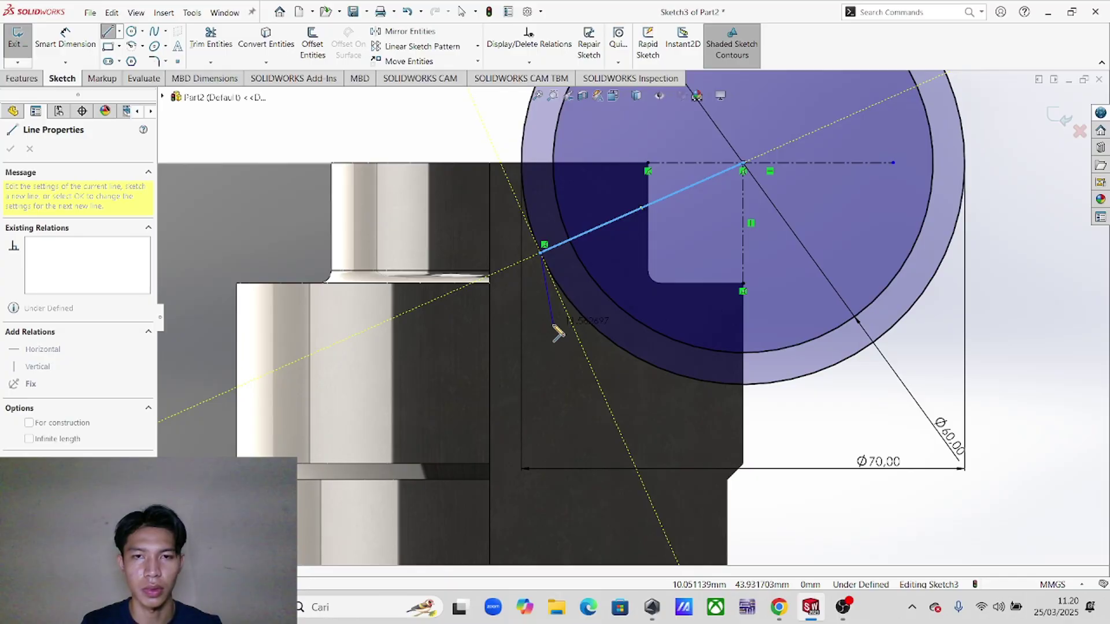
pyautogui.press('Escape')
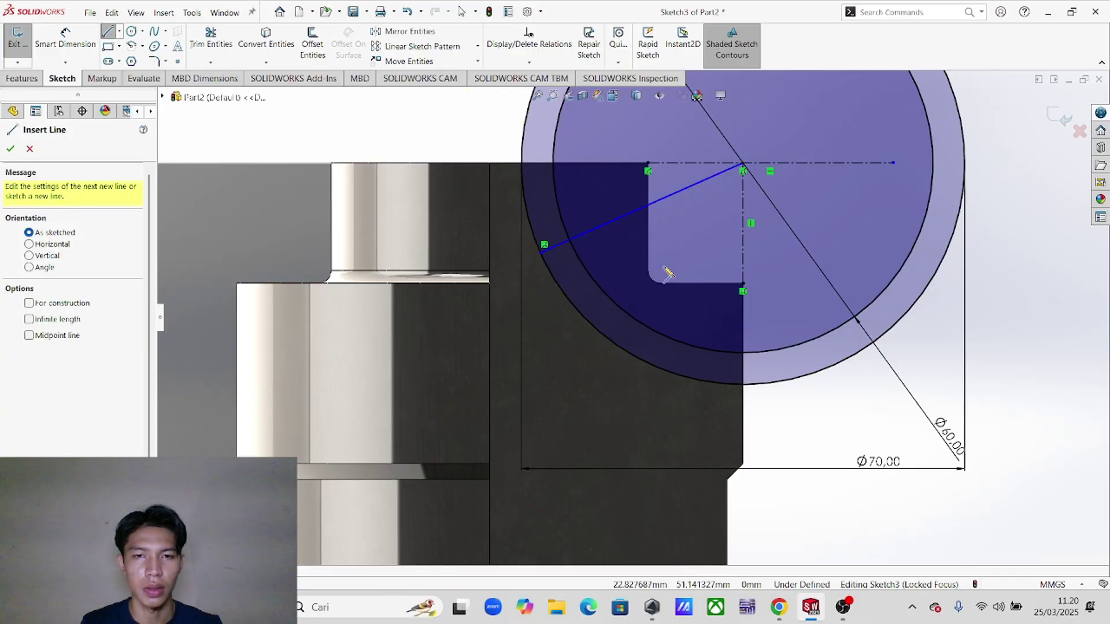
pyautogui.click(743, 163)
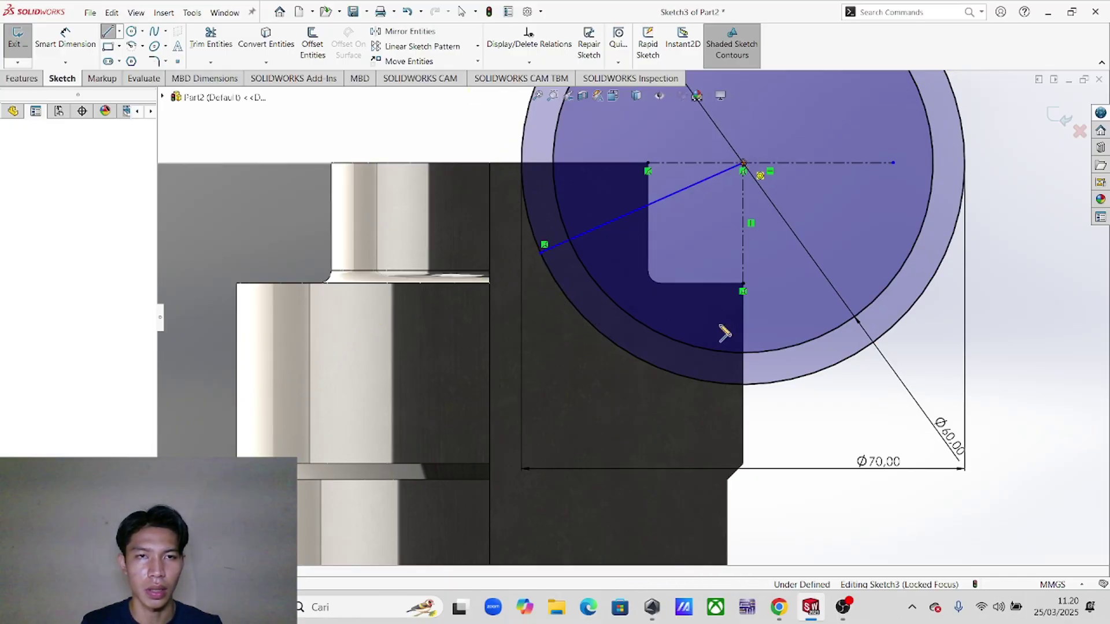
pyautogui.click(698, 385)
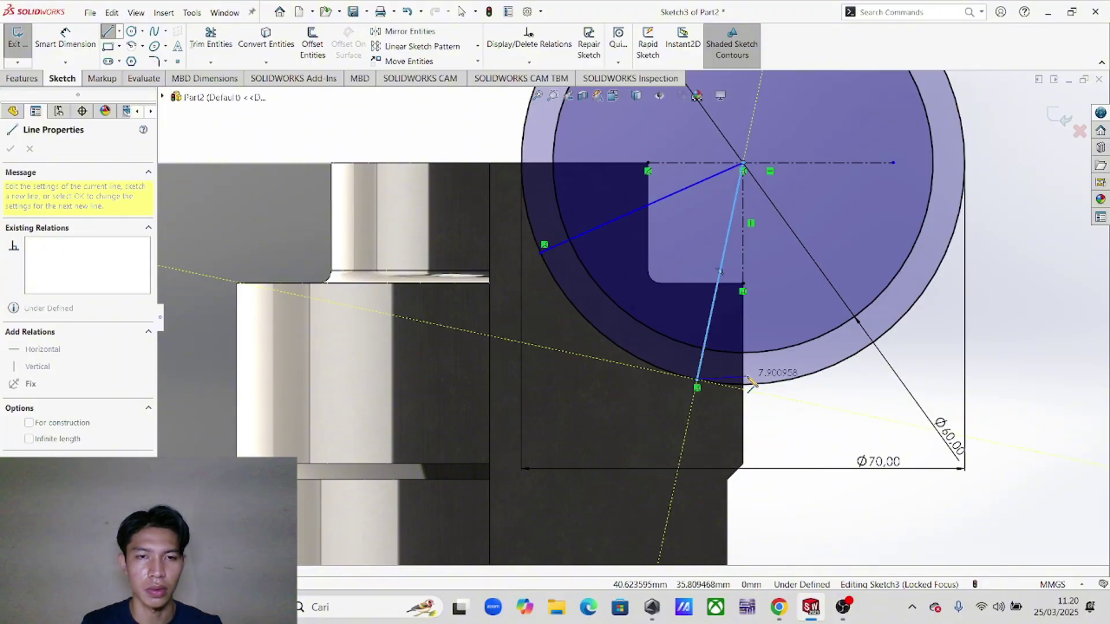
pyautogui.rightClick(755, 347)
pyautogui.click(778, 366)
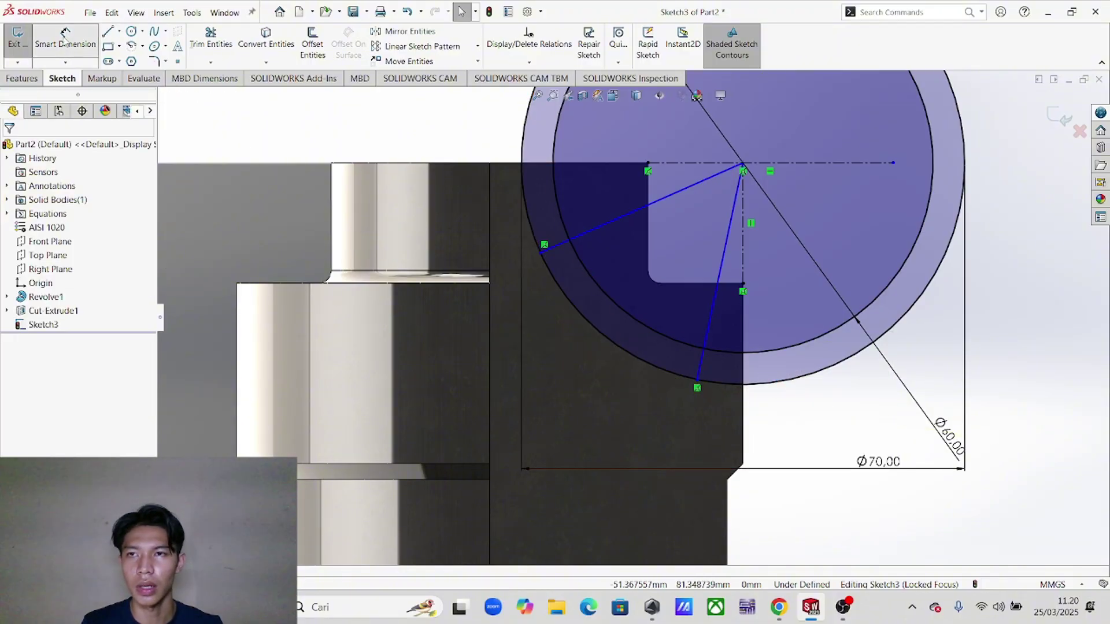
# - Dimension the angle between the shallow line and the horizontal axis edge as 10°, checking the value in the drawing
pyautogui.click(575, 238)
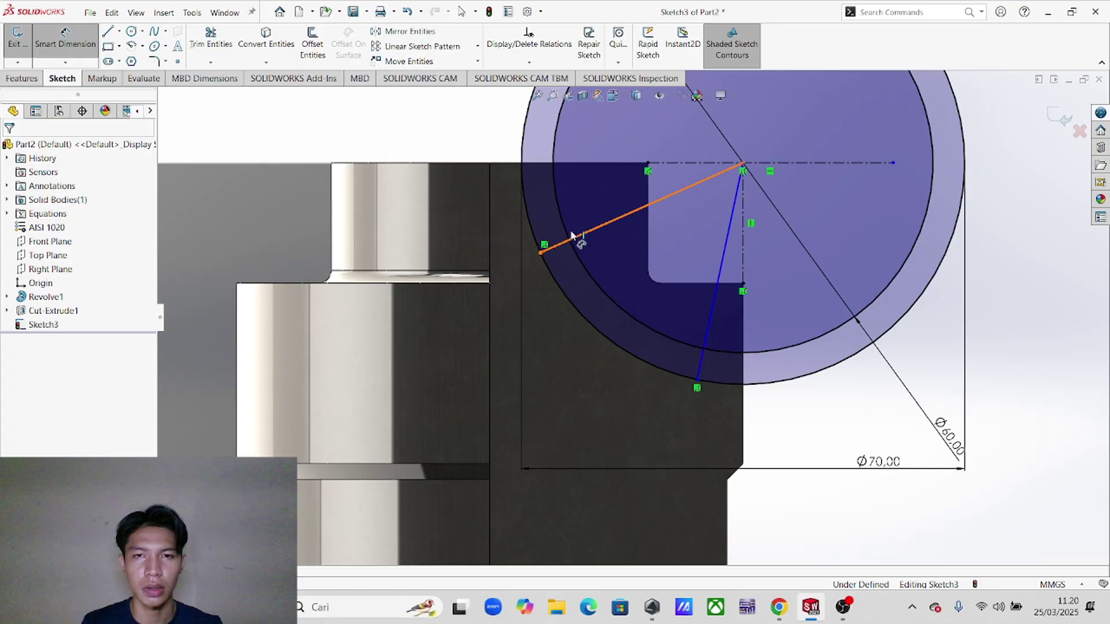
pyautogui.click(500, 168)
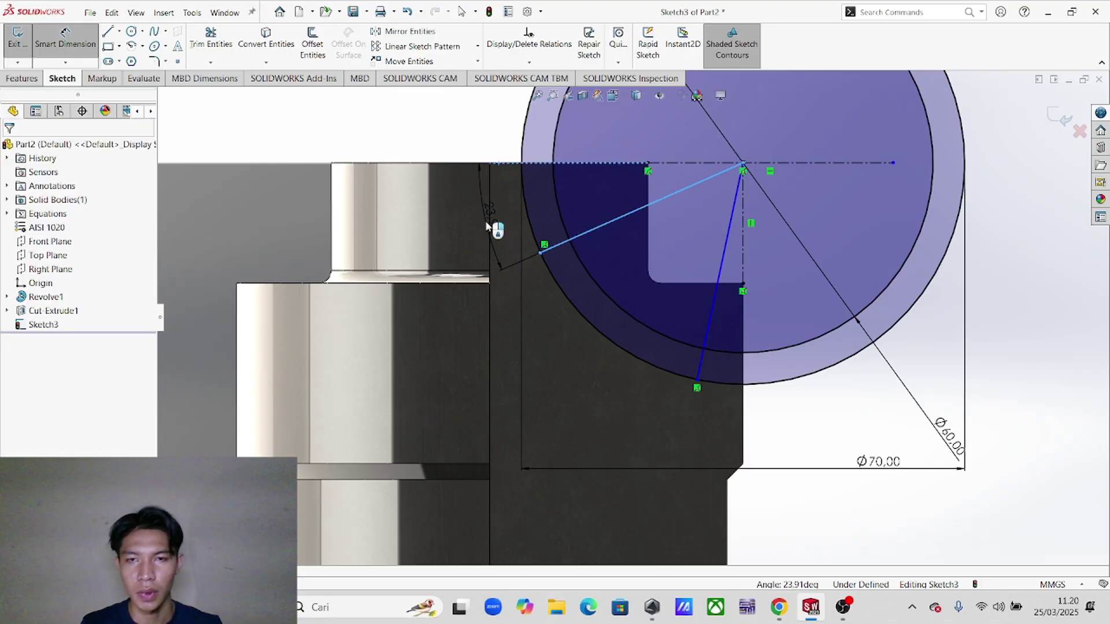
pyautogui.click(490, 227)
pyautogui.hotkey('alt', 'Tab')
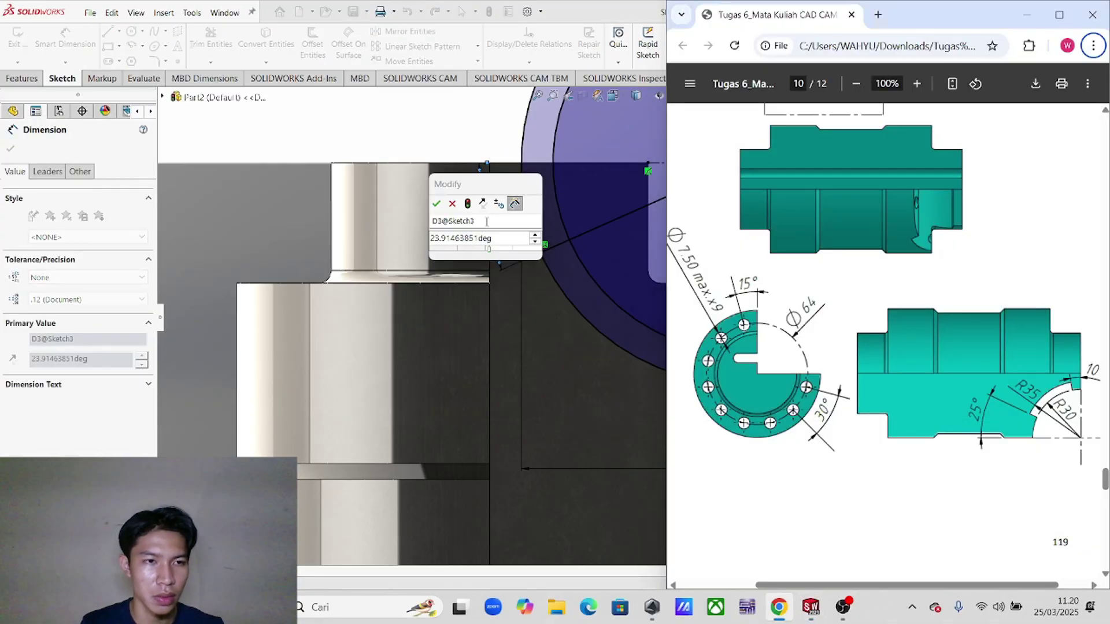
pyautogui.hotkey('alt', 'Tab')
pyautogui.write('10')
pyautogui.press('Return')
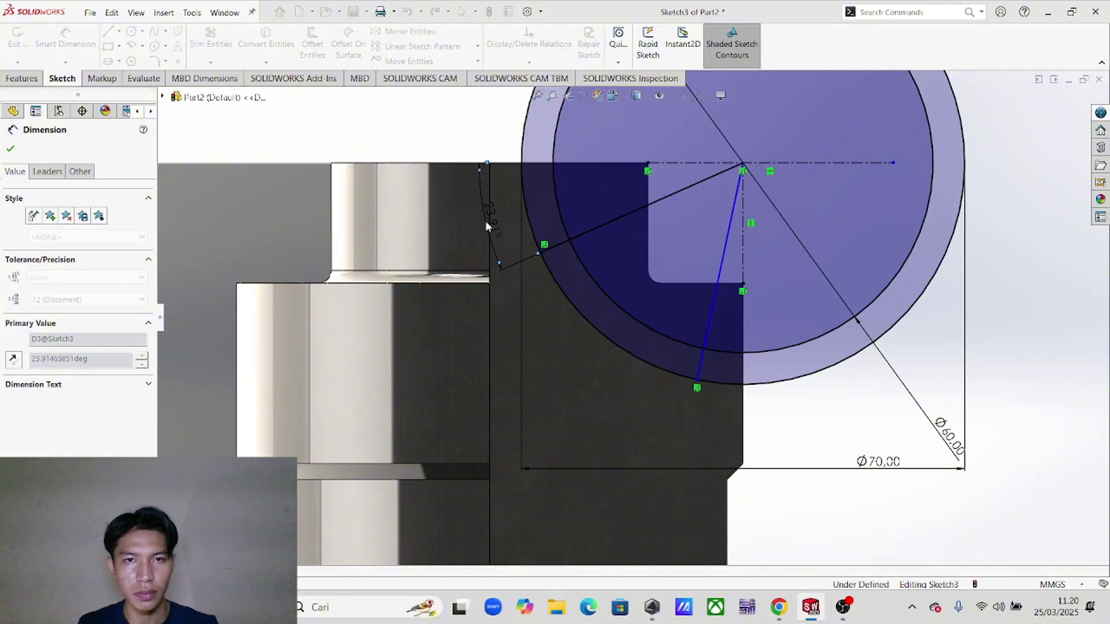
# - Dimension the angle between the steep line and the part's vertical outer edge as 25° and finish dimensioning
pyautogui.click(718, 312)
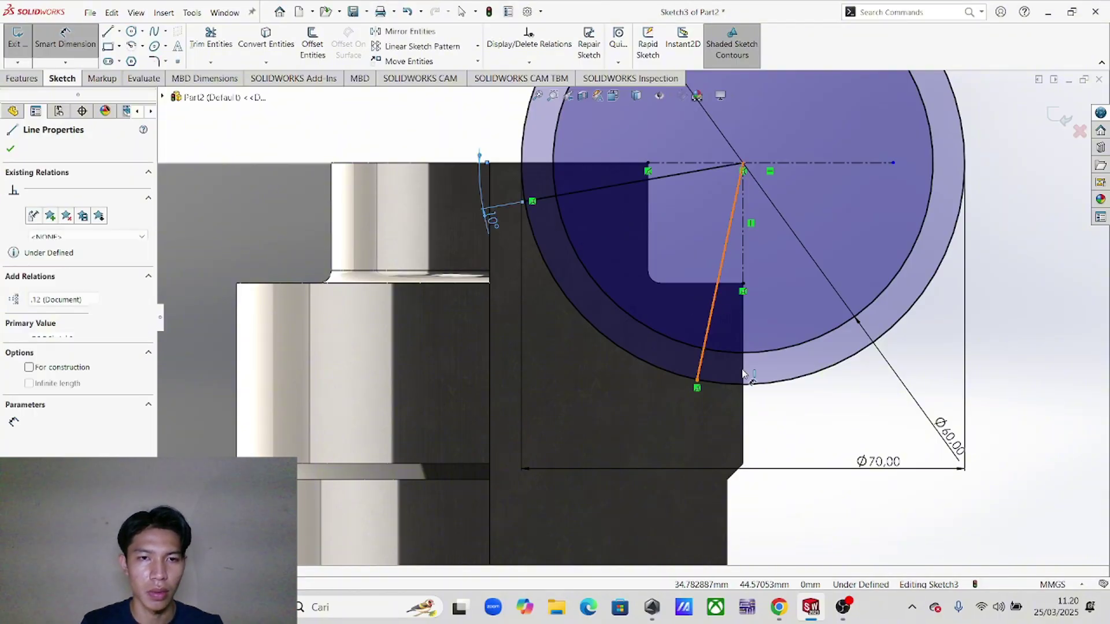
pyautogui.click(743, 422)
pyautogui.click(715, 434)
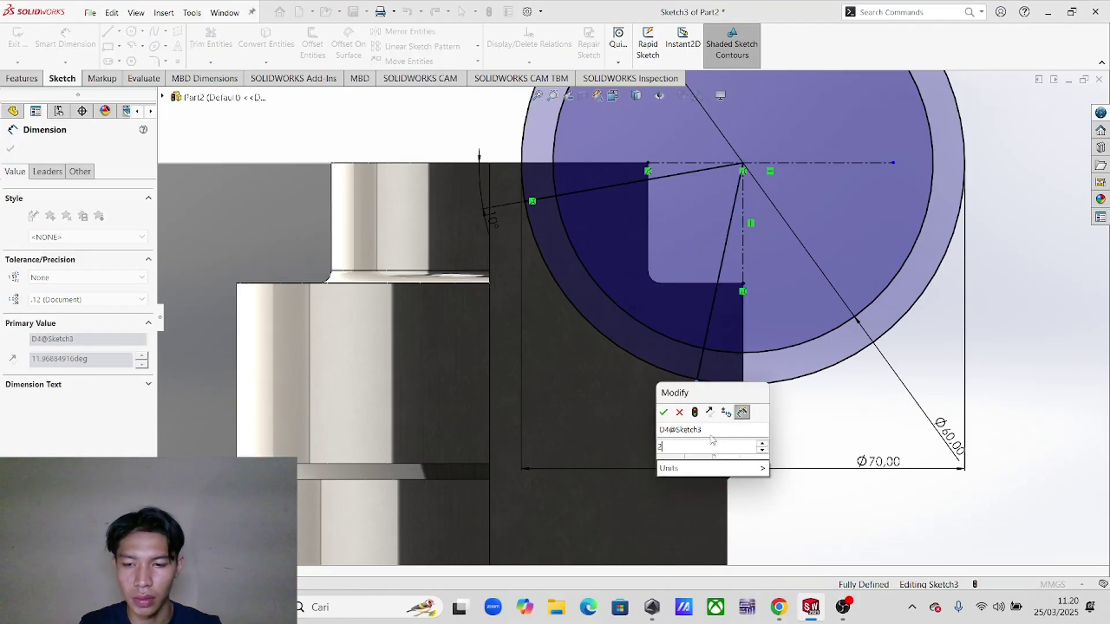
pyautogui.press('Return')
pyautogui.write('25')
pyautogui.press('Return')
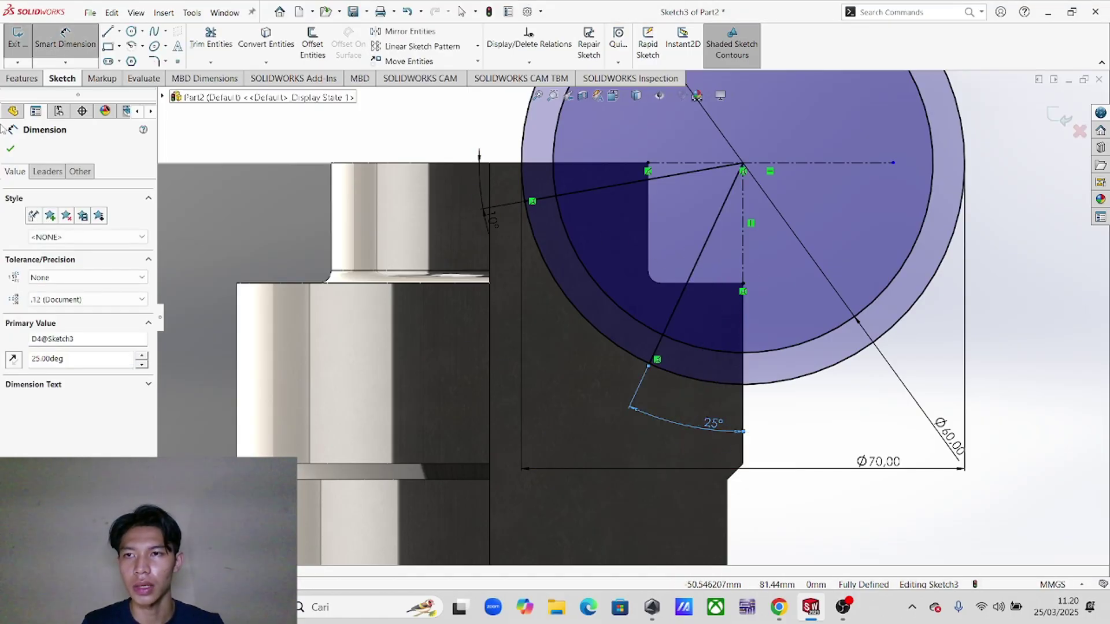
pyautogui.click(9, 149)
# - Cut-extrude Through All using the ring segment between the two angled lines and the three inner-circle regions overlapping the part
pyautogui.click(39, 78)
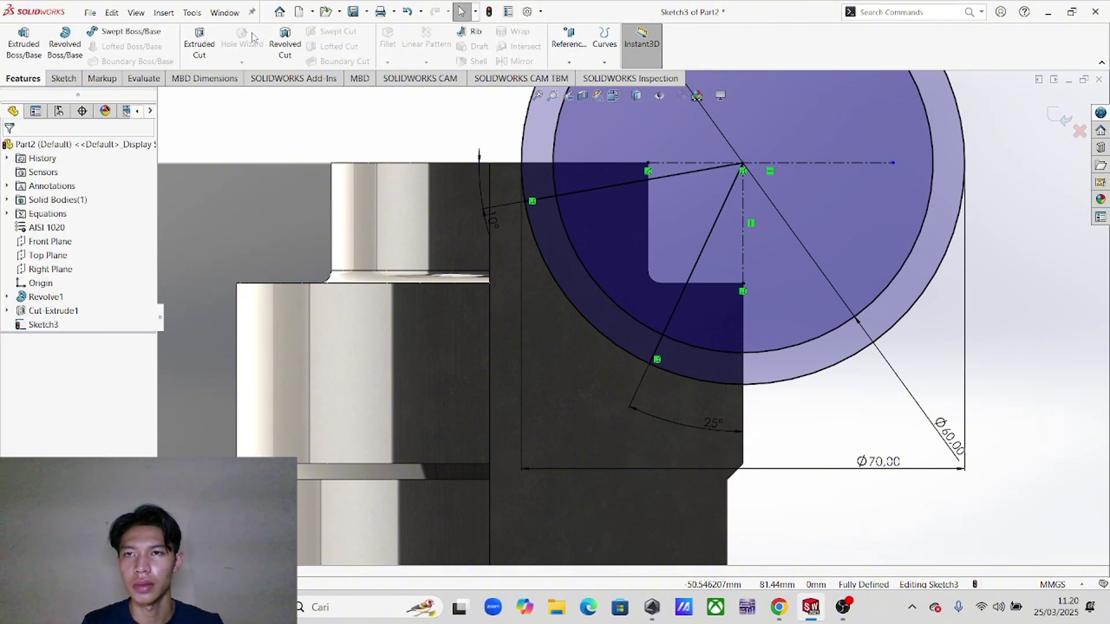
pyautogui.click(199, 48)
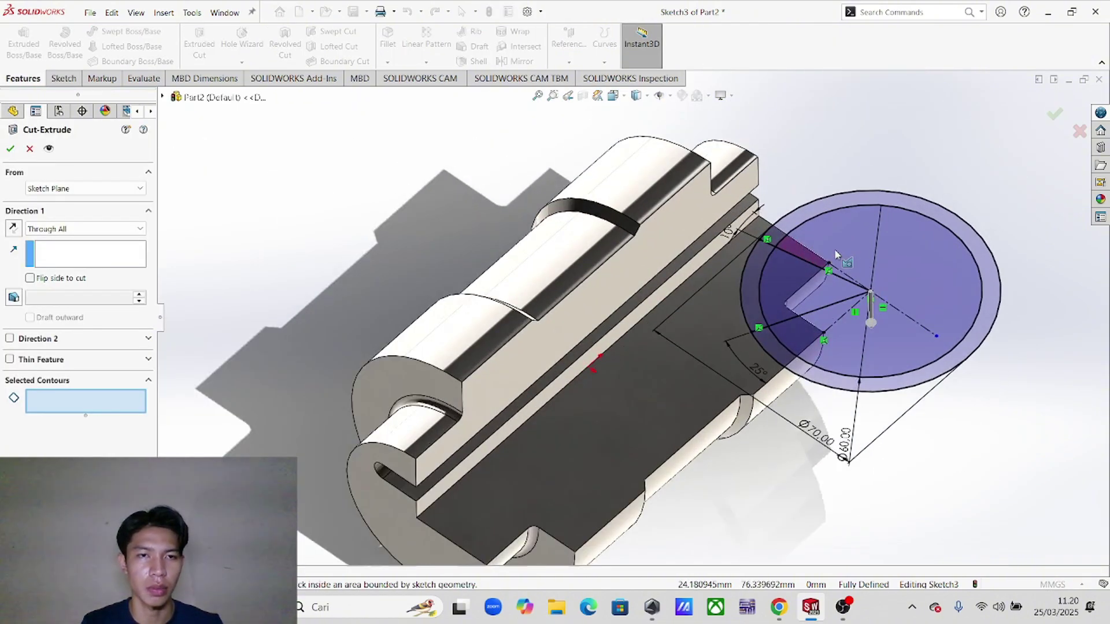
pyautogui.moveTo(835, 255)
pyautogui.mouseDown(button='middle')
pyautogui.moveTo(746, 307)
pyautogui.moveTo(751, 269)
pyautogui.mouseUp(button='middle')
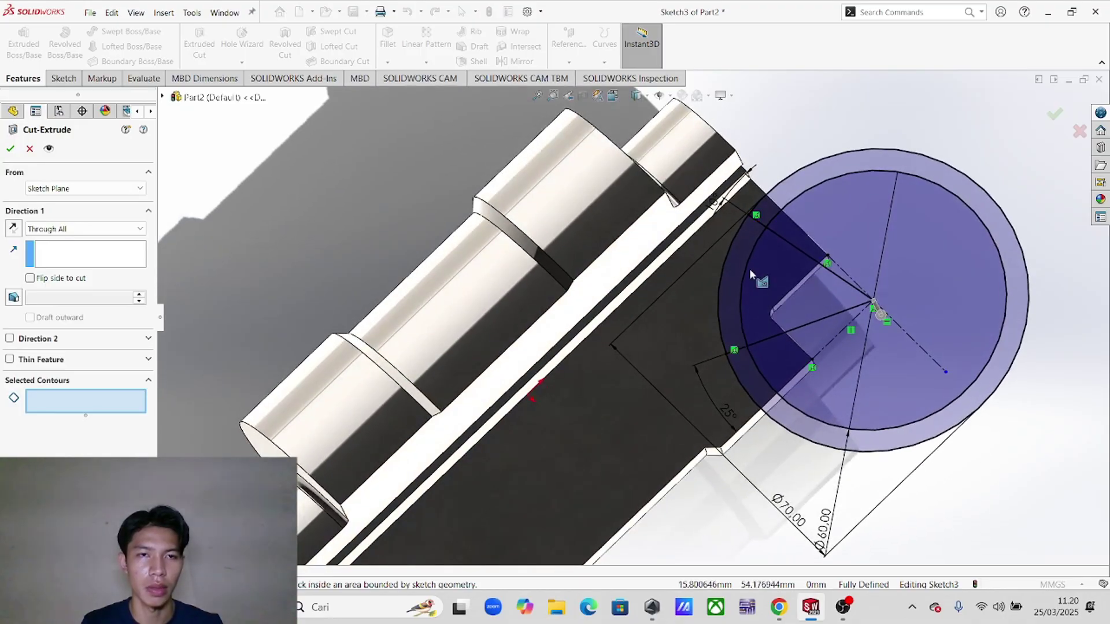
pyautogui.scroll(-2, 751, 269)
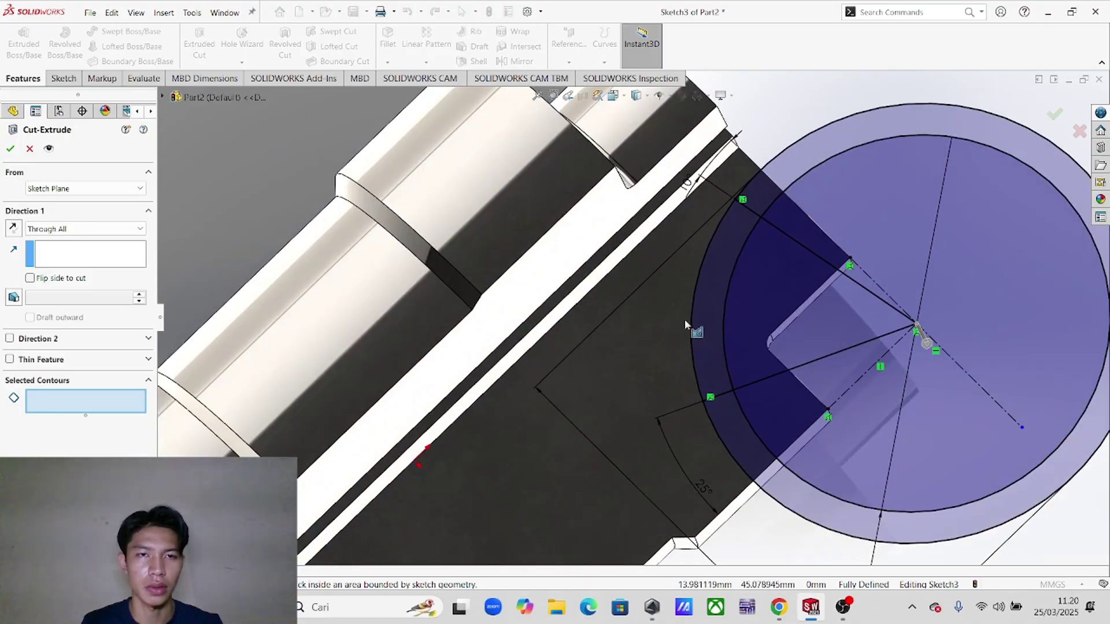
pyautogui.click(723, 315)
pyautogui.click(802, 272)
pyautogui.click(805, 230)
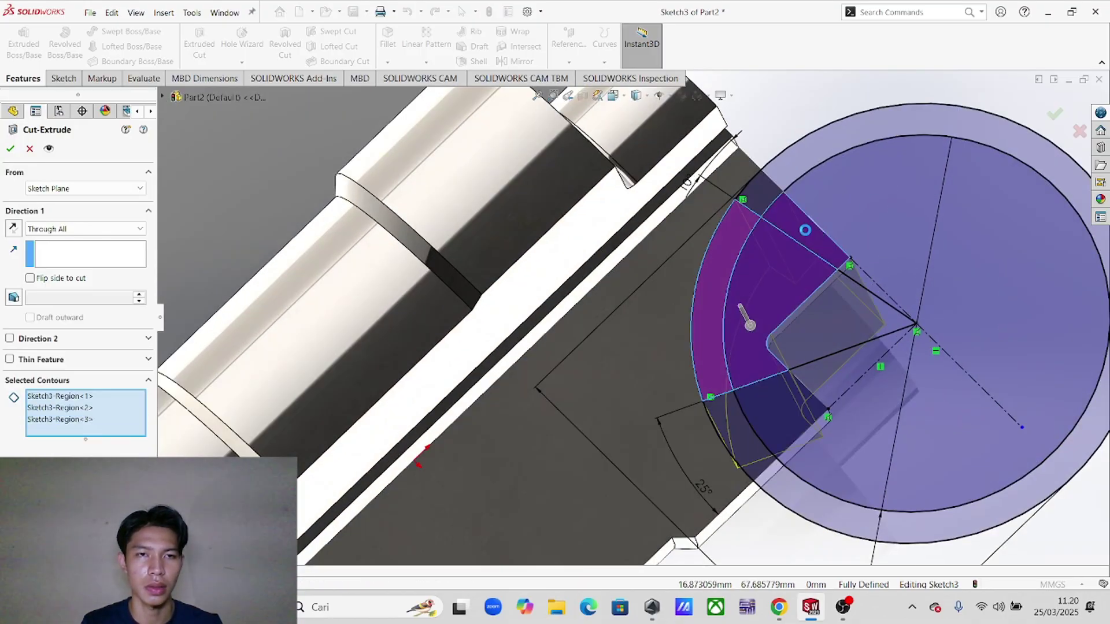
pyautogui.click(784, 412)
pyautogui.moveTo(785, 412)
pyautogui.mouseDown(button='middle')
pyautogui.moveTo(794, 289)
pyautogui.moveTo(895, 340)
pyautogui.moveTo(902, 358)
pyautogui.mouseUp(button='middle')
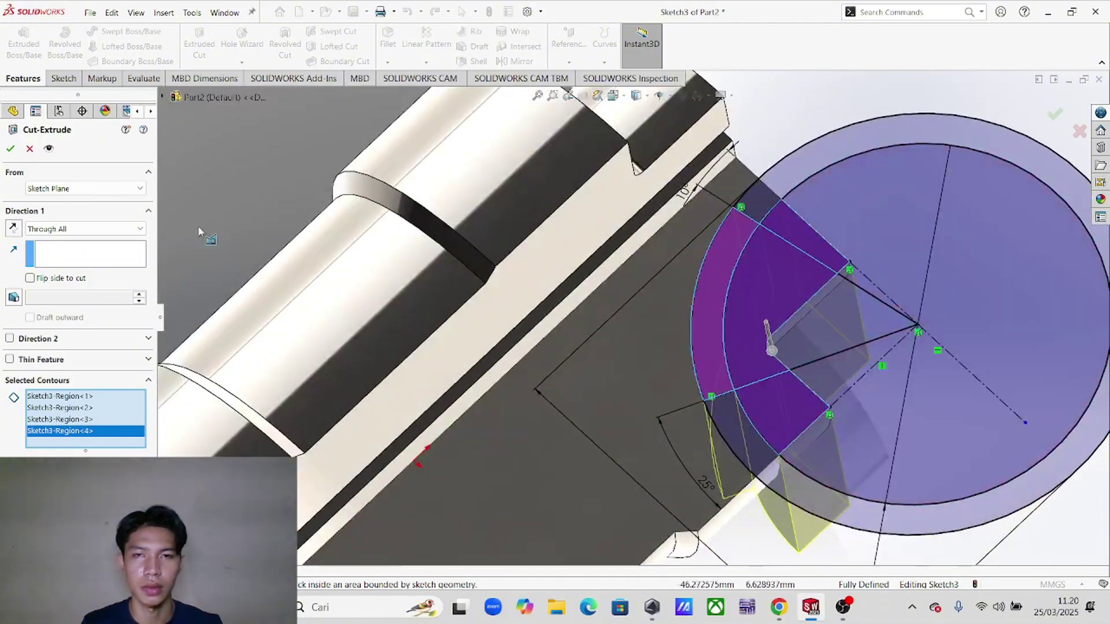
pyautogui.click(10, 148)
# - Start a sketch on the annular end face of the large-diameter shoulder and check the hole pattern dimensions in the problem 9 drawing
pyautogui.moveTo(752, 347); pyautogui.dragTo(758, 404, button='middle')
pyautogui.moveTo(653, 378); pyautogui.dragTo(522, 496, button='middle')
pyautogui.scroll(3, 579, 414)
pyautogui.rightClick(563, 314)
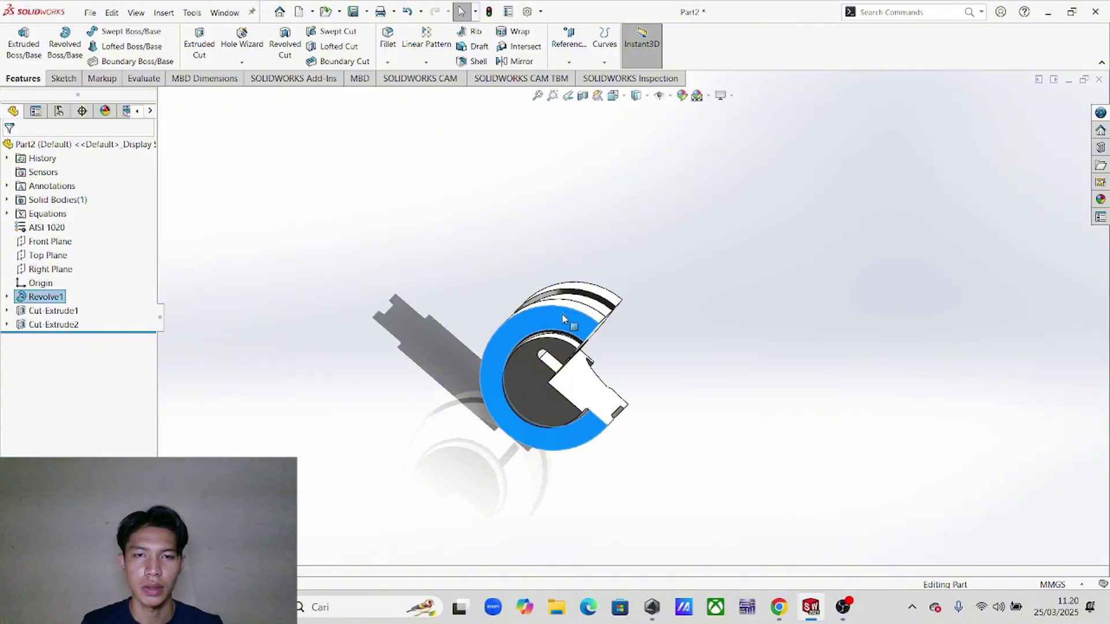
pyautogui.click(588, 298)
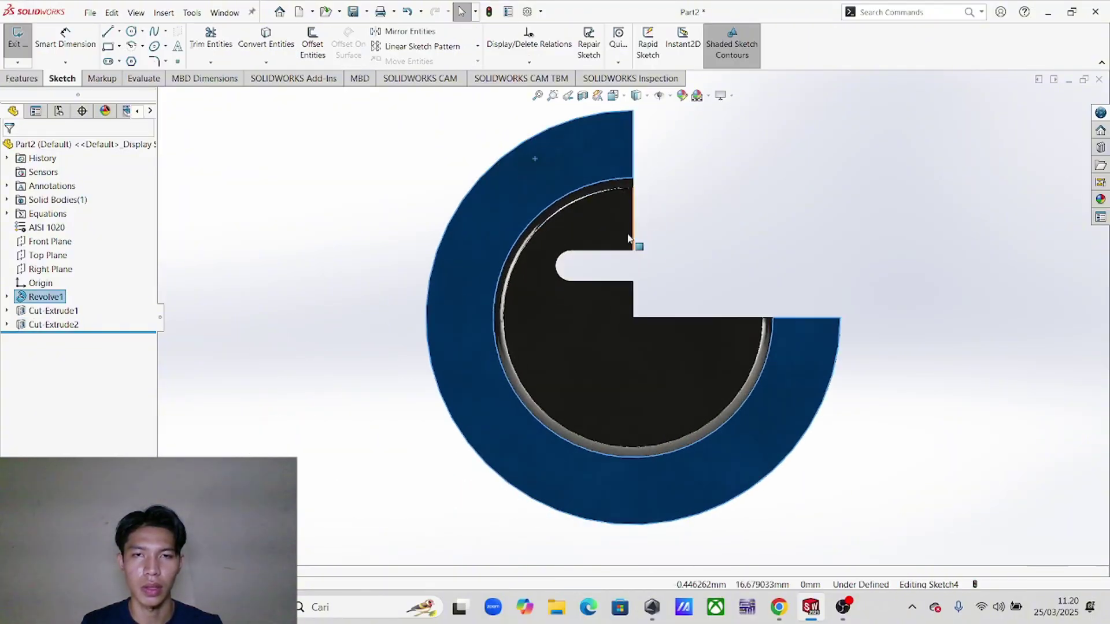
pyautogui.hotkey('alt', 'Tab')
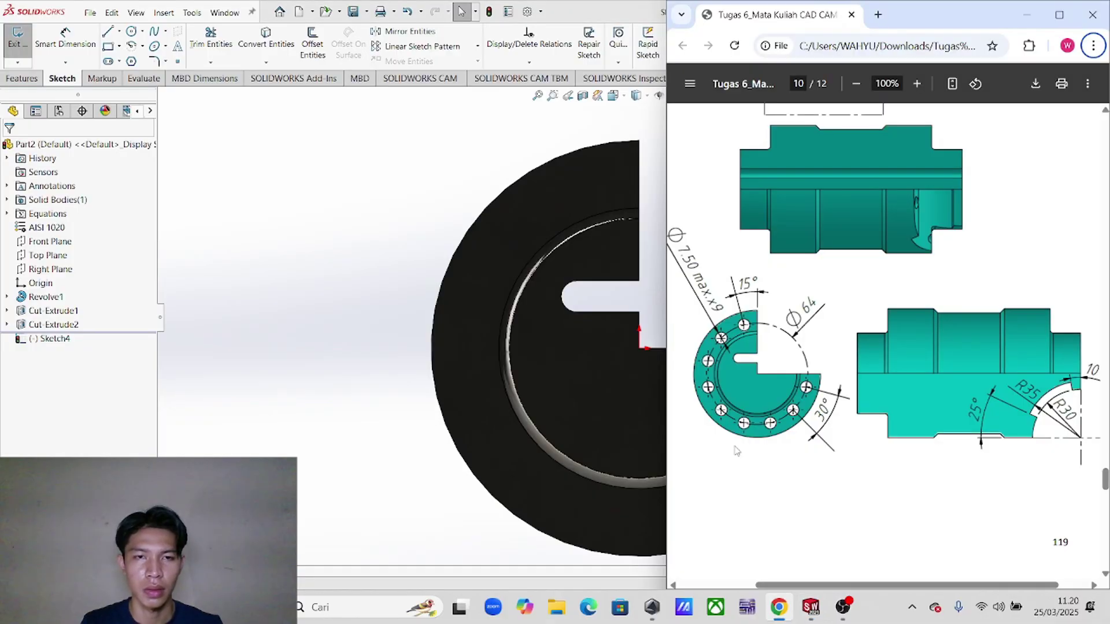
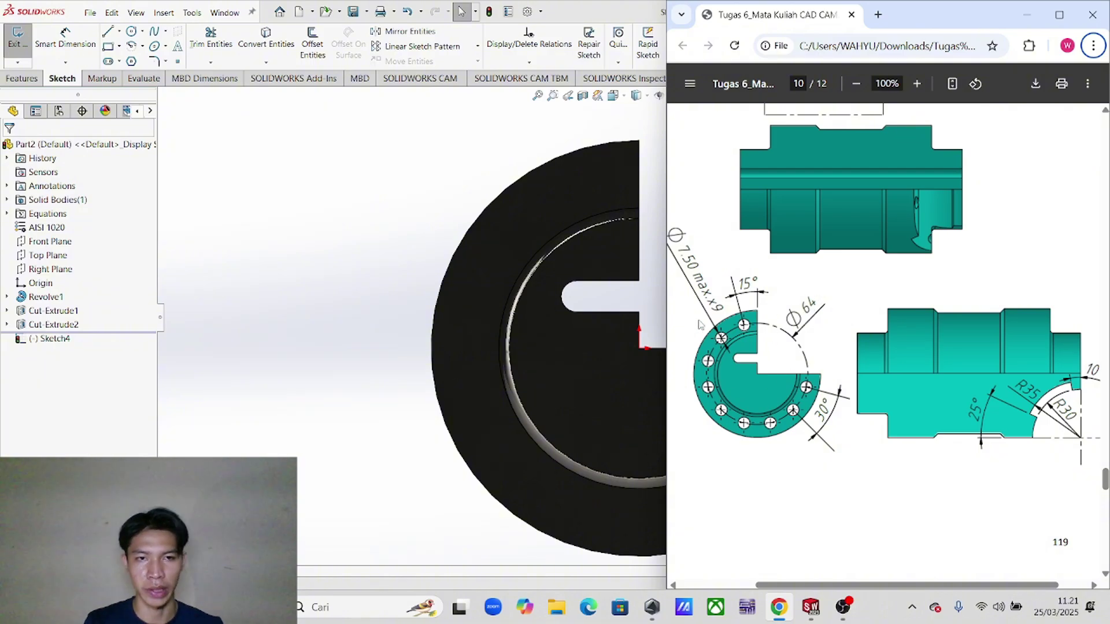
# - Sketch a circle centred on the origin on the end face and dimension its diameter as 64 mm
pyautogui.click(133, 32)
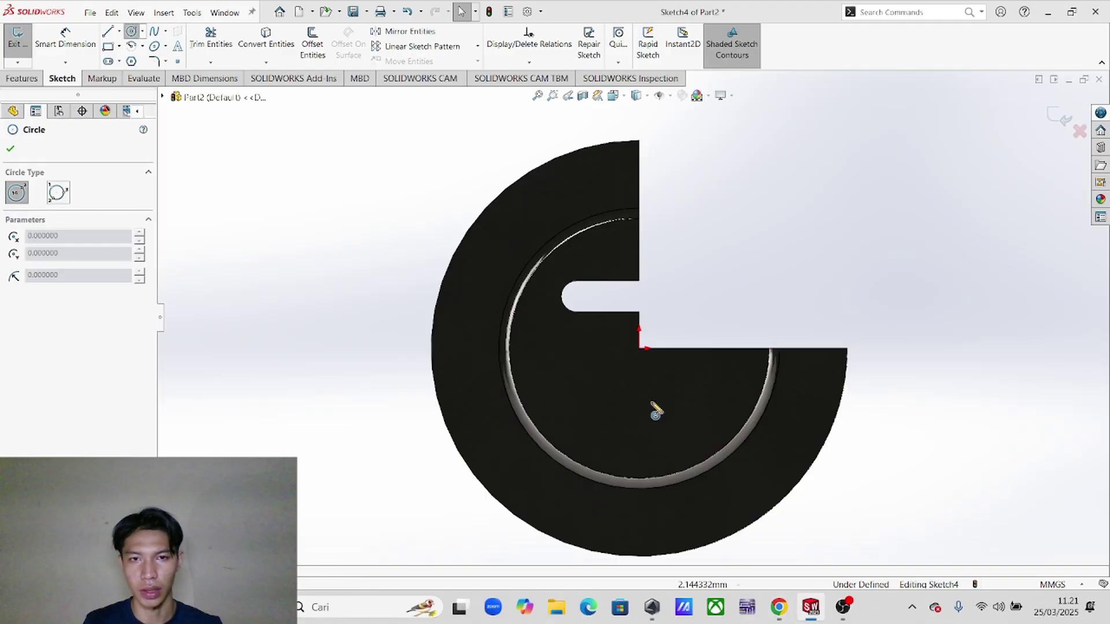
pyautogui.click(640, 350)
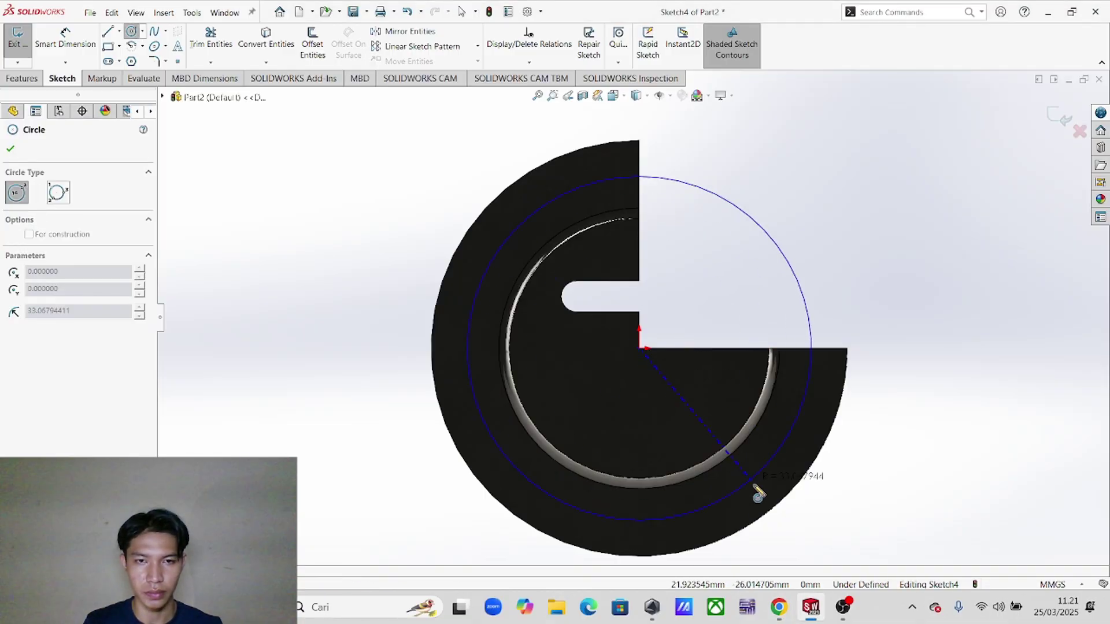
pyautogui.click(748, 489)
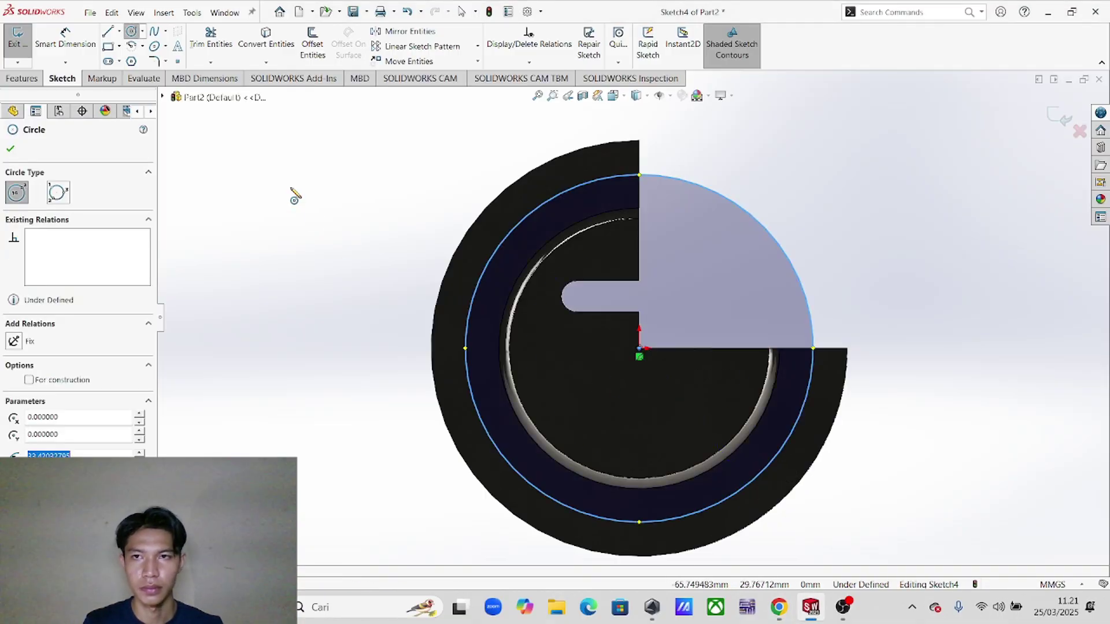
pyautogui.click(79, 49)
pyautogui.click(801, 264)
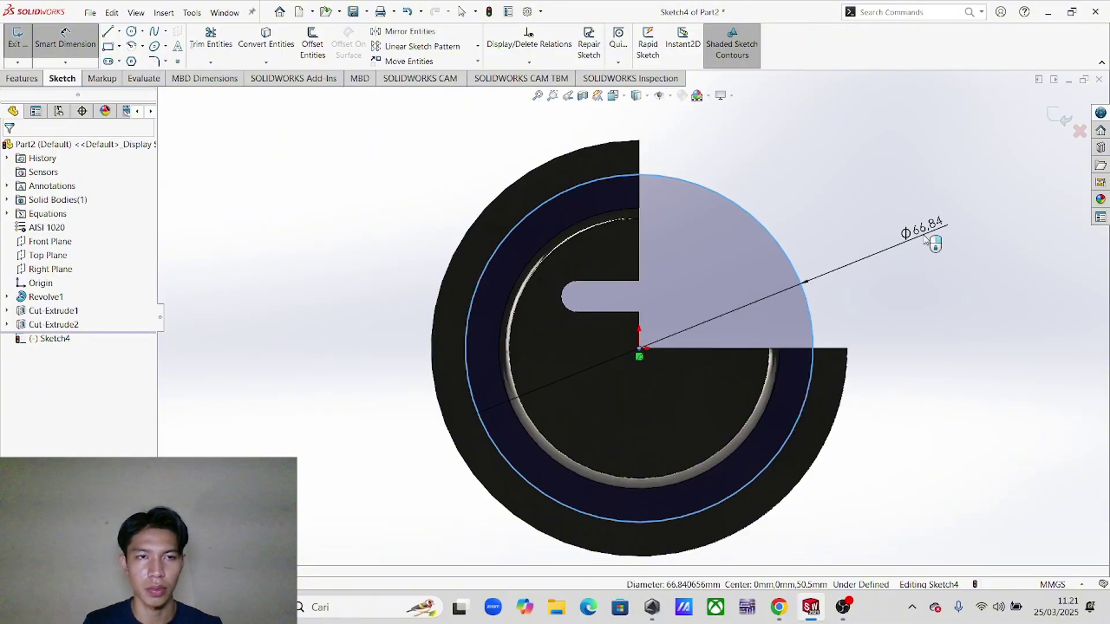
pyautogui.click(924, 236)
pyautogui.write('64')
pyautogui.press('Return')
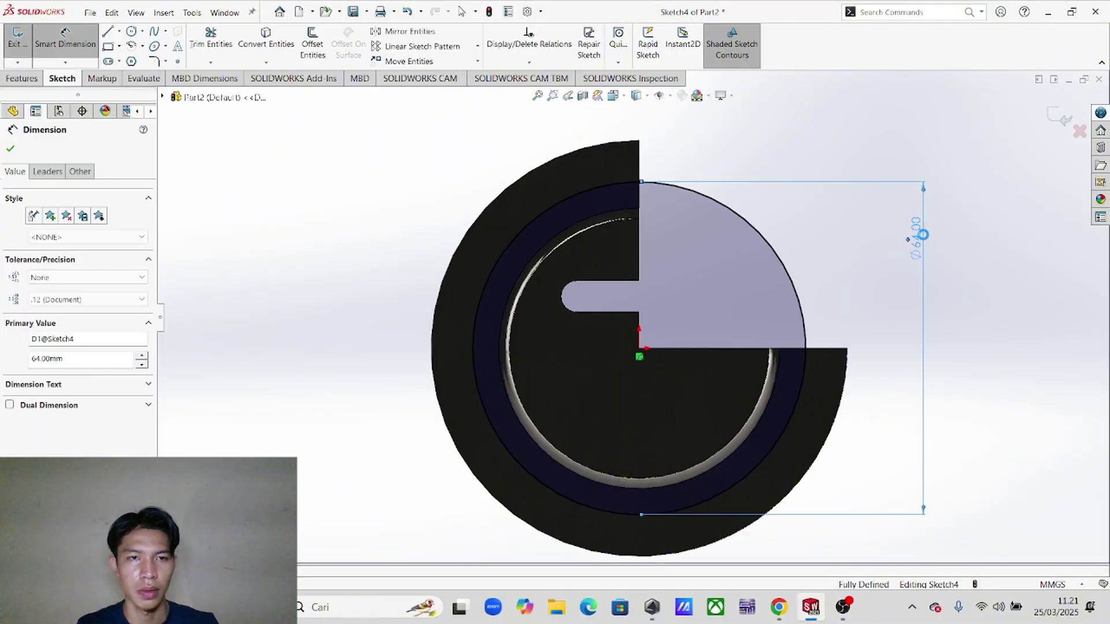
# - Convert the 64 mm circle to construction geometry
pyautogui.rightClick(801, 312)
pyautogui.click(830, 285)
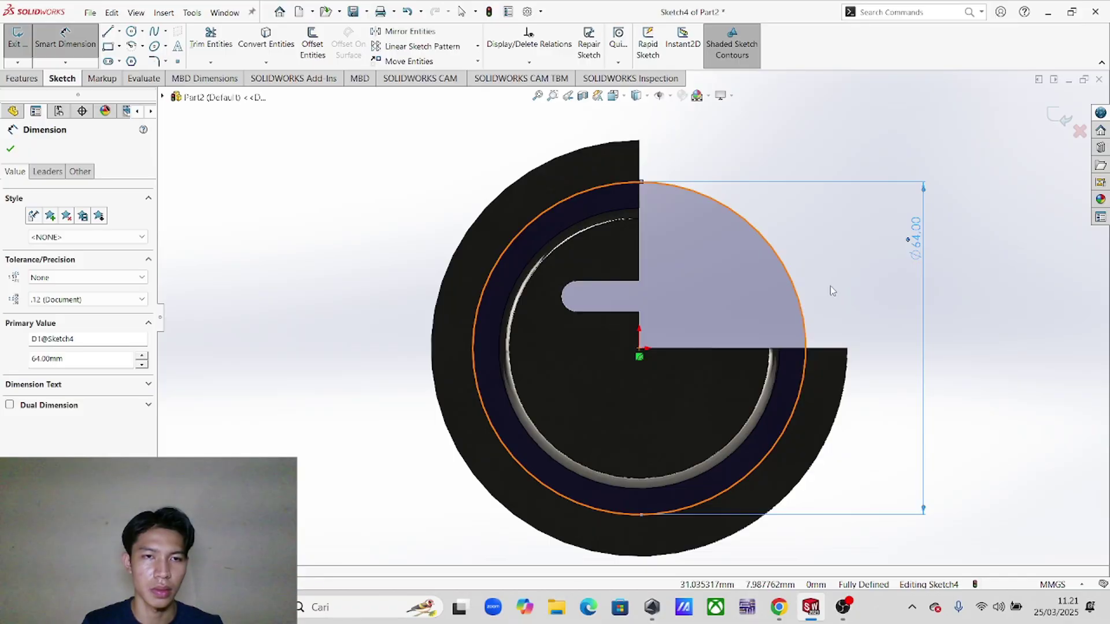
pyautogui.click(795, 284)
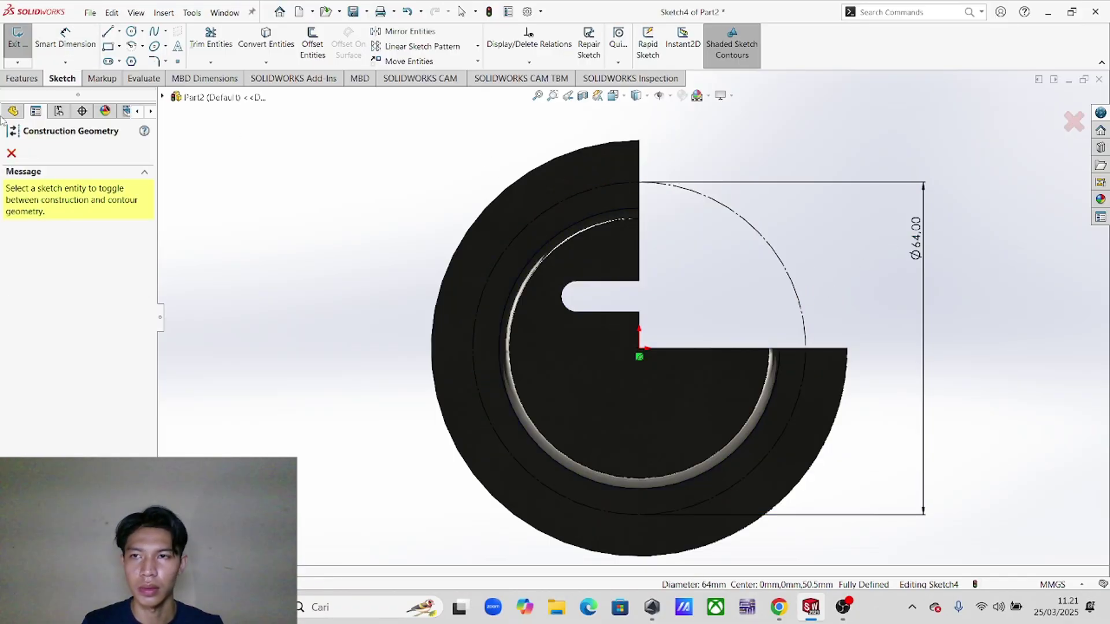
pyautogui.click(1073, 128)
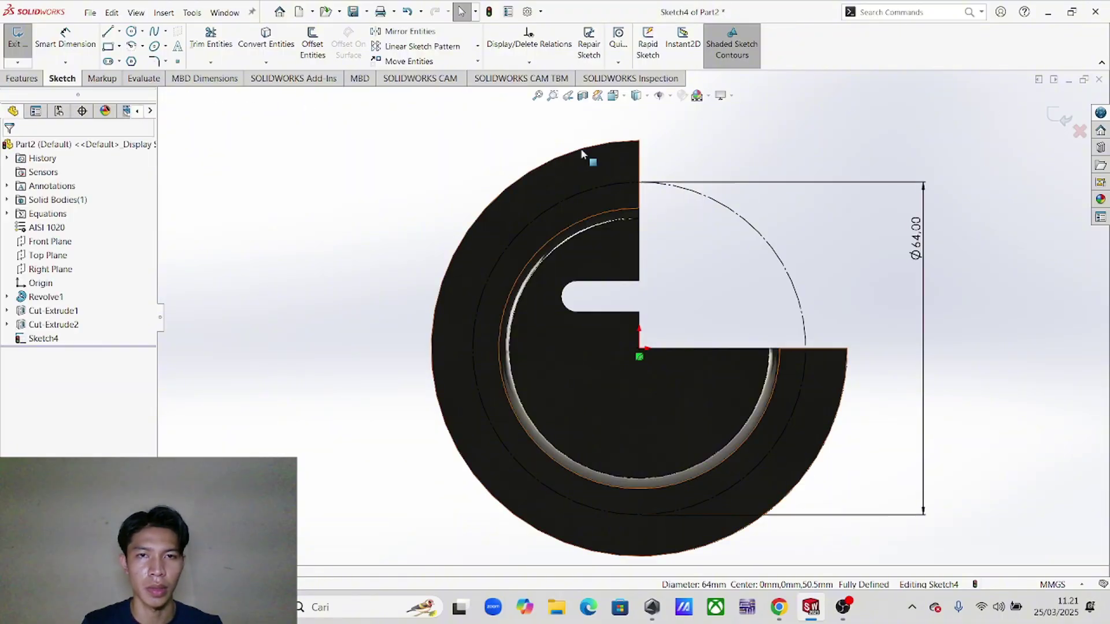
# - Sketch a line about 45 mm long from the origin across the upper-left part of the ring, past its outer edge
pyautogui.scroll(-3, 596, 151)
pyautogui.click(109, 33)
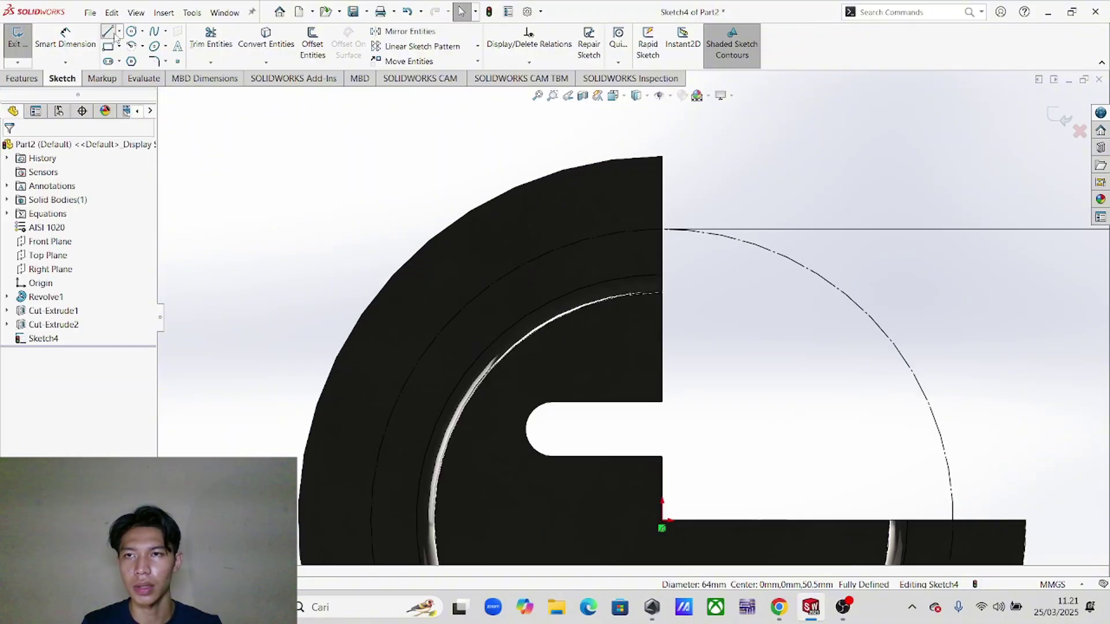
pyautogui.click(663, 522)
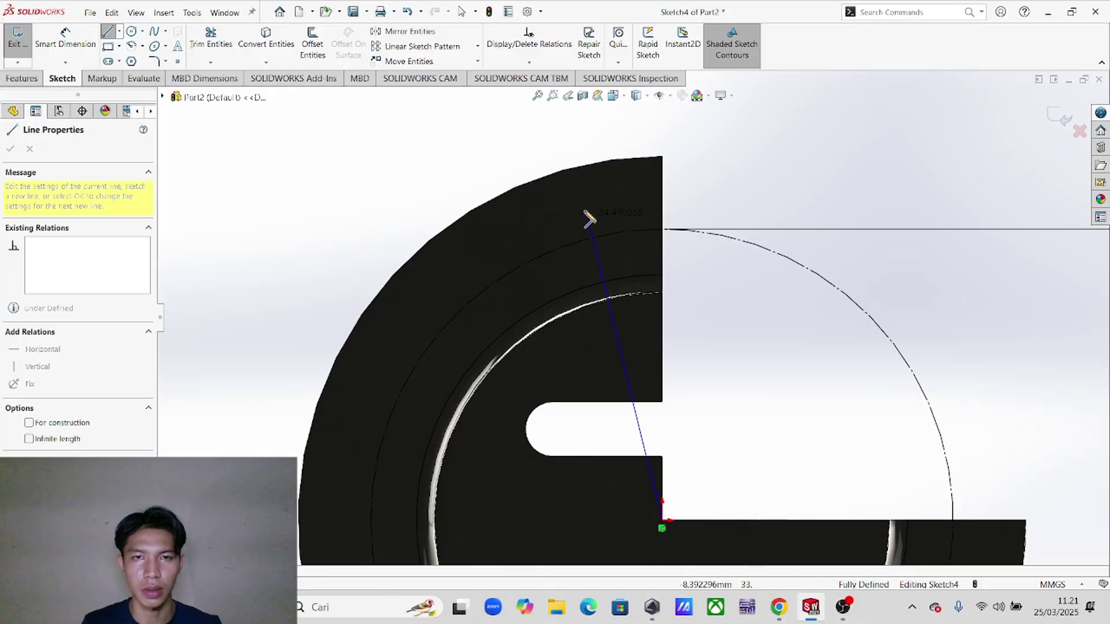
pyautogui.click(549, 125)
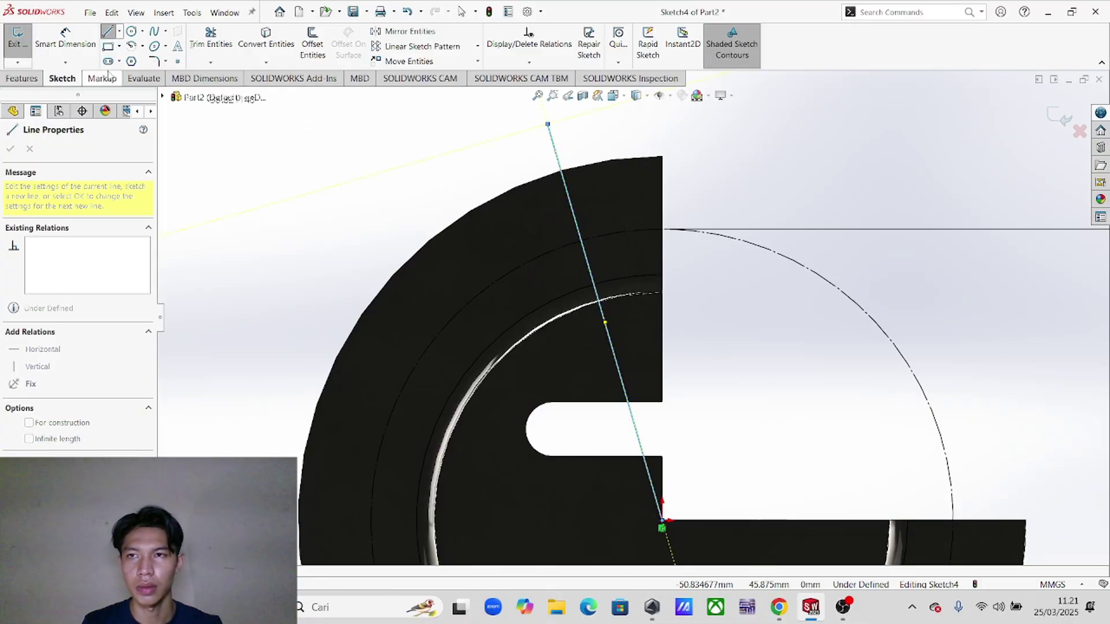
# - Dimension the angle between the sketched line and the vertical cut edge as 15 degrees
pyautogui.click(69, 44)
pyautogui.click(572, 211)
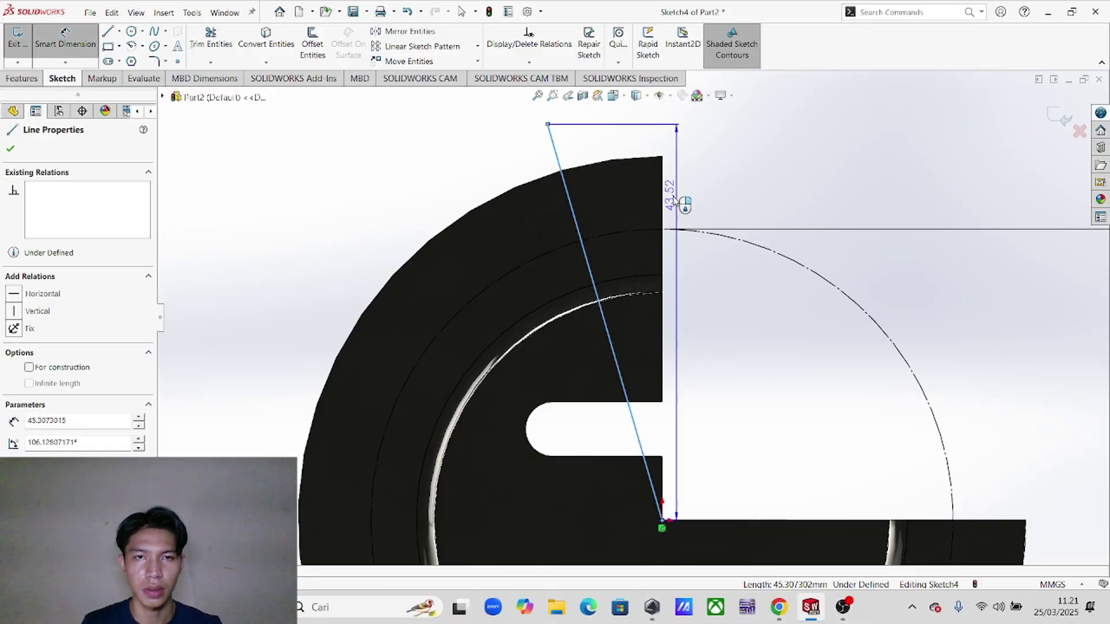
pyautogui.click(662, 196)
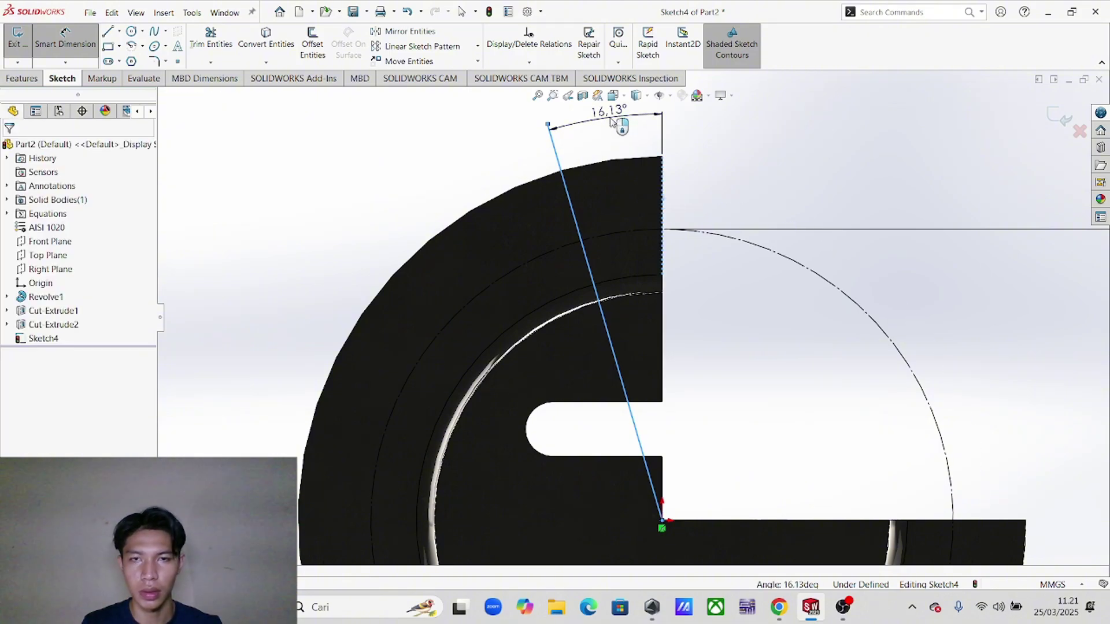
pyautogui.click(614, 122)
pyautogui.hotkey('alt', 'Tab')
pyautogui.hotkey('alt', 'Tab')
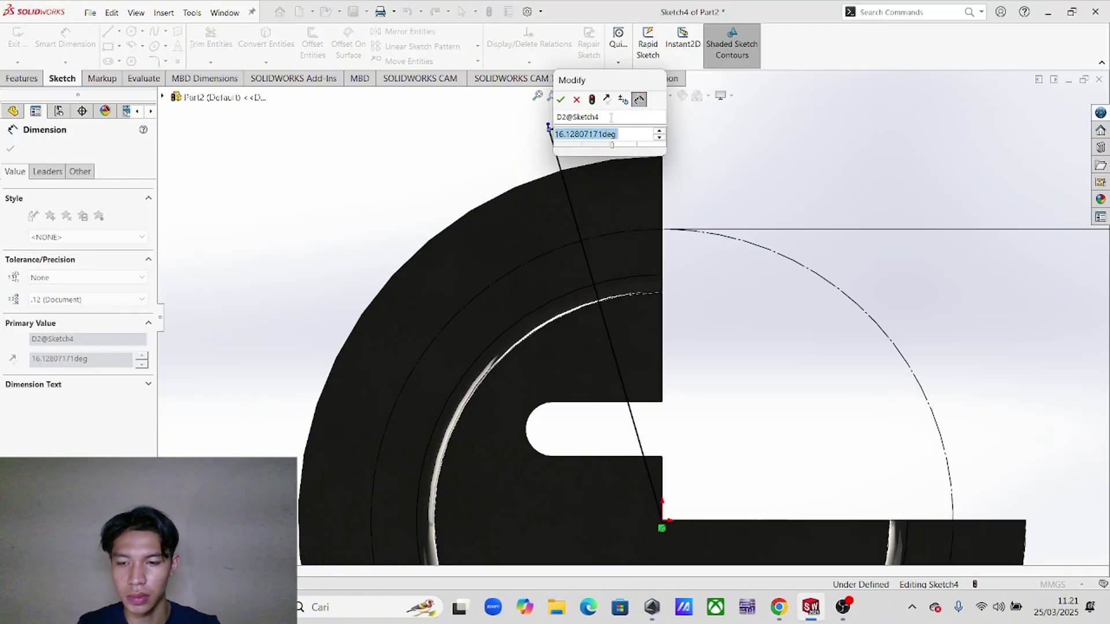
pyautogui.write('15')
pyautogui.press('Return')
pyautogui.press('z')
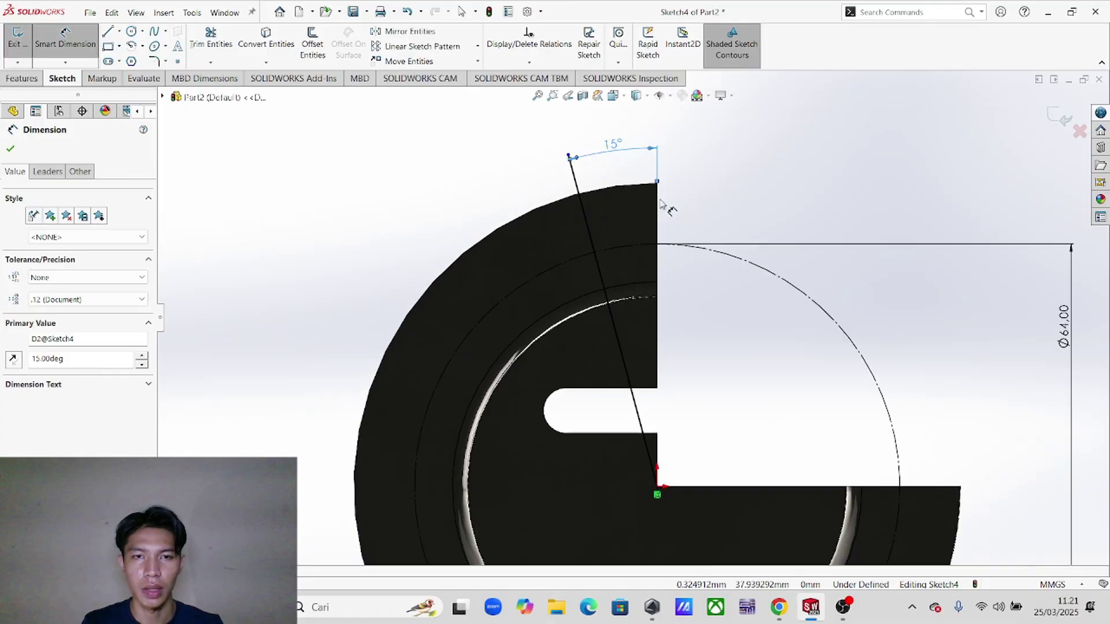
pyautogui.press('z')
pyautogui.press('Escape')
pyautogui.rightClick(750, 196)
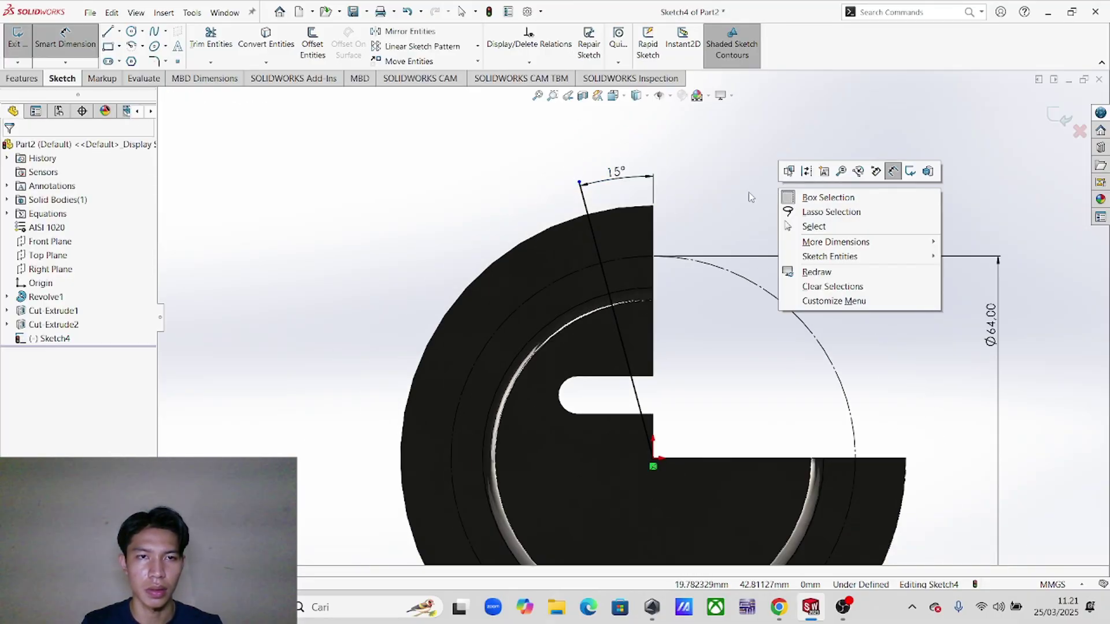
pyautogui.click(813, 226)
# - Sketch a circle centred on the 64 mm construction circle beside the angled line and dimension its diameter as 7.5 mm
pyautogui.scroll(-3, 623, 185)
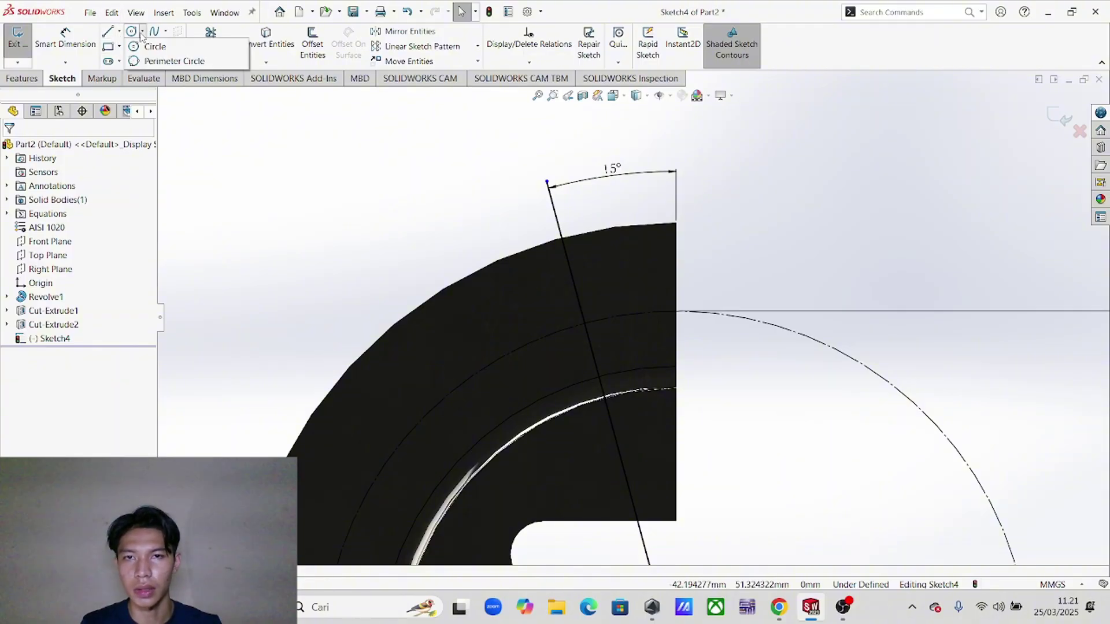
pyautogui.hotkey('alt', 'Tab')
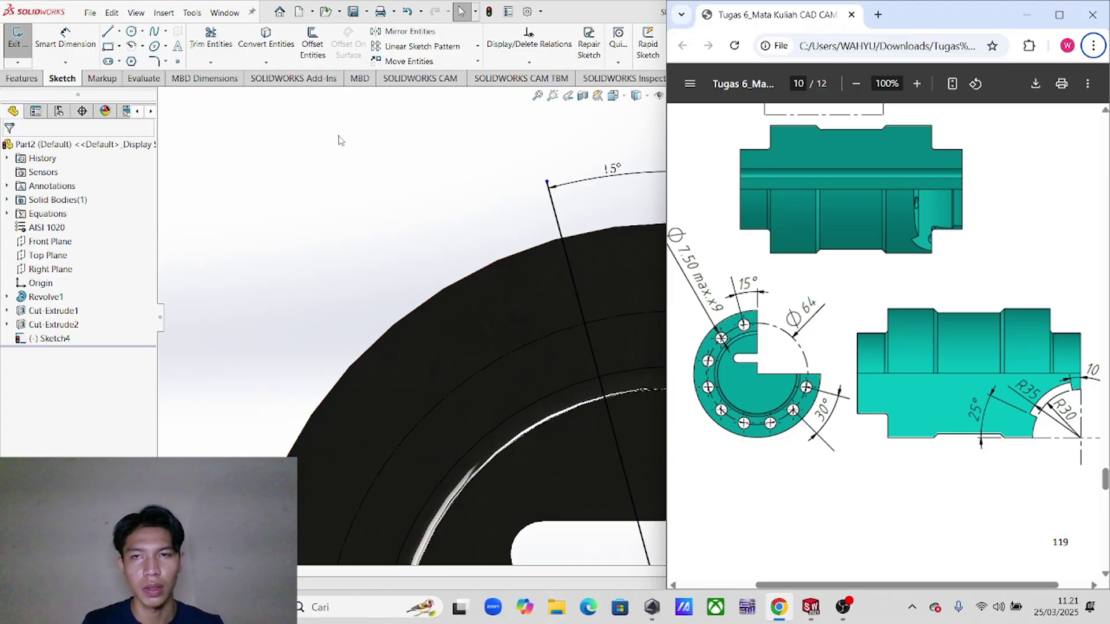
pyautogui.click(132, 31)
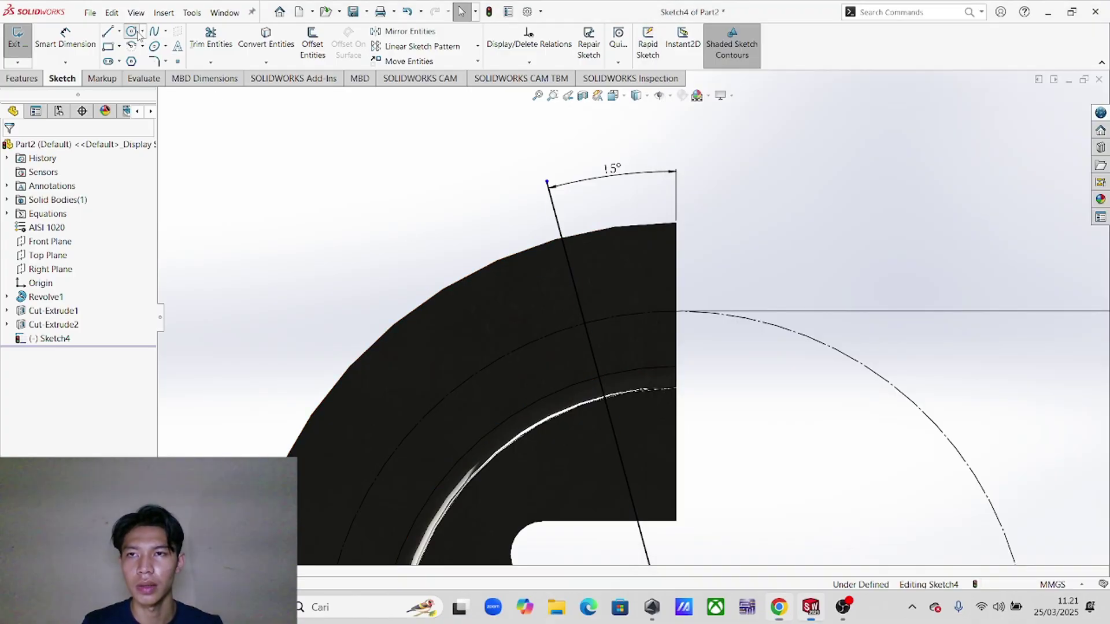
pyautogui.click(534, 341)
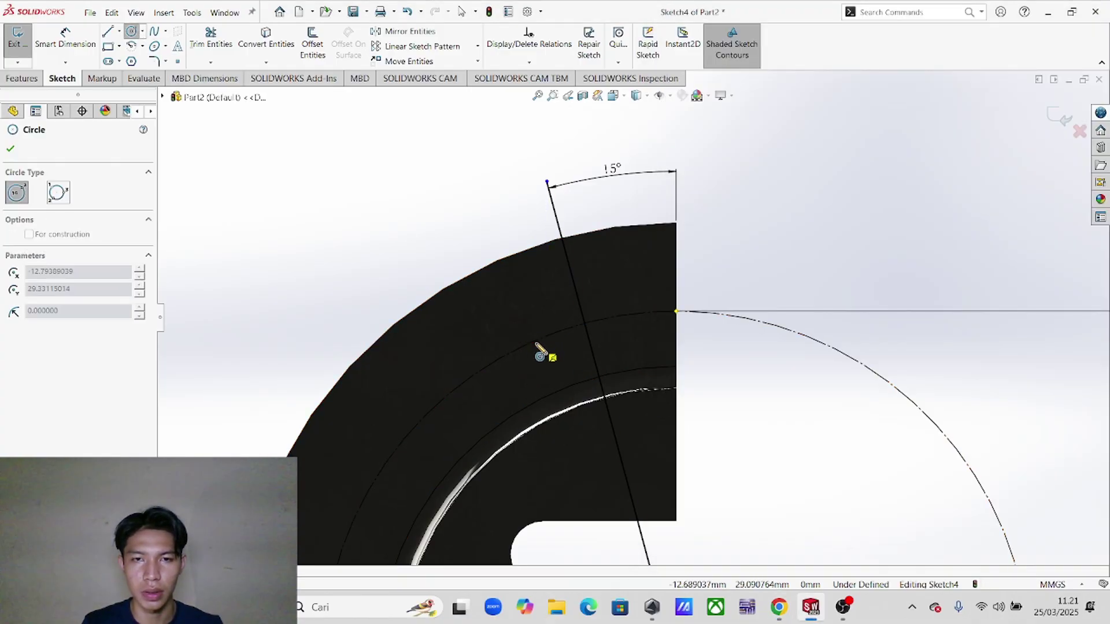
pyautogui.click(563, 372)
pyautogui.click(66, 37)
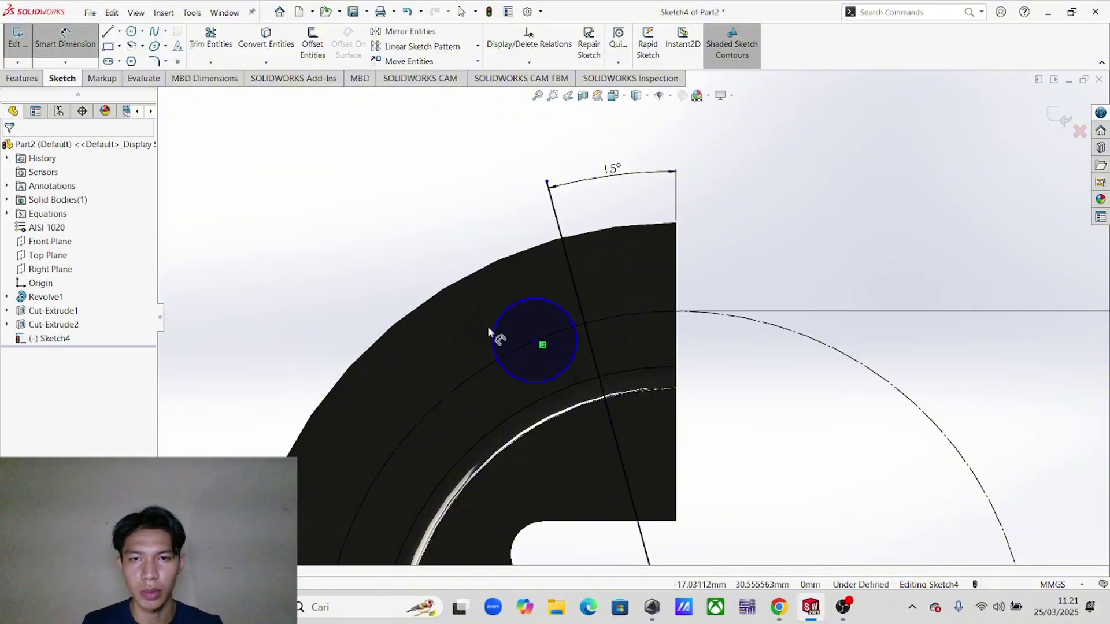
pyautogui.click(495, 332)
pyautogui.click(428, 254)
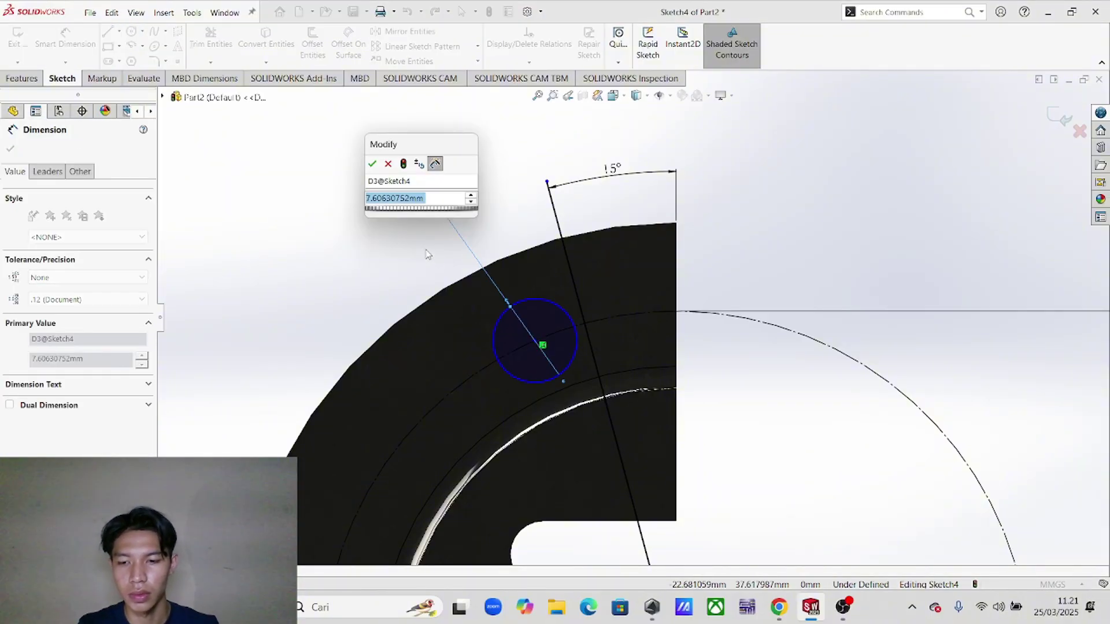
pyautogui.write('7.5')
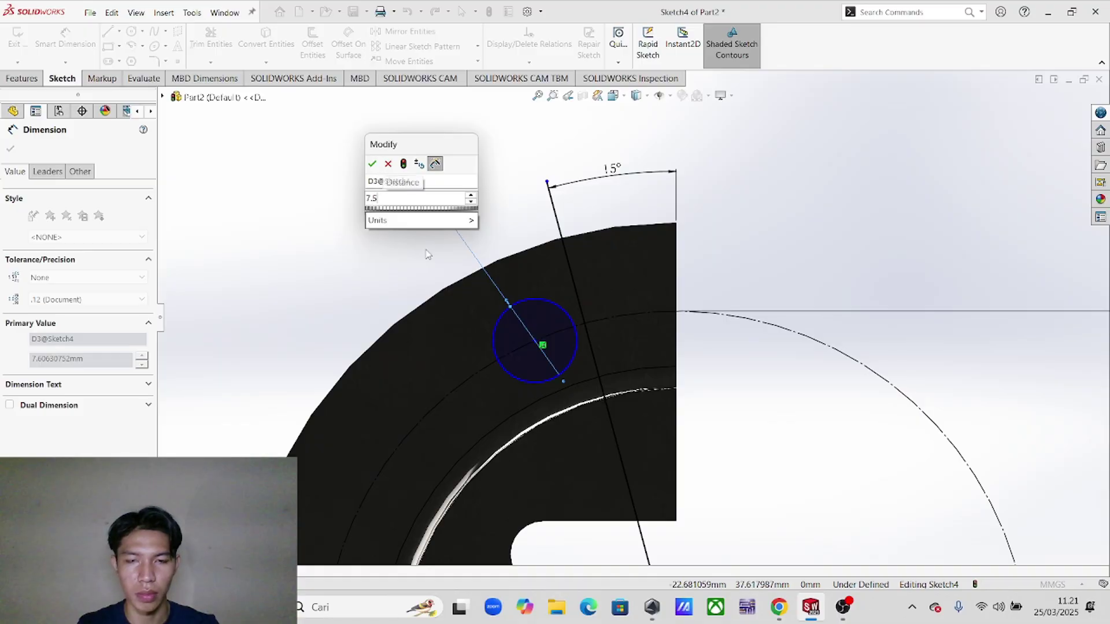
pyautogui.press('Return')
pyautogui.scroll(-2, 578, 278)
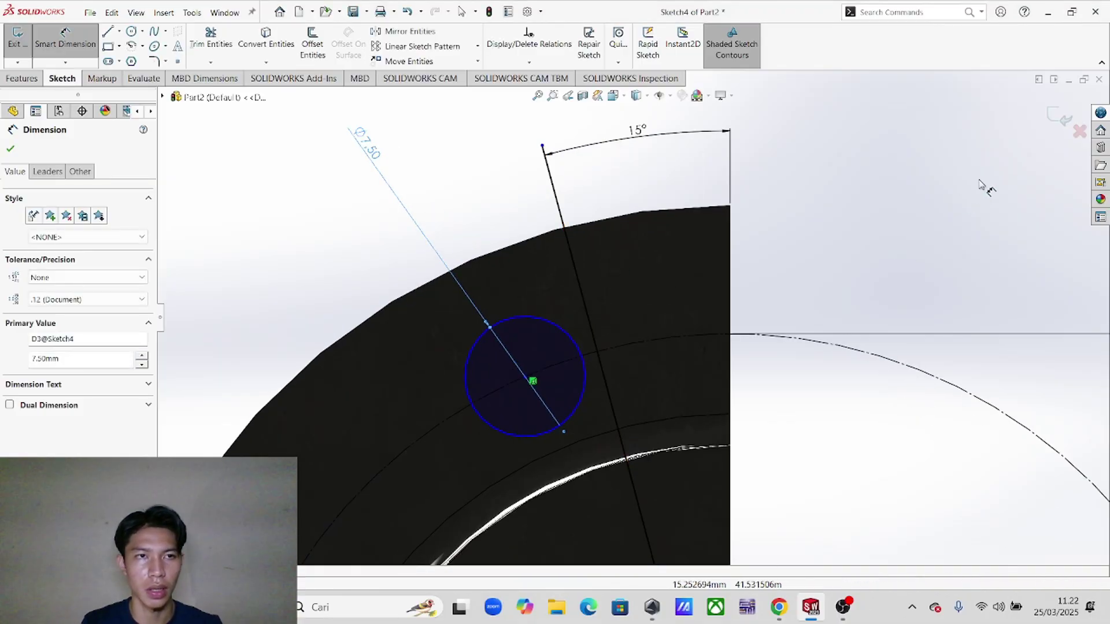
pyautogui.press('Escape')
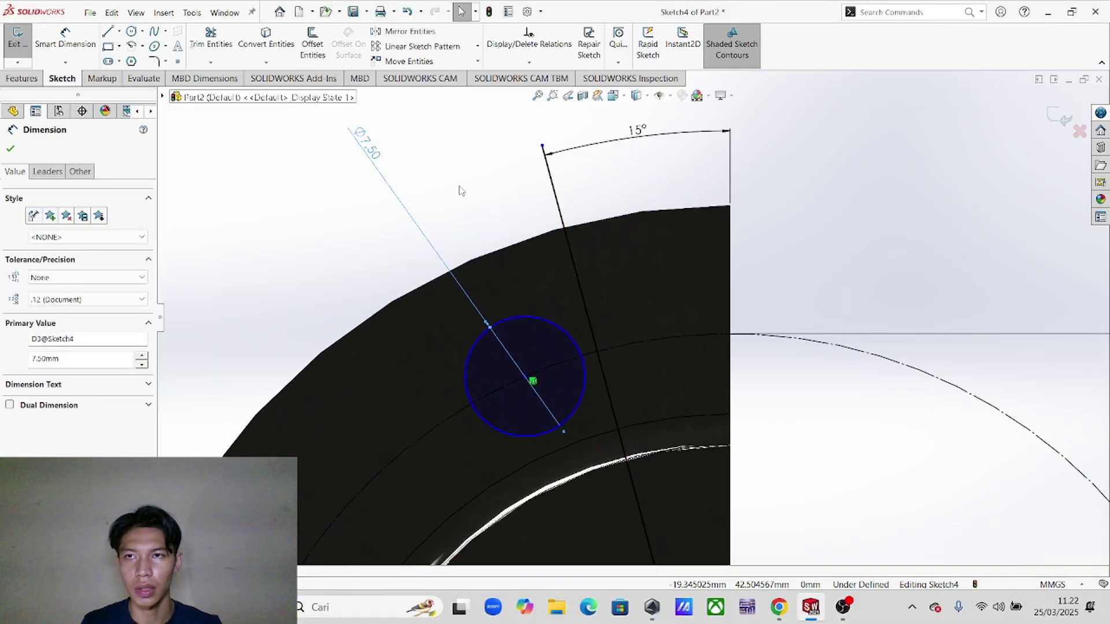
# - Move the 7.5 mm circle's centre onto the intersection of the angled line and the 64 mm construction circle
pyautogui.moveTo(524, 377); pyautogui.dragTo(602, 374)
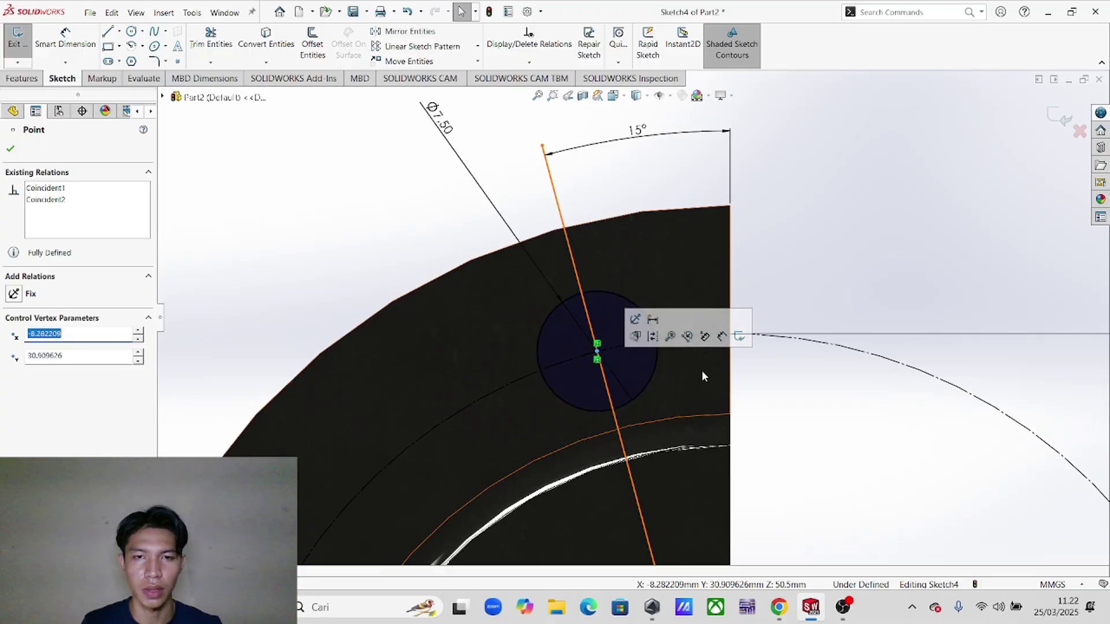
pyautogui.scroll(-4, 604, 325)
pyautogui.scroll(5, 615, 345)
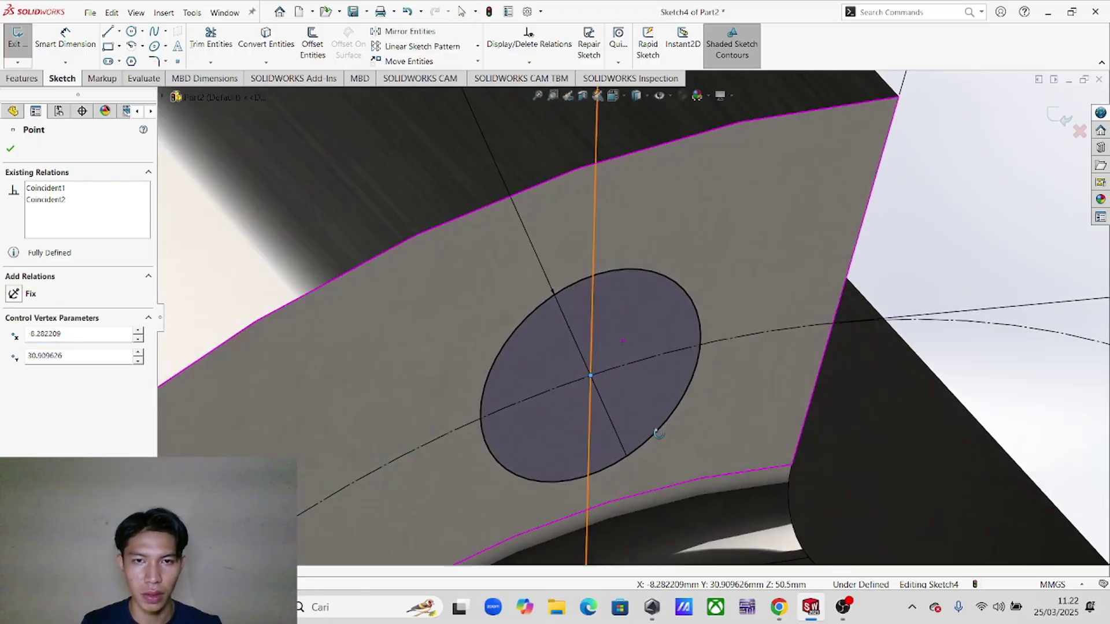
pyautogui.scroll(3, 622, 328)
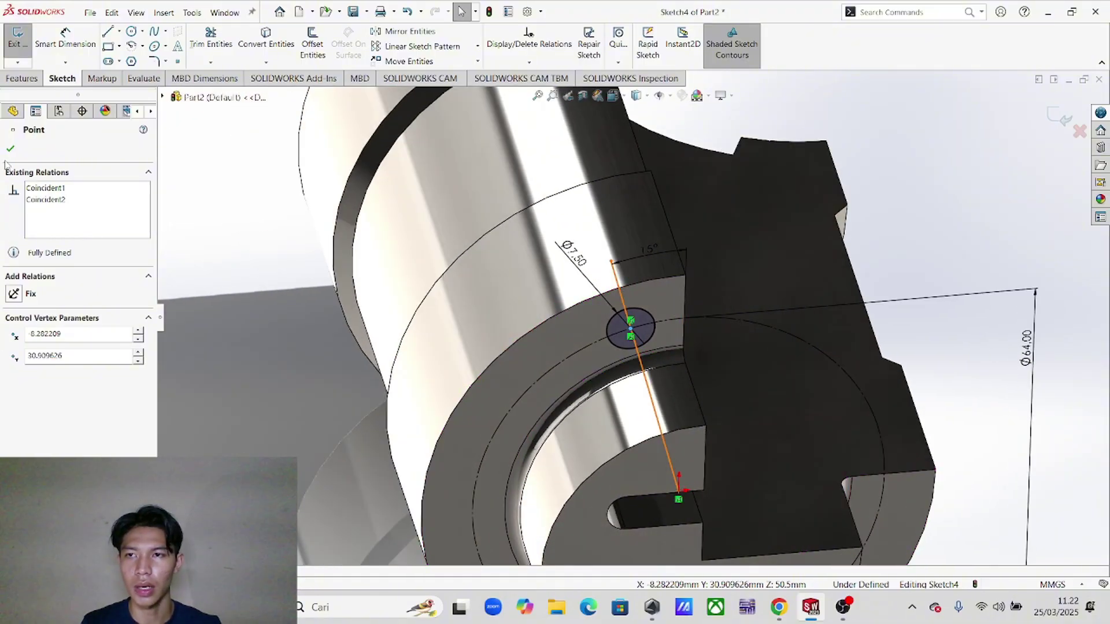
pyautogui.click(11, 148)
# - Cut-extrude Through All using both halves of the 7.5 mm circle as the selected contours
pyautogui.click(23, 78)
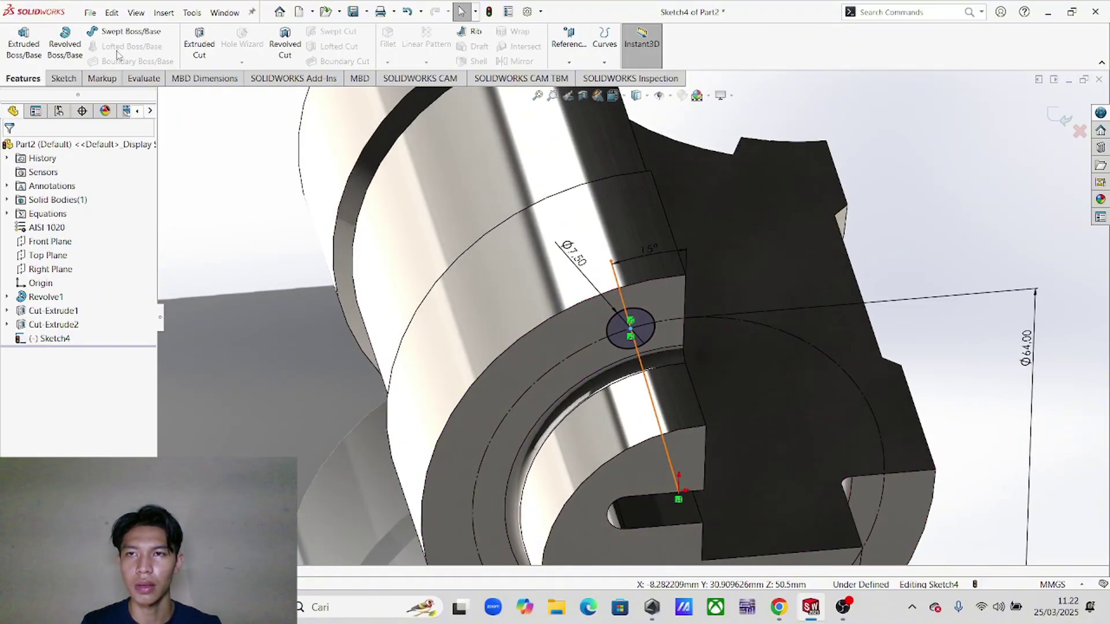
pyautogui.click(200, 41)
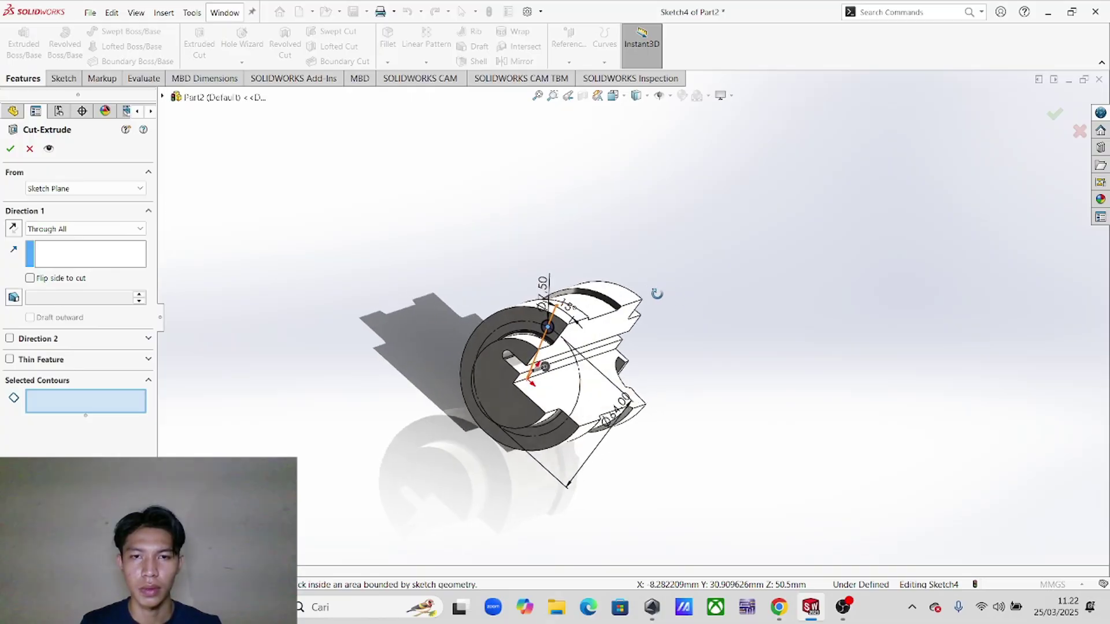
pyautogui.scroll(-5, 546, 327)
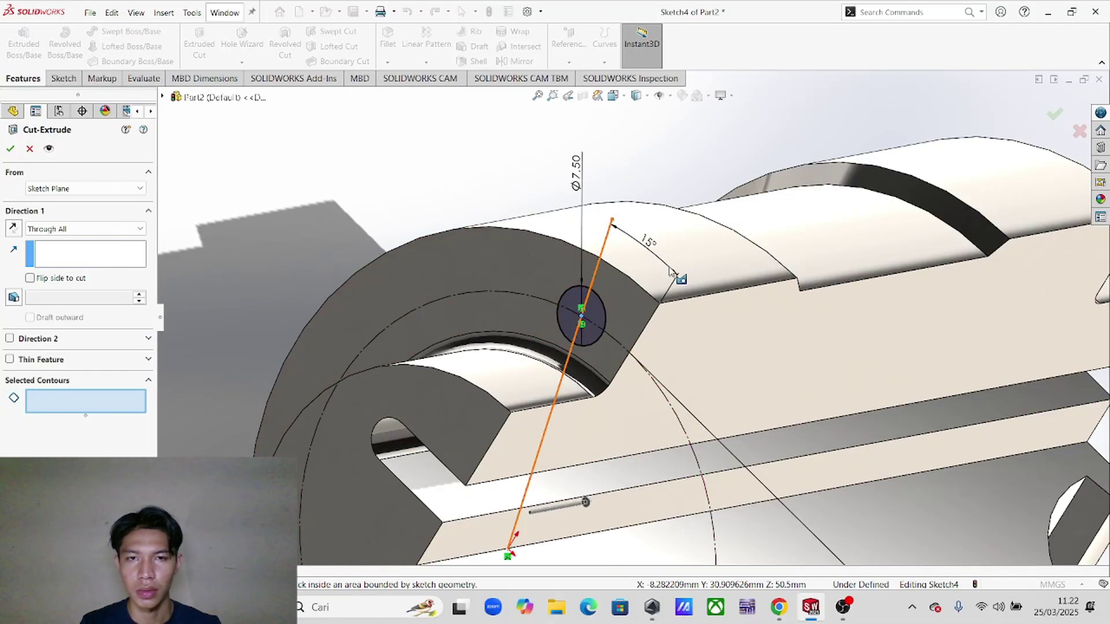
pyautogui.click(593, 309)
pyautogui.scroll(-5, 784, 321)
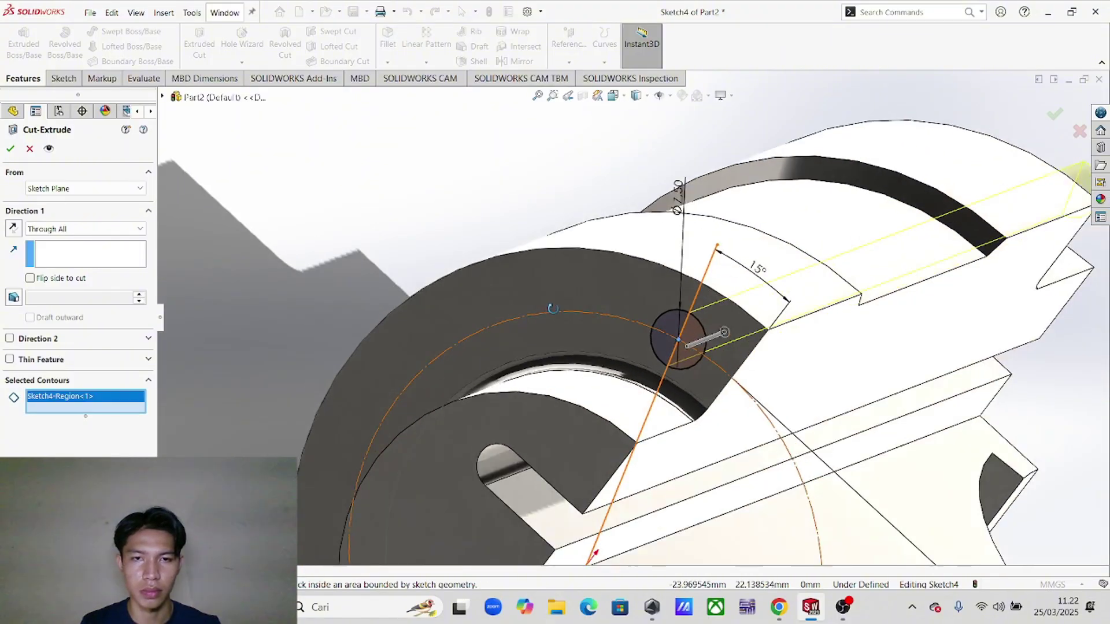
pyautogui.scroll(-2, 792, 329)
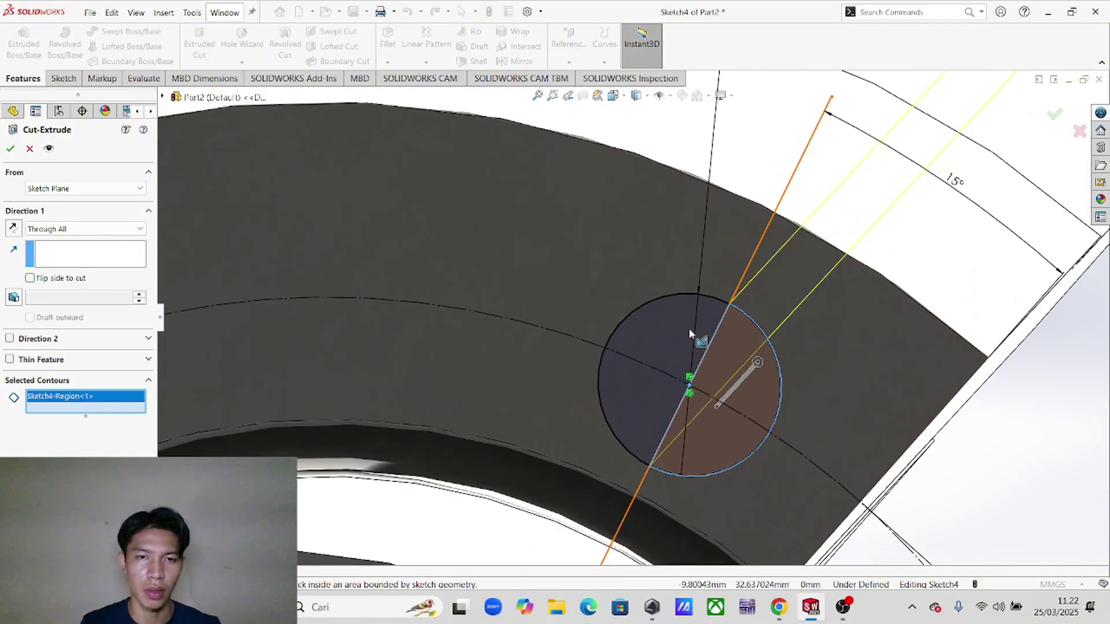
pyautogui.click(671, 335)
pyautogui.moveTo(780, 373); pyautogui.dragTo(800, 360, button='middle')
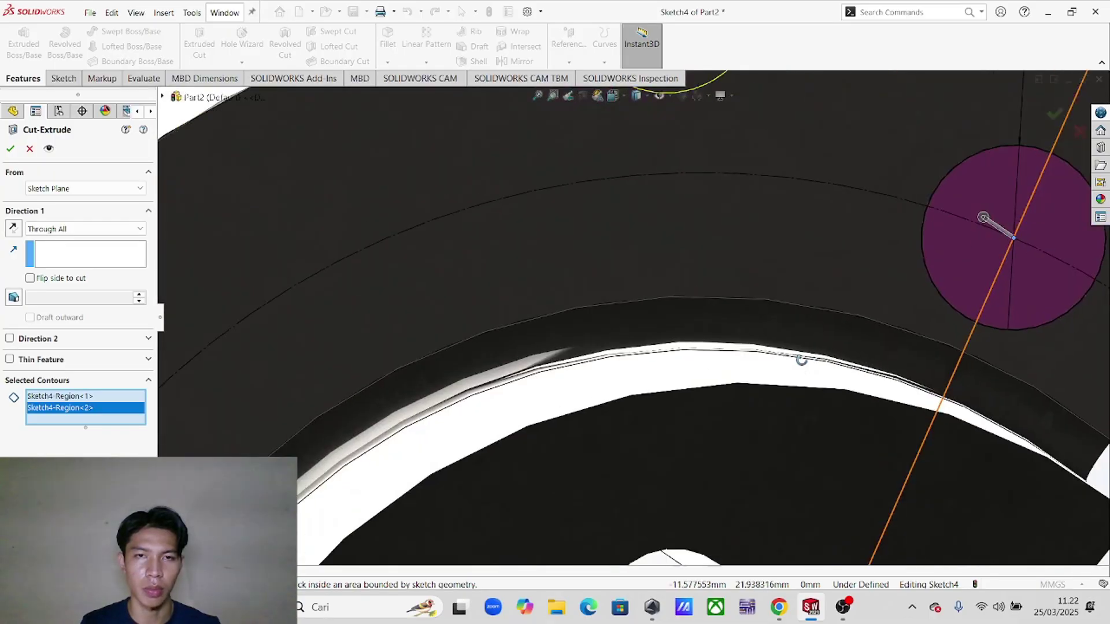
pyautogui.scroll(4, 854, 311)
pyautogui.scroll(1, 840, 312)
pyautogui.moveTo(790, 292); pyautogui.dragTo(746, 291, button='middle')
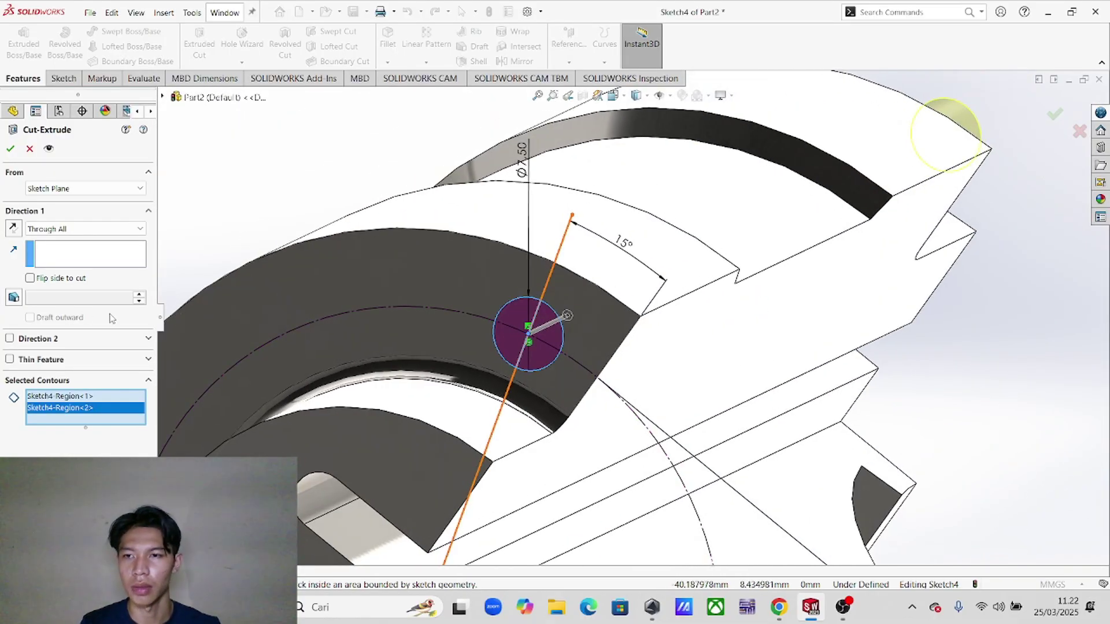
pyautogui.click(10, 149)
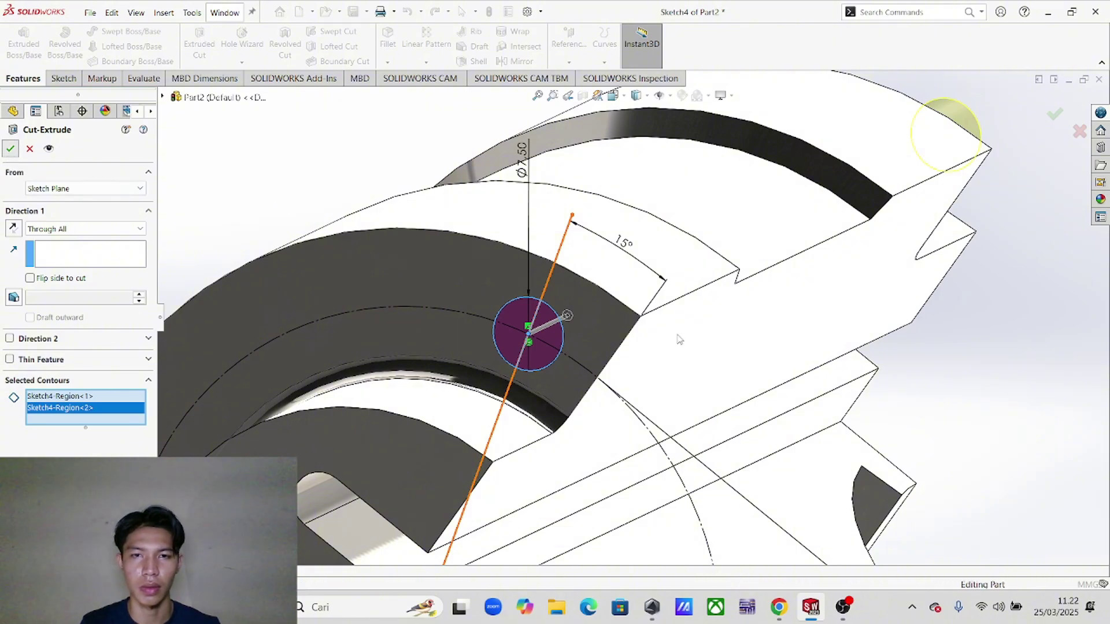
# - Examine the new hole from both ends of the part and view its end face straight on
pyautogui.hotkey('ctrl', '8')
pyautogui.moveTo(549, 384); pyautogui.dragTo(572, 410, button='middle')
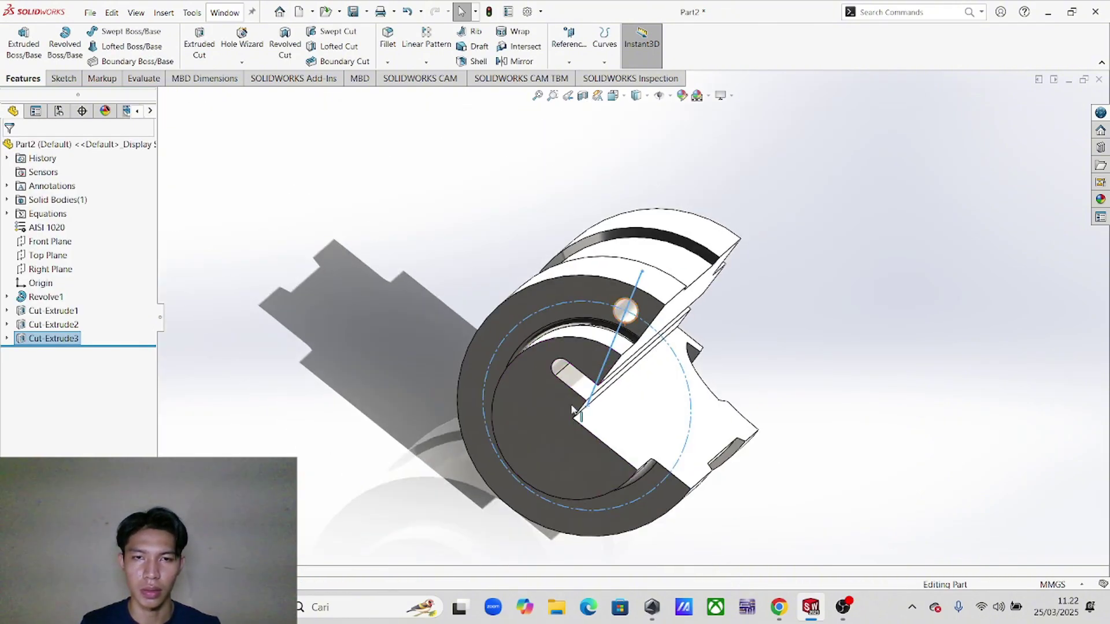
pyautogui.moveTo(744, 248); pyautogui.dragTo(654, 284, button='middle')
pyautogui.scroll(5, 450, 353)
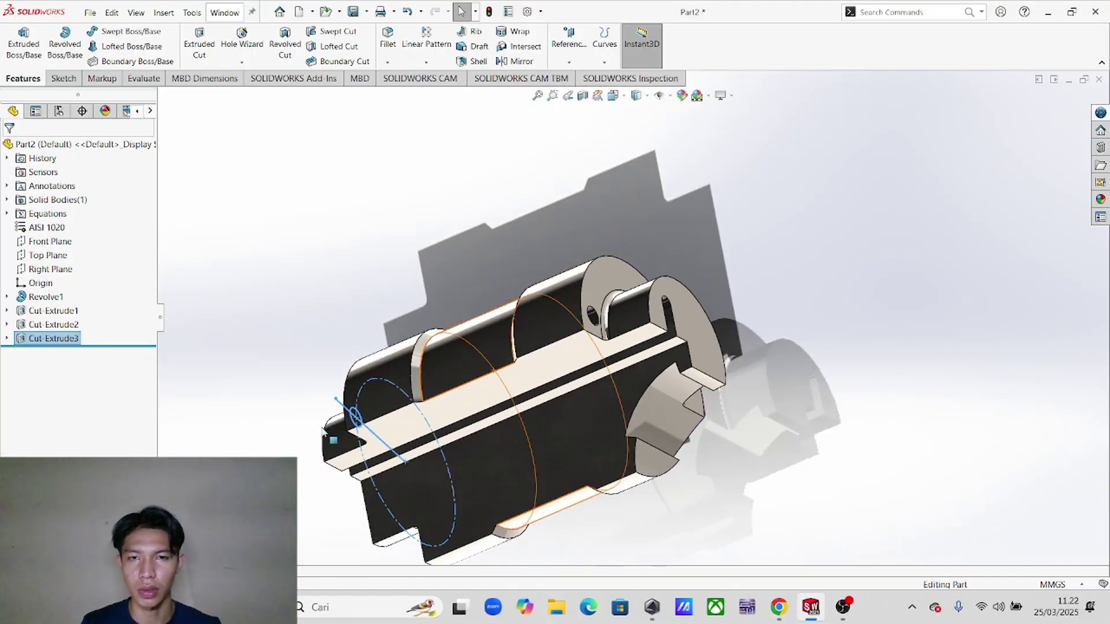
pyautogui.moveTo(344, 461); pyautogui.dragTo(448, 378, button='middle')
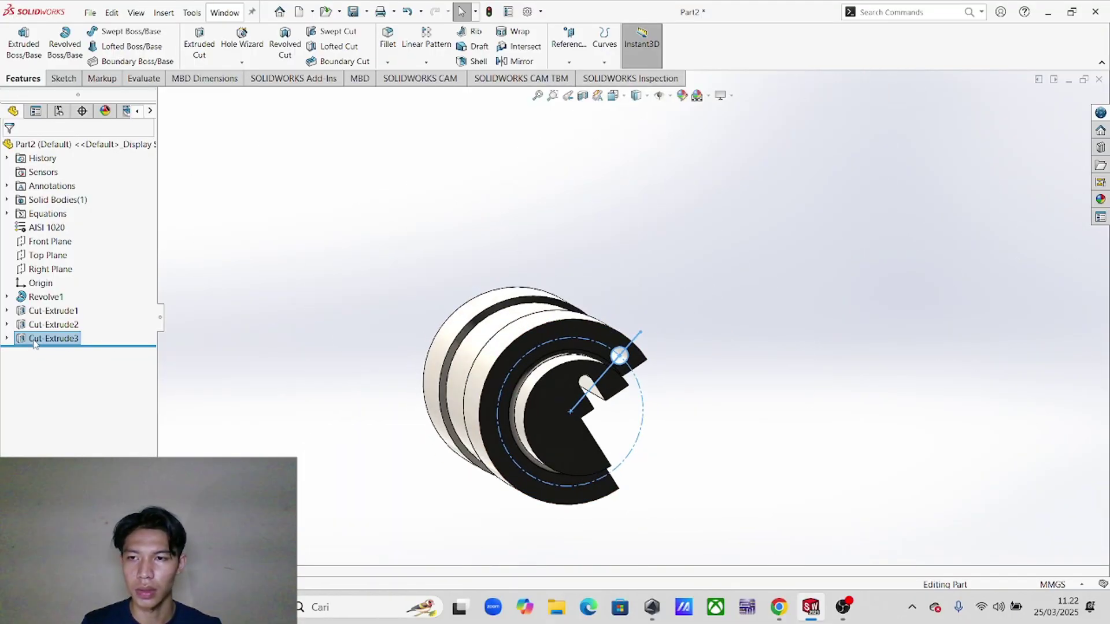
pyautogui.rightClick(35, 340)
pyautogui.click(80, 322)
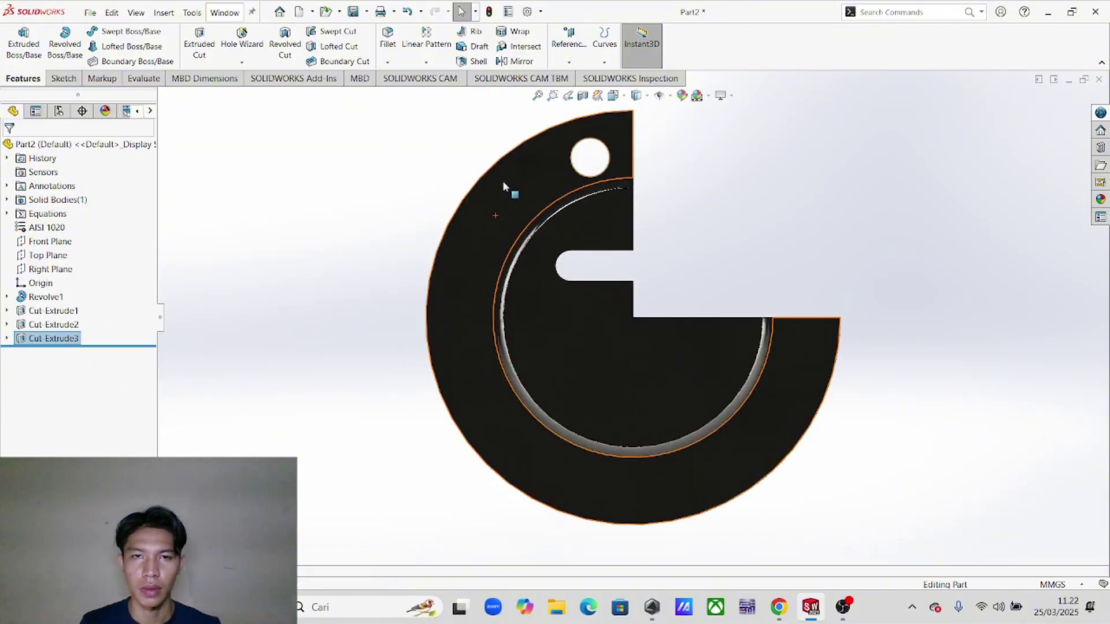
pyautogui.scroll(2, 642, 255)
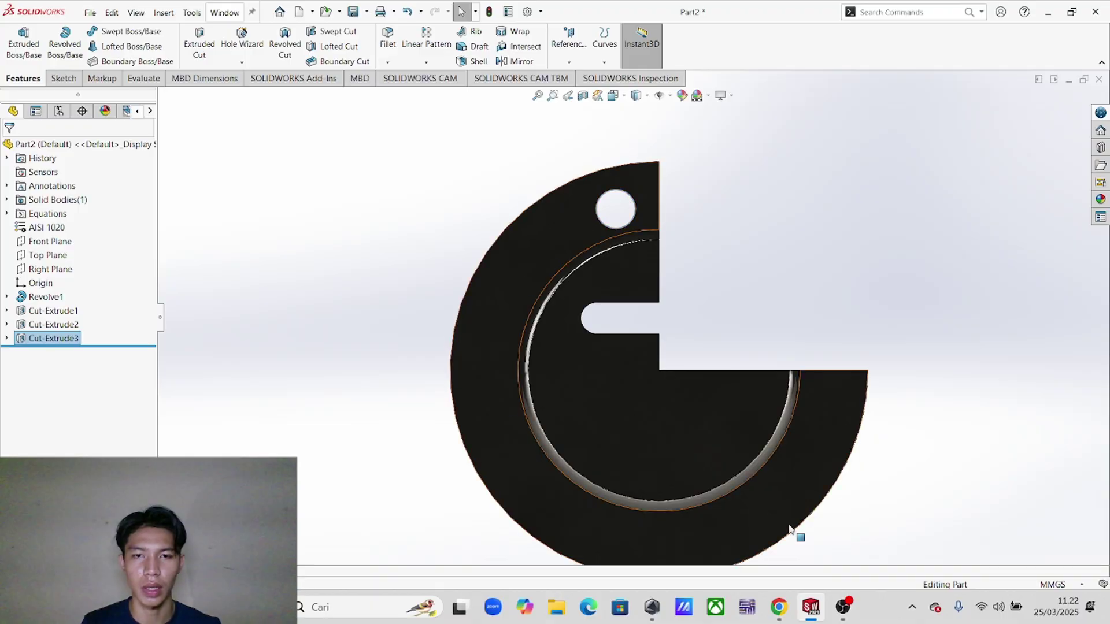
# - Set up a circular pattern of the 7.5 mm hole cut about the flange's outer circular edge, with the direction reversed
pyautogui.hotkey('alt', 'Tab')
pyautogui.scroll(2, 883, 315)
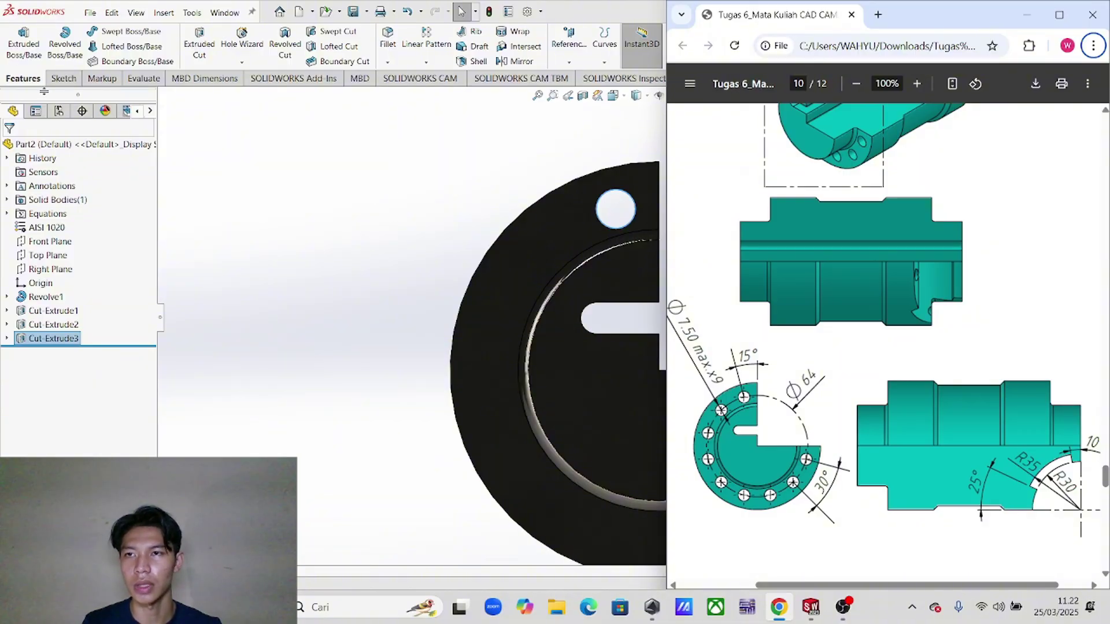
pyautogui.click(426, 62)
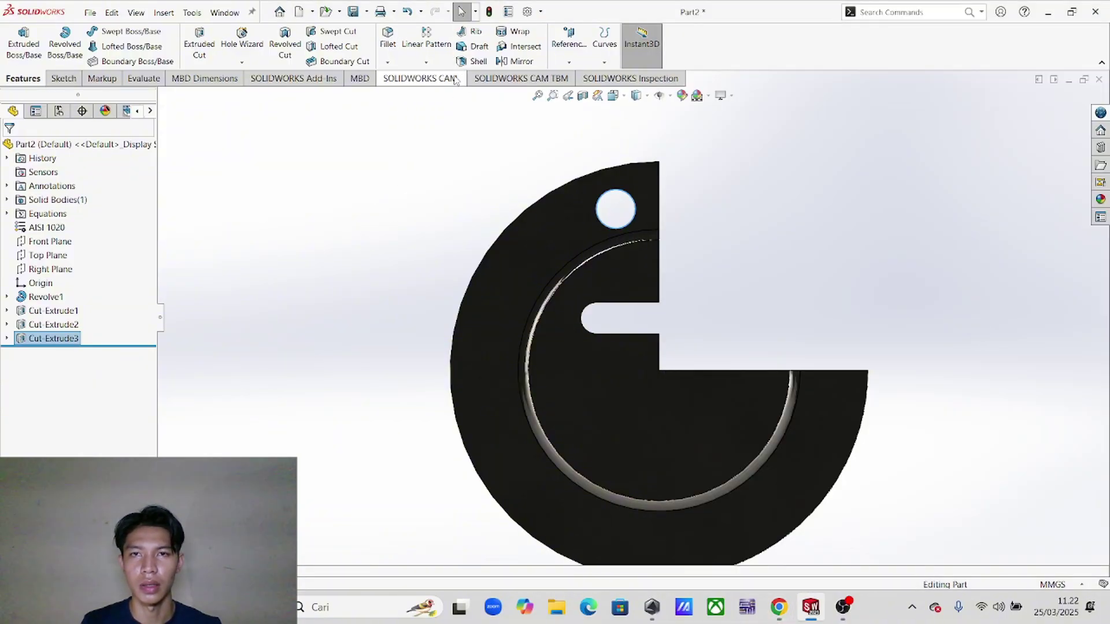
pyautogui.click(426, 61)
pyautogui.click(457, 91)
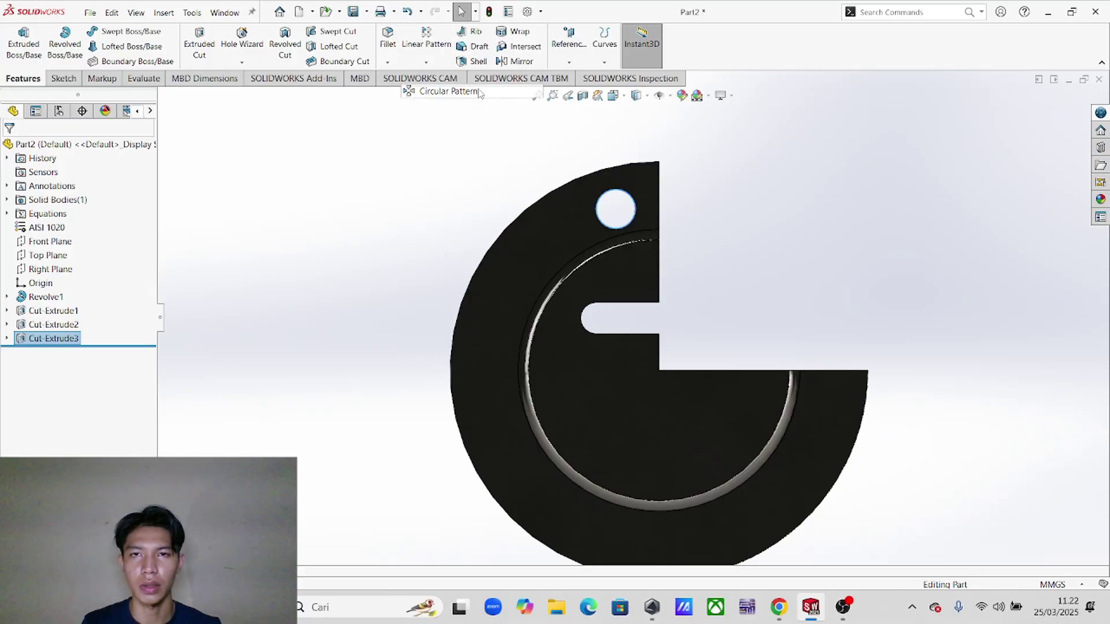
pyautogui.click(40, 330)
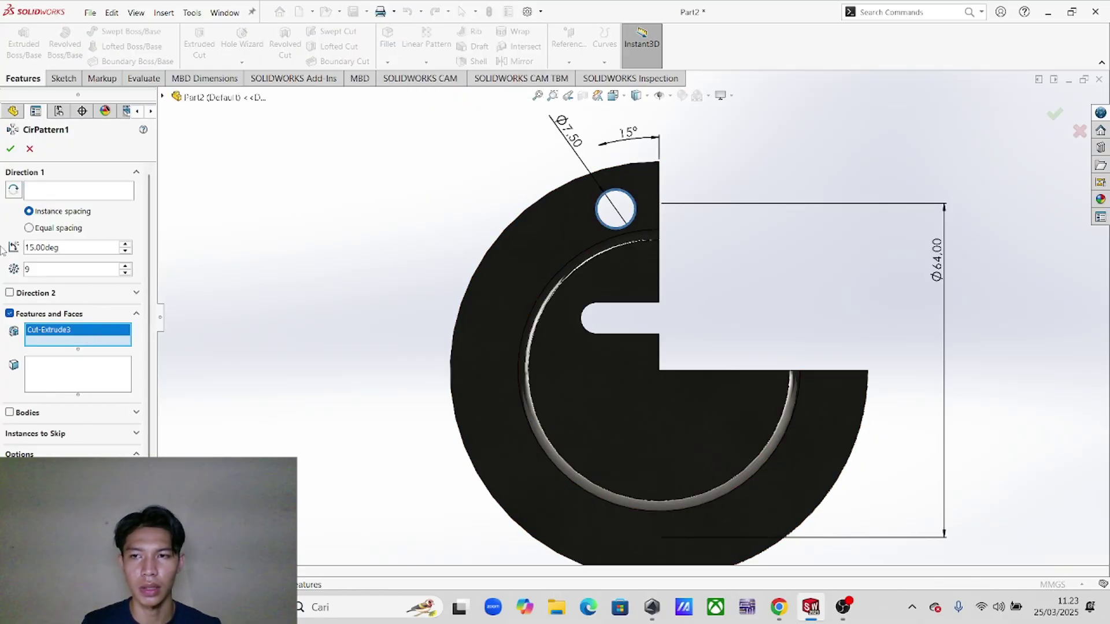
pyautogui.click(56, 197)
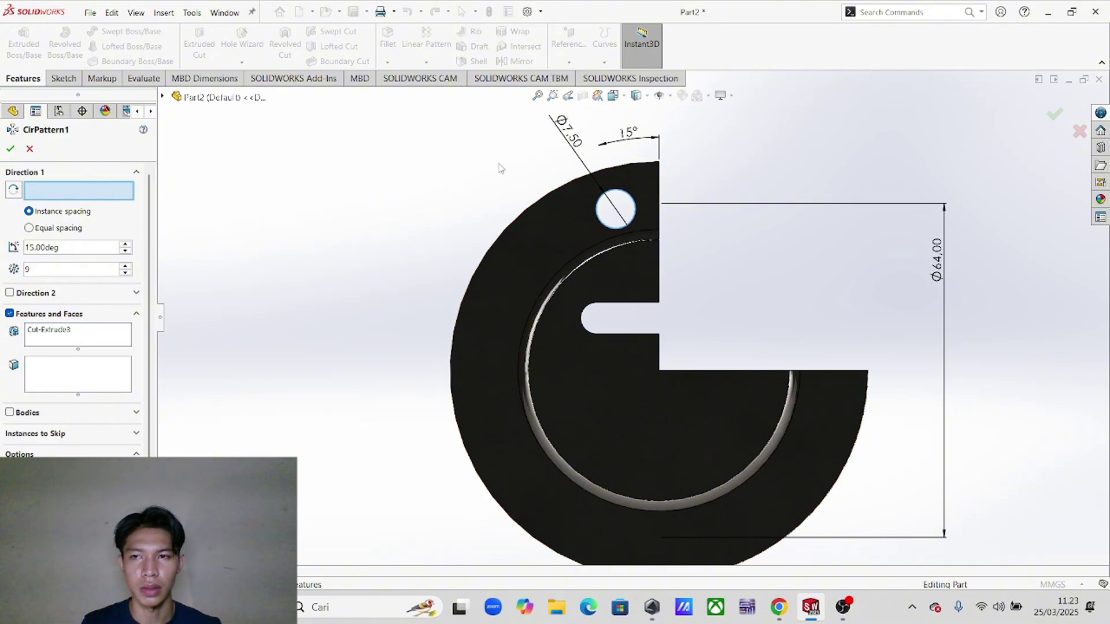
pyautogui.moveTo(501, 168); pyautogui.dragTo(559, 236, button='middle')
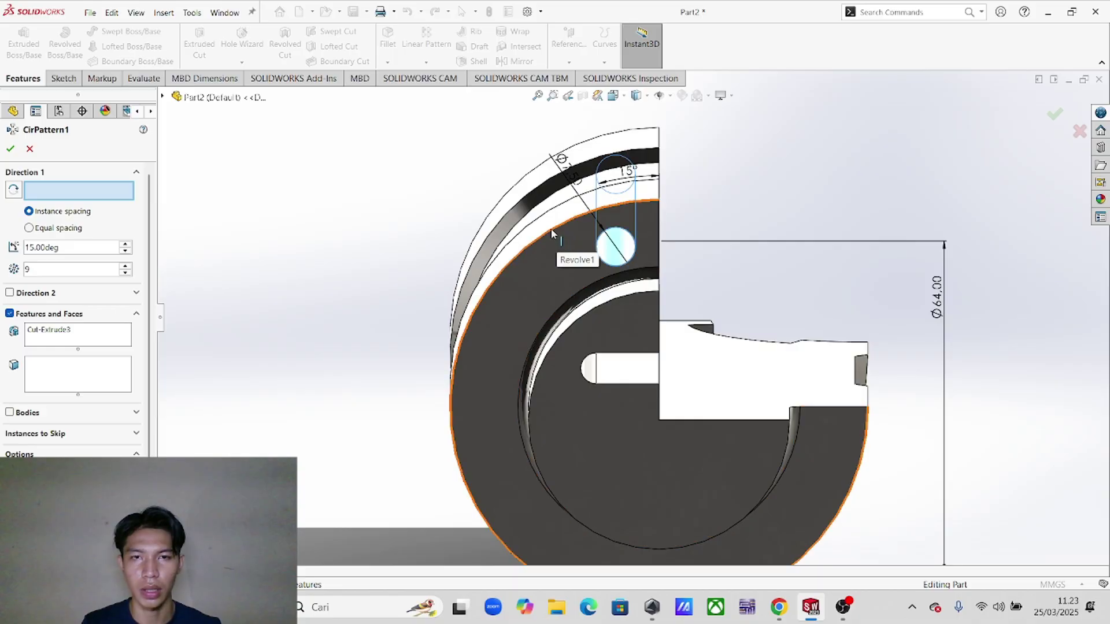
pyautogui.click(551, 234)
pyautogui.moveTo(738, 299); pyautogui.dragTo(716, 258, button='middle')
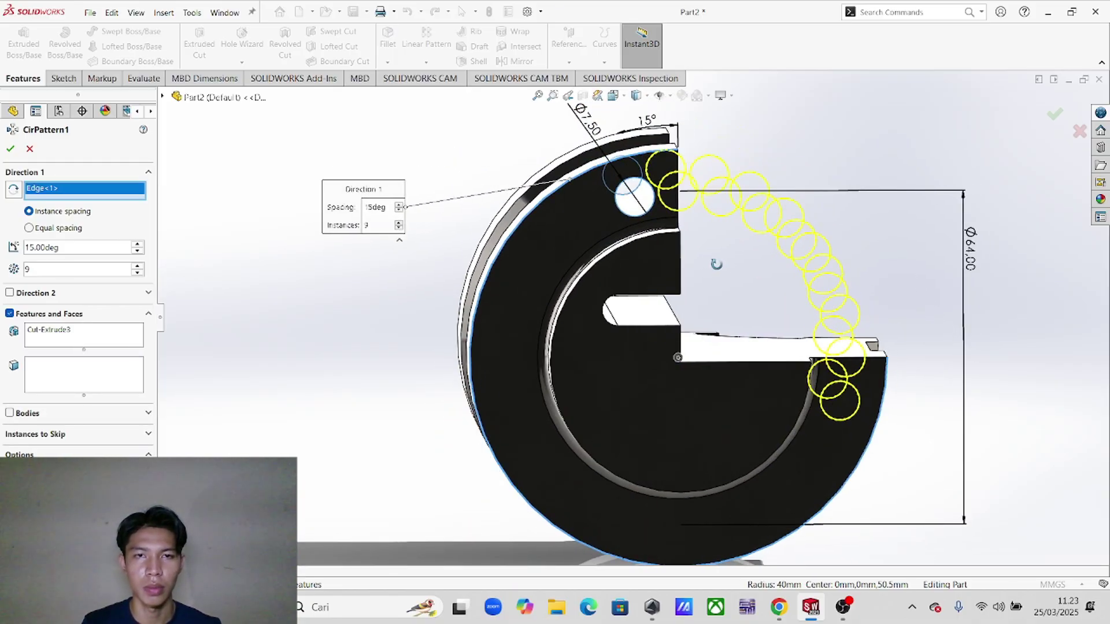
pyautogui.click(14, 190)
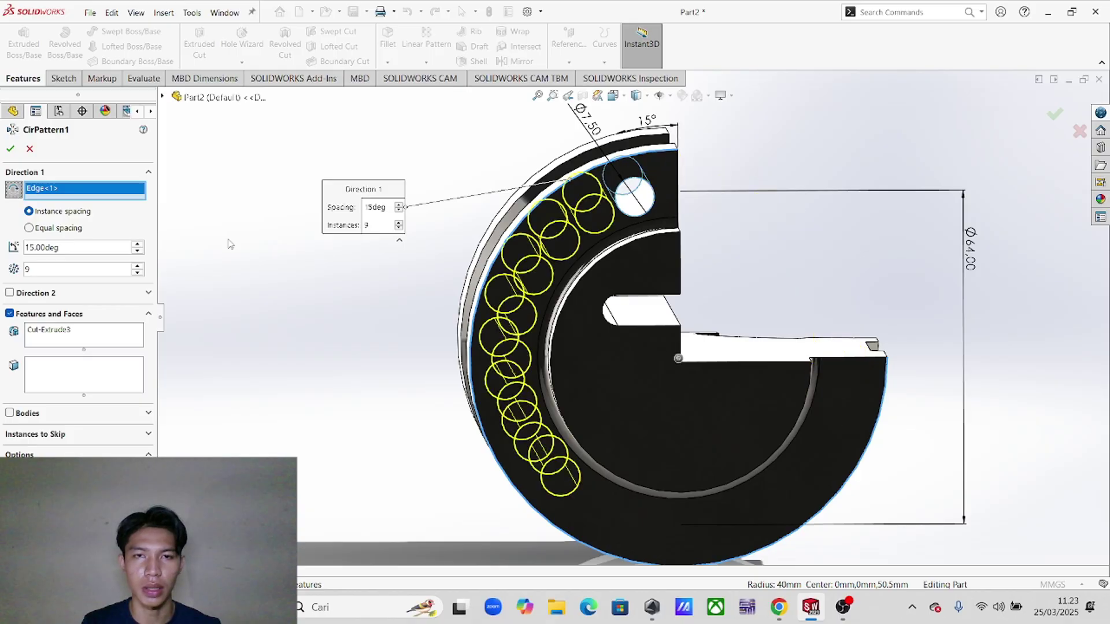
# - Set the circular pattern's instance spacing to 30° with 9 instances and create the pattern
pyautogui.hotkey('alt', 'Tab')
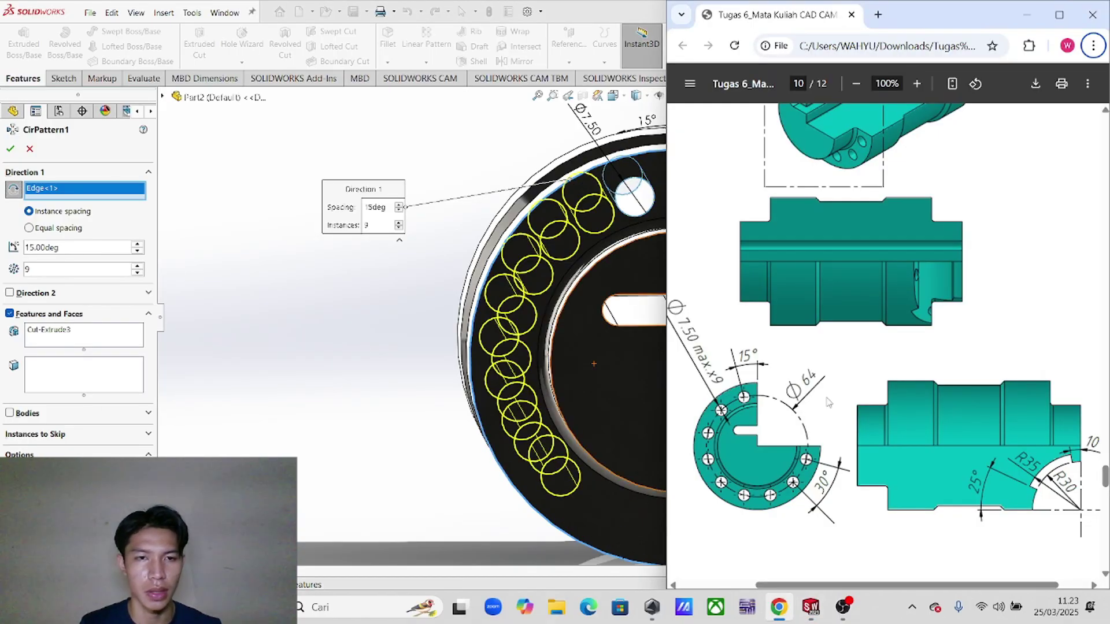
pyautogui.hotkey('alt', 'Tab')
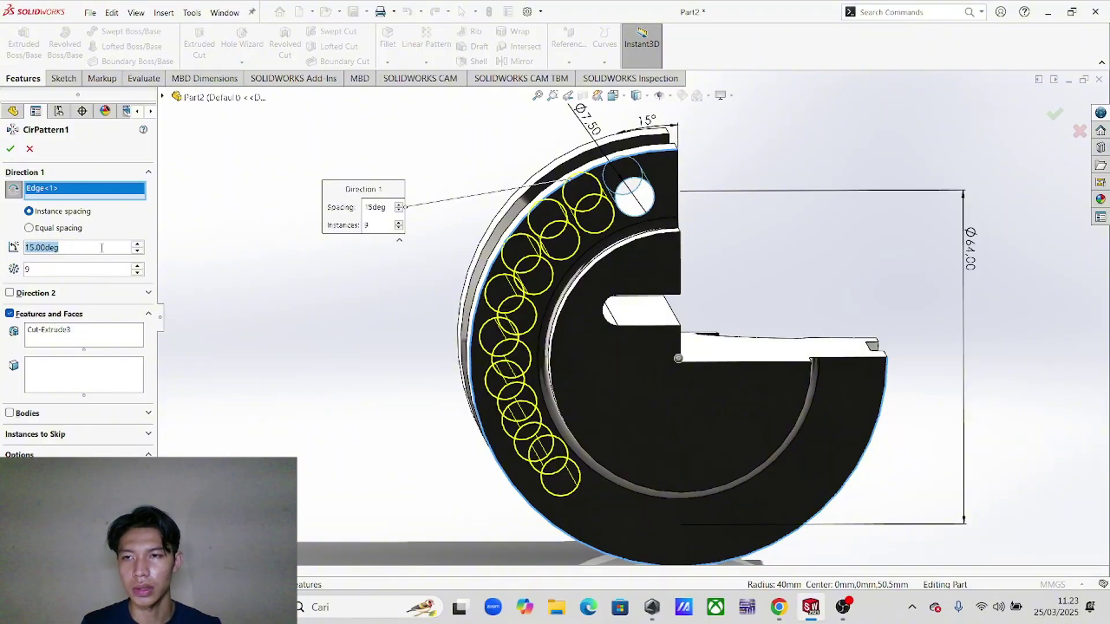
pyautogui.write('30')
pyautogui.press('Return')
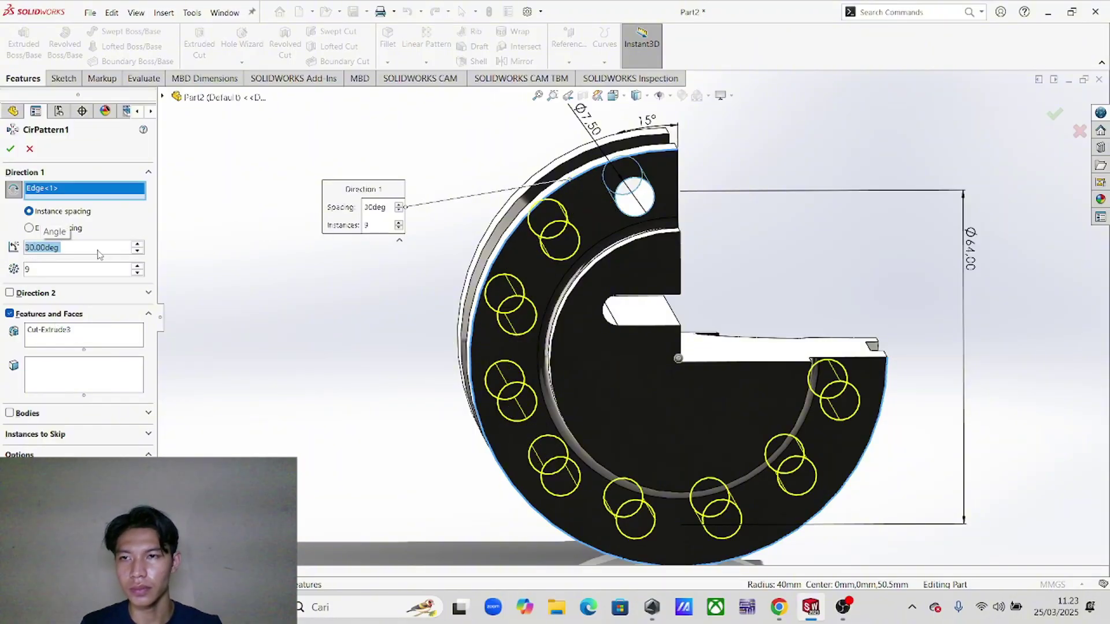
pyautogui.click(11, 149)
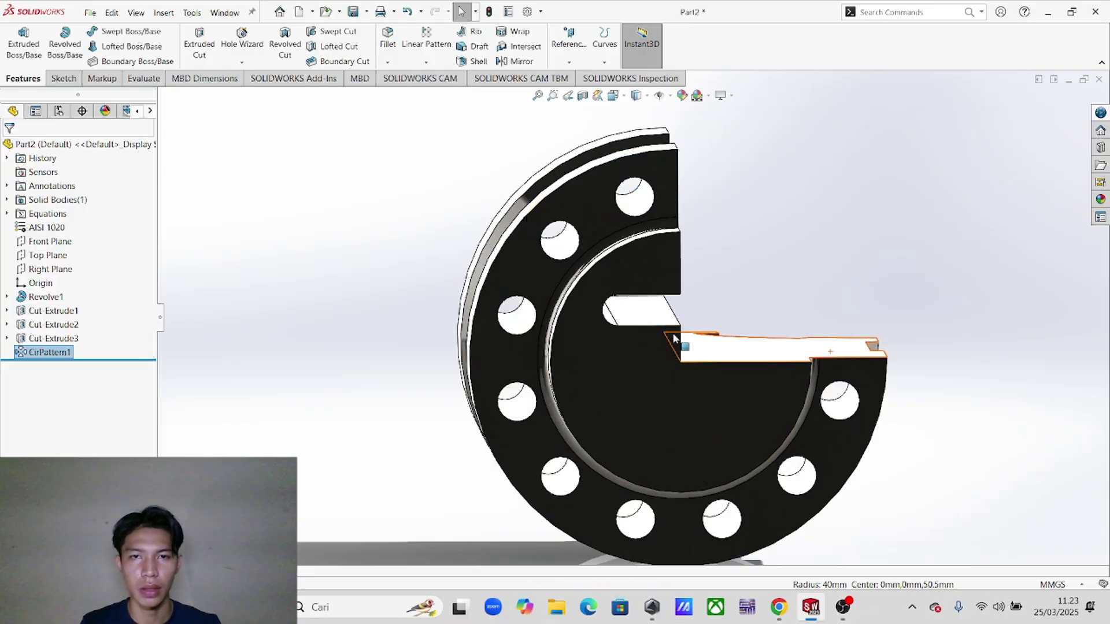
# - Examine the patterned holes, and look up the pocket dimensions in Section F-F and Detail J on page 12 of the assignment PDF
pyautogui.moveTo(647, 312)
pyautogui.mouseDown(button='middle')
pyautogui.moveTo(632, 292)
pyautogui.moveTo(655, 327)
pyautogui.moveTo(642, 341)
pyautogui.moveTo(642, 325)
pyautogui.mouseUp(button='middle')
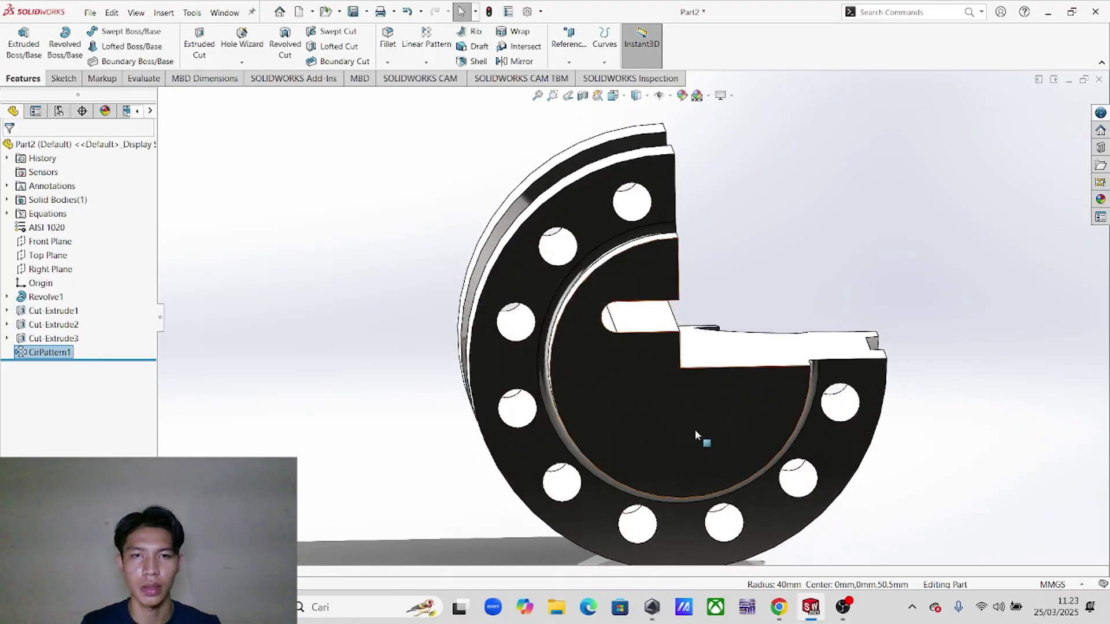
pyautogui.scroll(3, 696, 430)
pyautogui.scroll(-3, 712, 337)
pyautogui.scroll(2, 654, 348)
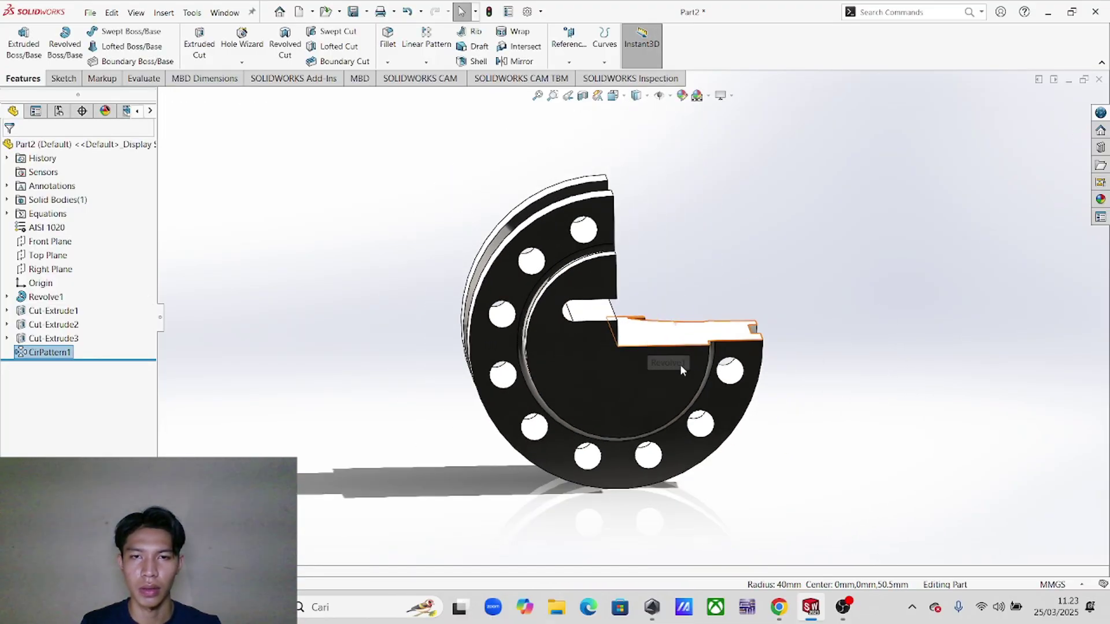
pyautogui.hotkey('alt', 'Tab')
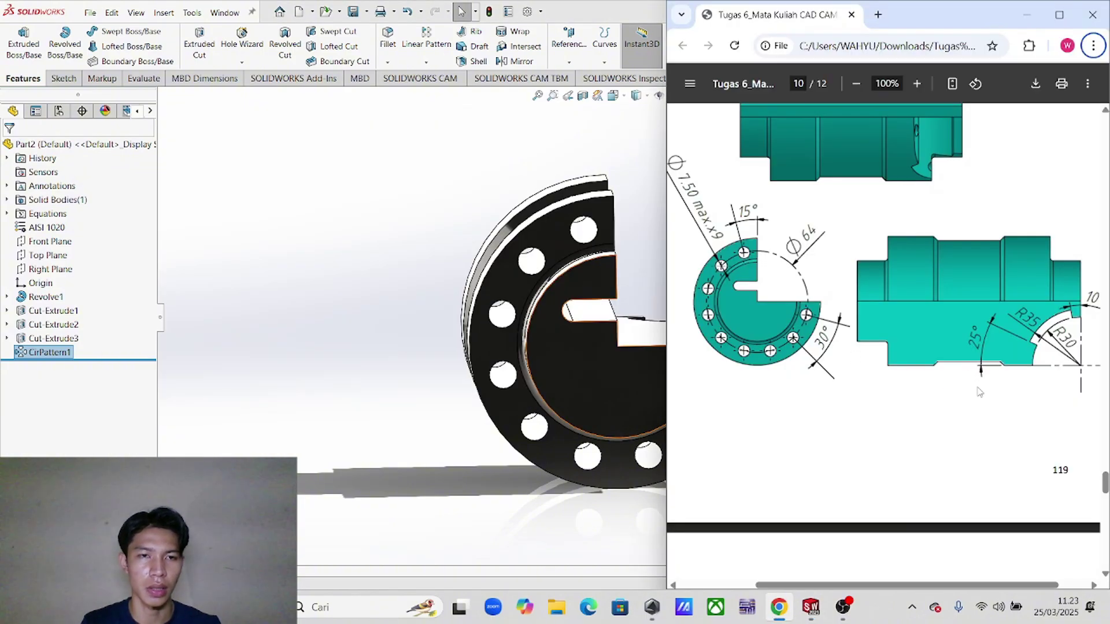
pyautogui.scroll(-15, 979, 392)
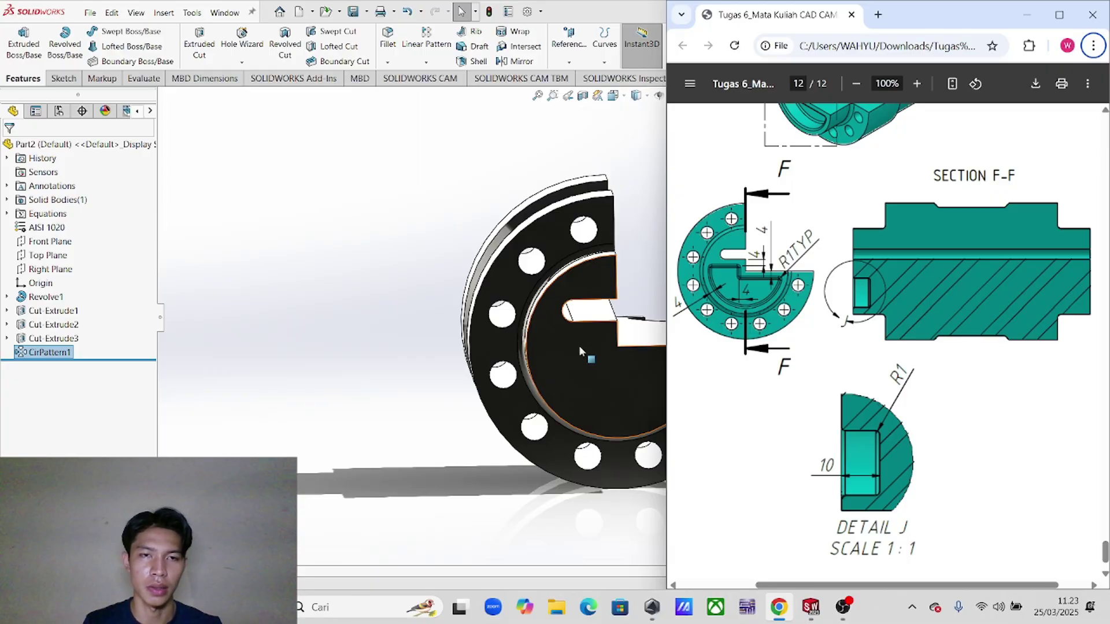
# - Start a sketch on the round end face of the boss inside the ring of holes
pyautogui.moveTo(594, 420); pyautogui.dragTo(615, 437, button='middle')
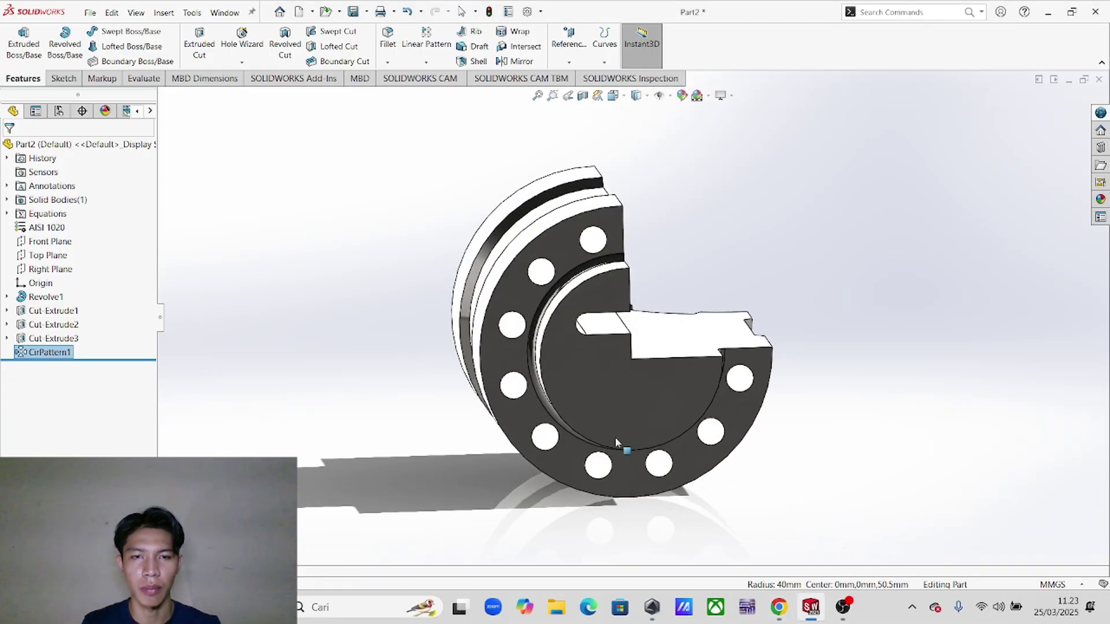
pyautogui.moveTo(634, 399); pyautogui.dragTo(726, 408, button='middle')
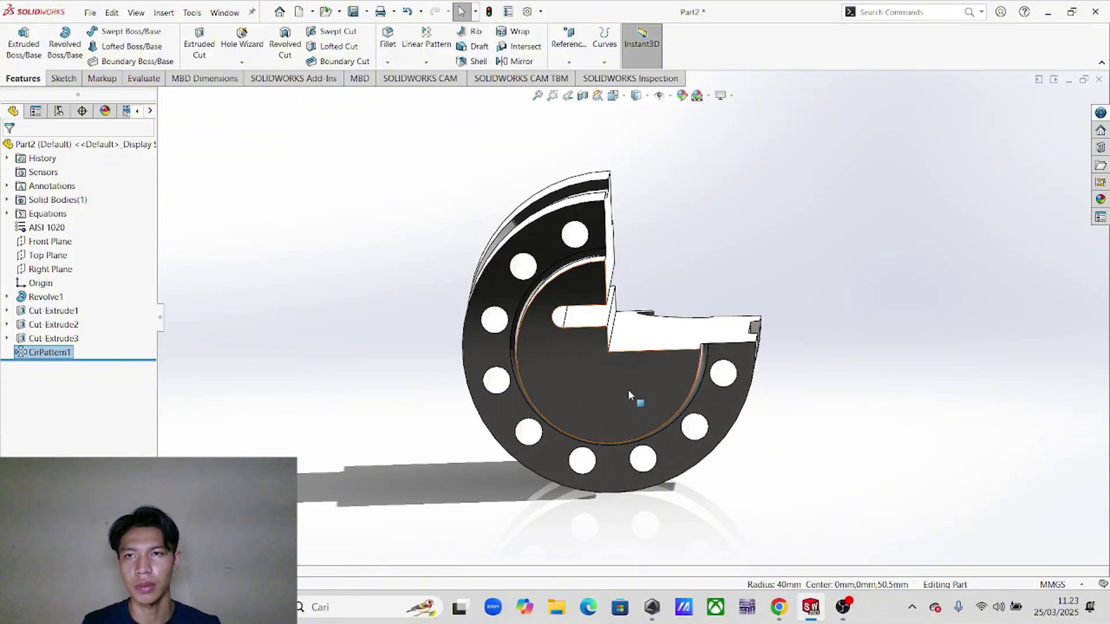
pyautogui.scroll(-2, 626, 393)
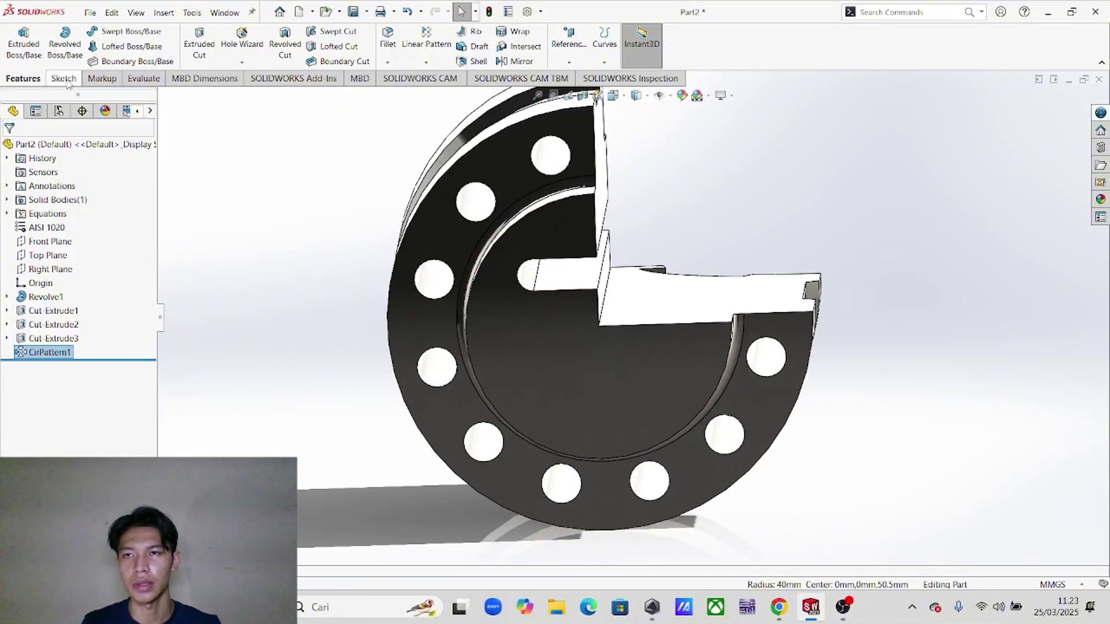
pyautogui.click(64, 78)
pyautogui.rightClick(607, 377)
pyautogui.click(622, 319)
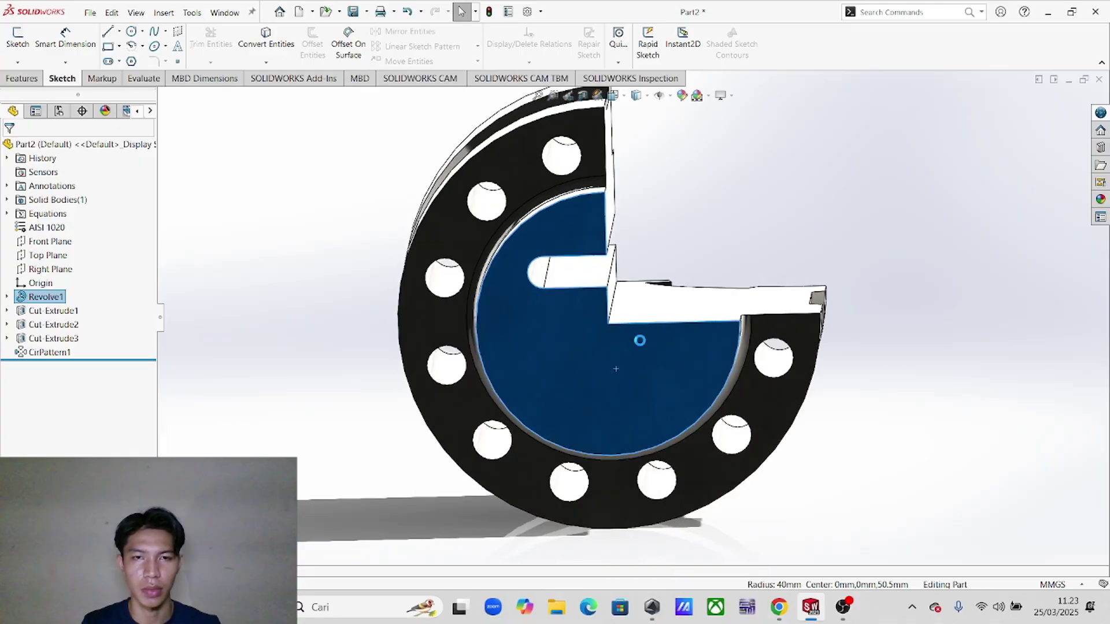
pyautogui.click(312, 43)
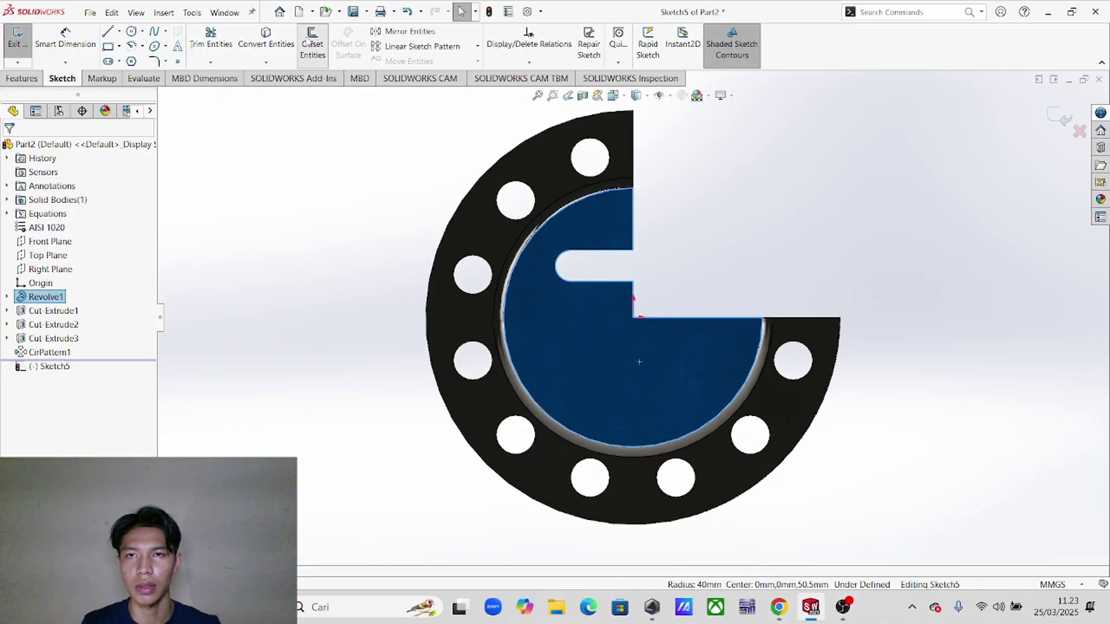
pyautogui.scroll(-2, 756, 302)
pyautogui.scroll(-1, 756, 302)
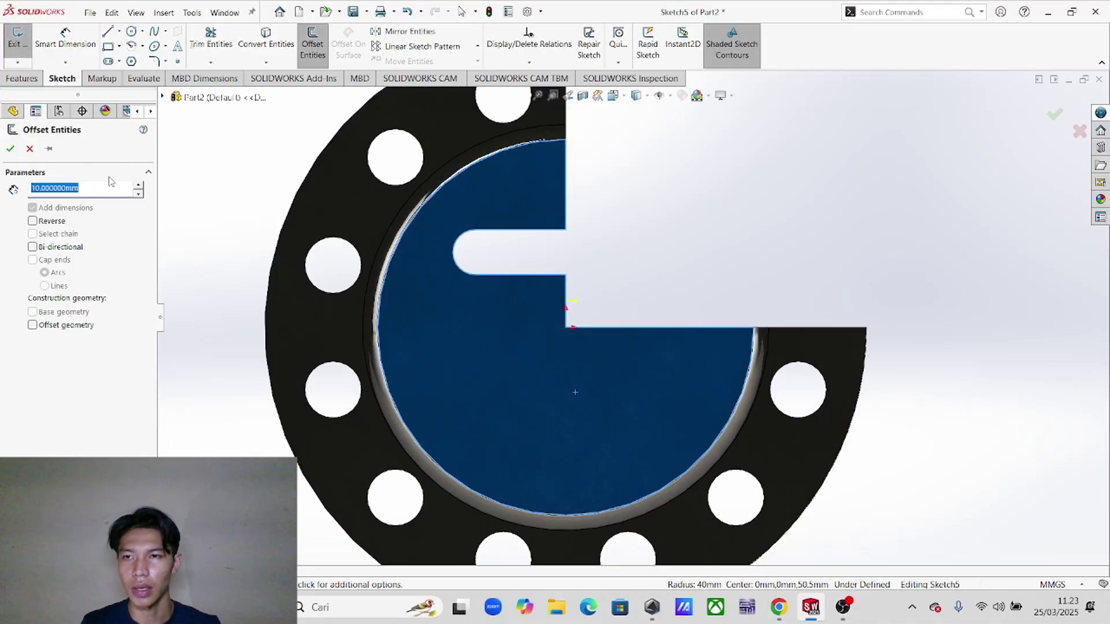
pyautogui.write('4')
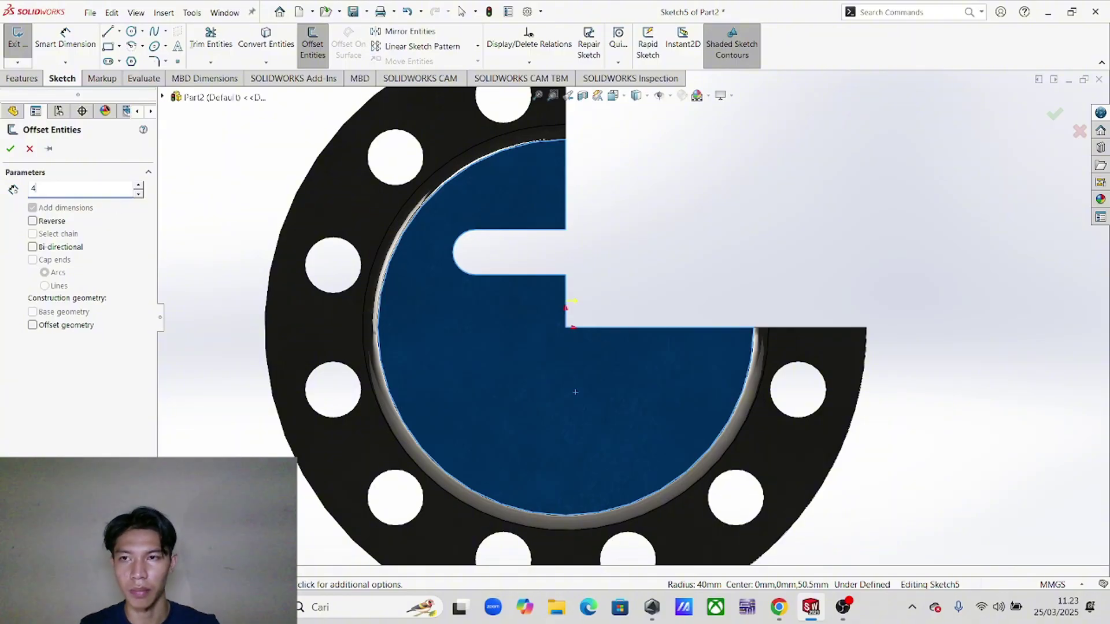
pyautogui.press('Return')
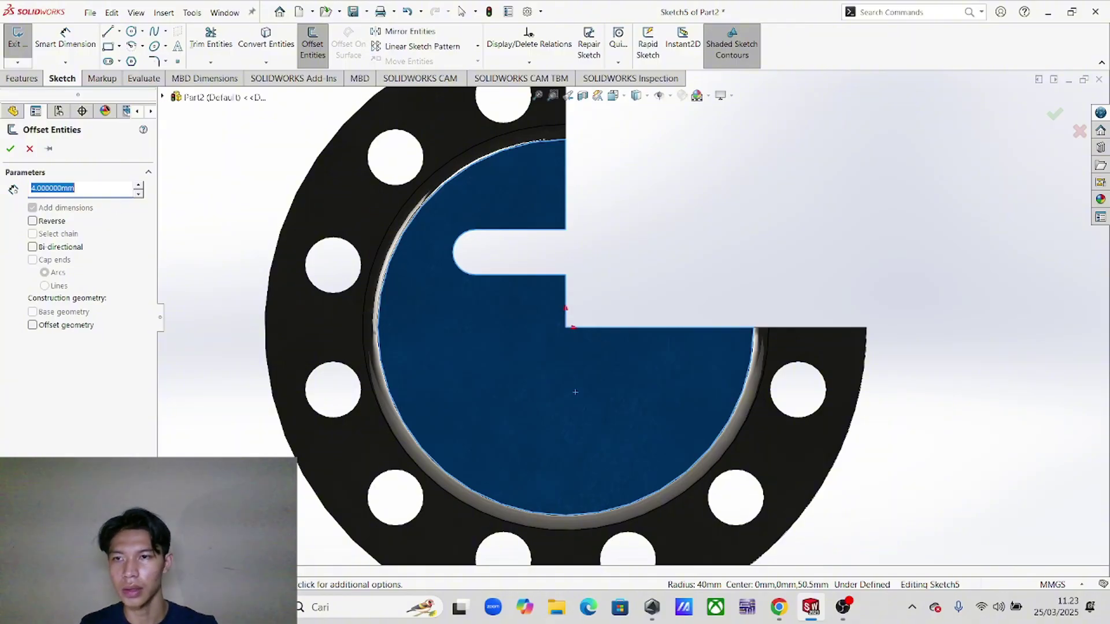
pyautogui.click(33, 221)
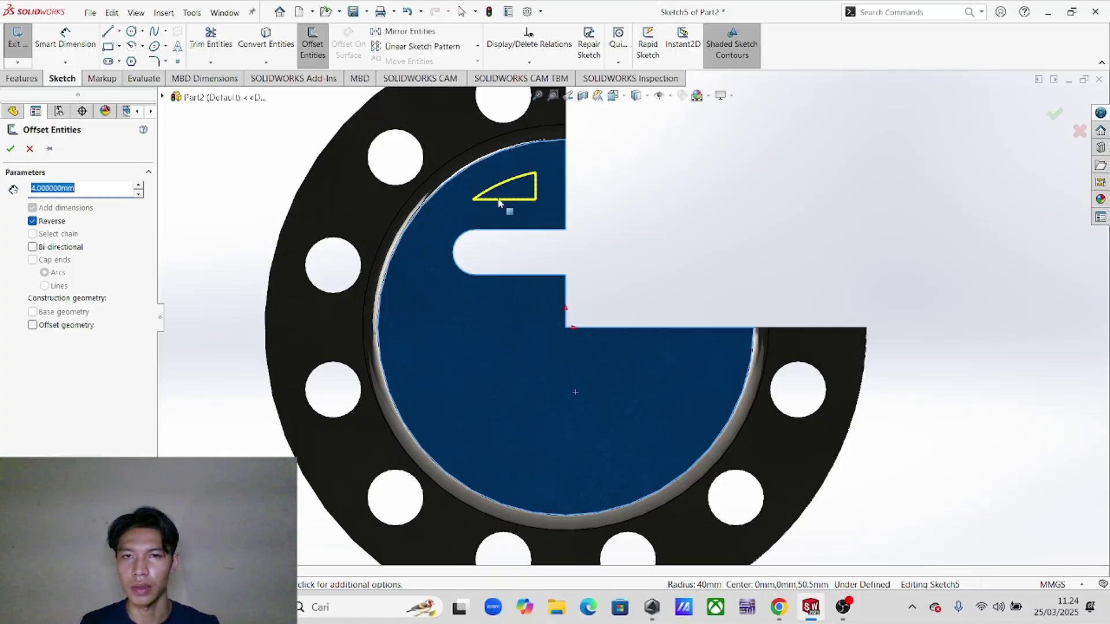
pyautogui.click(31, 148)
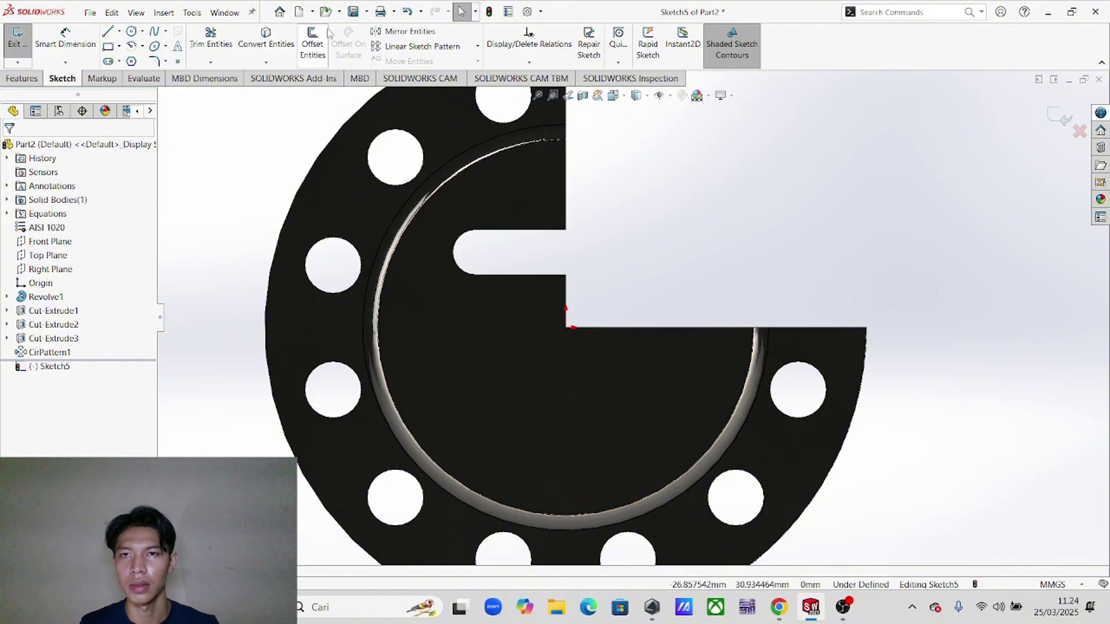
# - Offset the boss's horizontal cut edge, short vertical edge, slot's lower edge and circular edge inward by 4 mm
pyautogui.click(310, 52)
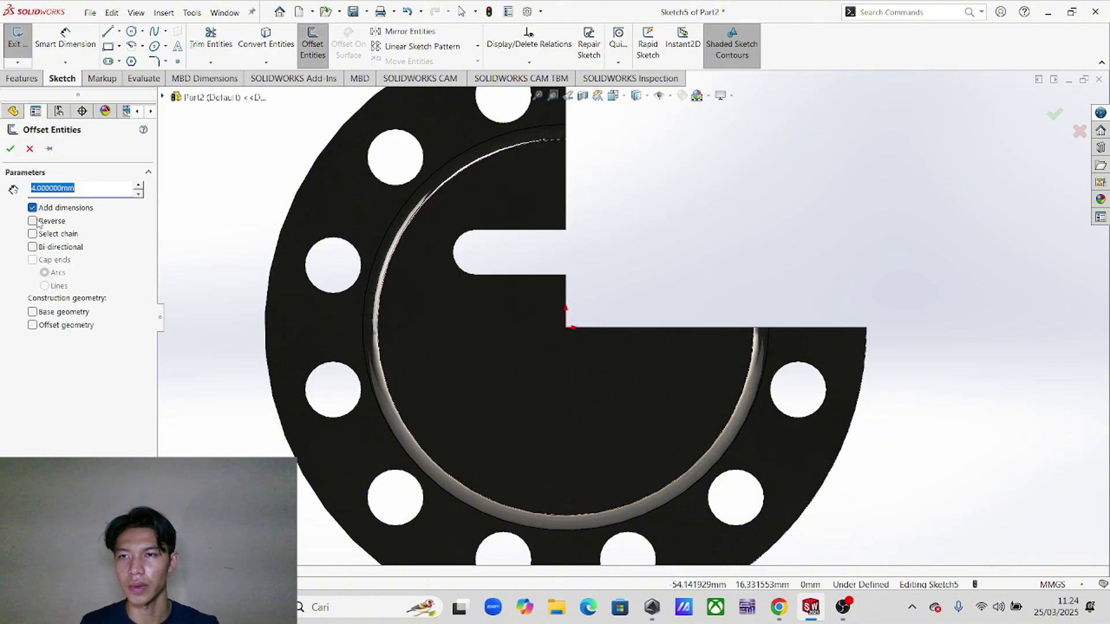
pyautogui.click(32, 221)
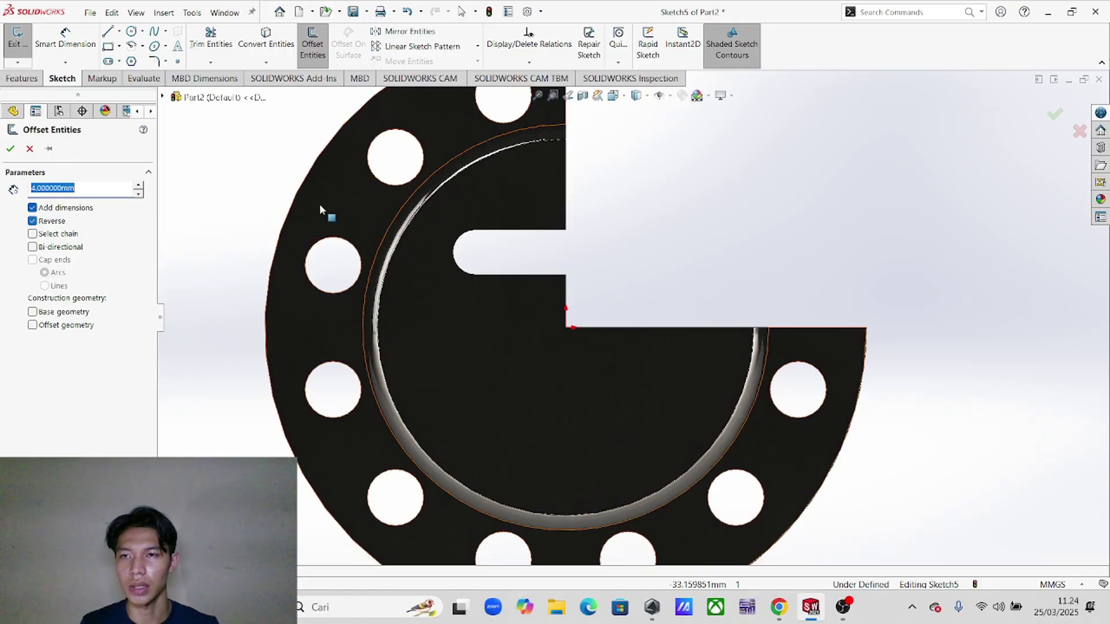
pyautogui.click(613, 330)
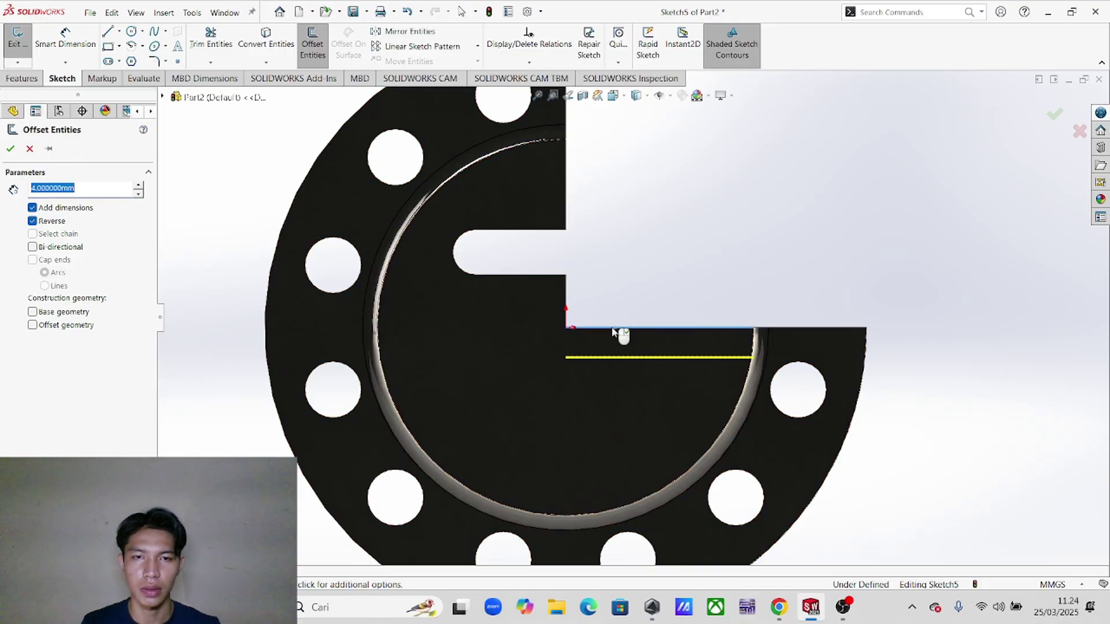
pyautogui.click(568, 315)
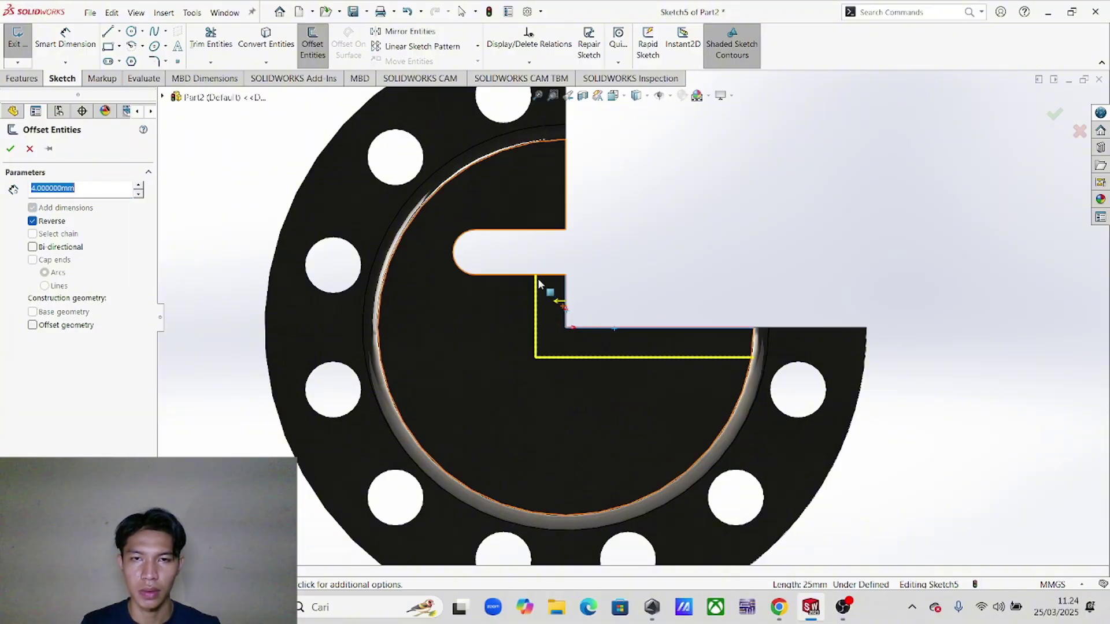
pyautogui.click(535, 276)
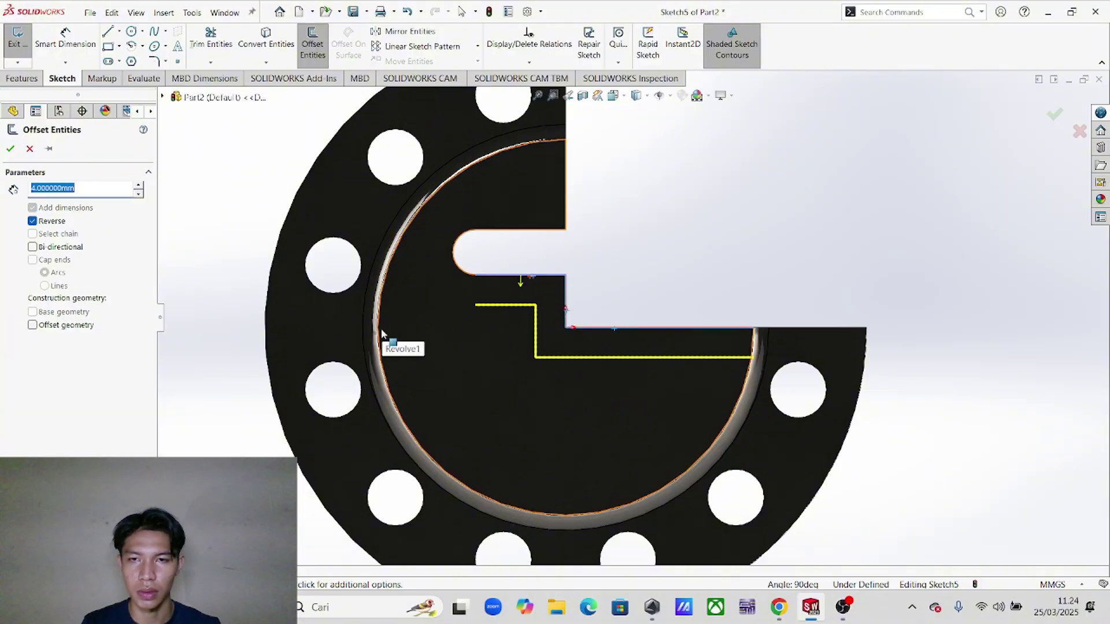
pyautogui.click(379, 347)
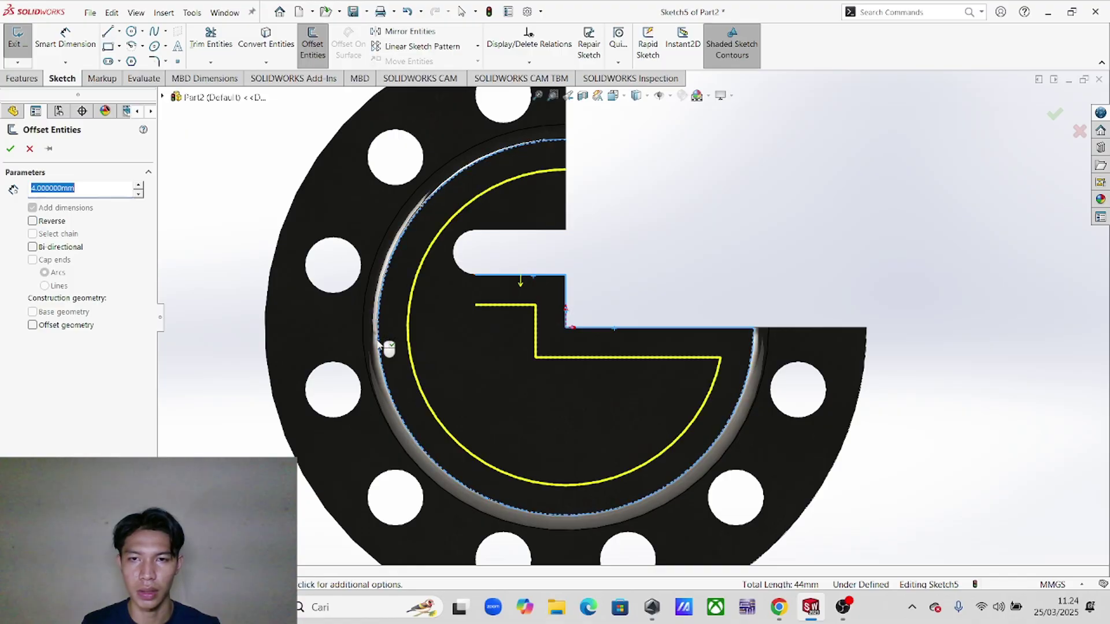
pyautogui.scroll(-2, 555, 321)
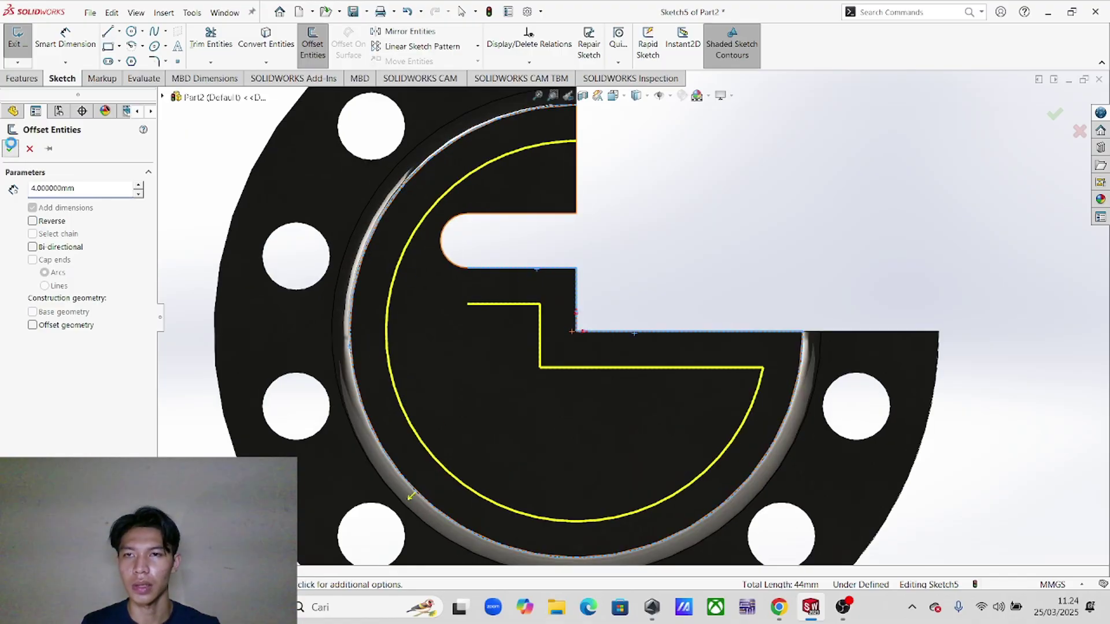
pyautogui.click(11, 148)
# - Extend the free end of the short horizontal offset line below the slot until it meets the offset arc
pyautogui.scroll(-2, 383, 263)
pyautogui.moveTo(382, 263)
pyautogui.mouseDown(button='middle')
pyautogui.moveTo(479, 270)
pyautogui.moveTo(473, 390)
pyautogui.mouseUp(button='middle')
pyautogui.click(466, 310)
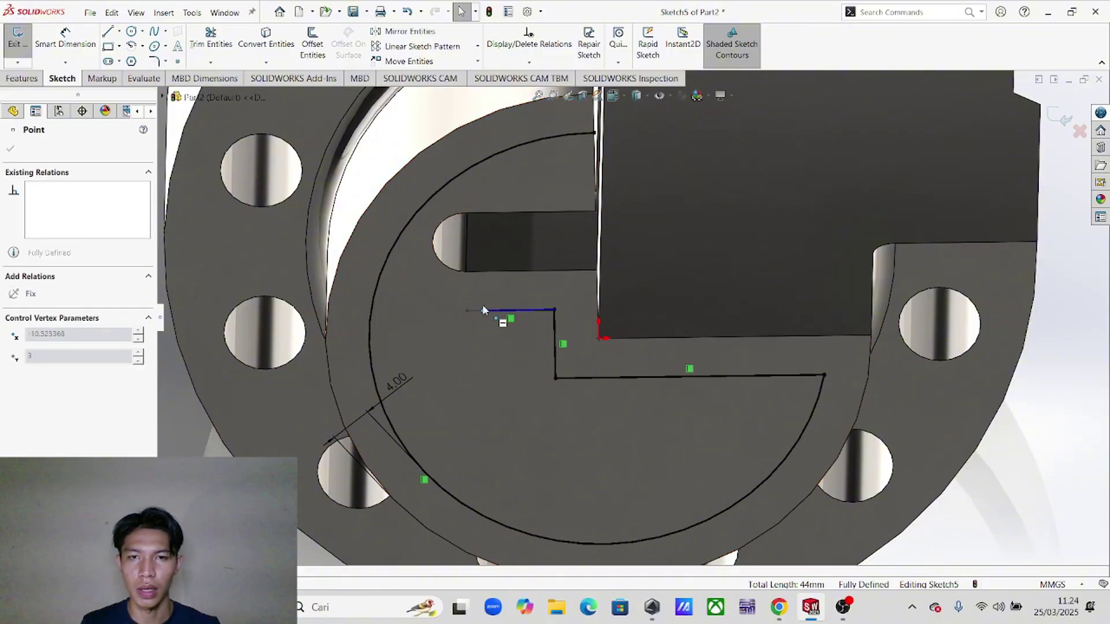
pyautogui.moveTo(401, 313); pyautogui.dragTo(375, 313)
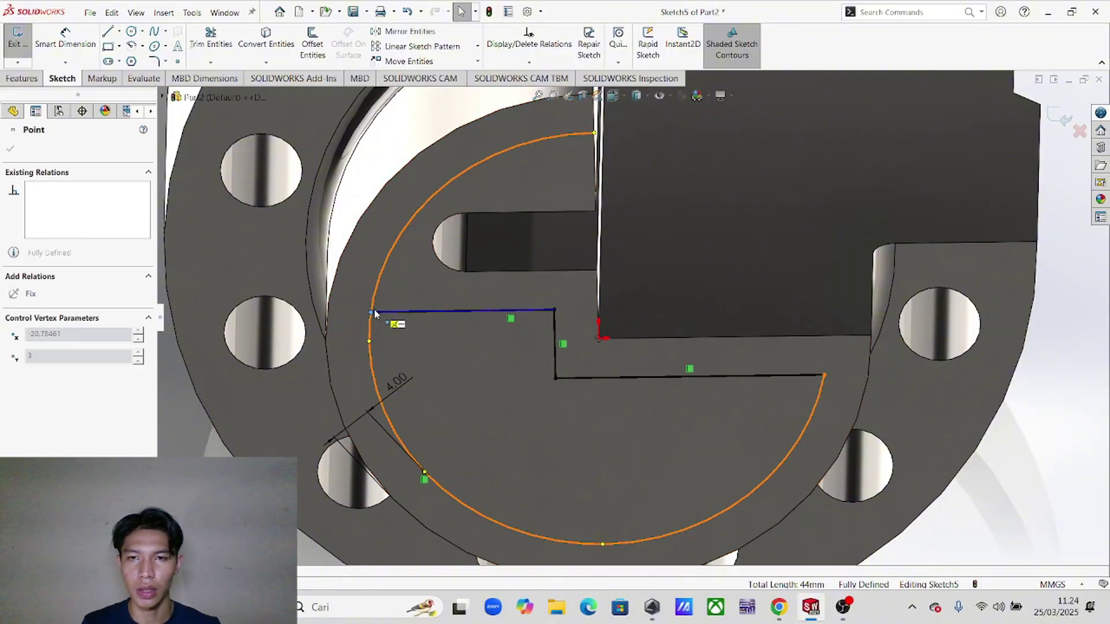
# - Trim away the offset arc above the short horizontal line to close the pocket profile, and look up its corner radius in the assignment PDF
pyautogui.click(211, 37)
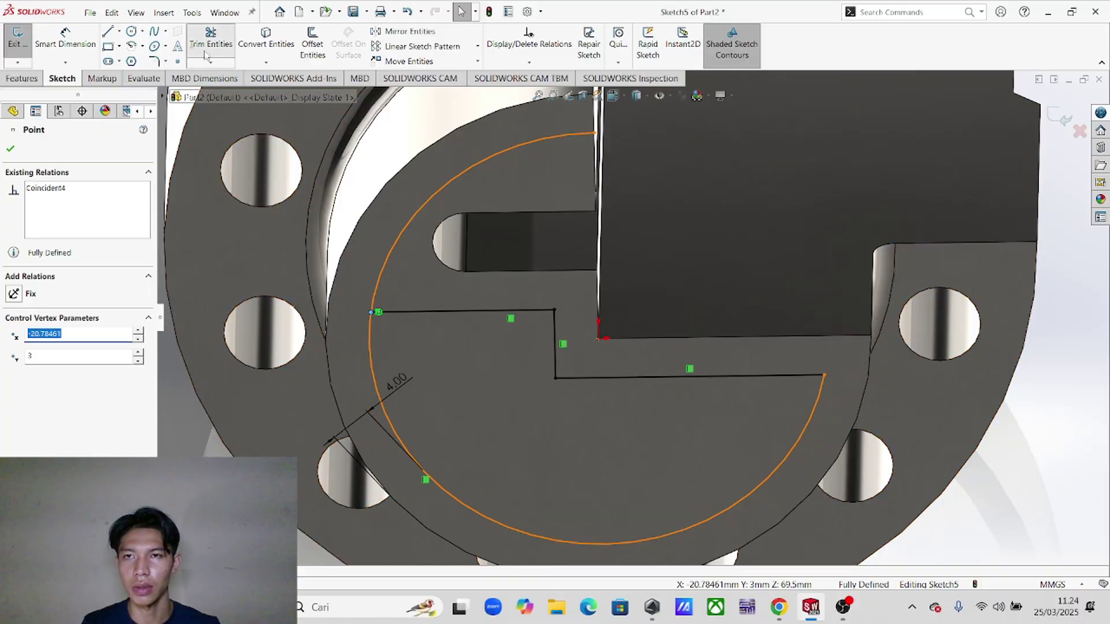
pyautogui.moveTo(481, 254); pyautogui.dragTo(393, 207)
pyautogui.moveTo(663, 347)
pyautogui.mouseDown(button='middle')
pyautogui.moveTo(603, 359)
pyautogui.moveTo(619, 337)
pyautogui.moveTo(595, 342)
pyautogui.moveTo(626, 367)
pyautogui.mouseUp(button='middle')
pyautogui.hotkey('alt', 'Tab')
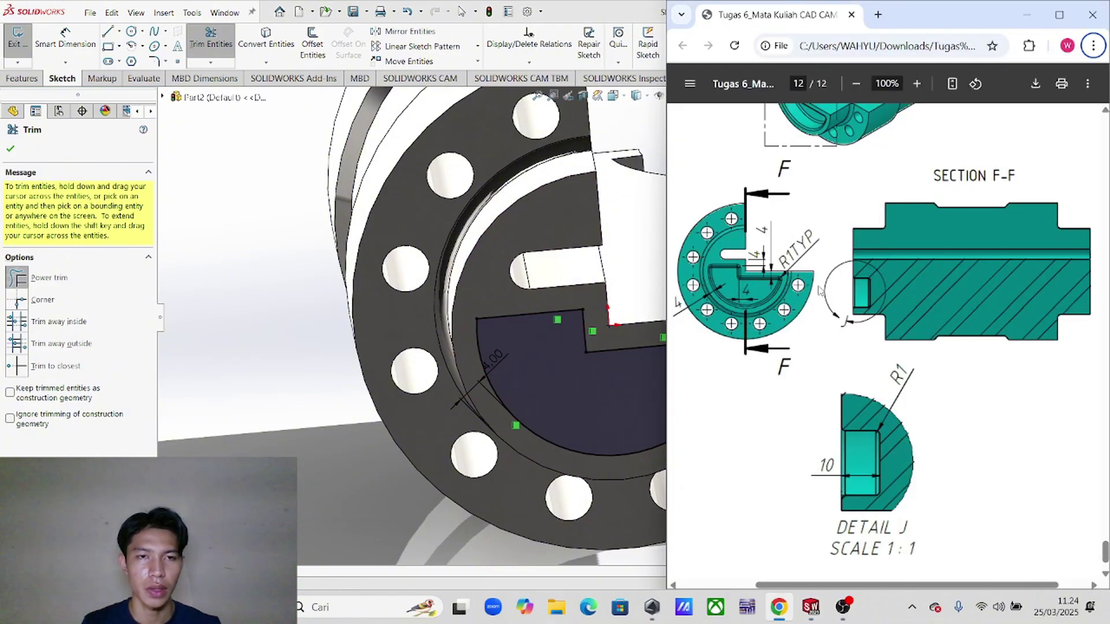
pyautogui.scroll(-3, 819, 290)
pyautogui.scroll(3, 808, 264)
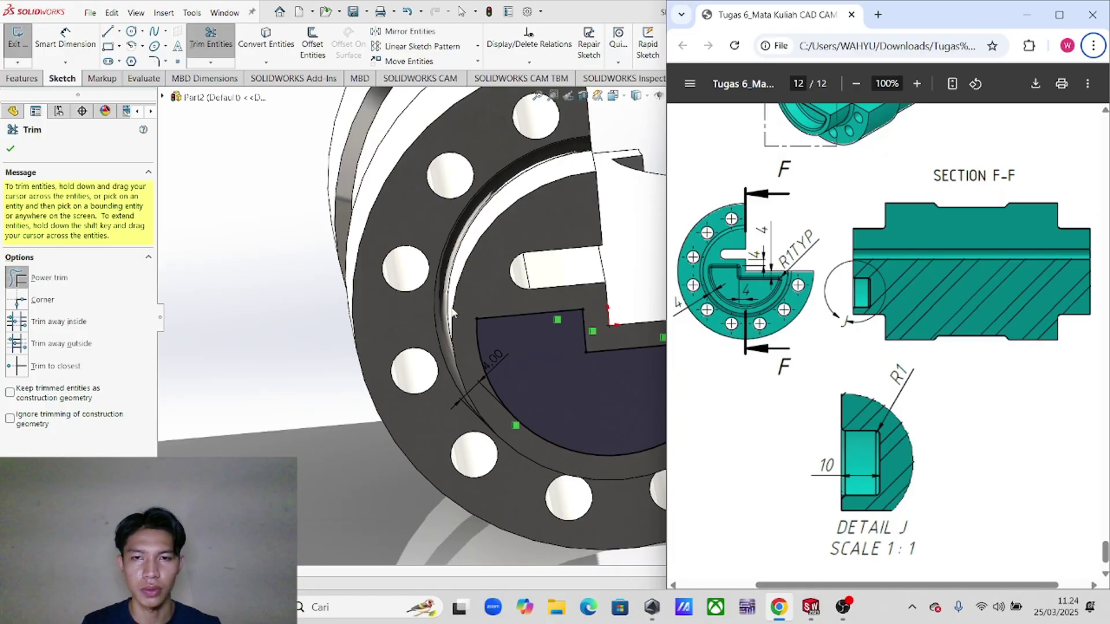
pyautogui.click(11, 149)
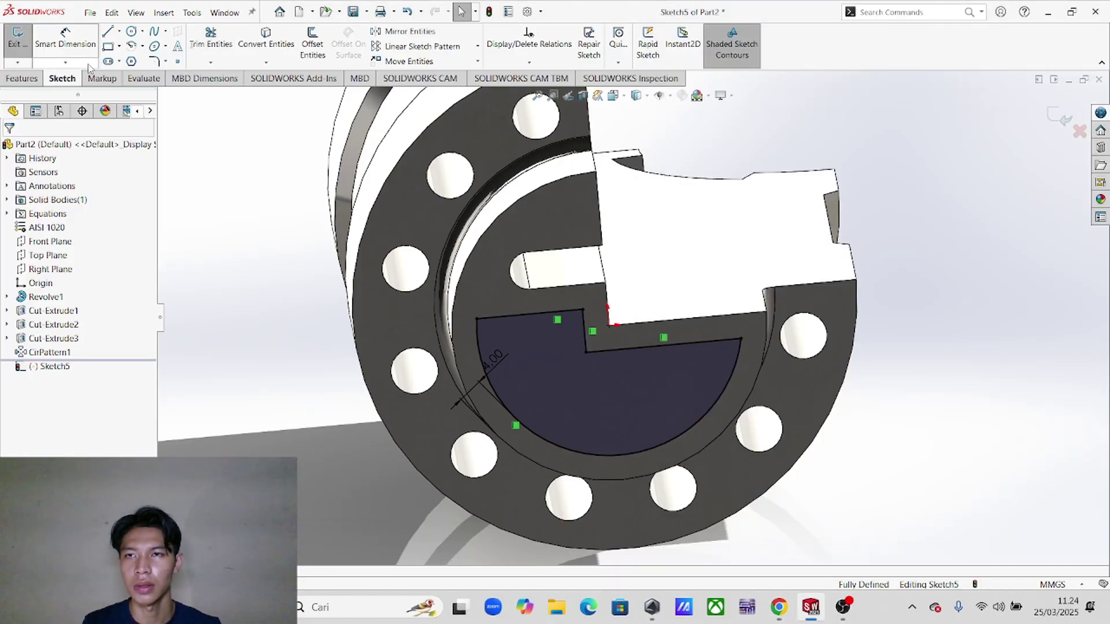
# - Round all four corners of the pocket profile with 1 mm sketch fillets
pyautogui.click(154, 61)
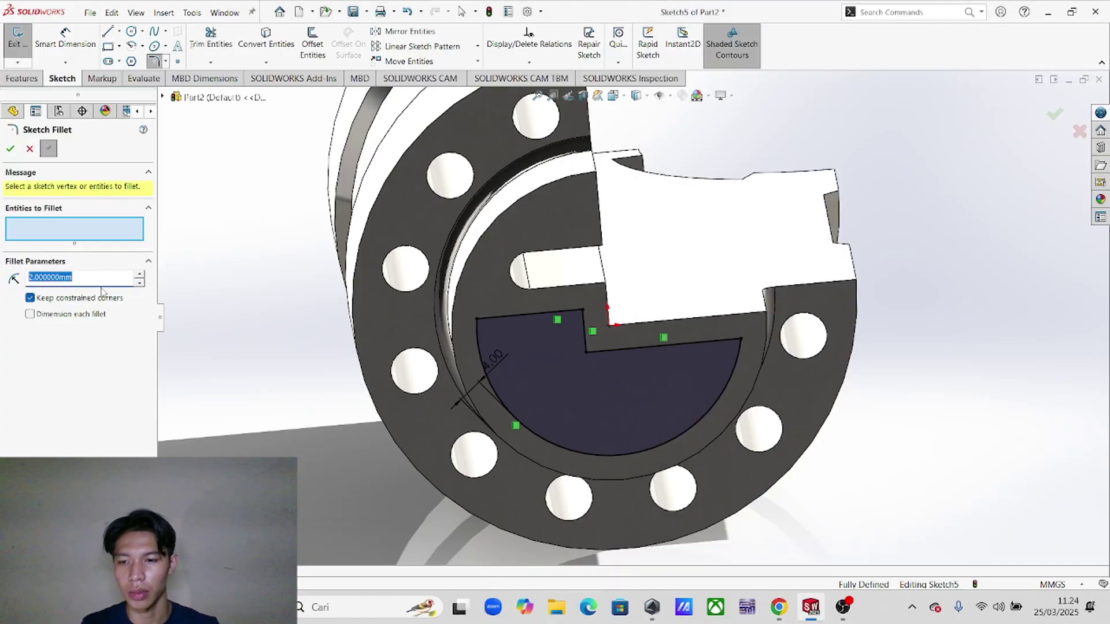
pyautogui.write('1')
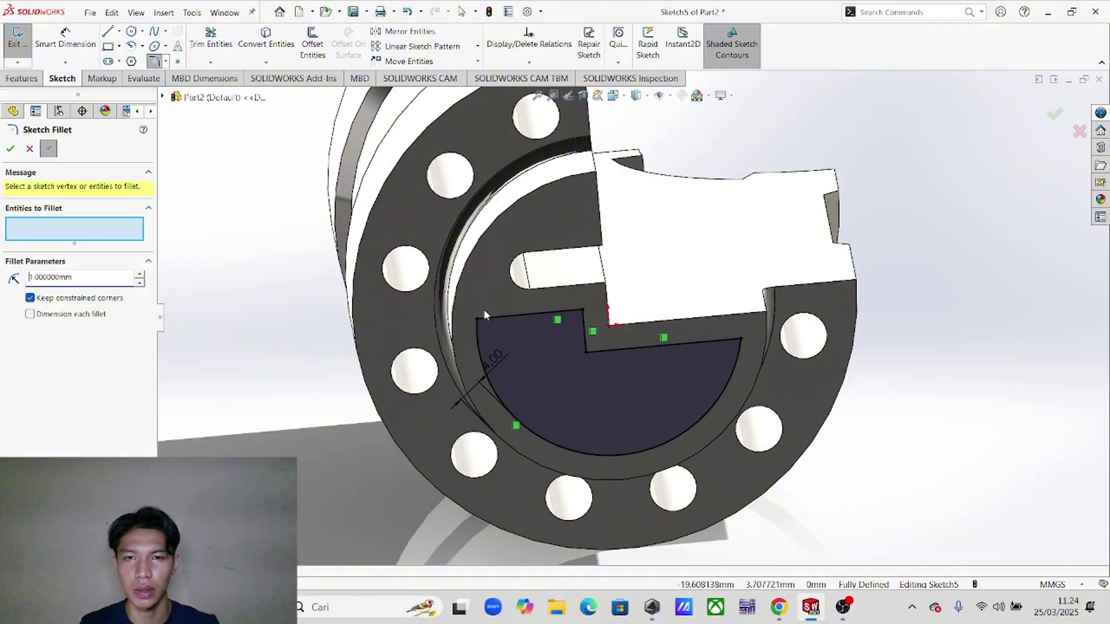
pyautogui.scroll(-2, 489, 329)
pyautogui.click(489, 324)
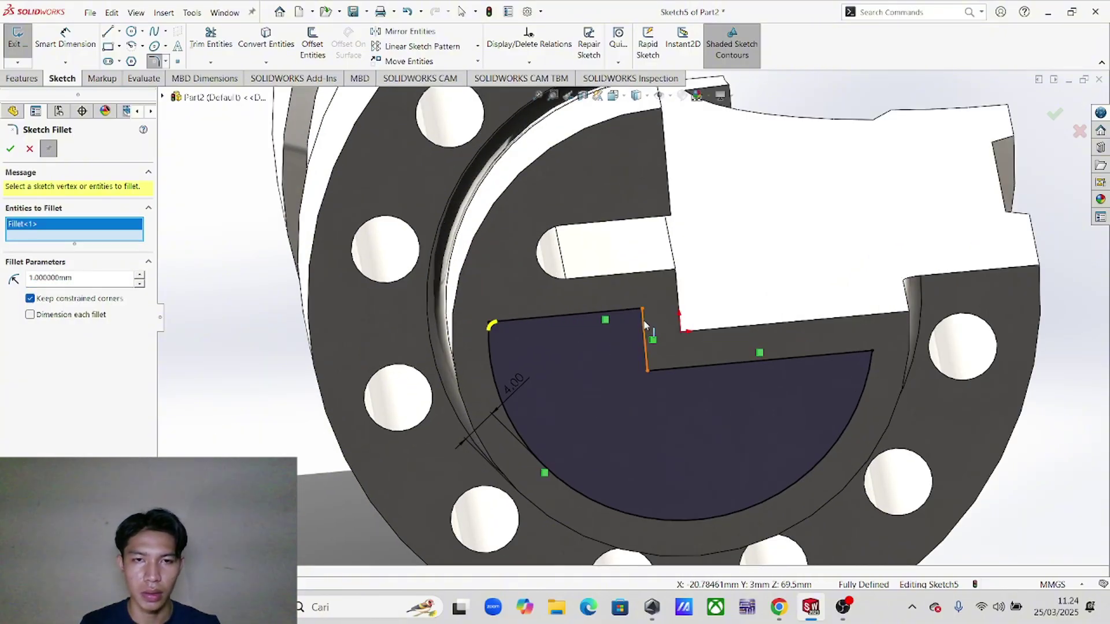
pyautogui.click(641, 310)
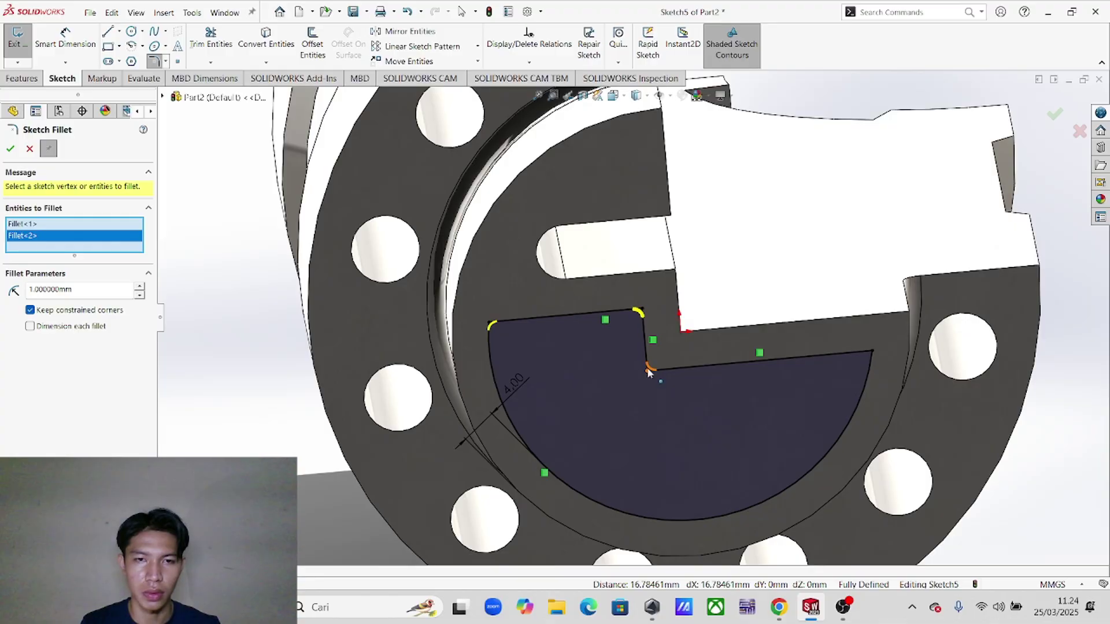
pyautogui.click(648, 371)
pyautogui.click(870, 352)
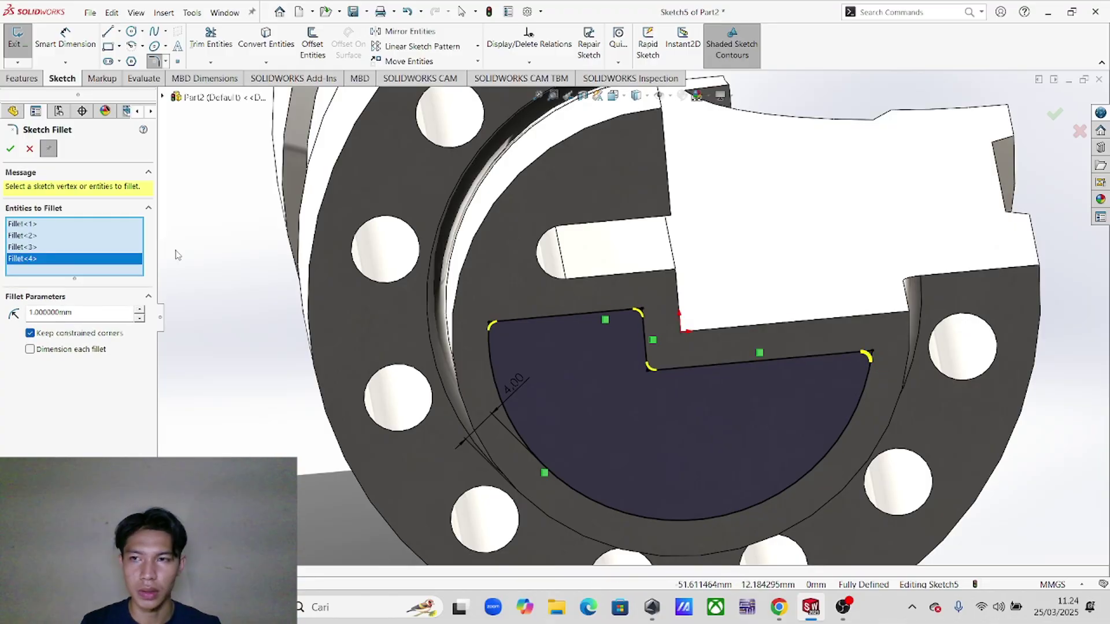
pyautogui.click(16, 151)
pyautogui.moveTo(757, 412); pyautogui.dragTo(645, 387, button='middle')
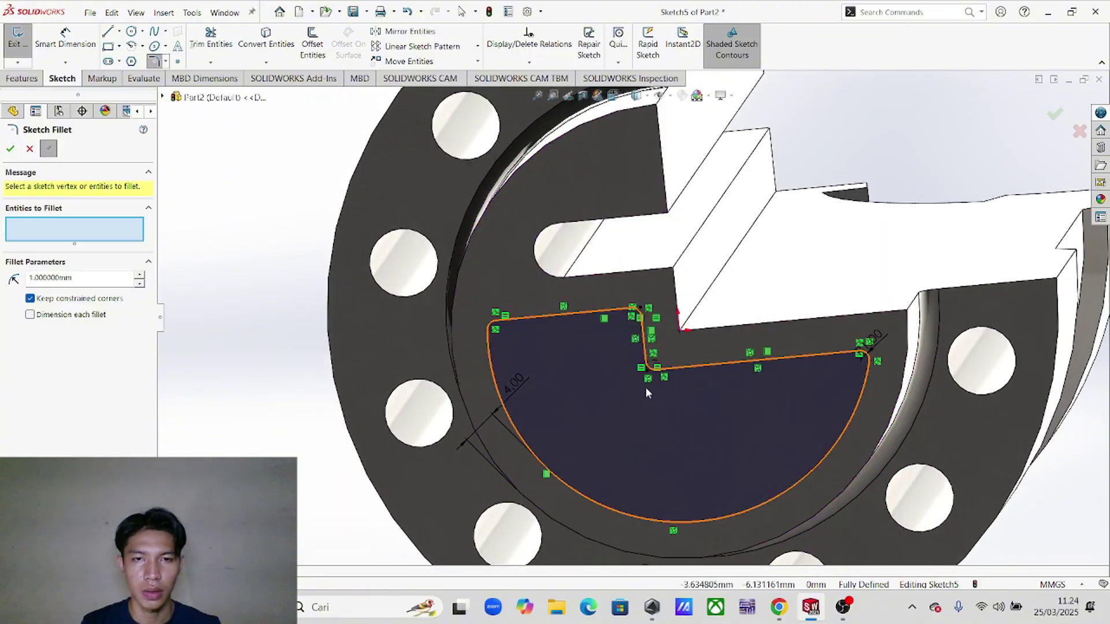
pyautogui.scroll(-3, 645, 387)
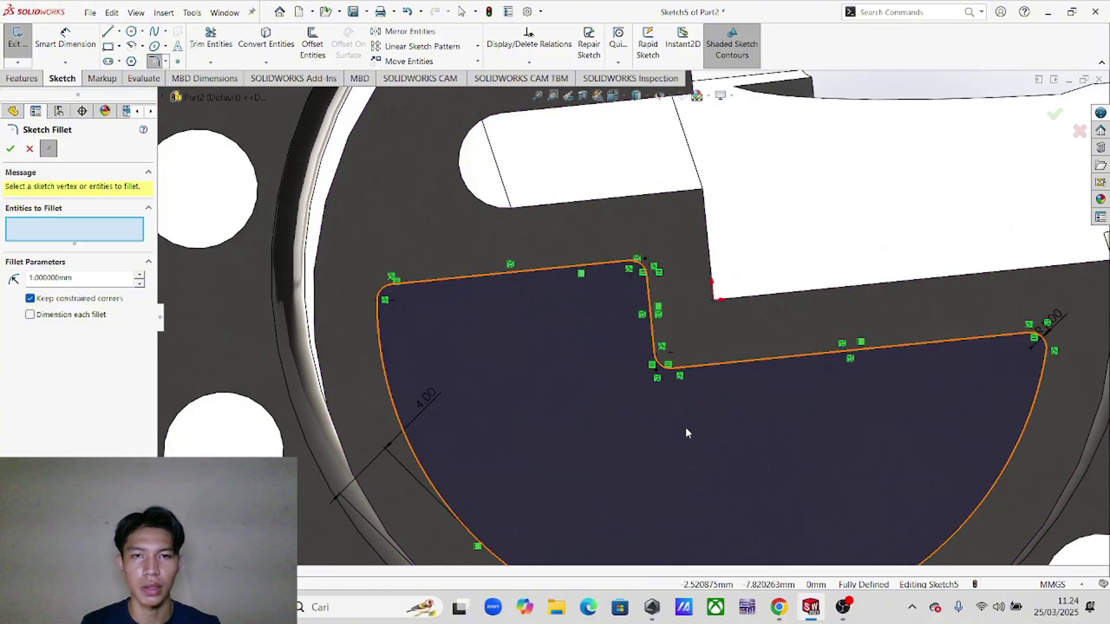
pyautogui.scroll(1, 688, 393)
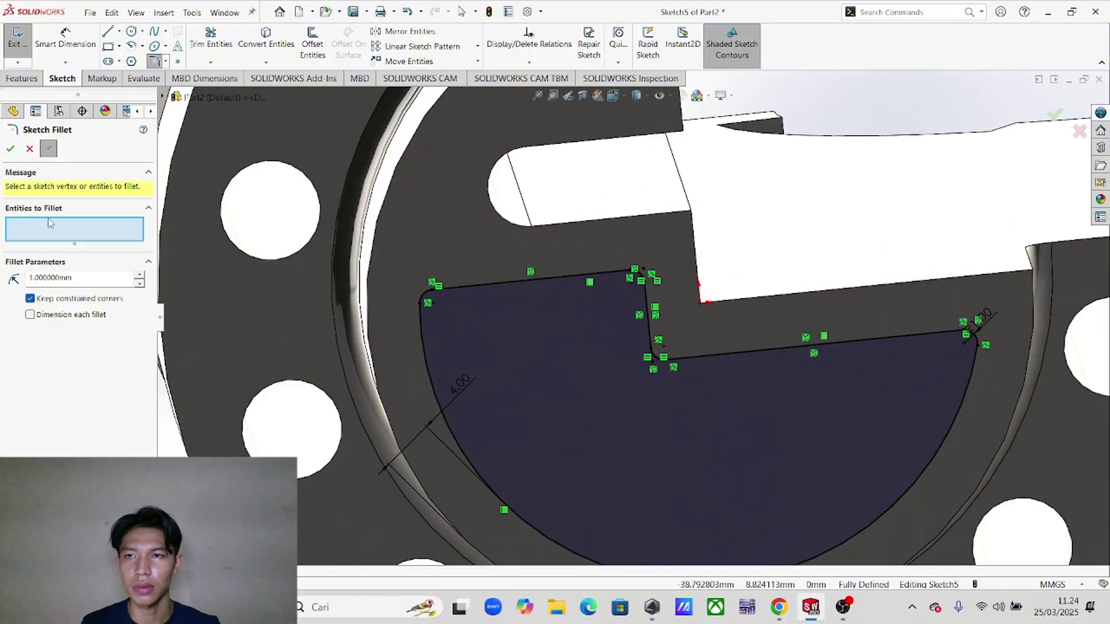
pyautogui.click(16, 152)
# - Cut the pocket profile into the boss as a 10 mm blind Extruded Cut, checking the depth against Detail J
pyautogui.click(21, 78)
pyautogui.click(199, 42)
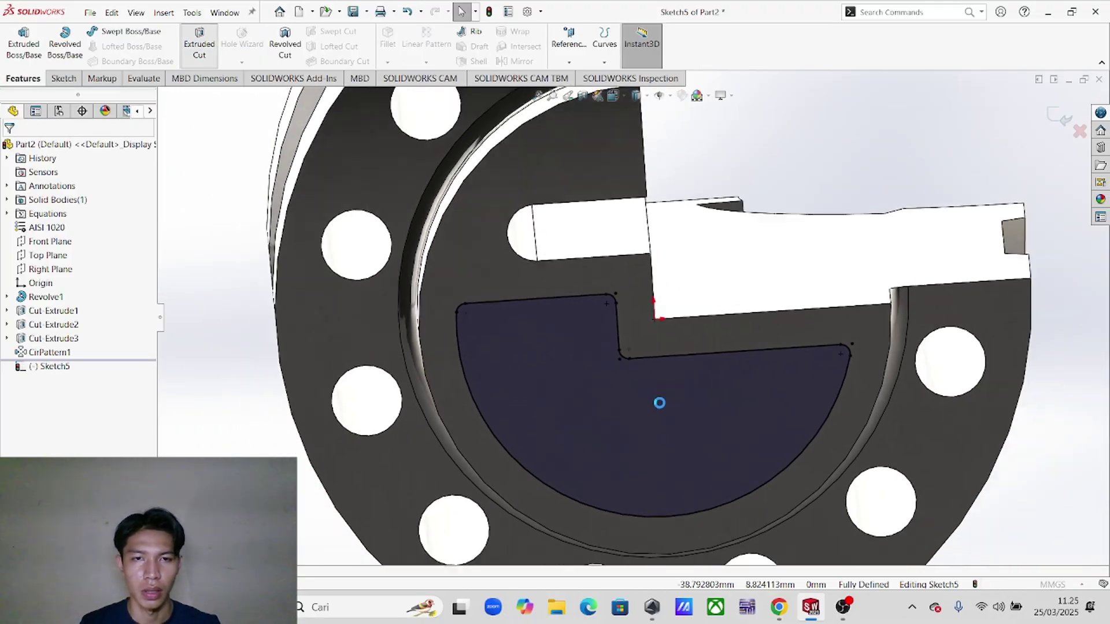
pyautogui.click(126, 229)
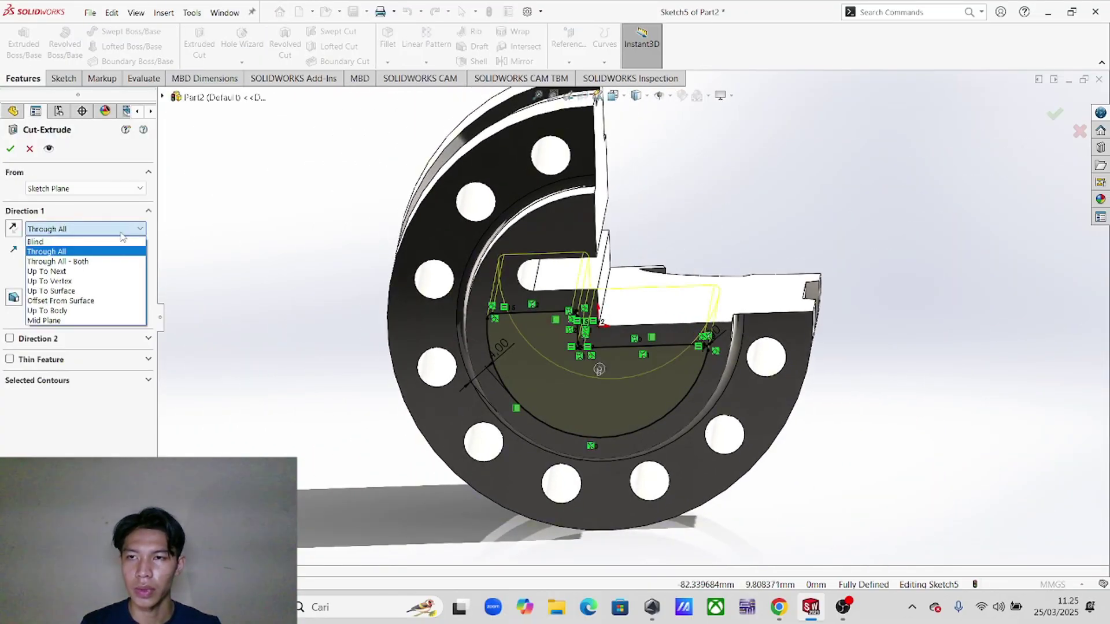
pyautogui.click(40, 241)
pyautogui.hotkey('alt', 'Tab')
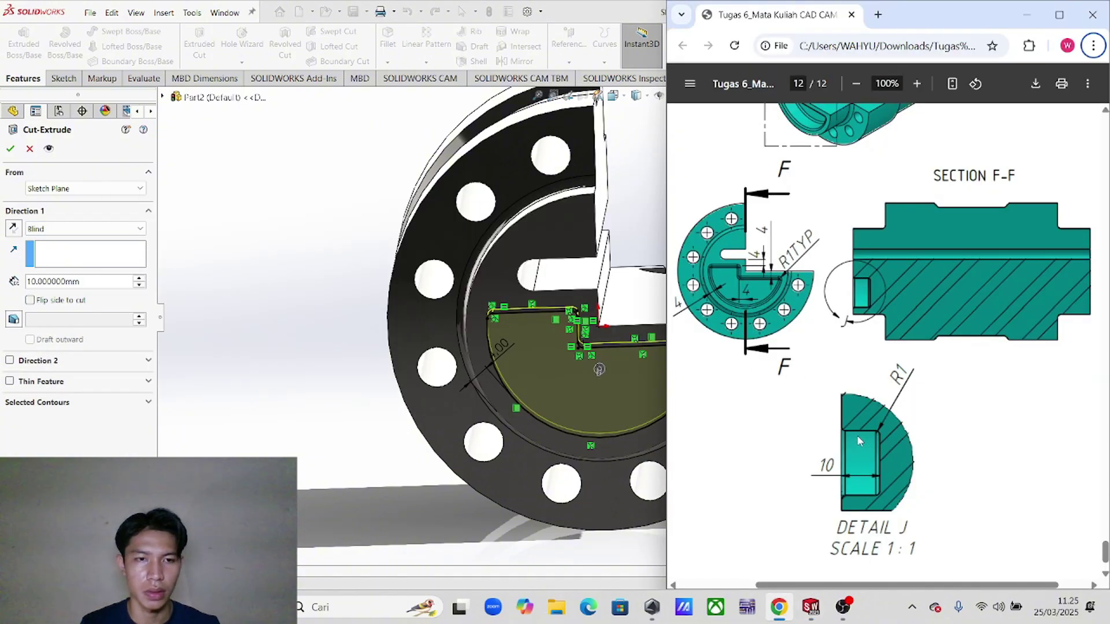
pyautogui.scroll(-1, 858, 441)
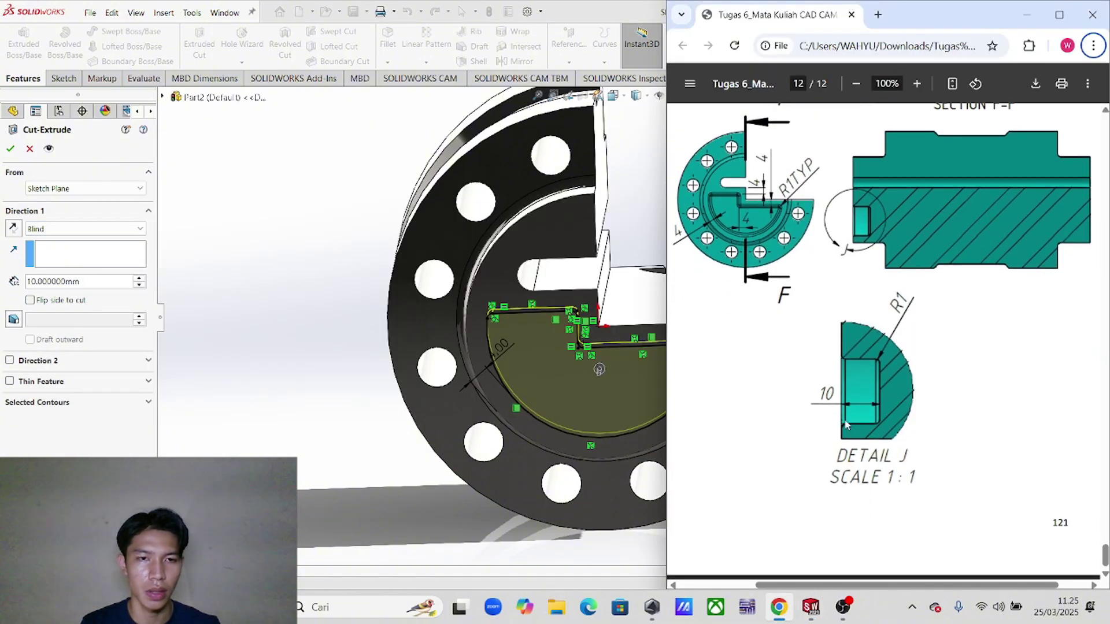
pyautogui.click(44, 313)
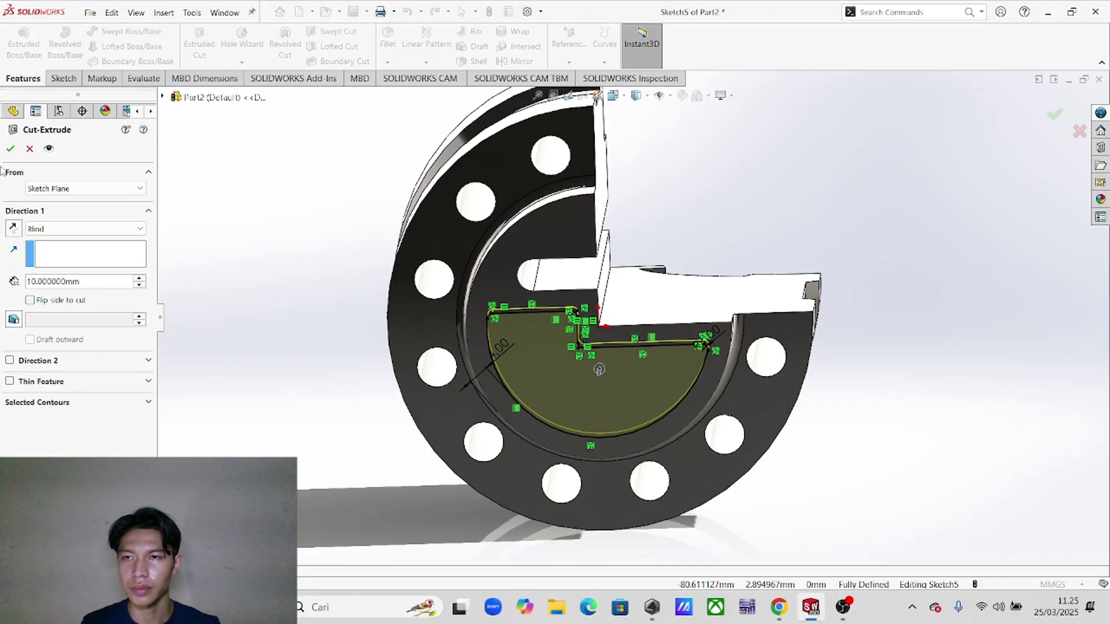
pyautogui.click(10, 148)
pyautogui.moveTo(587, 377); pyautogui.dragTo(522, 371, button='middle')
pyautogui.scroll(-1, 491, 348)
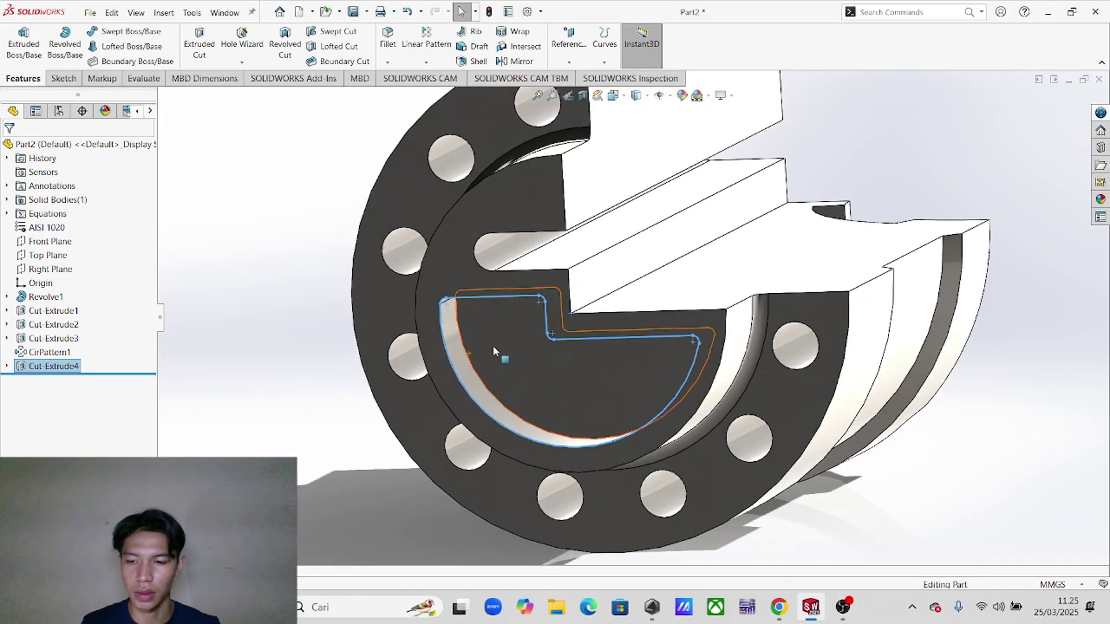
# - Look up the pocket's edge radius in Detail J and fillet the pocket's rim and floor edges with a 1 mm radius
pyautogui.hotkey('alt', 'Tab')
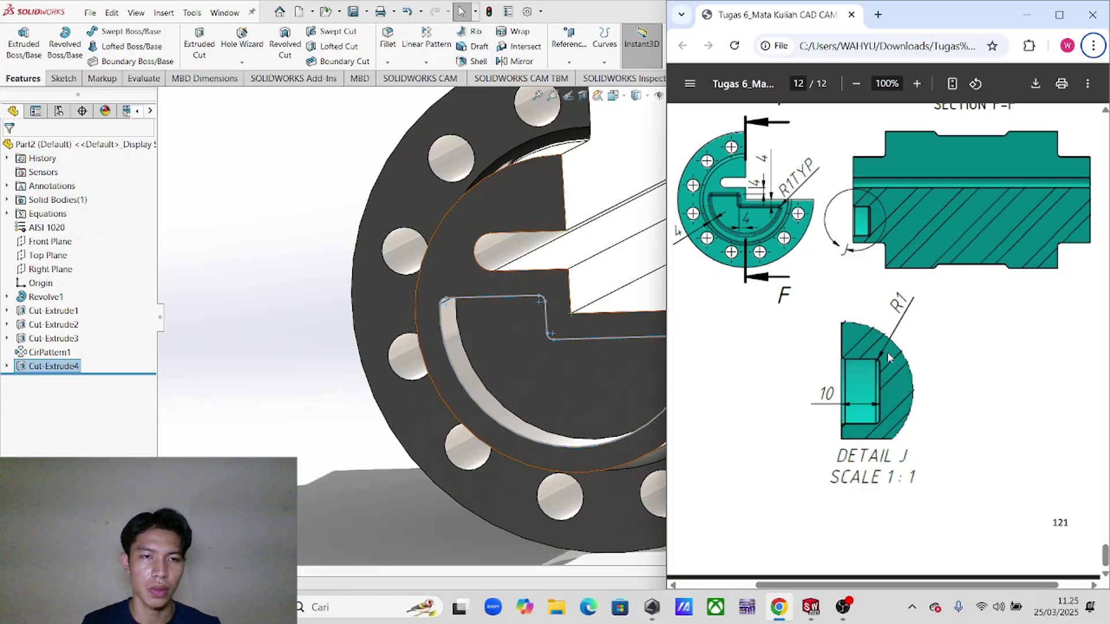
pyautogui.moveTo(531, 356); pyautogui.dragTo(533, 318, button='middle')
pyautogui.scroll(1, 533, 317)
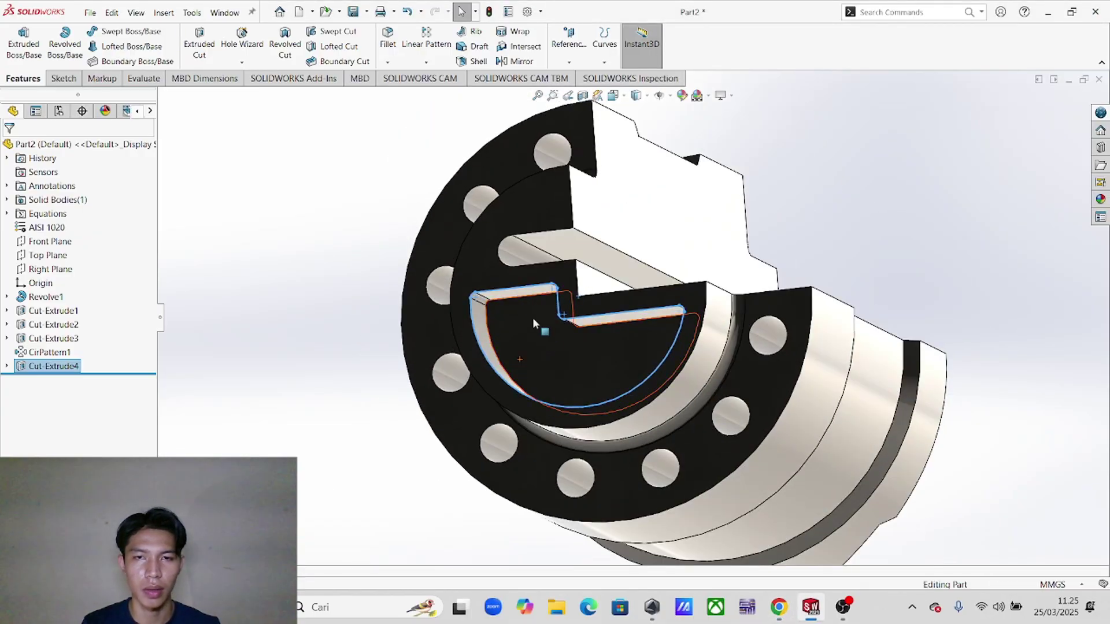
pyautogui.scroll(-3, 534, 306)
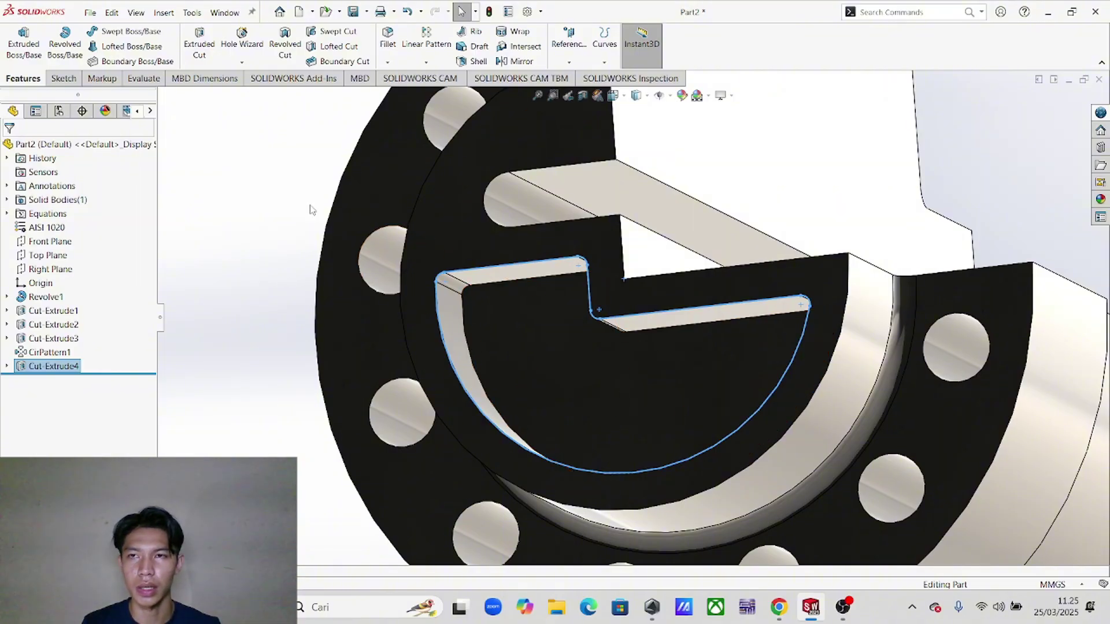
pyautogui.click(395, 37)
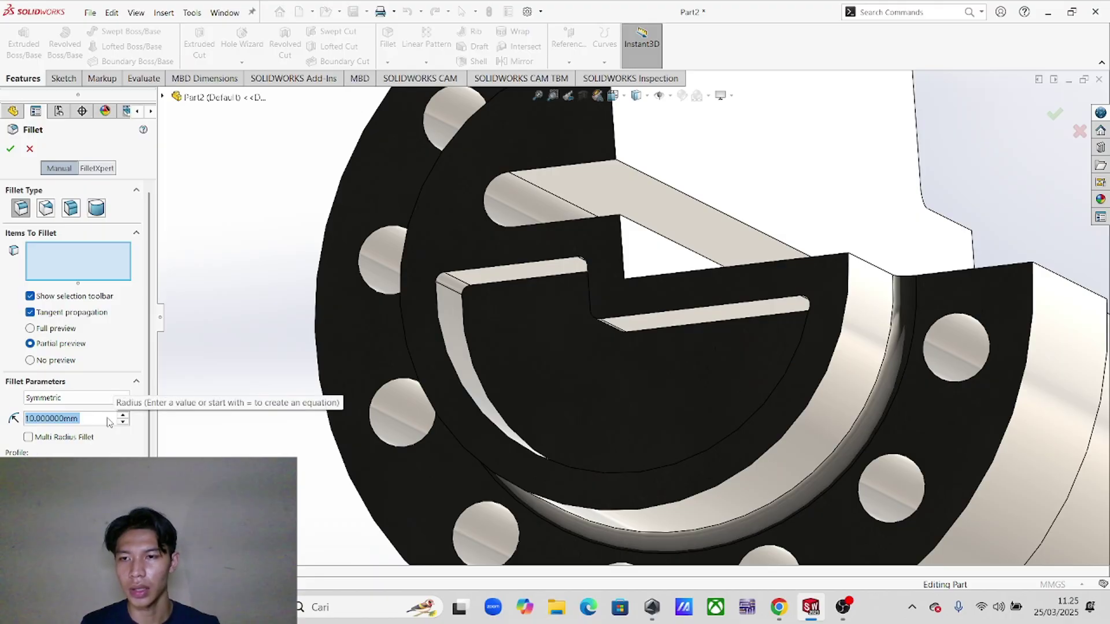
pyautogui.write('1')
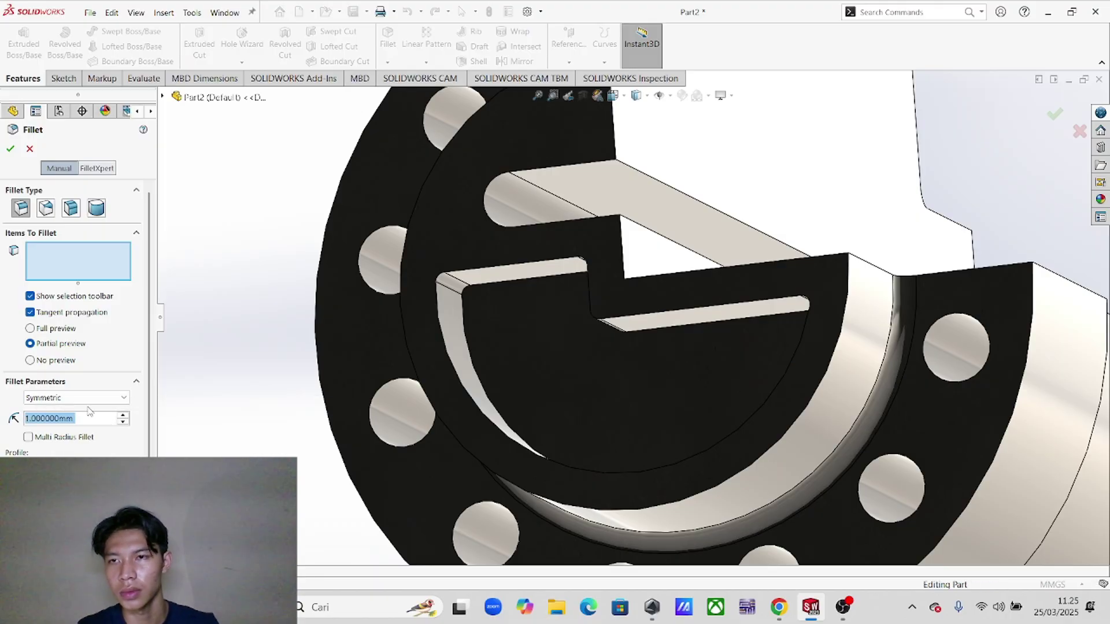
pyautogui.moveTo(593, 413); pyautogui.dragTo(699, 347, button='middle')
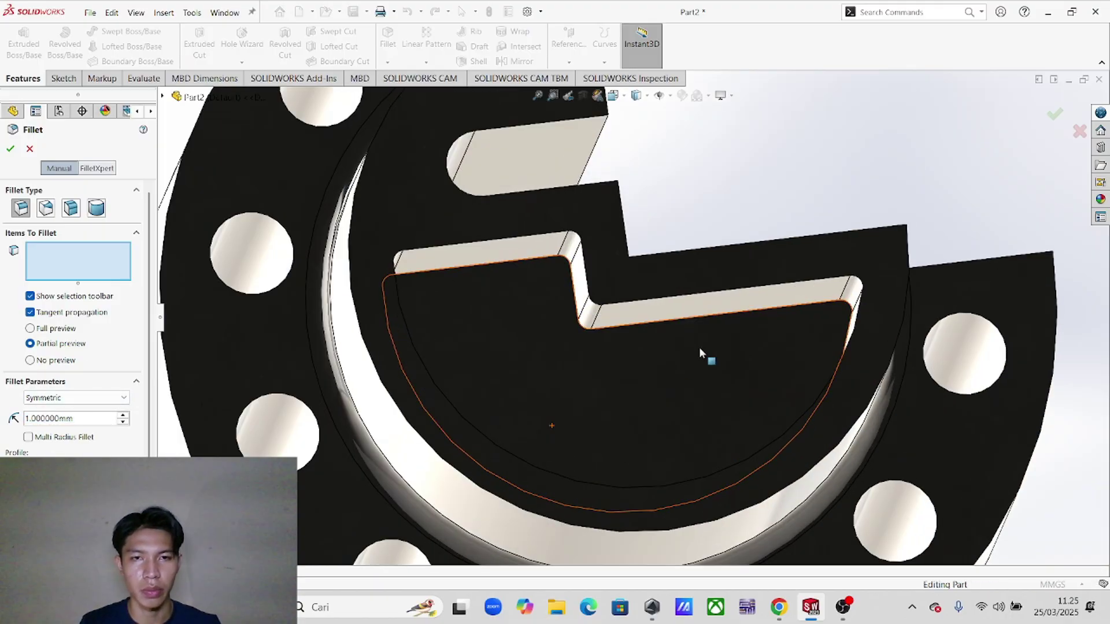
pyautogui.click(677, 296)
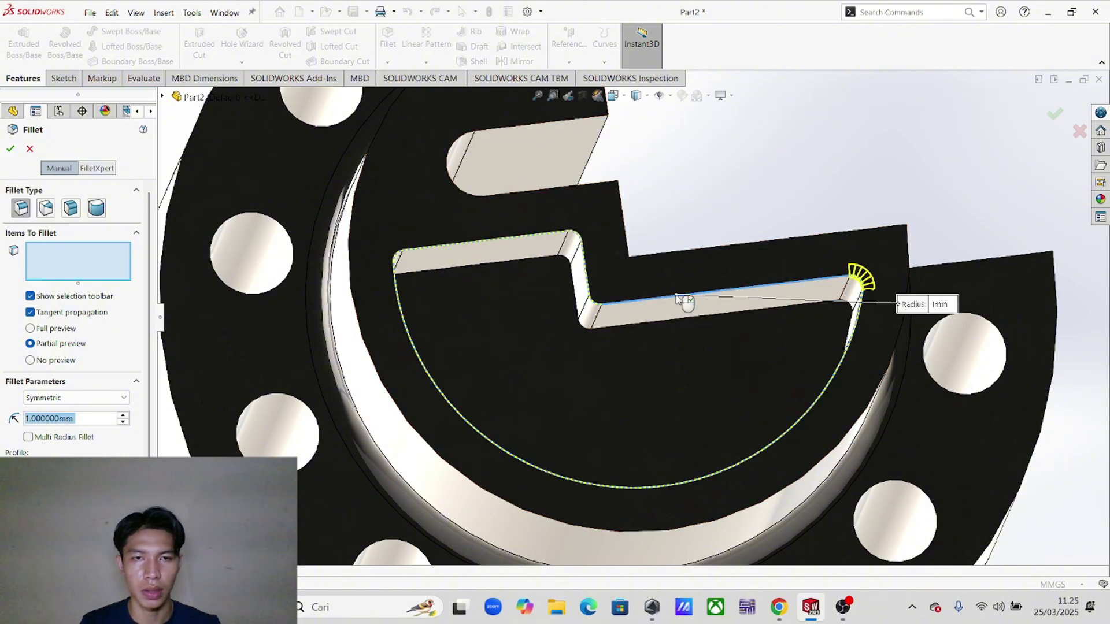
pyautogui.click(660, 327)
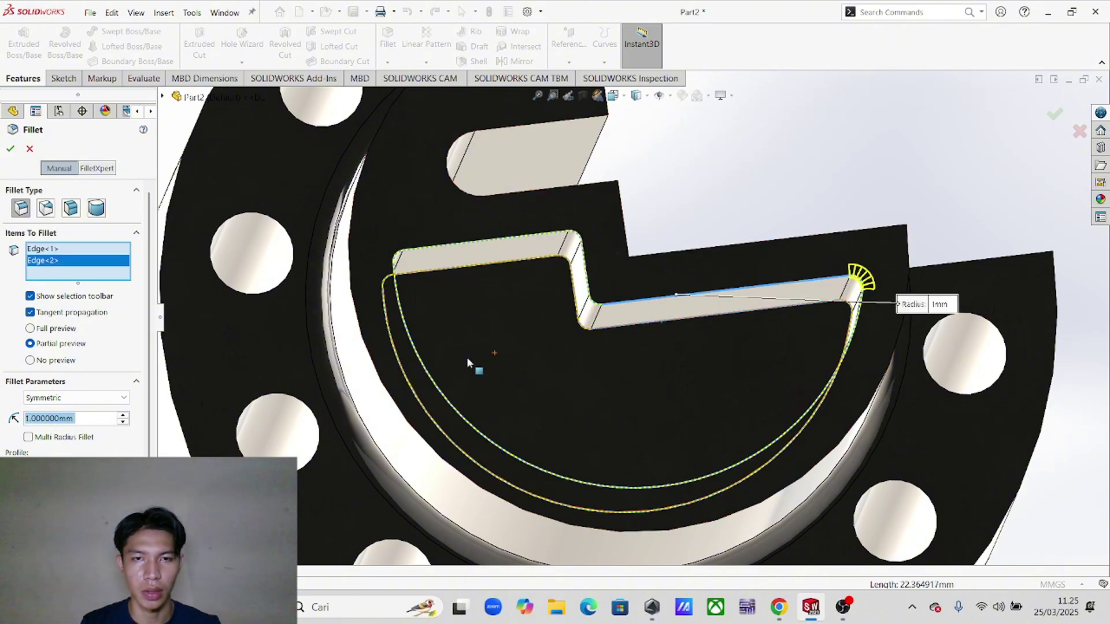
pyautogui.click(10, 149)
# - Examine the filleted pocket's cross-section with a section view on the Right Plane, and look over the whole part
pyautogui.moveTo(650, 337); pyautogui.dragTo(658, 305, button='middle')
pyautogui.scroll(4, 793, 282)
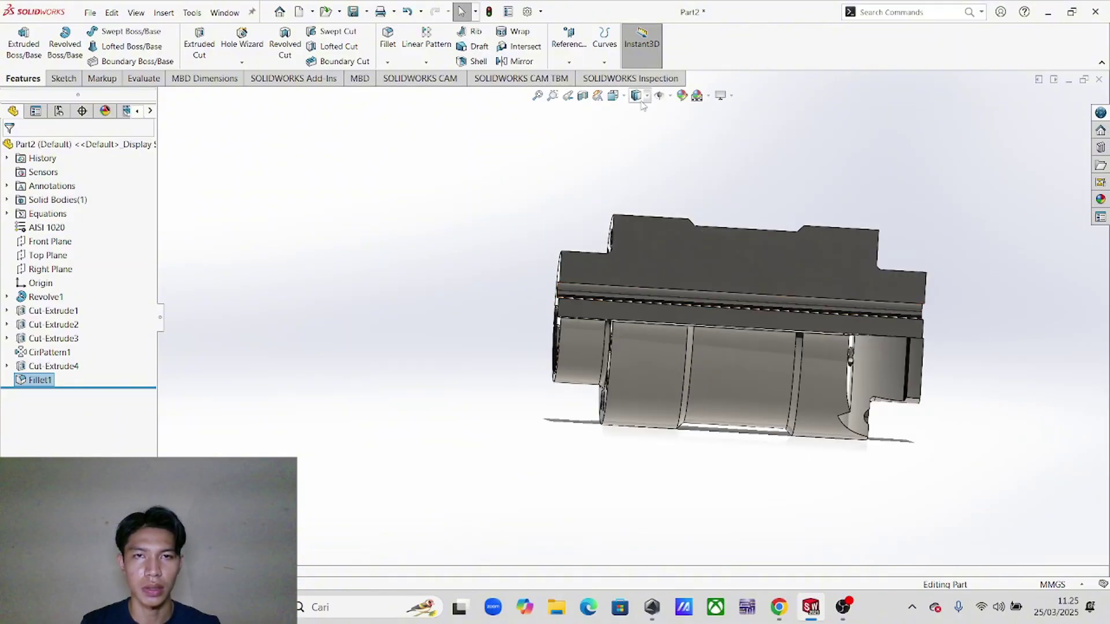
pyautogui.click(617, 97)
pyautogui.click(540, 340)
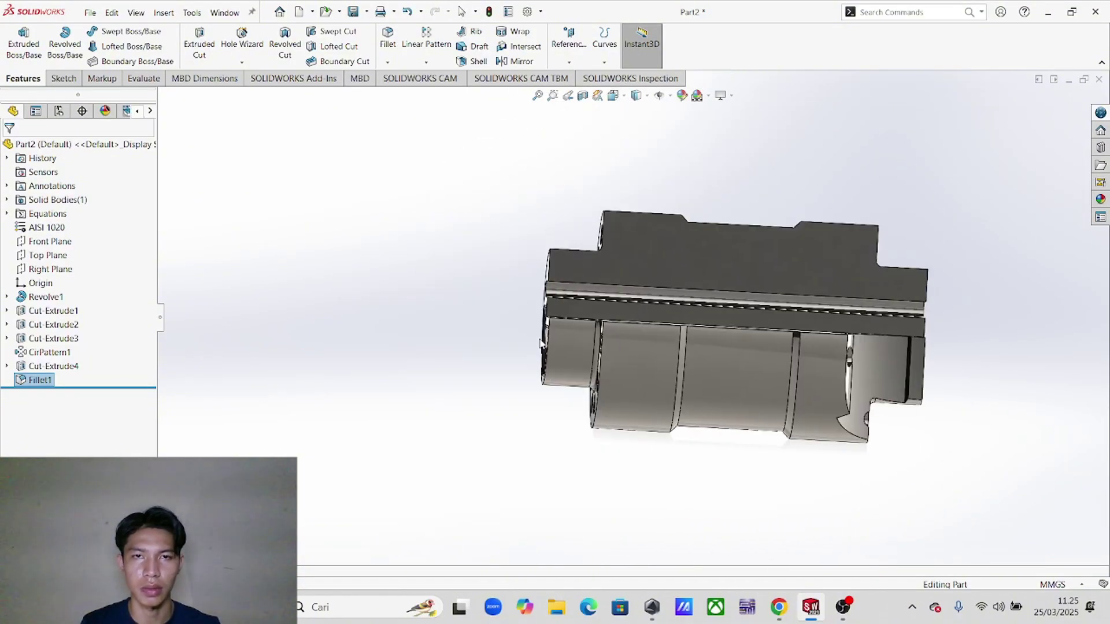
pyautogui.click(583, 95)
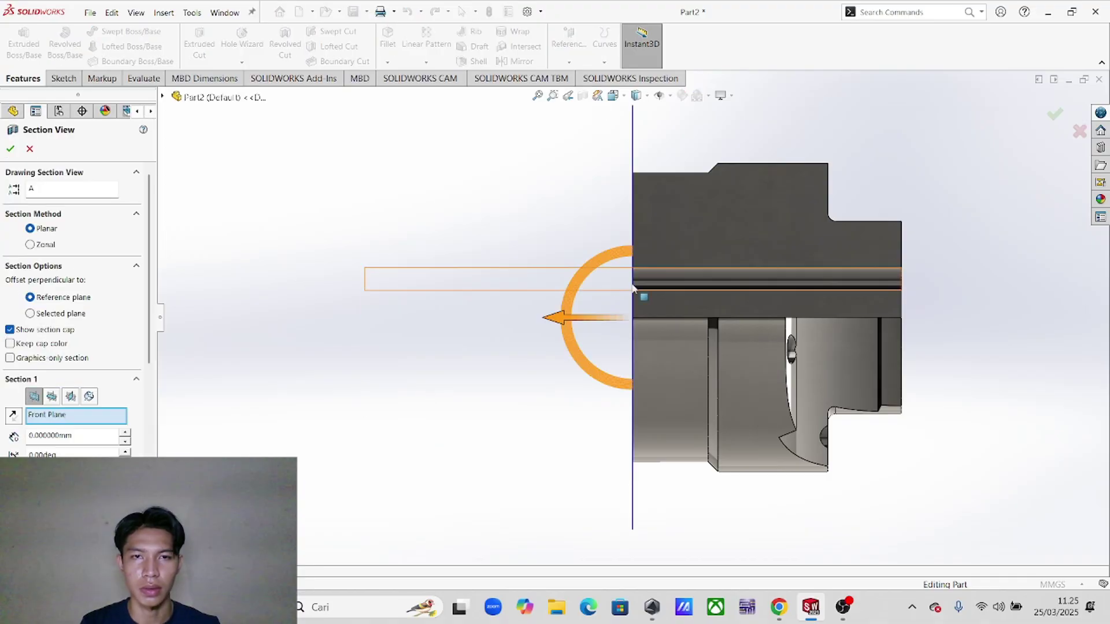
pyautogui.click(53, 397)
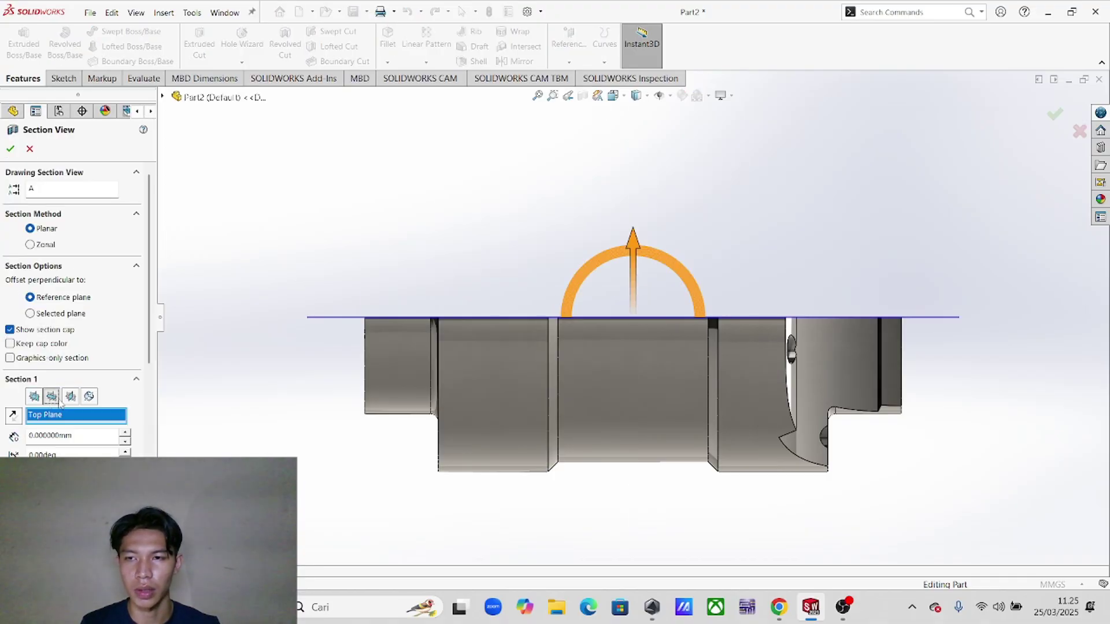
pyautogui.click(71, 396)
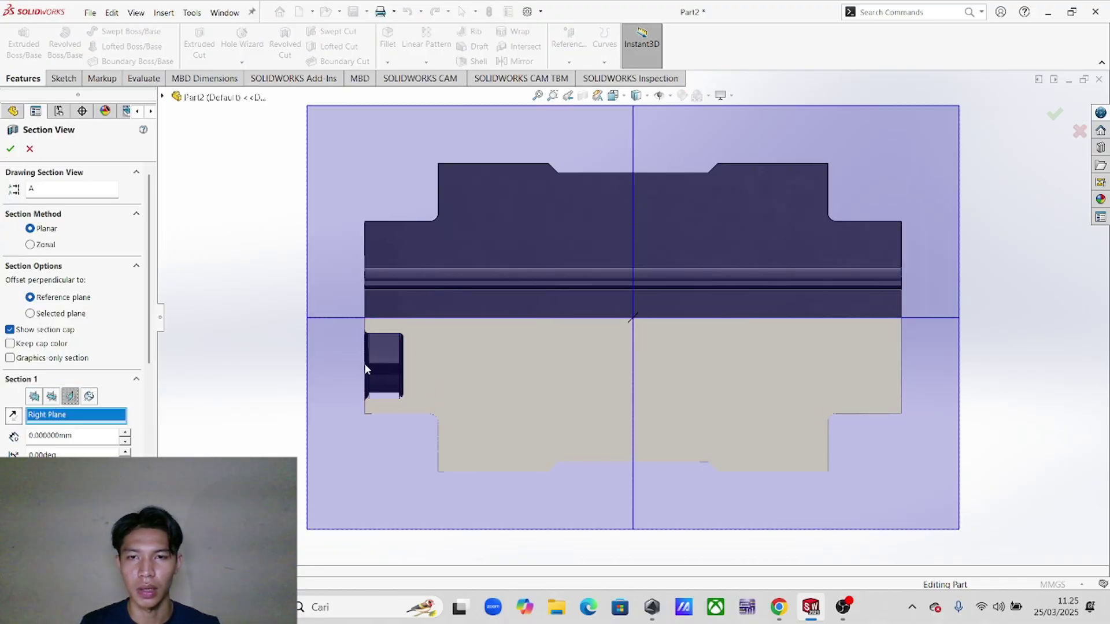
pyautogui.scroll(-5, 365, 370)
pyautogui.scroll(4, 503, 390)
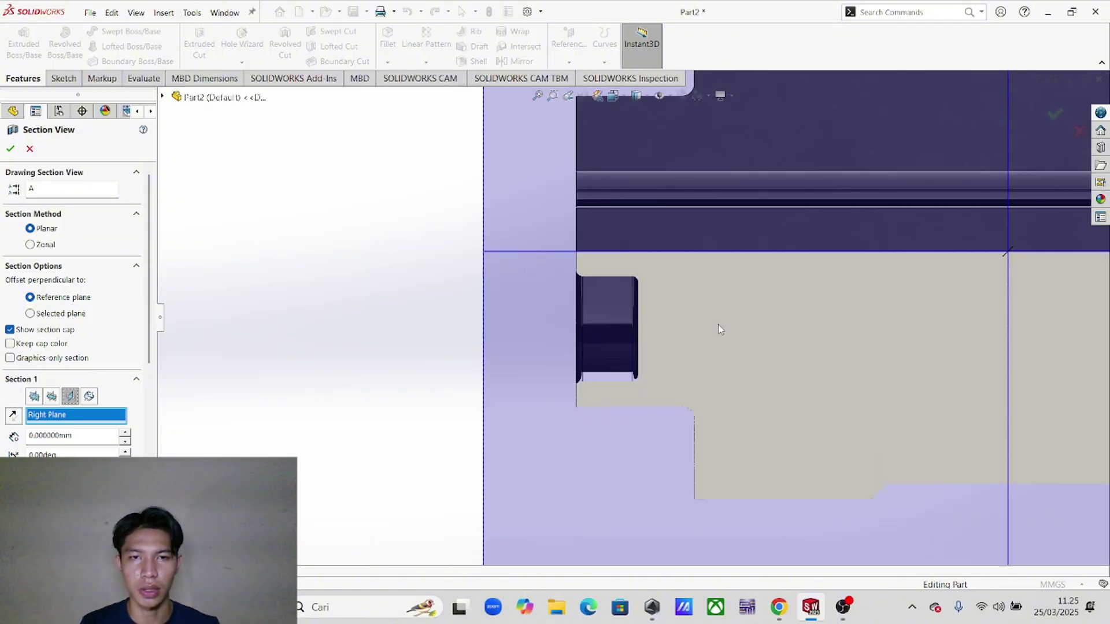
pyautogui.scroll(5, 736, 323)
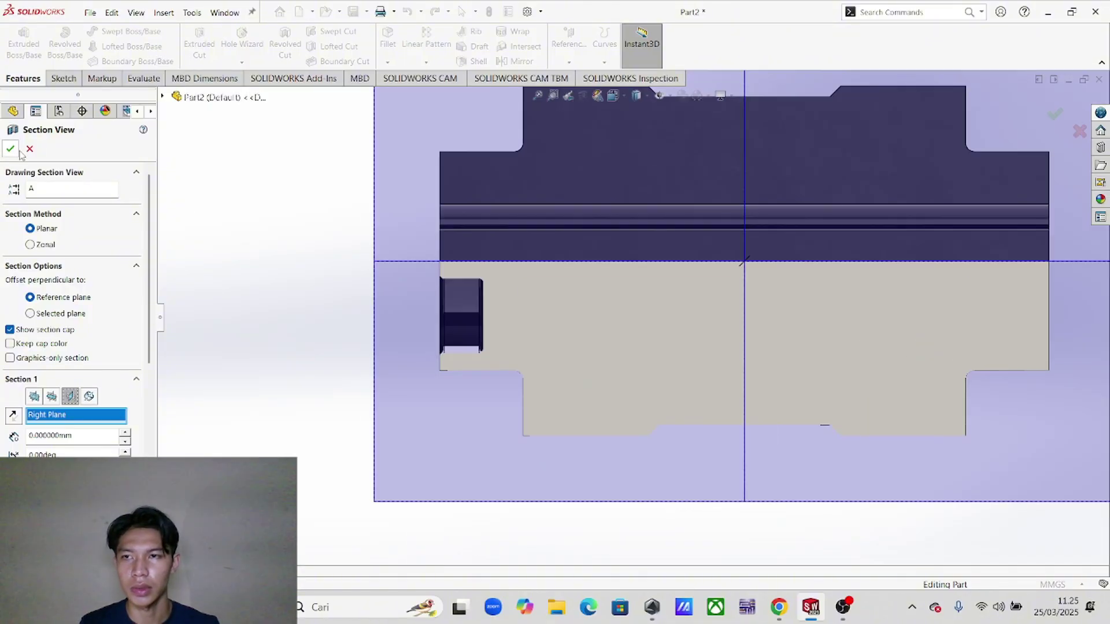
pyautogui.click(11, 149)
pyautogui.moveTo(550, 336); pyautogui.dragTo(653, 314, button='middle')
pyautogui.scroll(-3, 771, 266)
pyautogui.scroll(2, 509, 259)
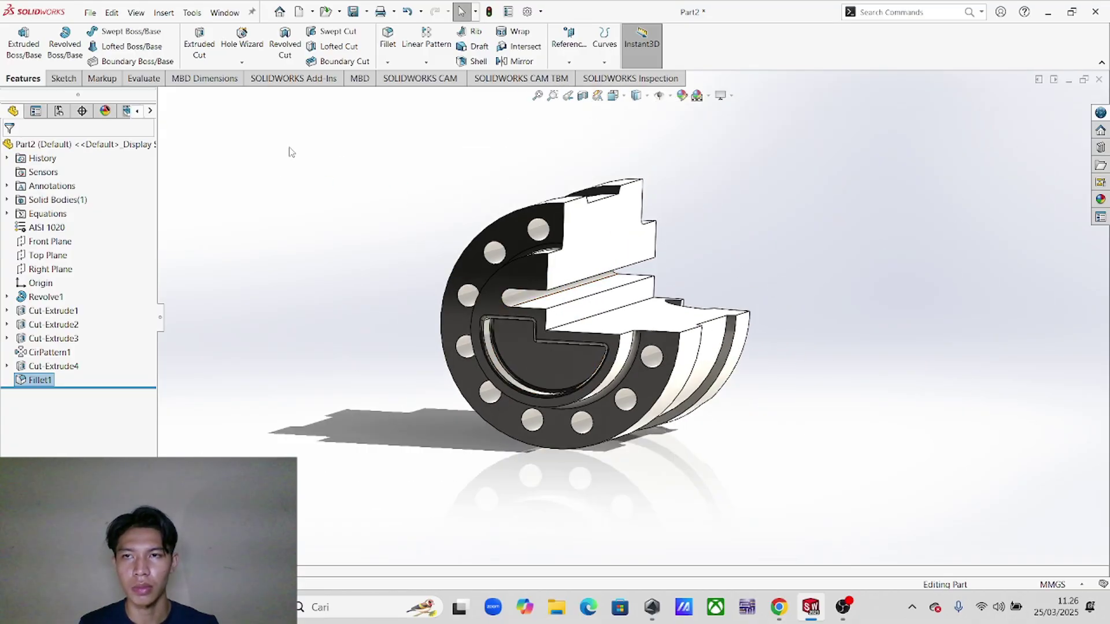
# - Check the mass properties of the finished part
pyautogui.click(144, 78)
pyautogui.click(196, 41)
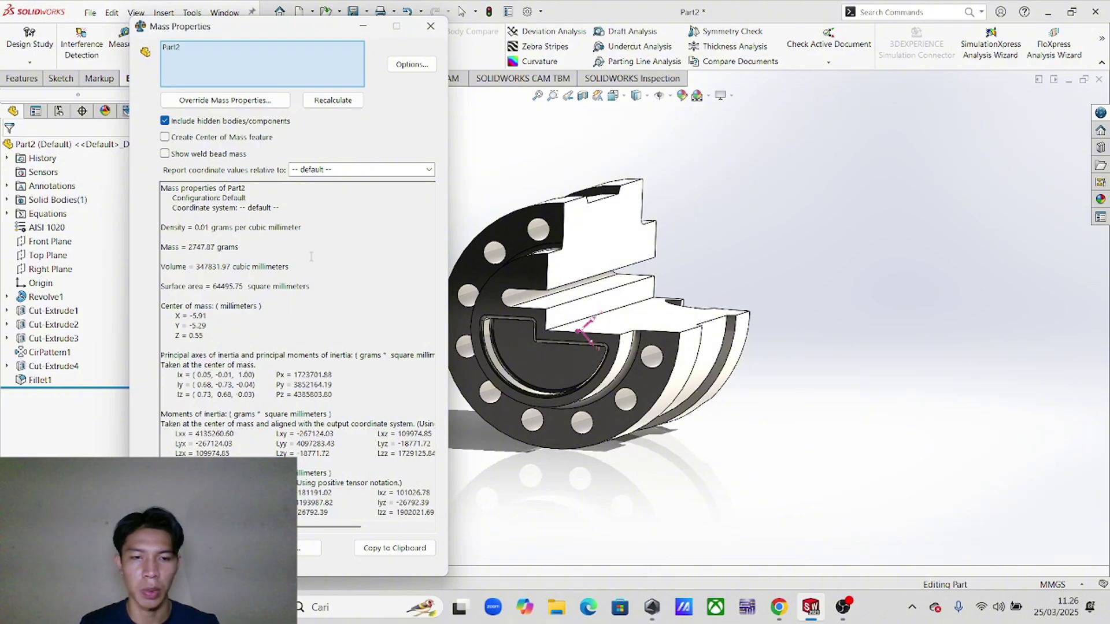
pyautogui.click(431, 26)
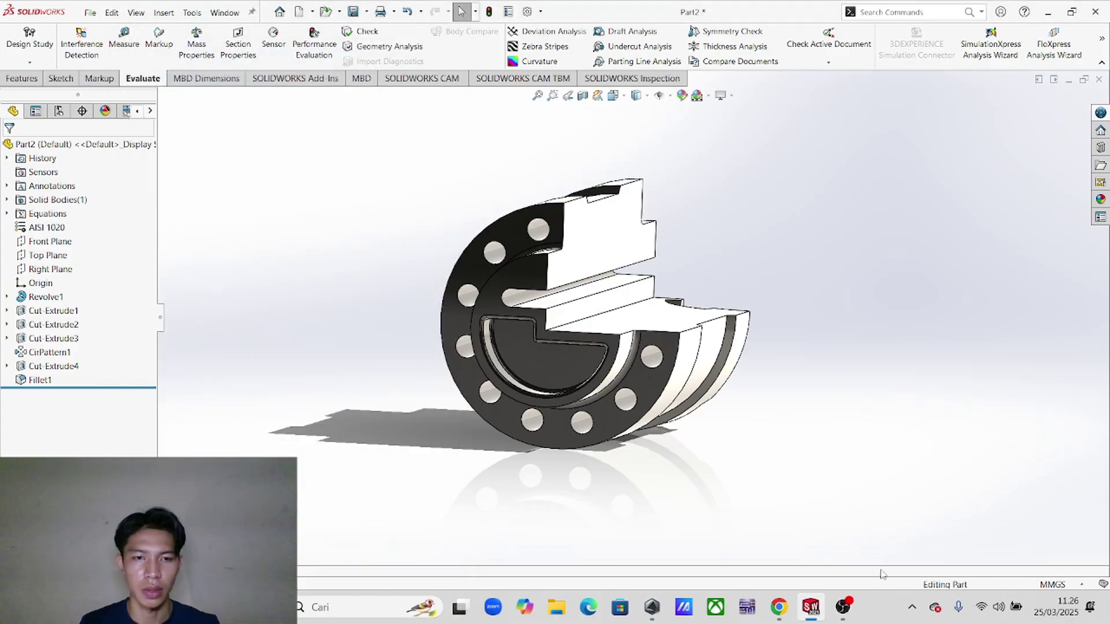
# - Switch to the other open TUGAS 6 part and check its mass properties for comparison
pyautogui.moveTo(812, 608)
pyautogui.click(724, 513)
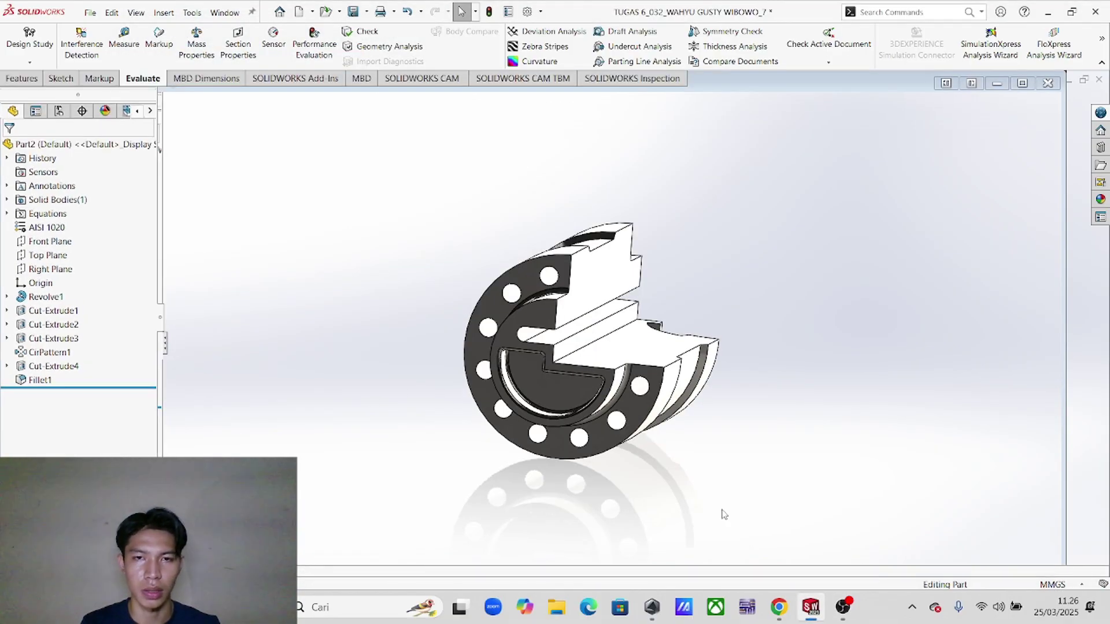
pyautogui.click(196, 43)
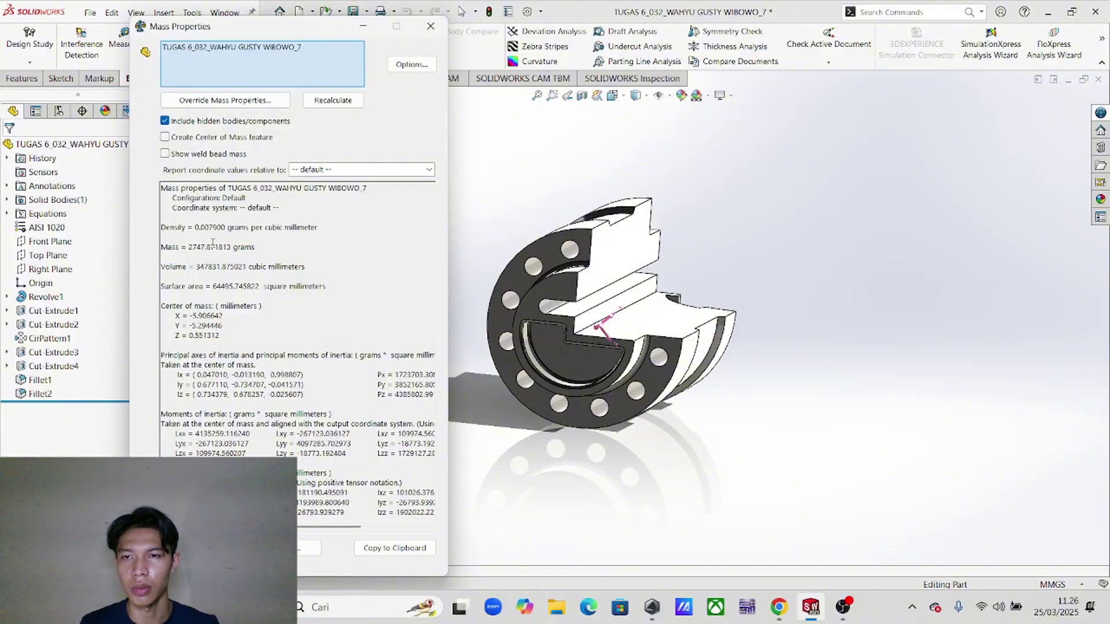
pyautogui.click(430, 26)
pyautogui.moveTo(843, 607)
pyautogui.click(844, 546)
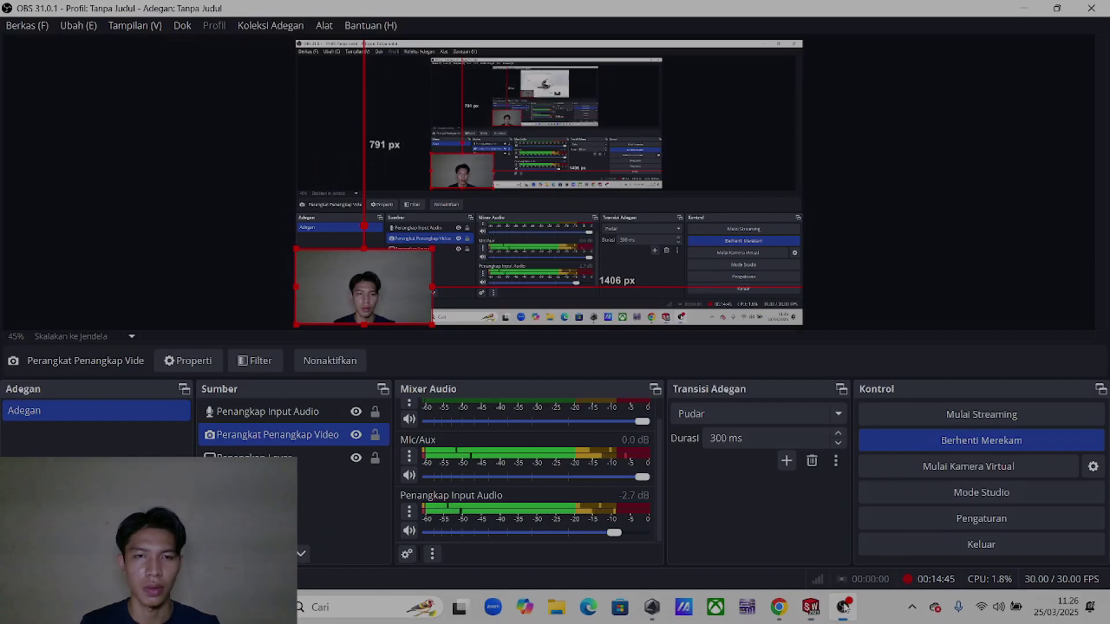